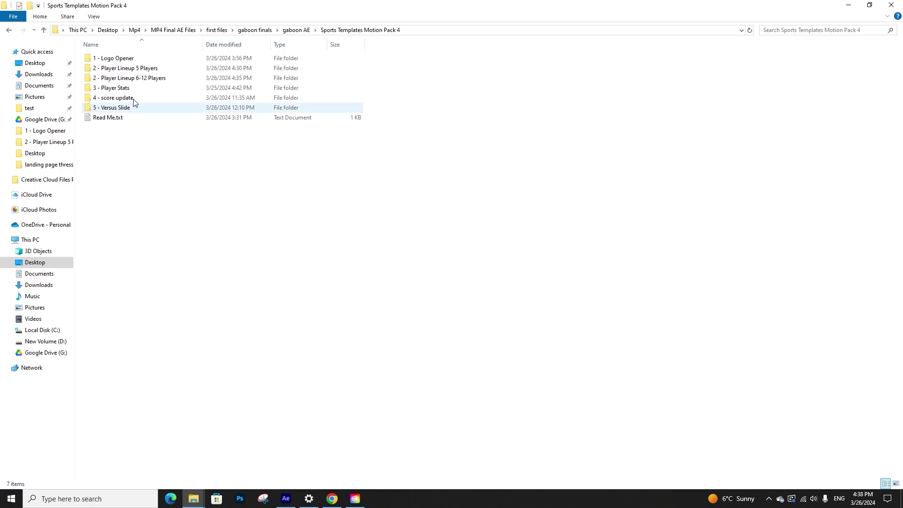
Open the 1 - Logo Opener folder, look over its two After Effects project files, and switch to After Effects
double_click(125, 58)
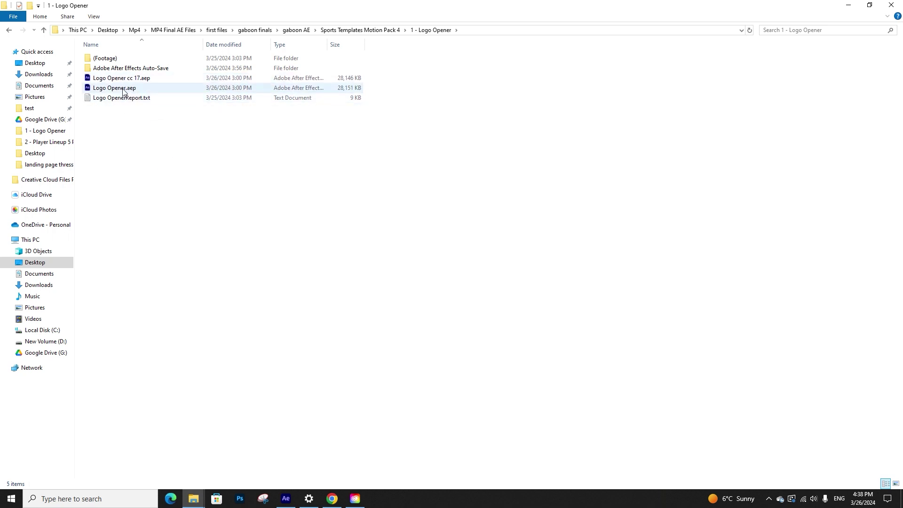
click(124, 89)
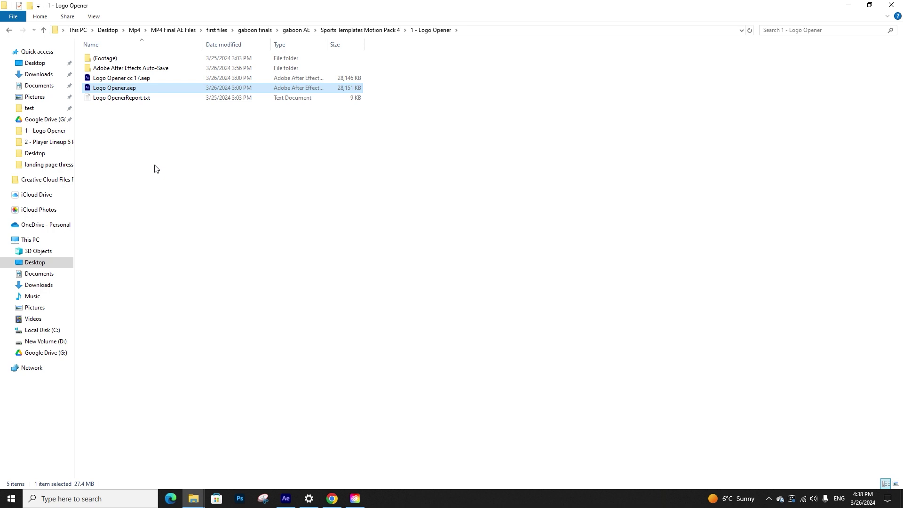
click(168, 157)
click(129, 80)
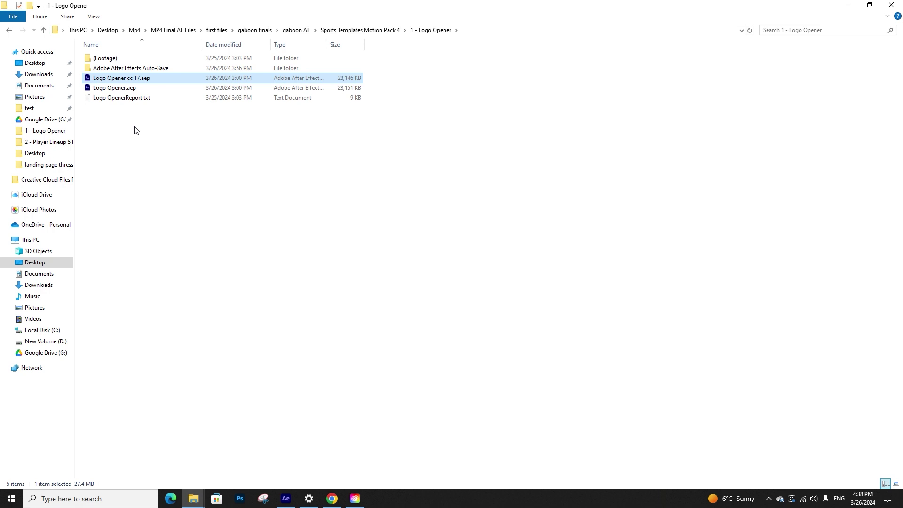
click(156, 164)
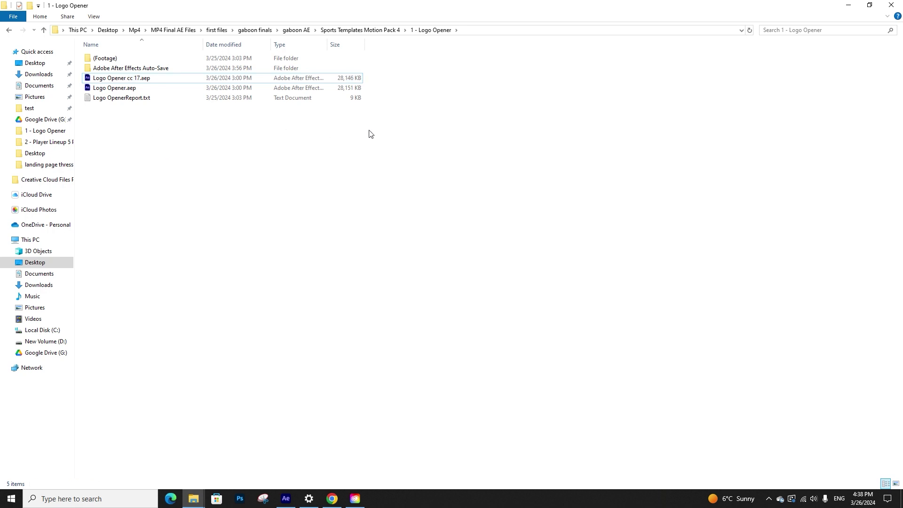
click(846, 10)
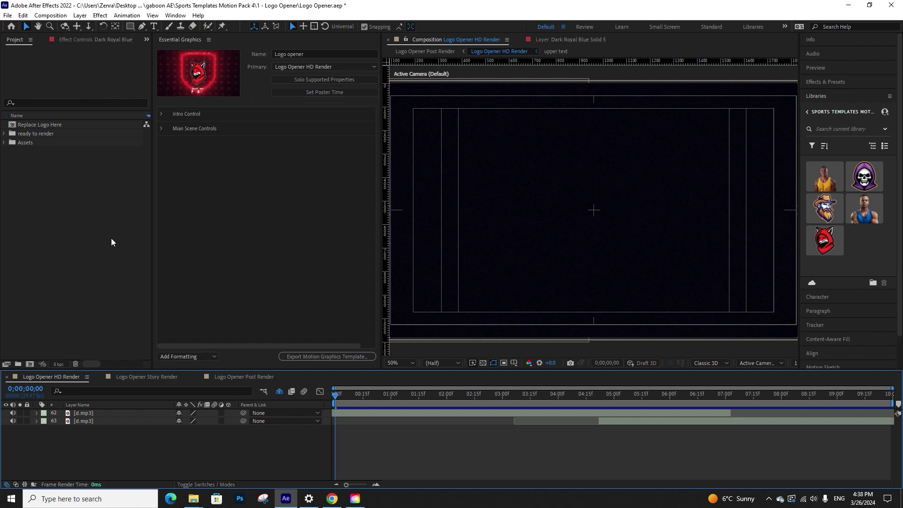
Check that Essential Graphics is enabled among the workspace windows
click(175, 15)
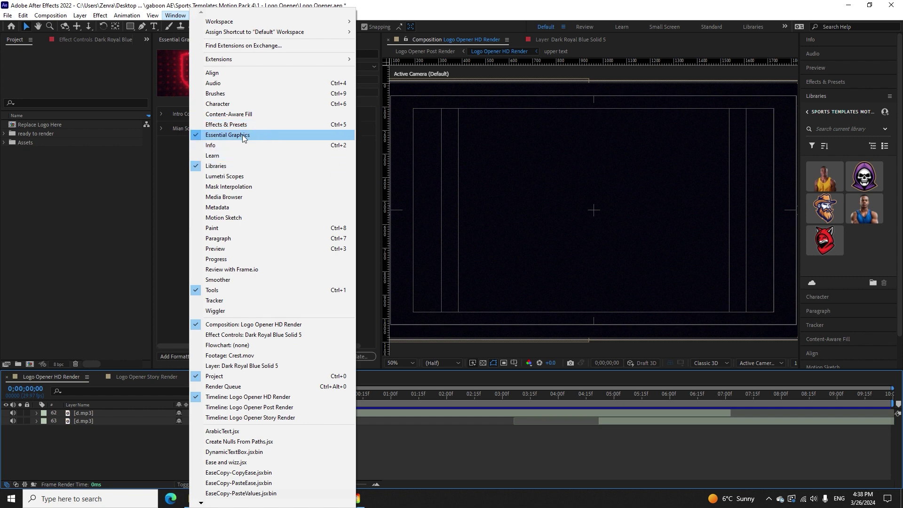
click(114, 180)
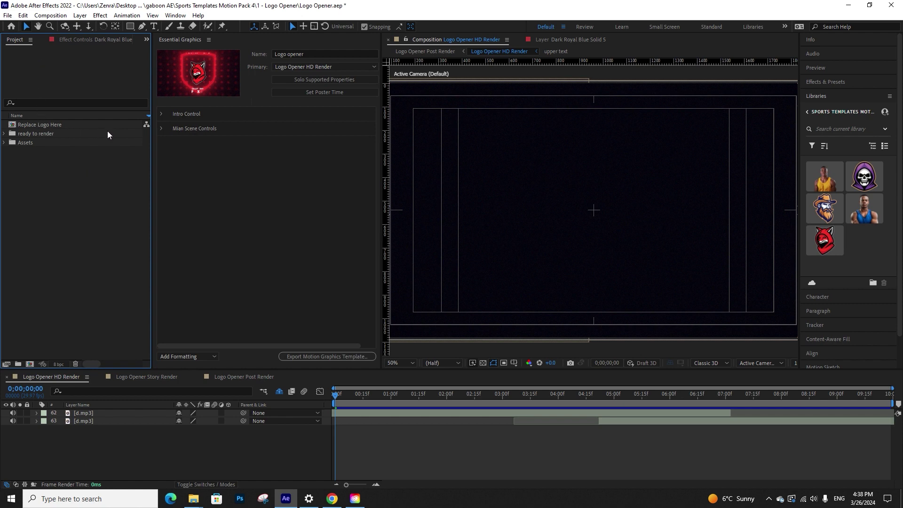
drag(360, 396, 331, 411)
click(80, 194)
In the Replace Logo Here composition, hide the Untitled-1.png layer and add the hunters logo from the library as the top layer
double_click(48, 125)
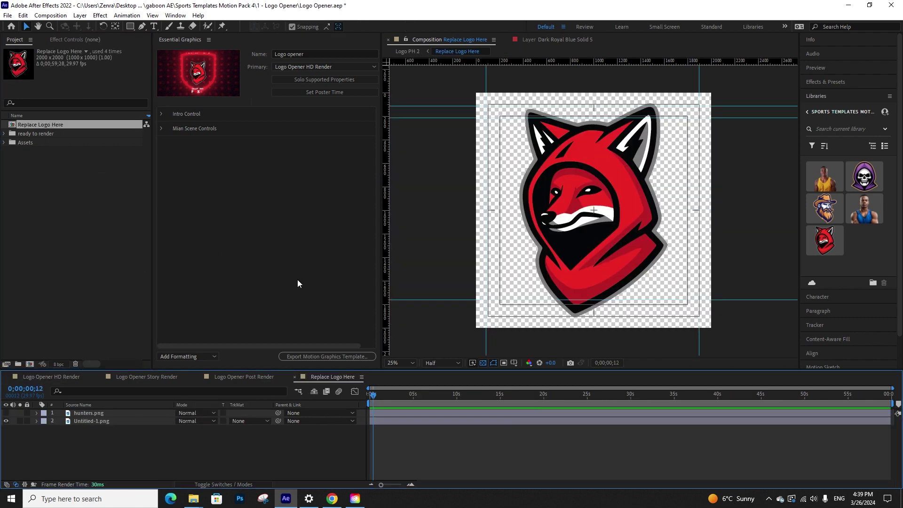
click(7, 421)
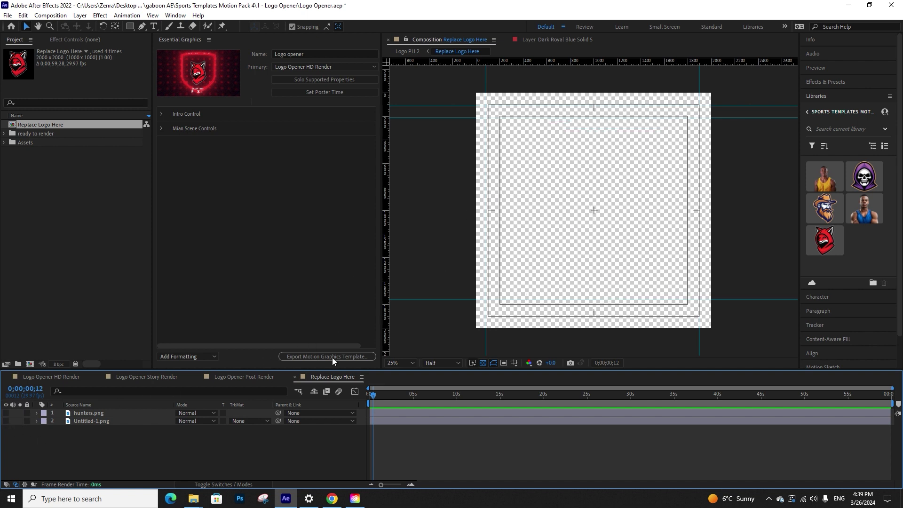
drag(821, 209, 82, 436)
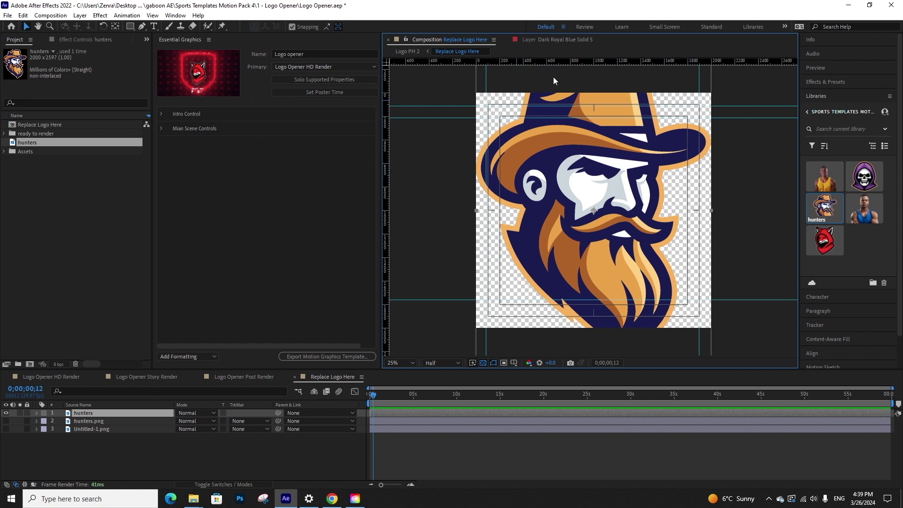
click(68, 456)
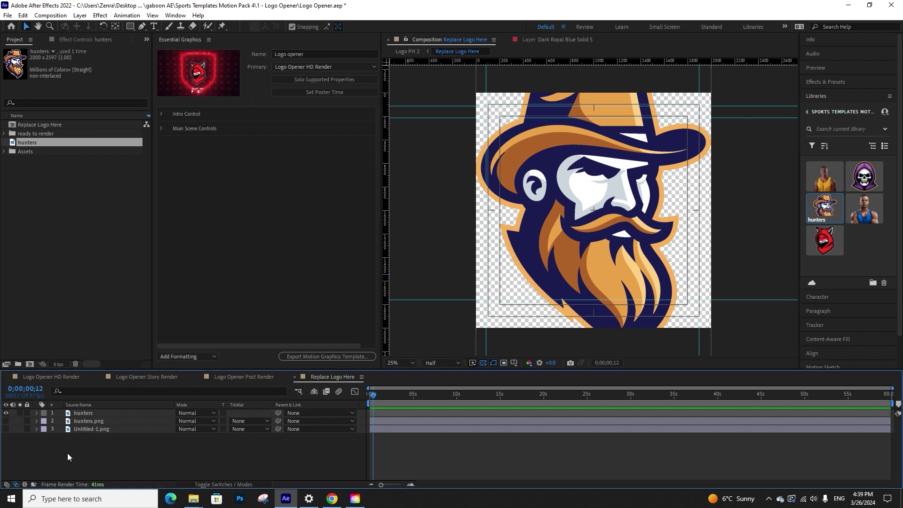
Scale the new hunters layer to 69% so the logo fits inside the composition
click(99, 413)
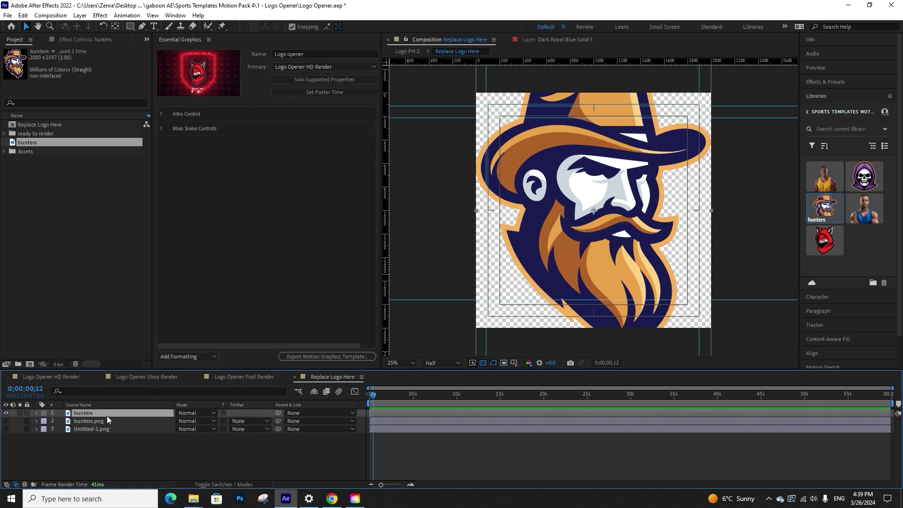
key(s)
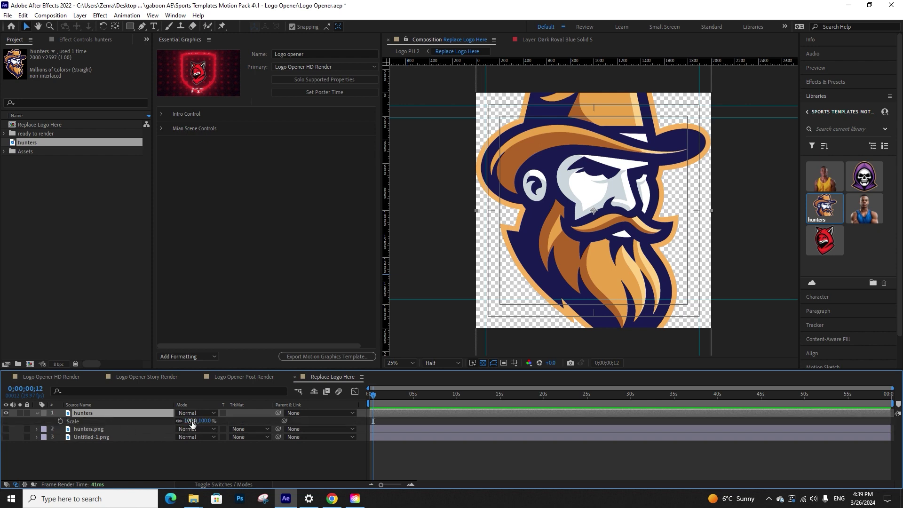
drag(192, 423, 180, 422)
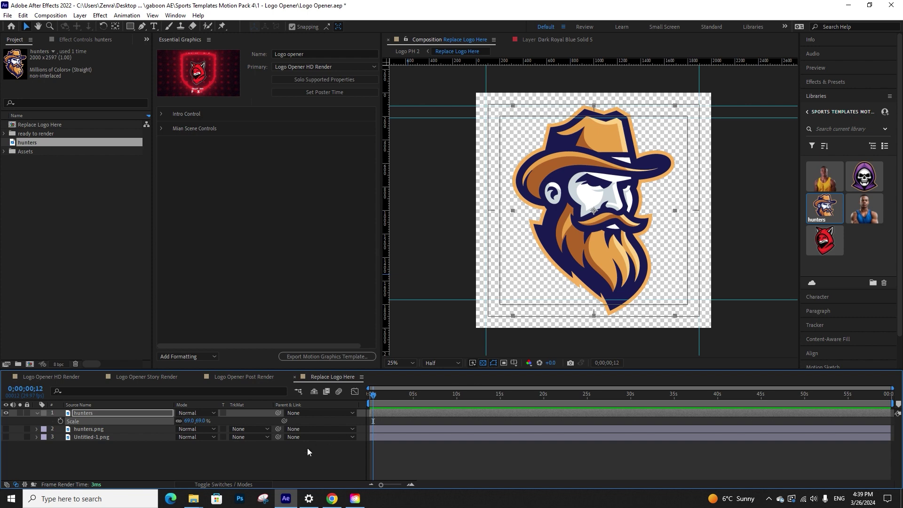
click(293, 462)
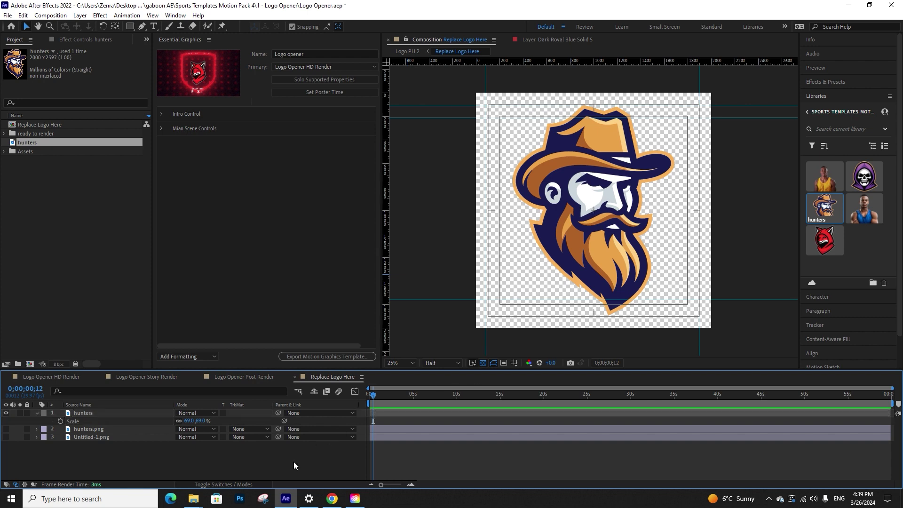
Preview the replaced logo in the Logo Opener Post Render composition at 0;00;01;19
click(295, 379)
click(350, 398)
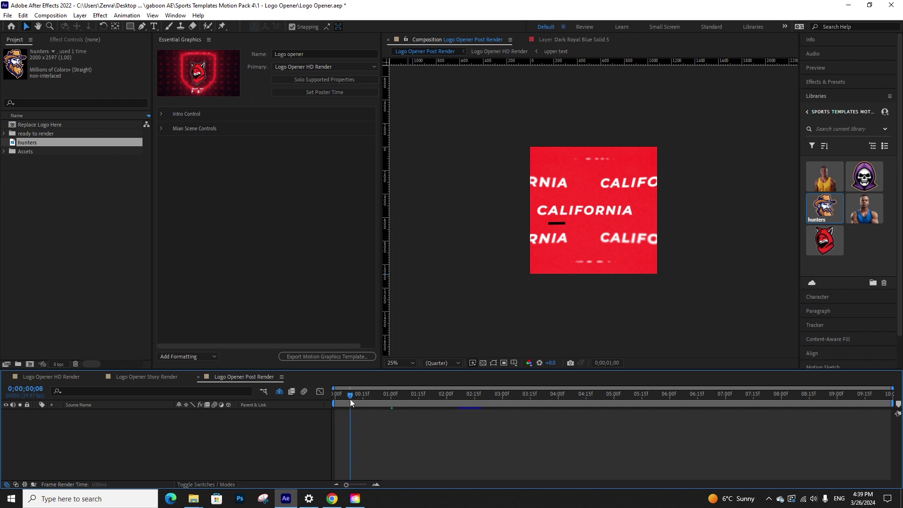
drag(349, 399, 425, 400)
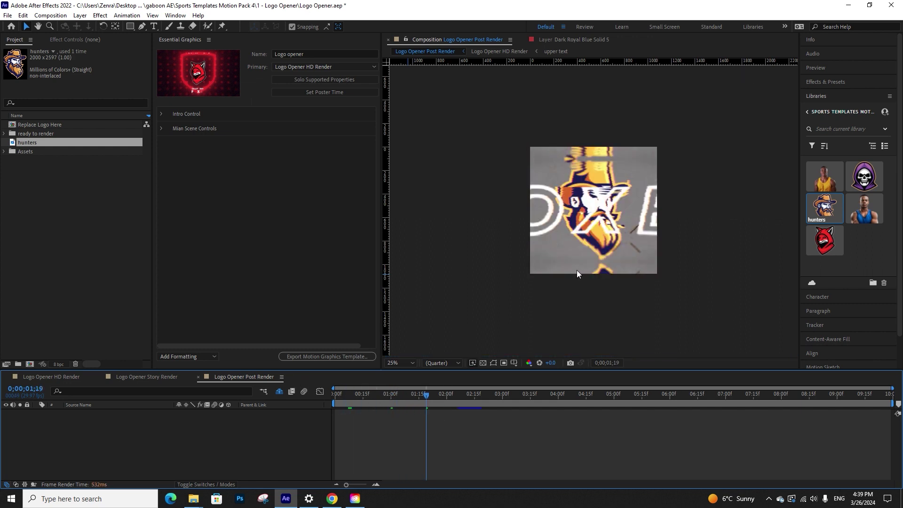
click(65, 225)
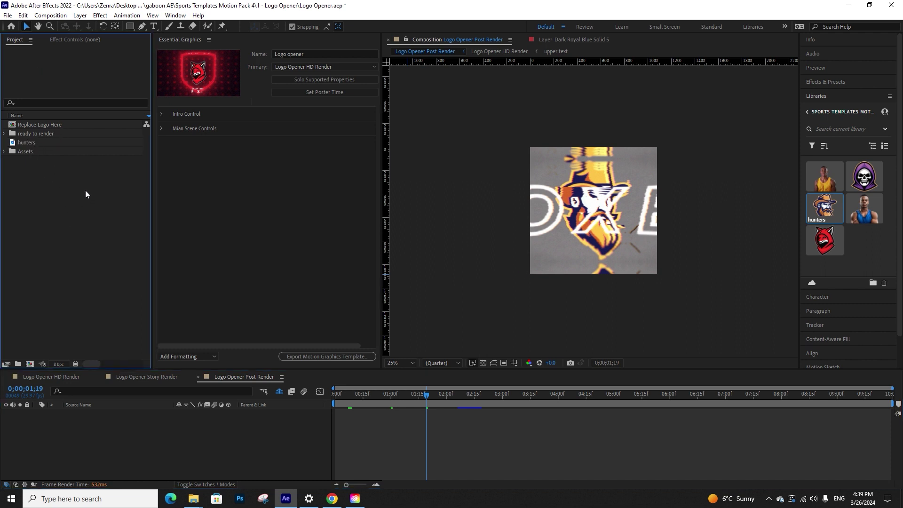
Set the Intro Control transition color to light grey C6C6C6, viewing the transition at 0;00;00;04
click(179, 41)
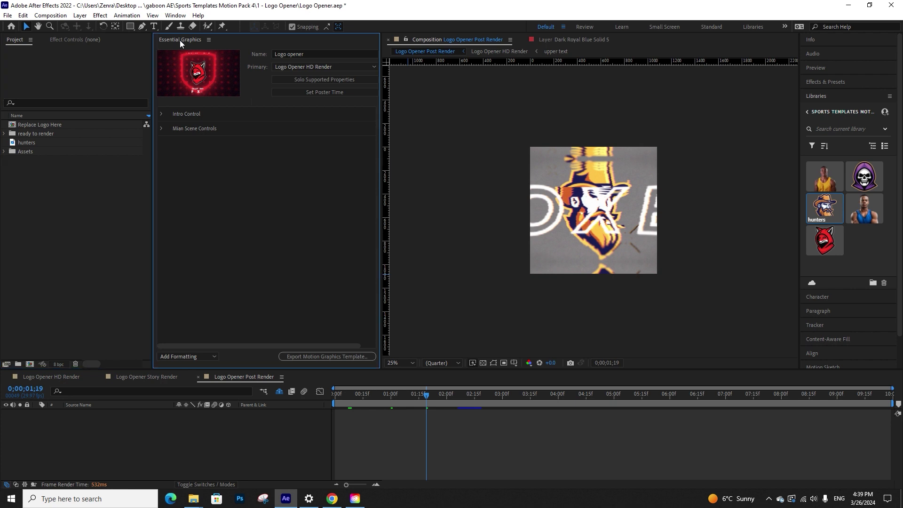
click(341, 395)
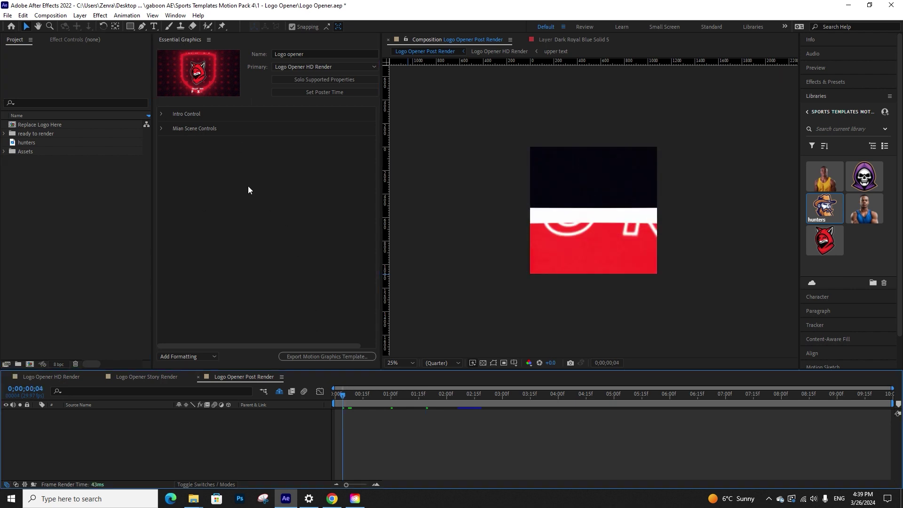
click(162, 114)
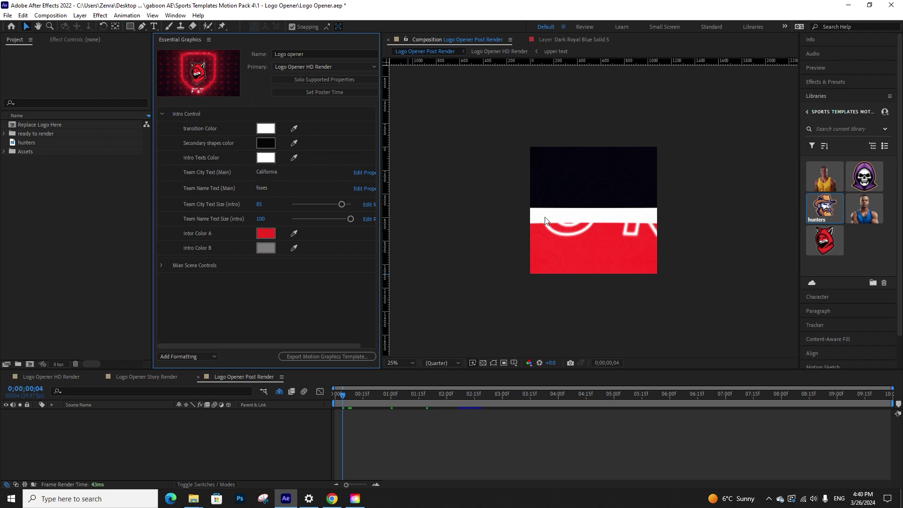
click(266, 129)
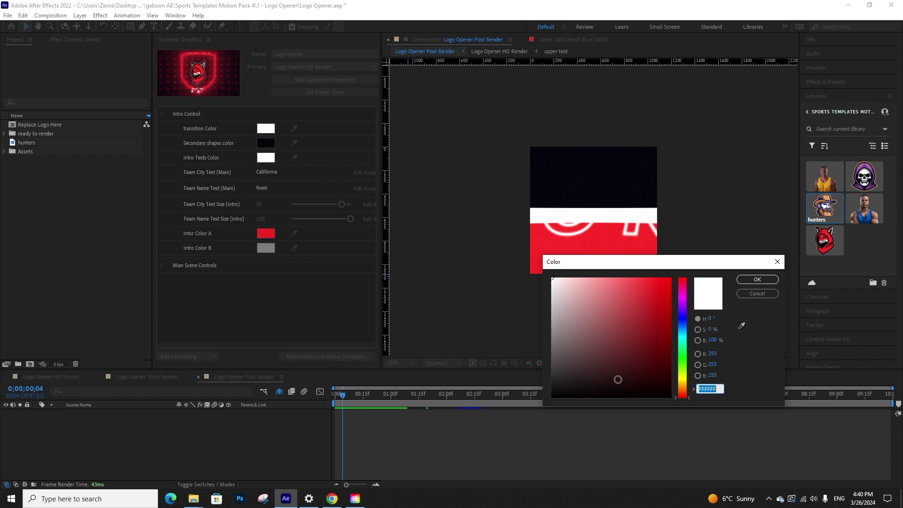
click(566, 382)
drag(575, 304, 552, 305)
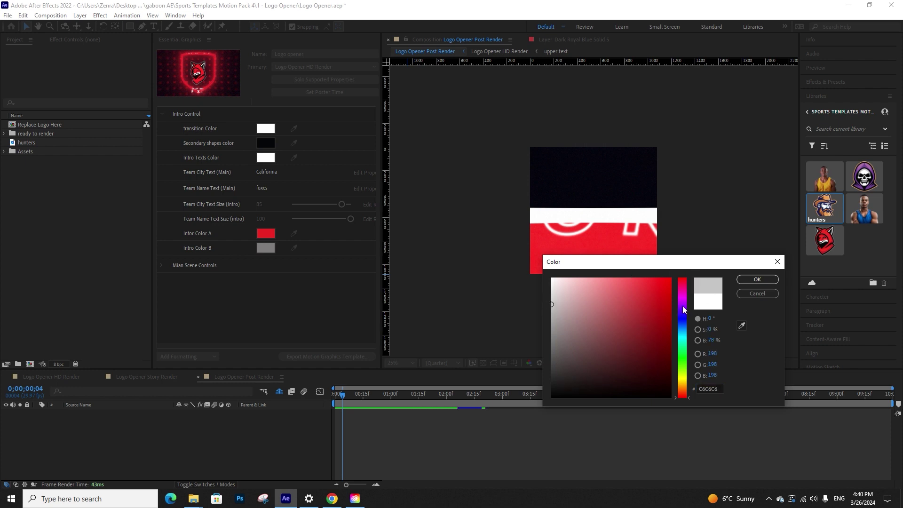
click(751, 279)
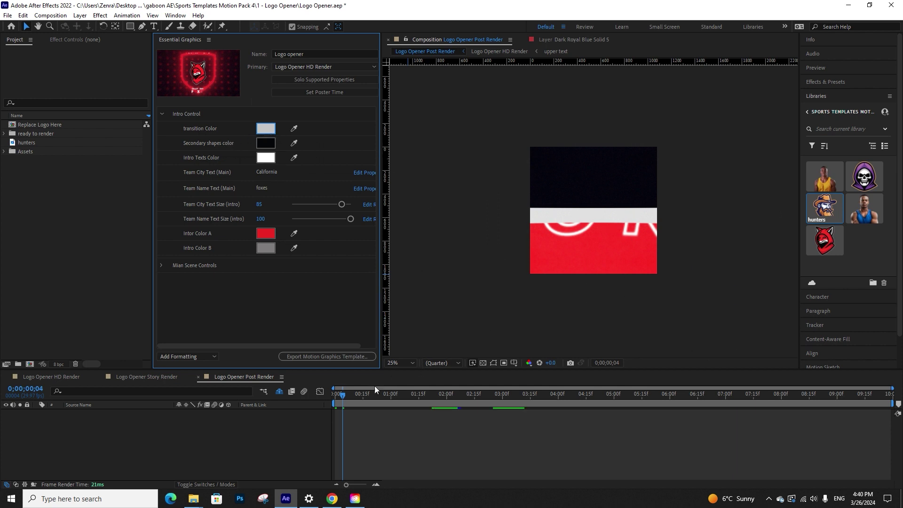
Set the intro's secondary shapes color to white FFFFFF, viewing the frame at 0;00;00;17
drag(343, 396, 368, 393)
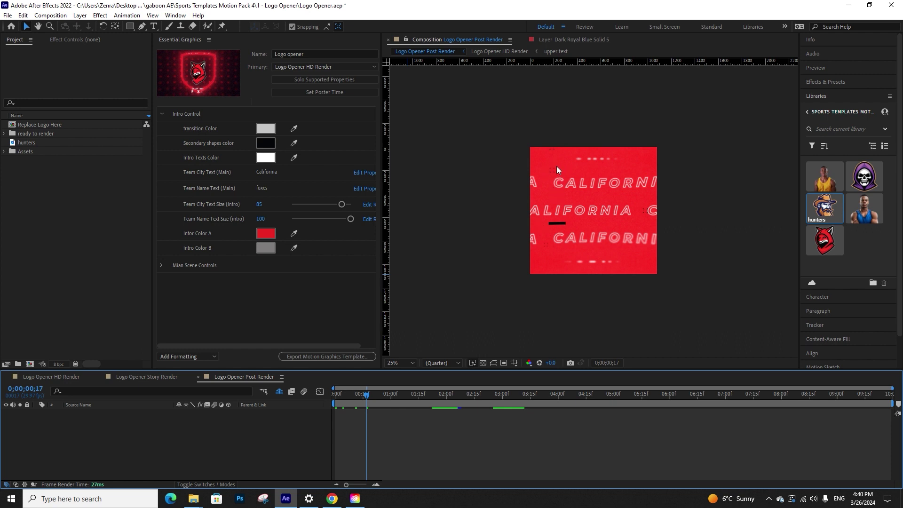
click(271, 146)
drag(568, 296, 527, 274)
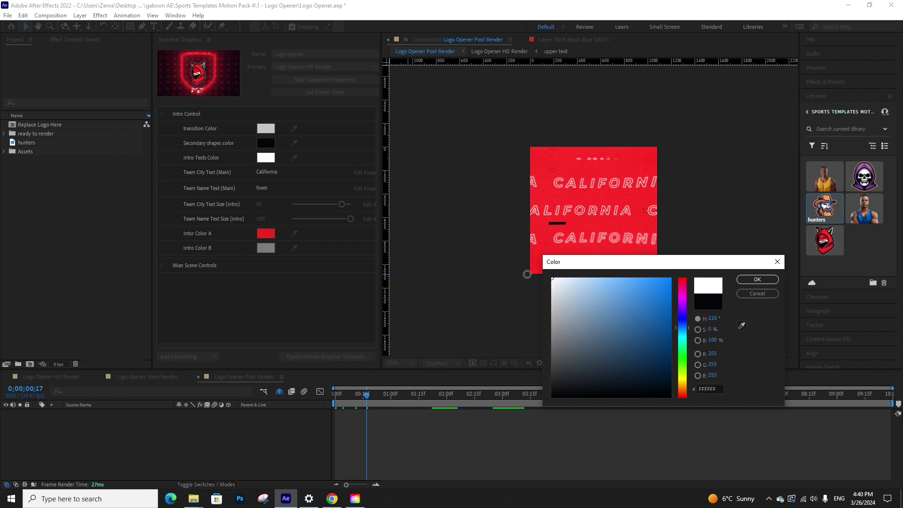
click(757, 279)
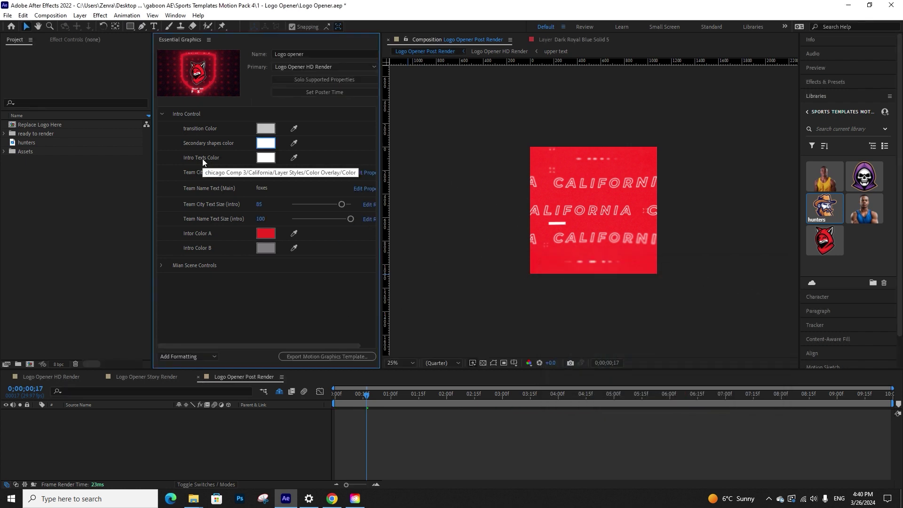
Change the Intro Texts Color to near-black and preview the team name text at 0;00;02;09
click(266, 159)
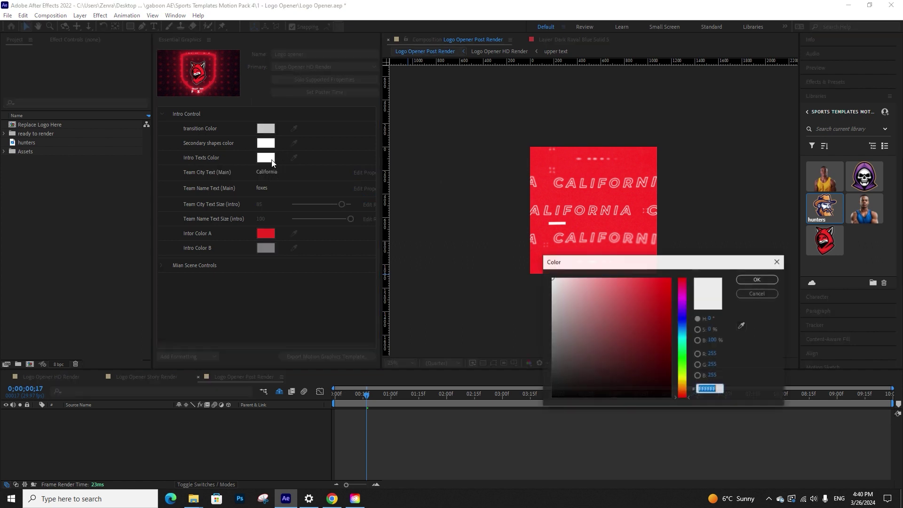
drag(551, 359, 548, 386)
click(753, 277)
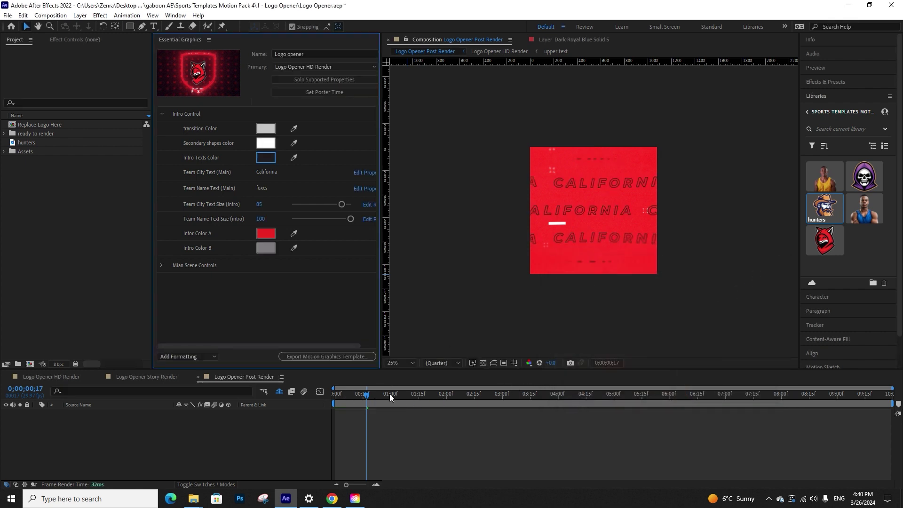
drag(389, 393, 462, 397)
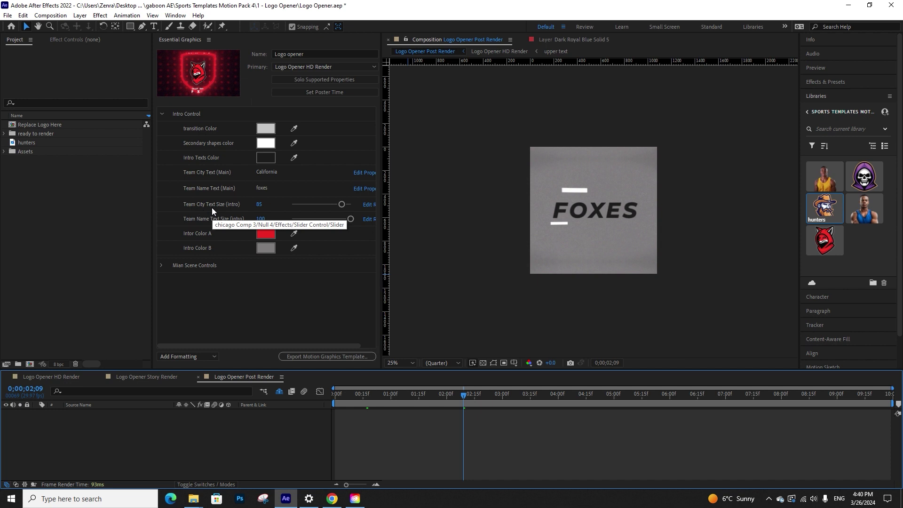
Set Team City Text Size (intro) to 77 while viewing Logo Opener Story Render, and preview the team name at 0;00;01;23
drag(354, 394, 387, 392)
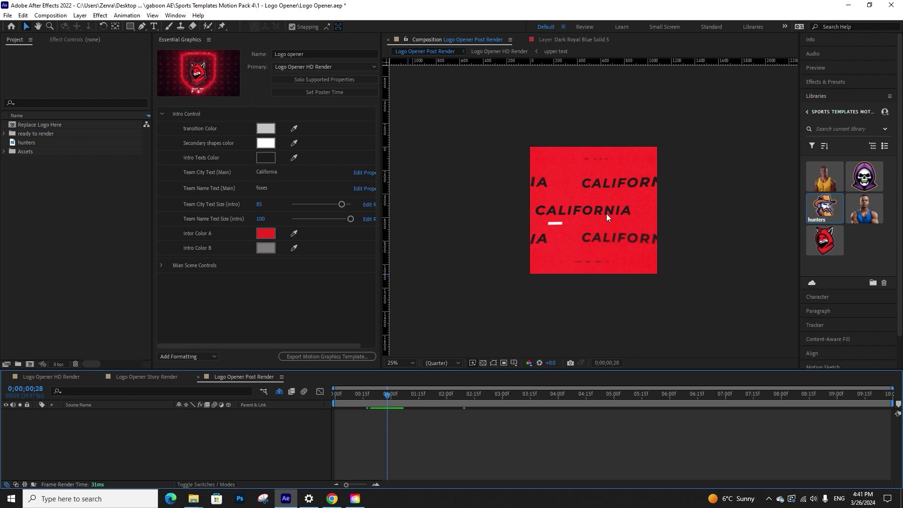
click(168, 376)
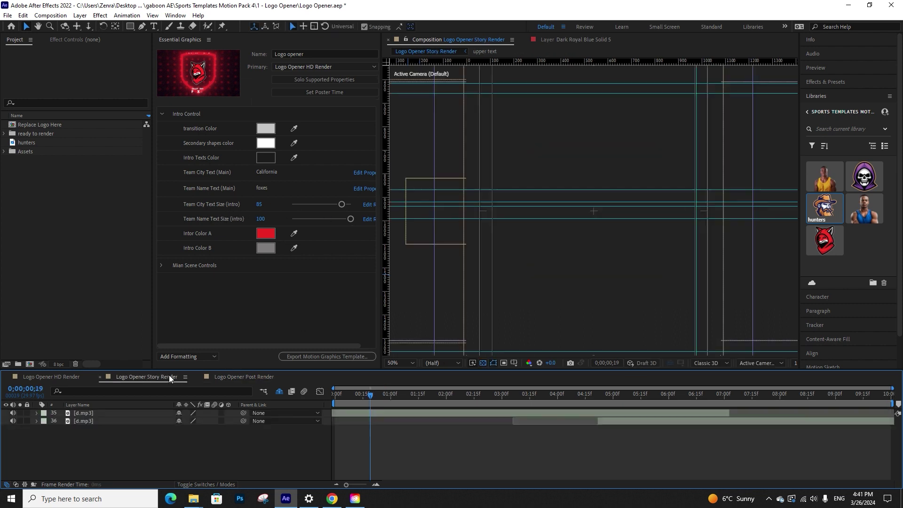
drag(374, 397, 391, 396)
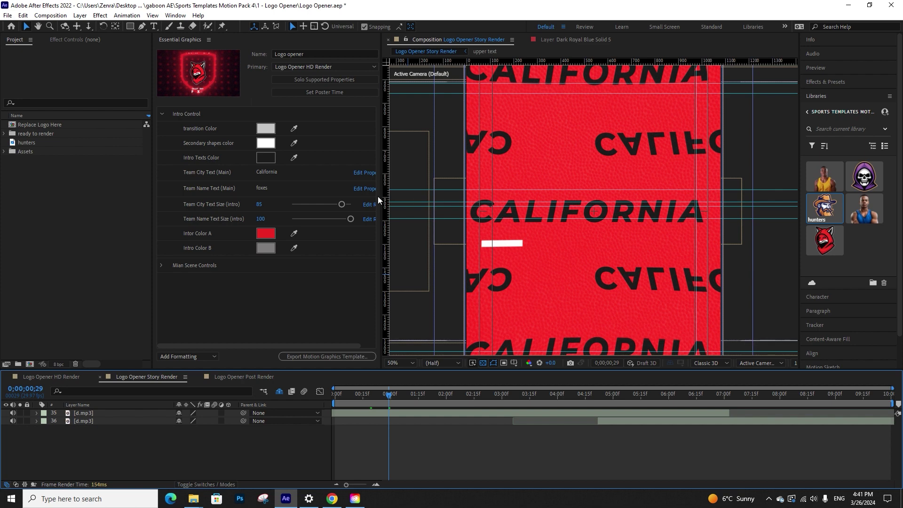
drag(342, 205, 337, 205)
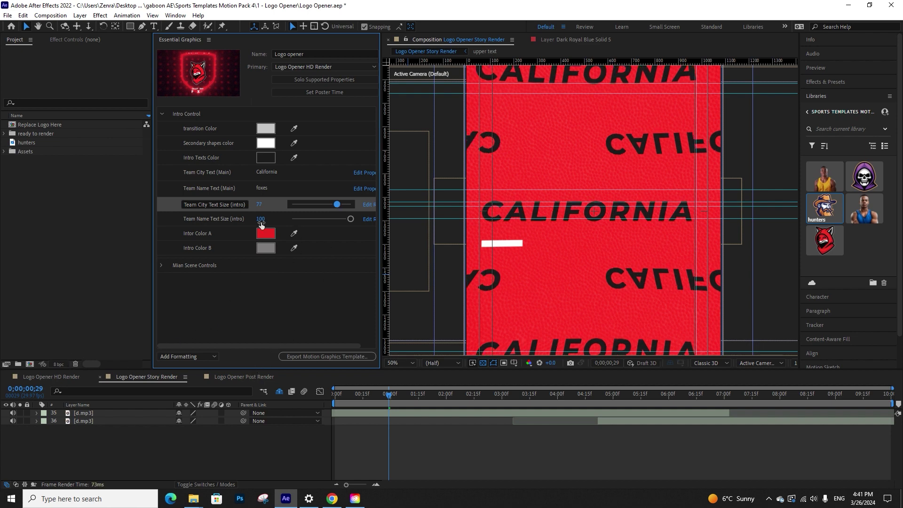
drag(391, 396, 436, 396)
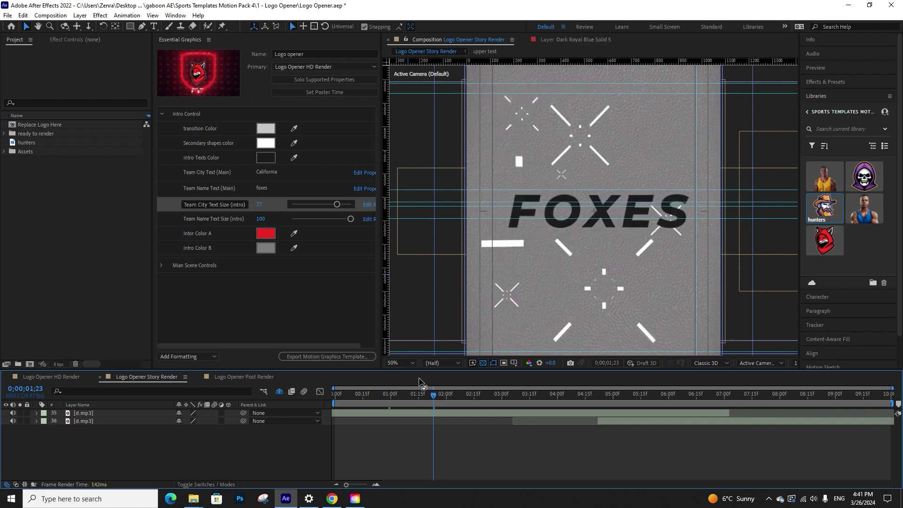
Set Team Name Text Size (intro) to 96 and preview the intro from 0;00;00;04 to the team name text at 0;00;01;28
mouse_move(352, 221)
mouse_down()
mouse_move(338, 222)
mouse_move(349, 222)
mouse_up()
click(345, 303)
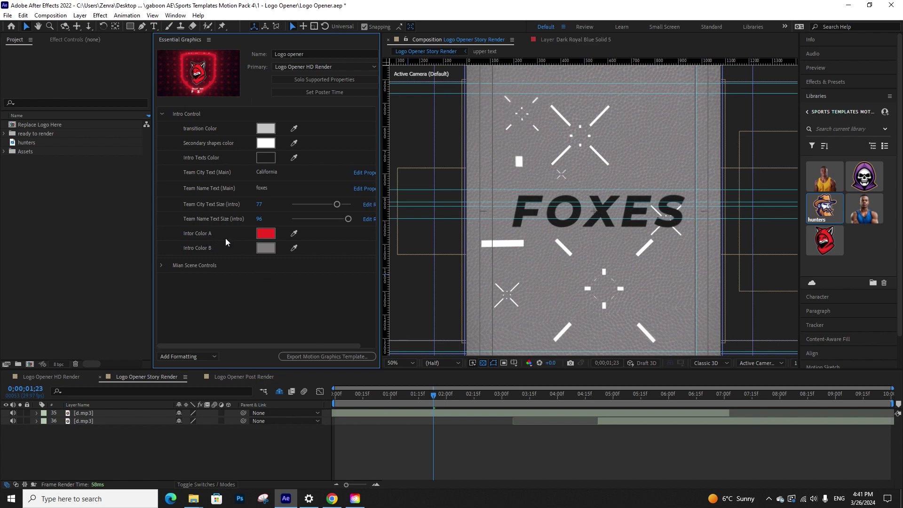
click(343, 397)
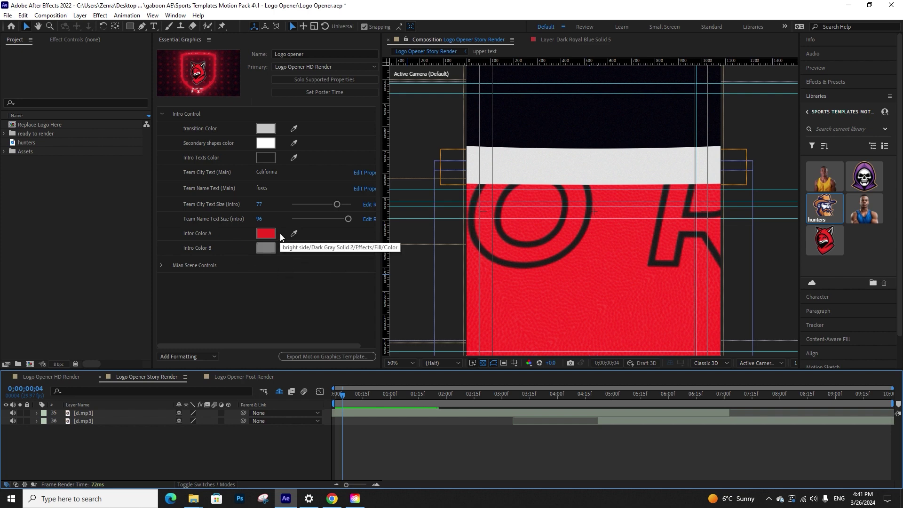
drag(355, 394, 442, 396)
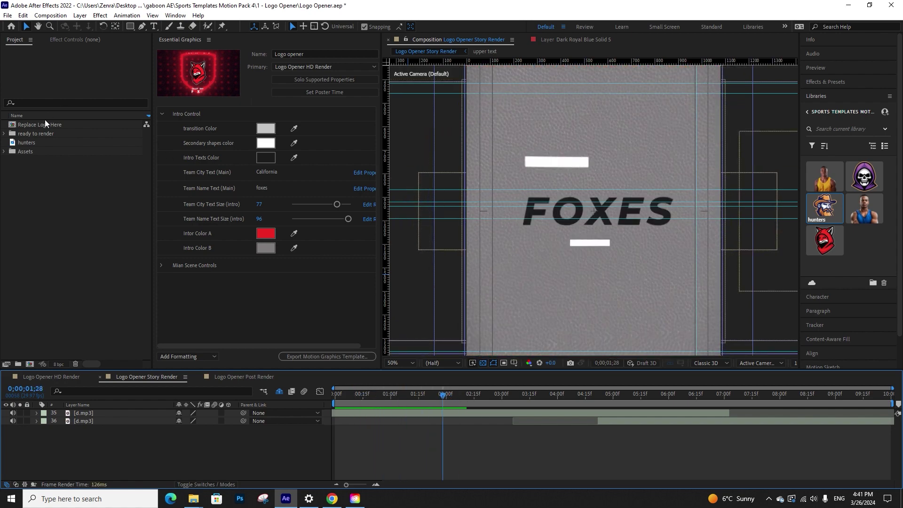
click(48, 132)
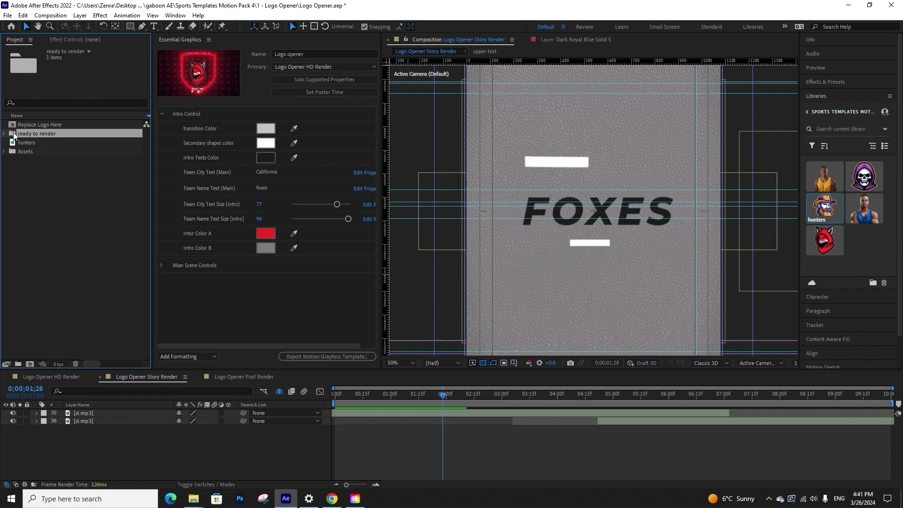
click(29, 126)
double_click(29, 126)
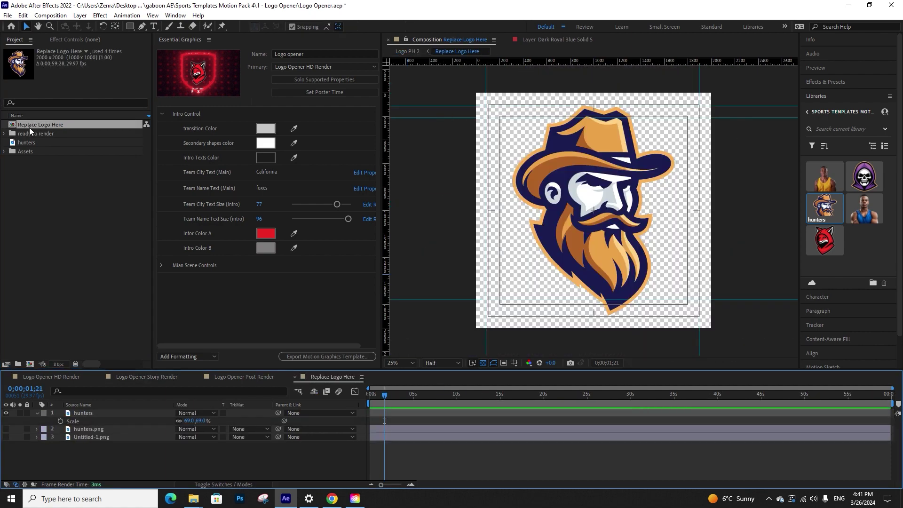
click(294, 377)
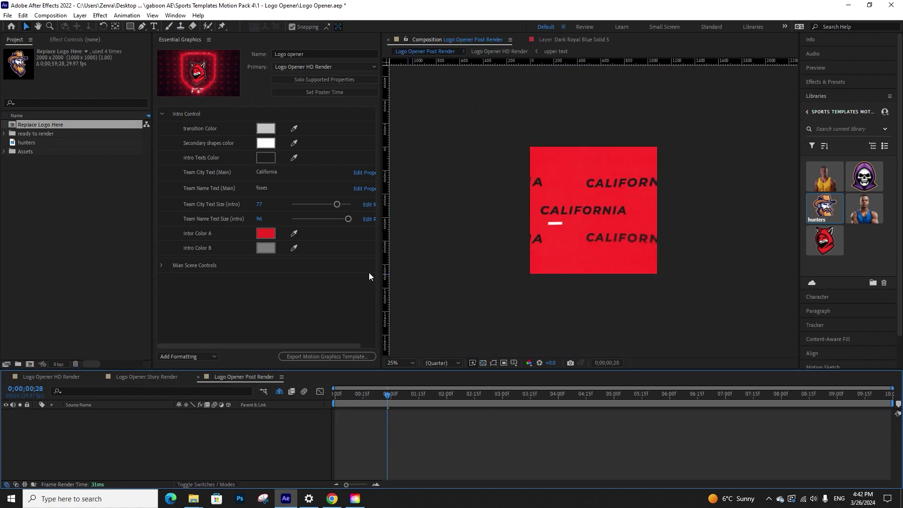
From the logo in Replace Logo Here, sample the hat's orange for Intro Color A and the dark navy for Intro Color B
double_click(37, 126)
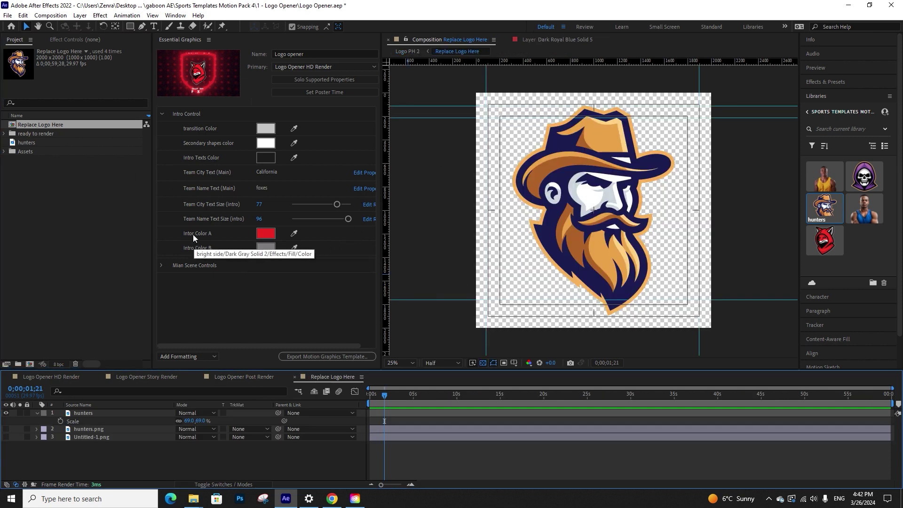
click(294, 233)
click(606, 128)
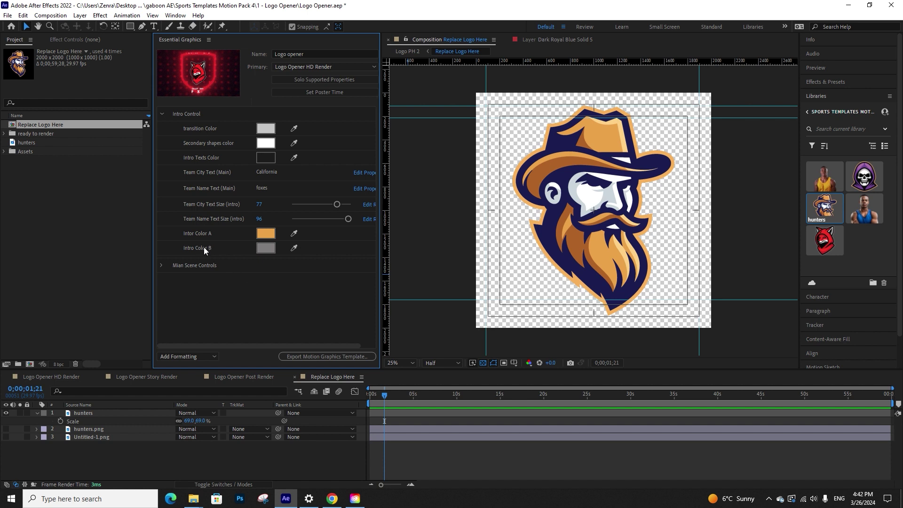
click(294, 248)
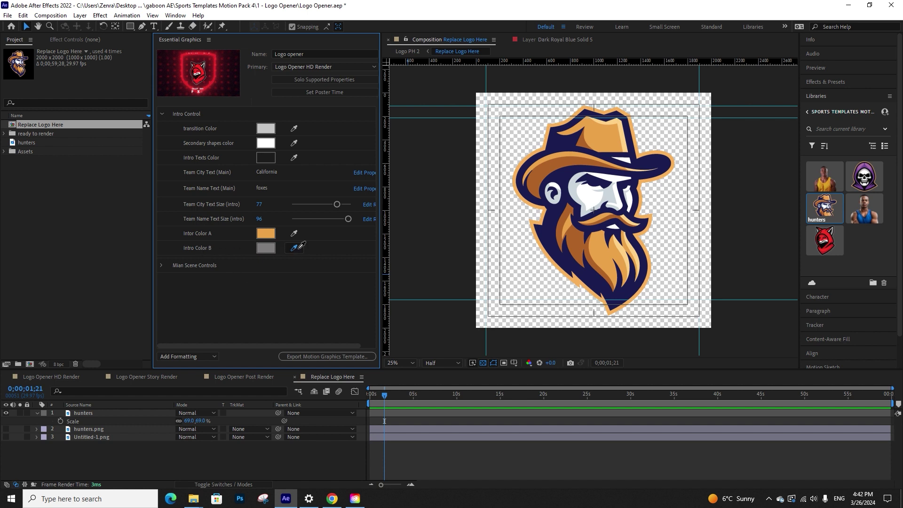
click(566, 179)
click(294, 377)
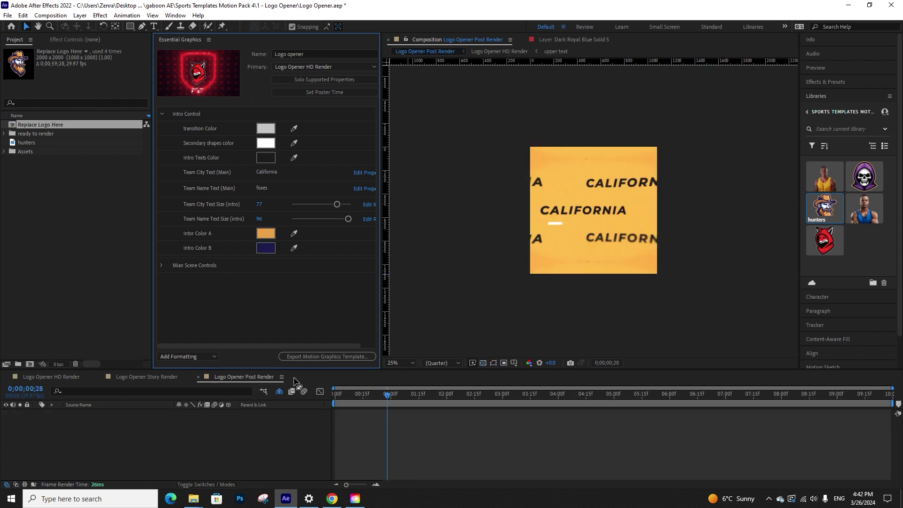
In Logo Opener HD Render, view the city text at 0;00;01;00 and set Team City Text (Main) to "miami"
click(66, 377)
drag(337, 392, 391, 393)
click(267, 172)
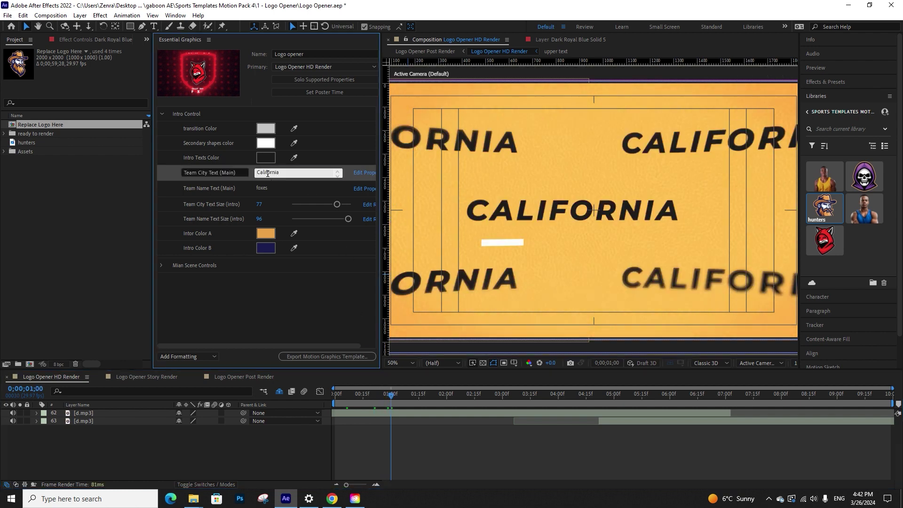
text(miami)
click(277, 448)
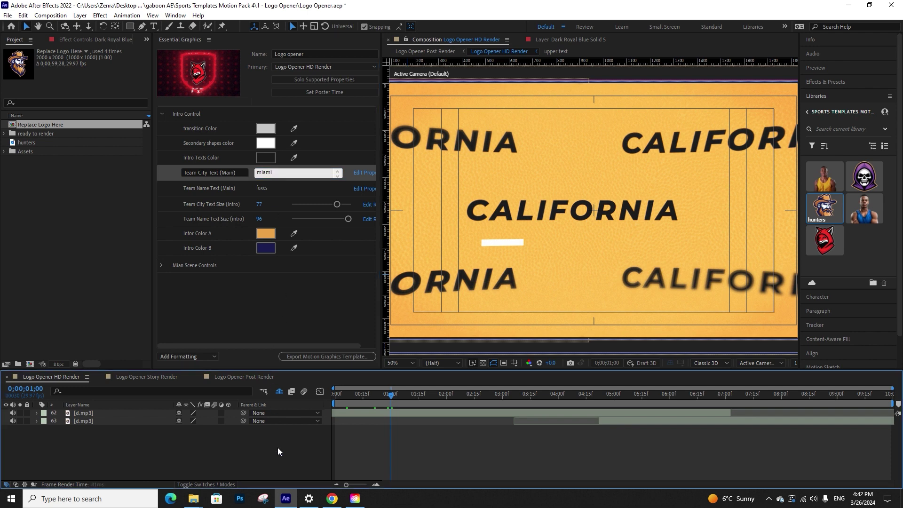
View the team name at 0;00;02;01 and set Team Name Text (Main) to "hunters"
click(447, 396)
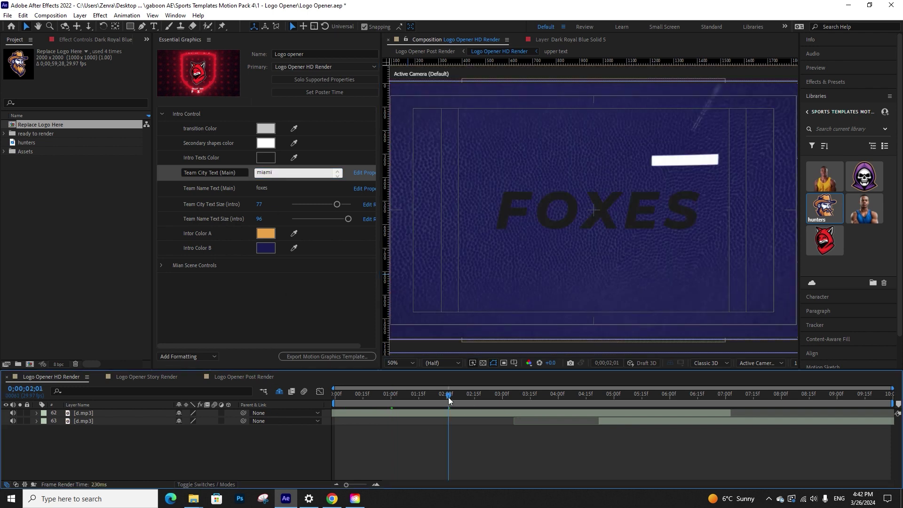
click(260, 187)
text(hunters)
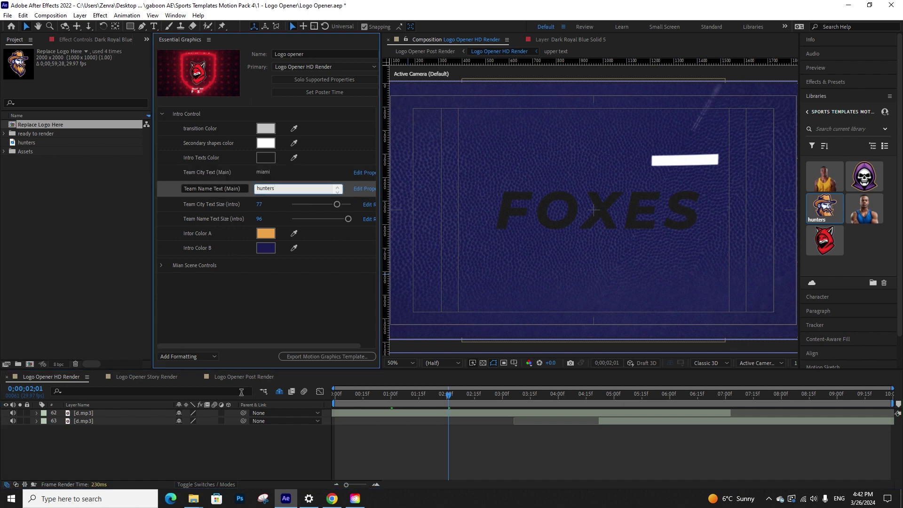
click(244, 452)
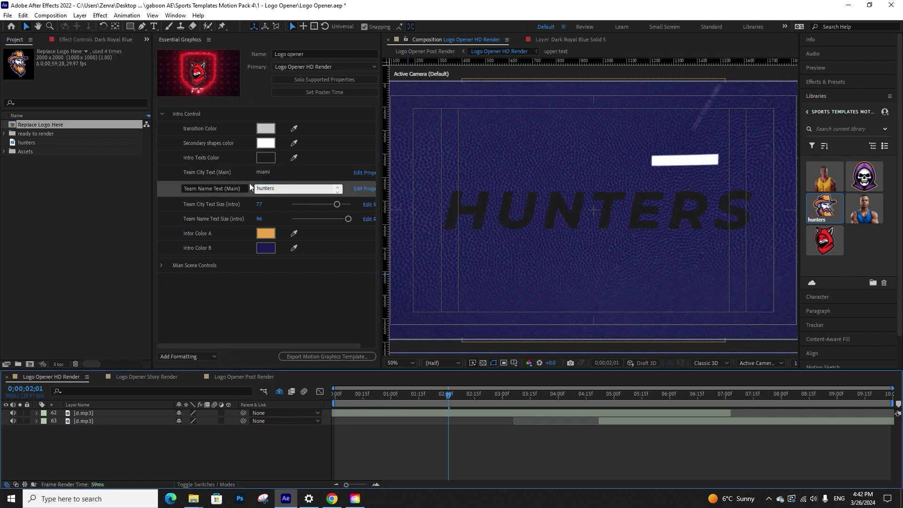
Set the Intro Texts Color to white FFFFFF
click(266, 157)
click(560, 283)
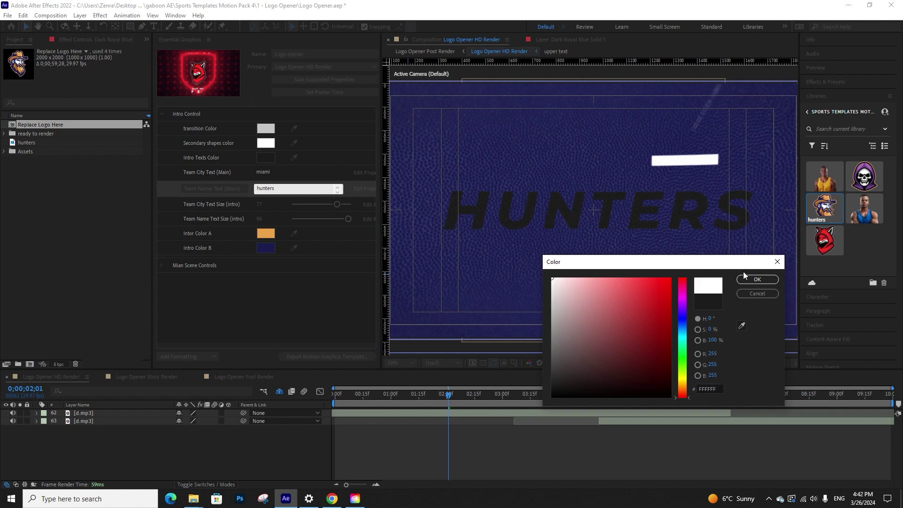
click(757, 279)
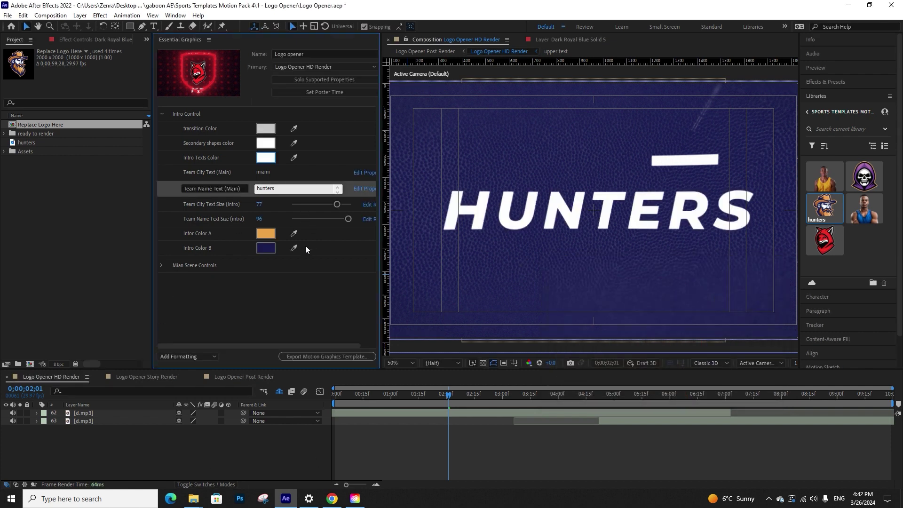
Set the intro's Secondary shapes color to the orange sampled from the Intro Color A swatch
click(273, 144)
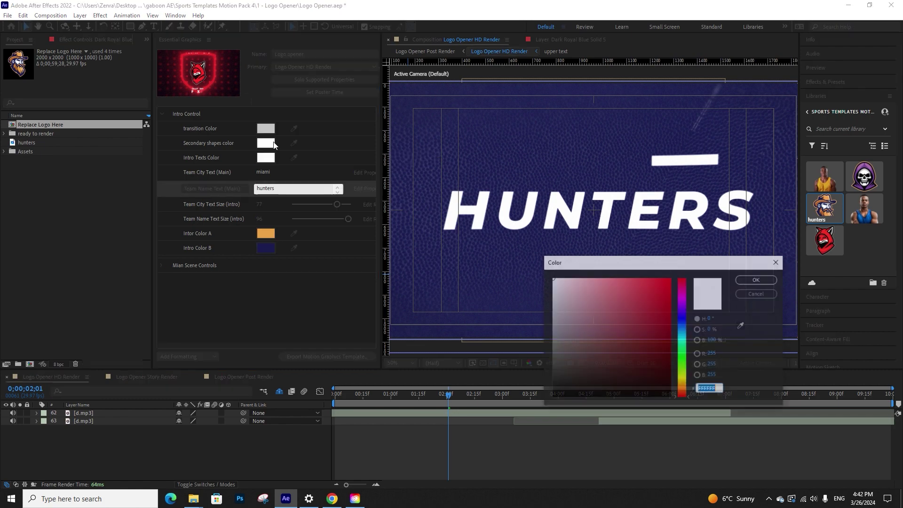
click(741, 325)
click(266, 232)
click(757, 279)
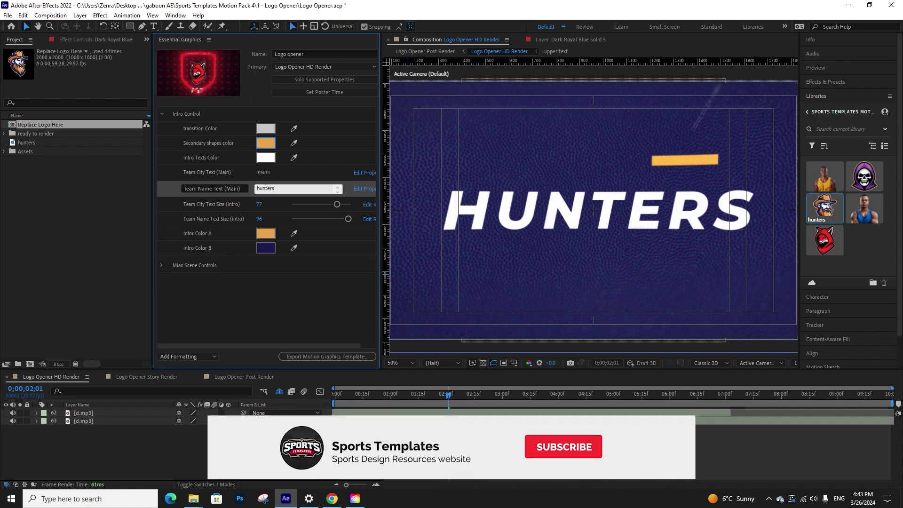
Preview the main scene at 0;00;05;13, collapse the Intro Control group and expand the Mian Scene Controls group
mouse_move(461, 393)
mouse_down()
mouse_move(480, 393)
mouse_move(360, 394)
mouse_move(475, 395)
mouse_up()
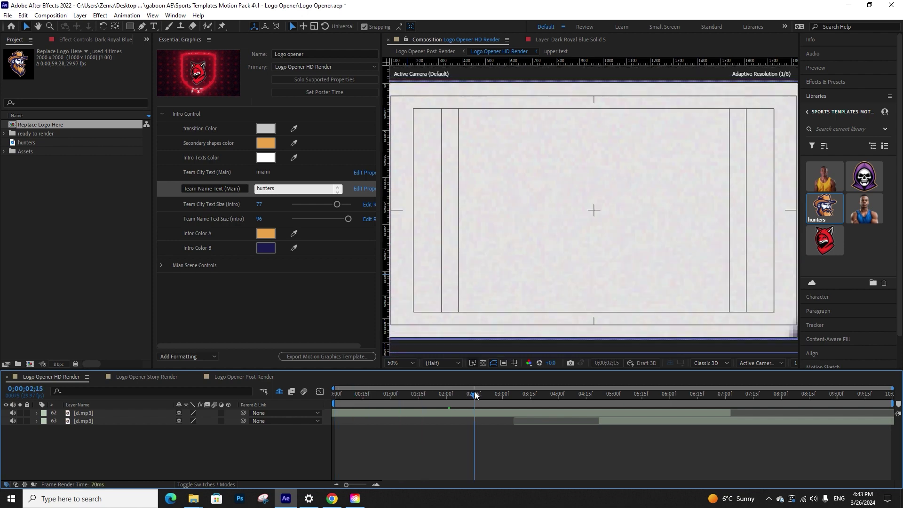
click(561, 393)
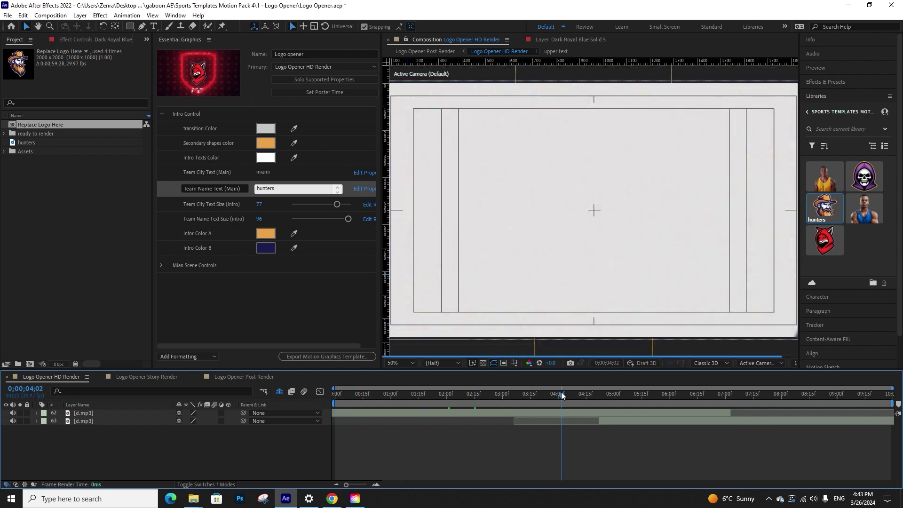
drag(560, 391, 638, 391)
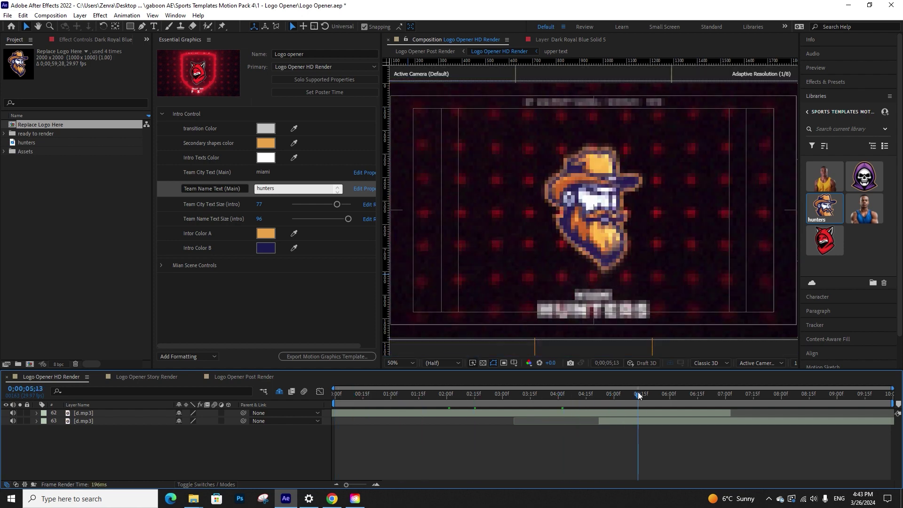
click(243, 288)
click(162, 114)
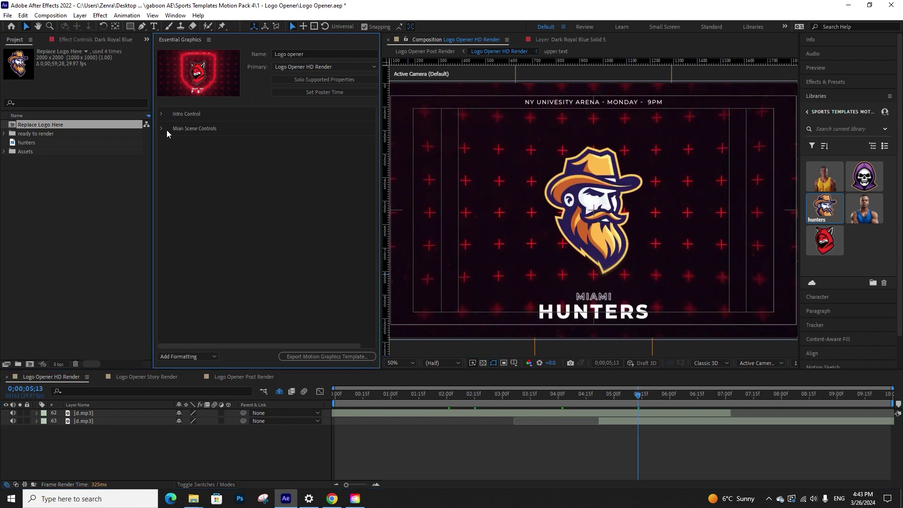
click(162, 128)
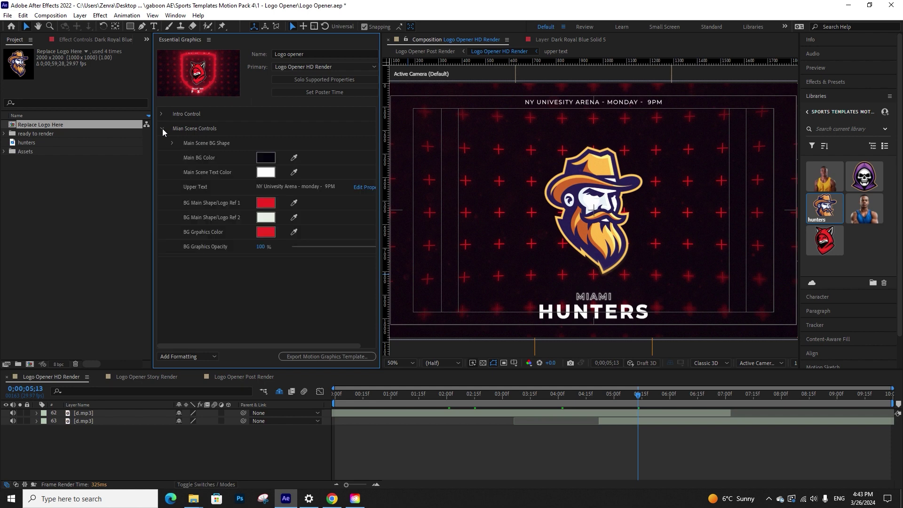
View the shape behind the logo at 0;00;04;10 and turn off Crest in Main Scene BG Shape
drag(549, 399, 570, 400)
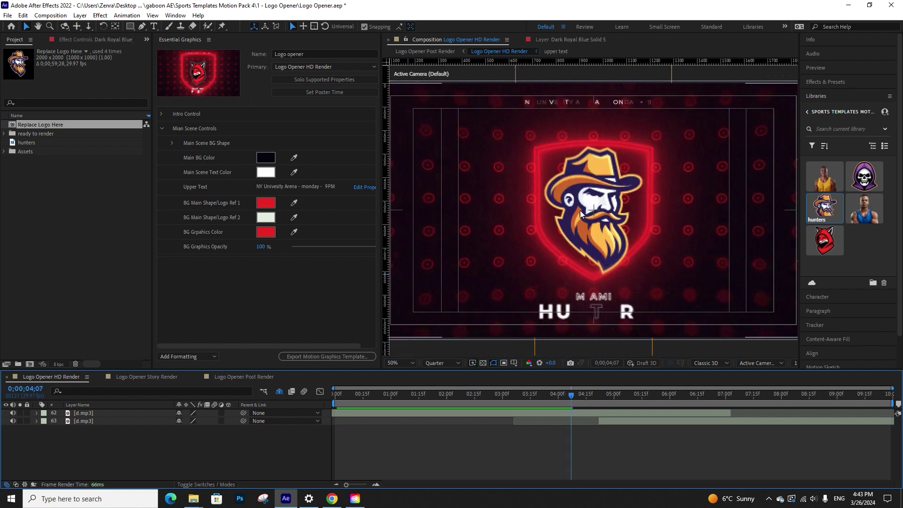
mouse_move(576, 395)
mouse_down()
mouse_move(547, 395)
mouse_move(577, 395)
mouse_up()
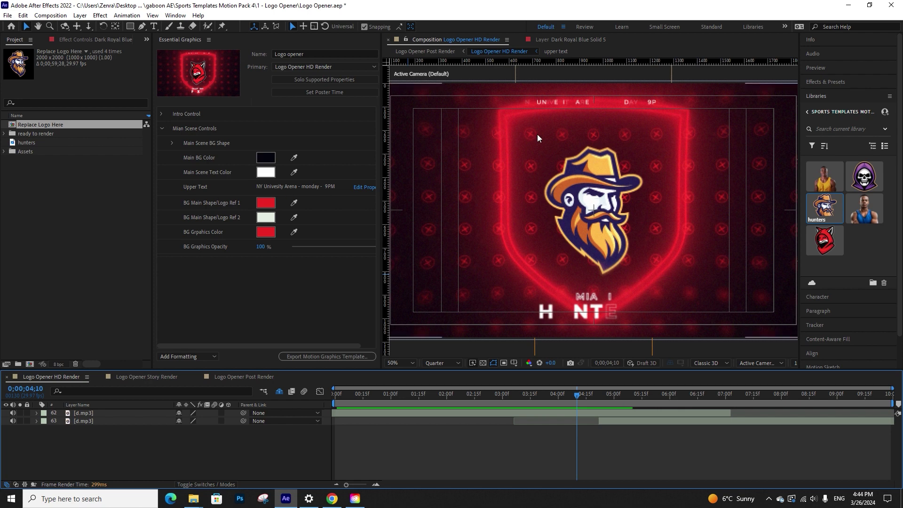
click(172, 143)
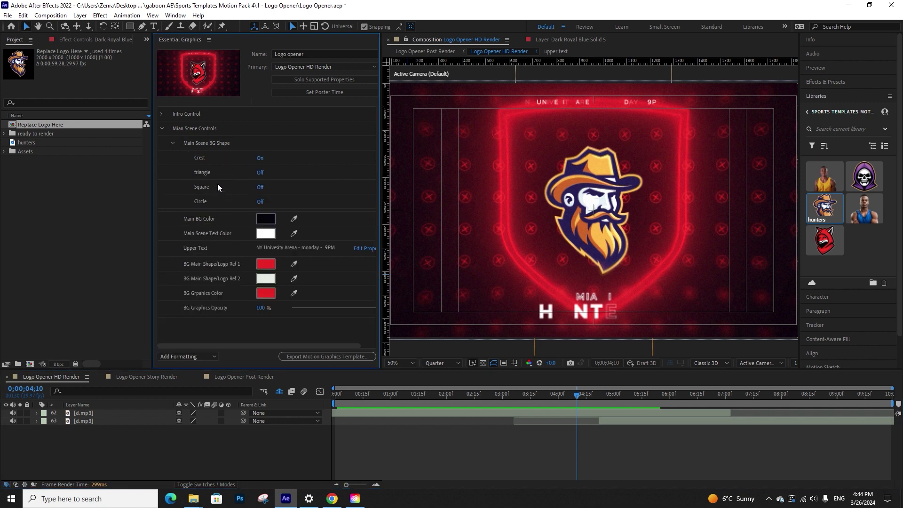
click(261, 158)
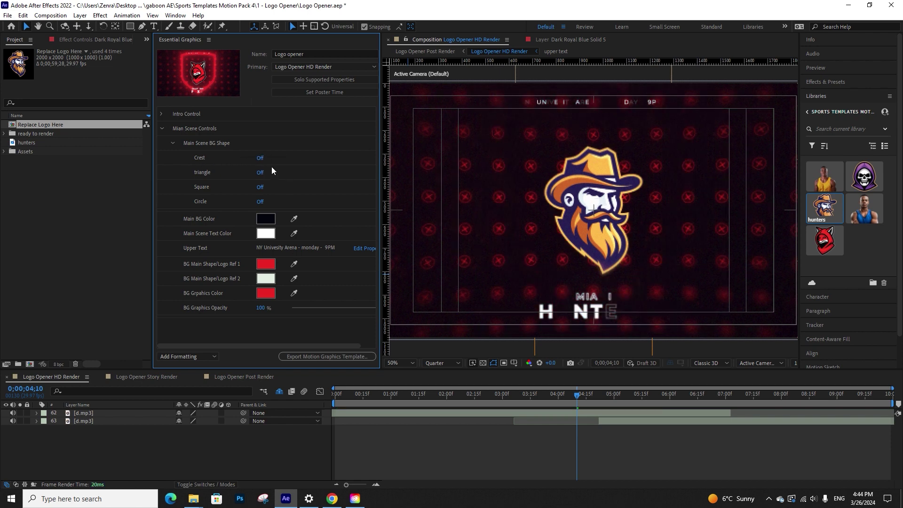
Try the triangle and Square background shapes in turn, and turn on Circle as the Main Scene BG Shape
click(260, 173)
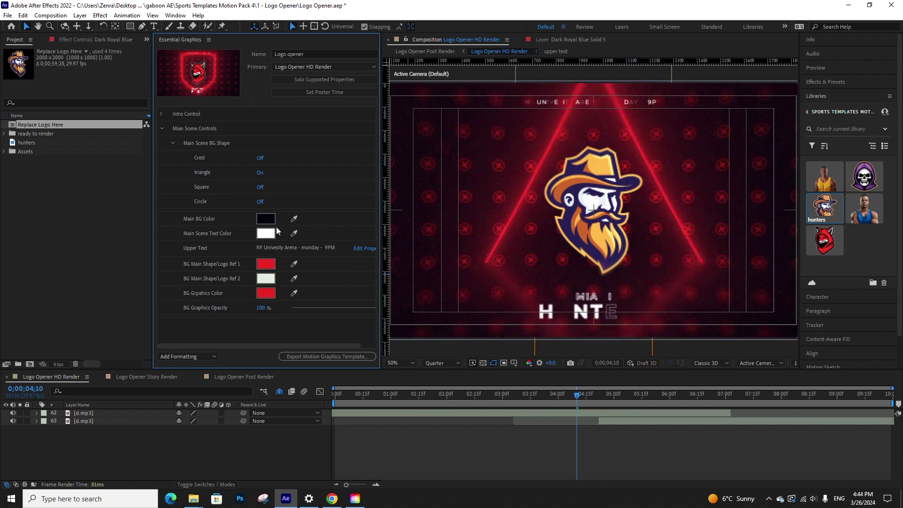
click(261, 173)
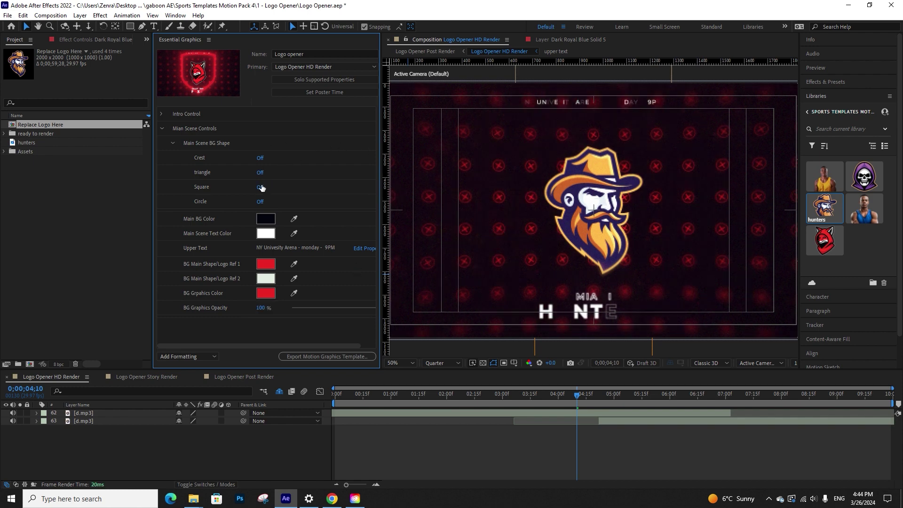
click(260, 187)
click(260, 187)
click(260, 202)
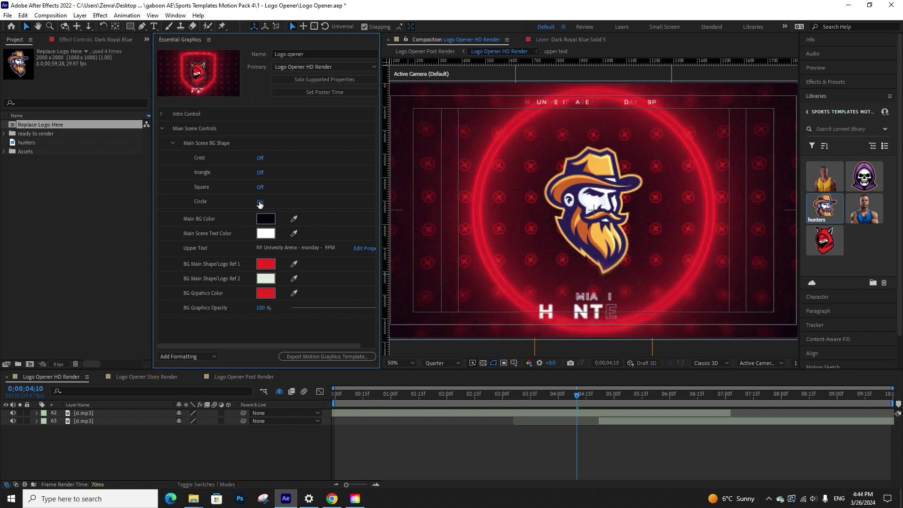
click(172, 143)
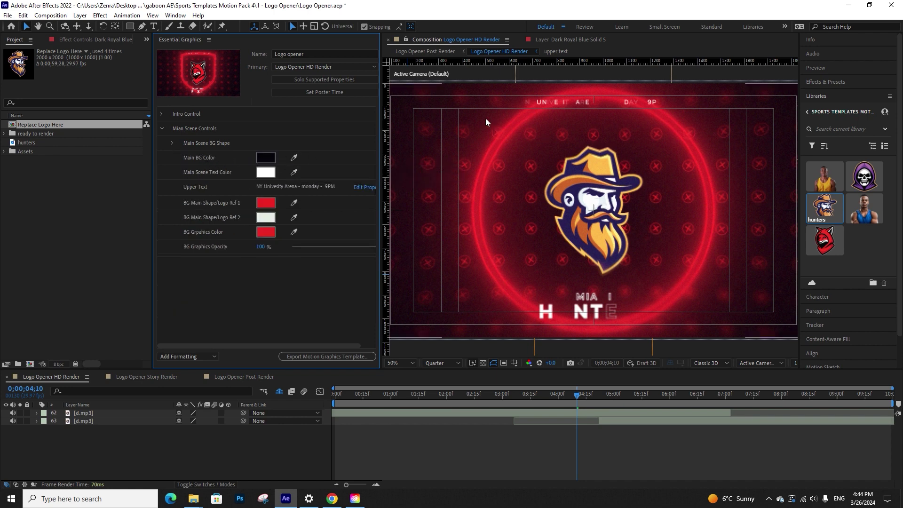
Set the main scene's Main BG Color to dark blue 1F216D
click(269, 156)
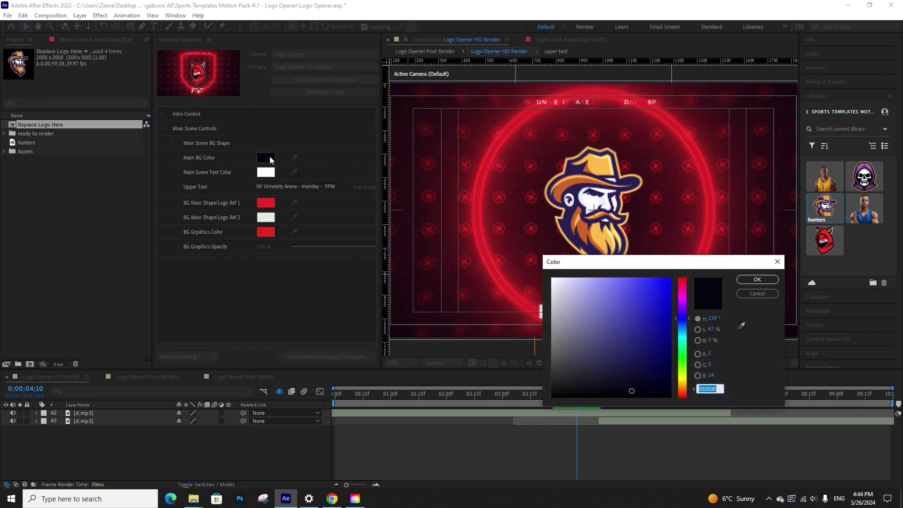
drag(639, 335, 637, 346)
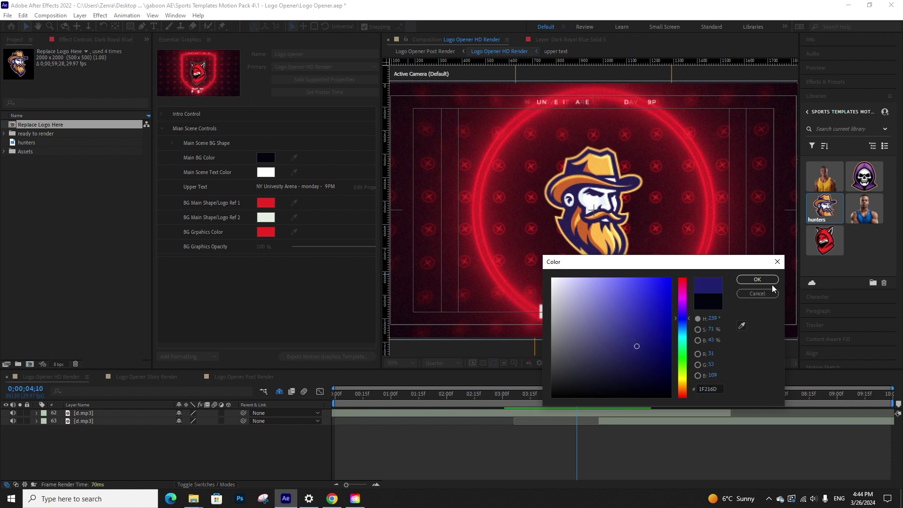
click(757, 279)
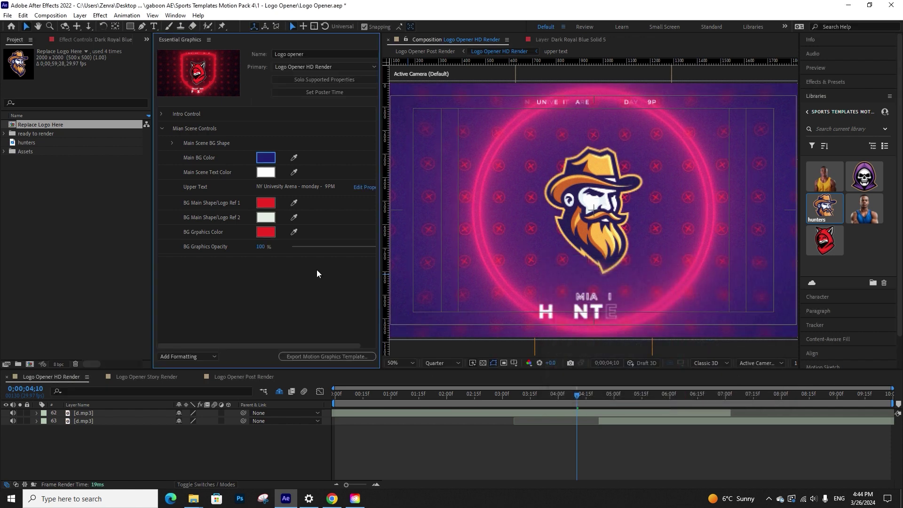
Try a brighter blue as the main scene's Main BG Color, and undo it
click(271, 160)
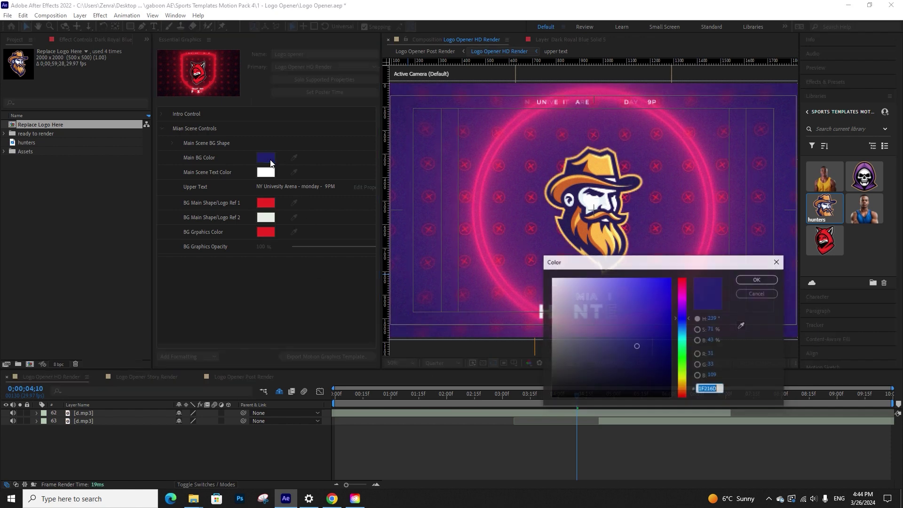
click(621, 292)
click(757, 279)
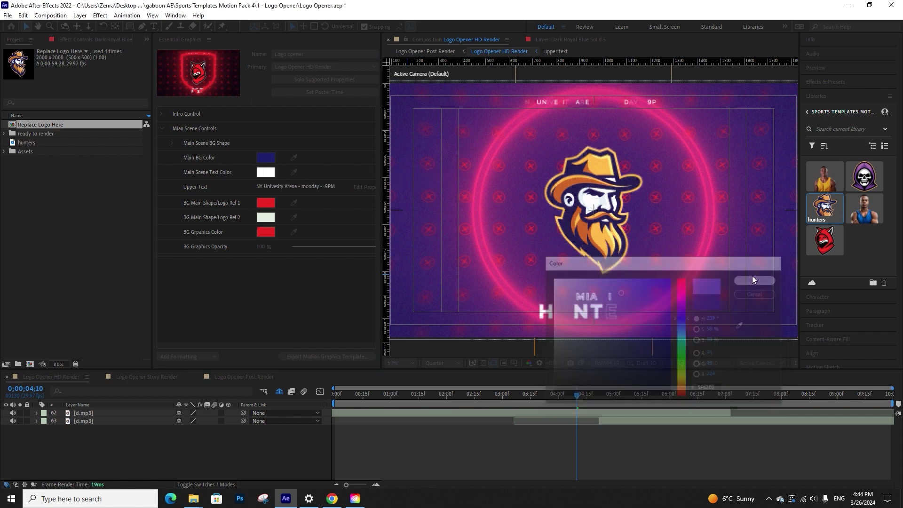
key(ctrl+z)
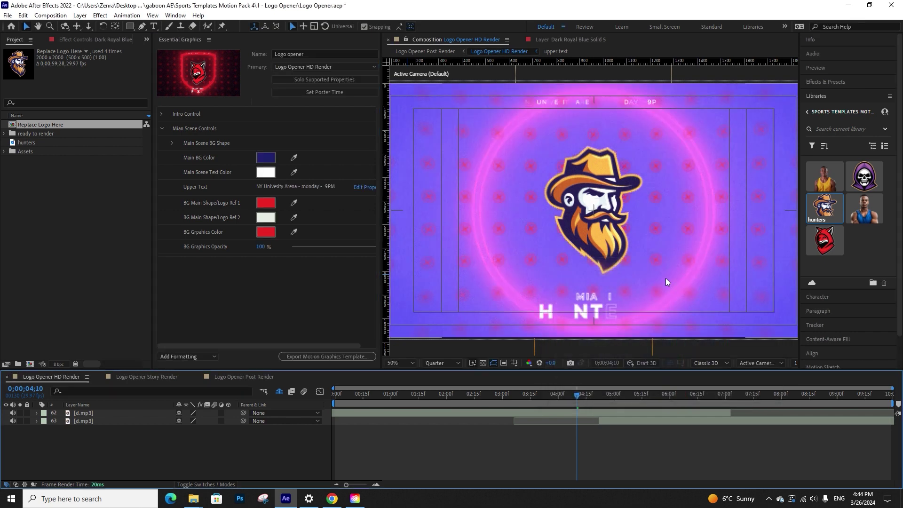
Set the main scene's Main BG Color to very dark blue 0E0F24
click(271, 158)
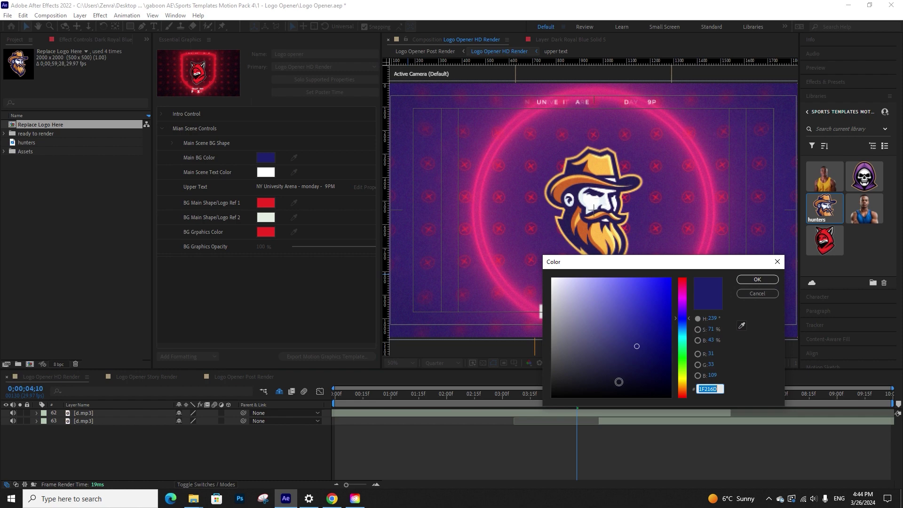
click(625, 378)
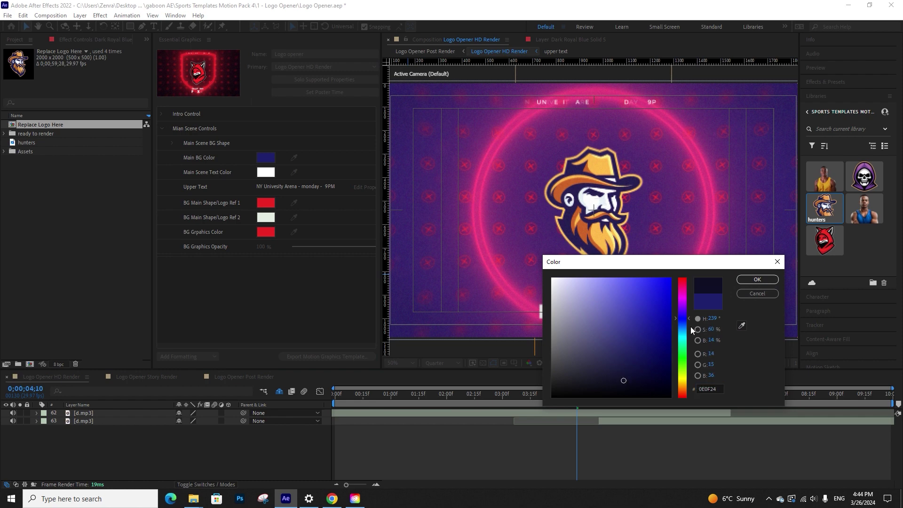
click(757, 279)
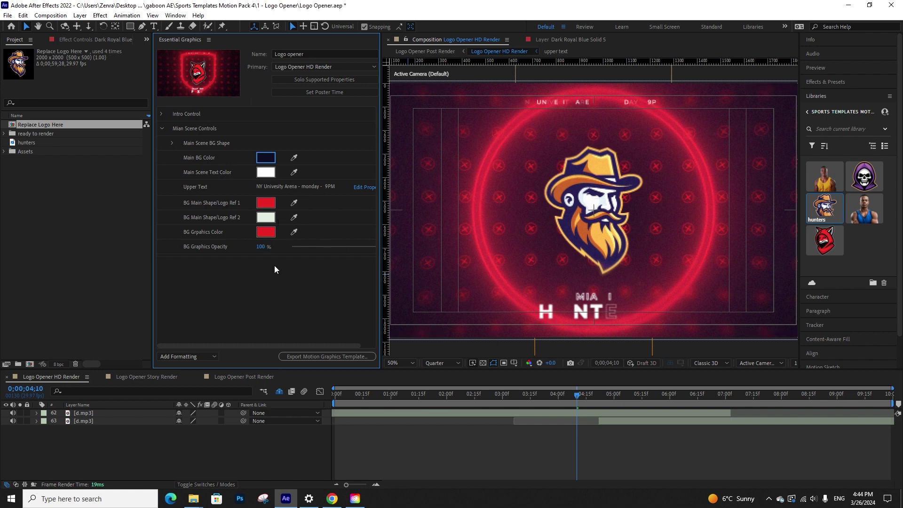
Try red D50A0A as the Main Scene Text Color at 0;00;05;11, and undo it
drag(580, 394, 634, 402)
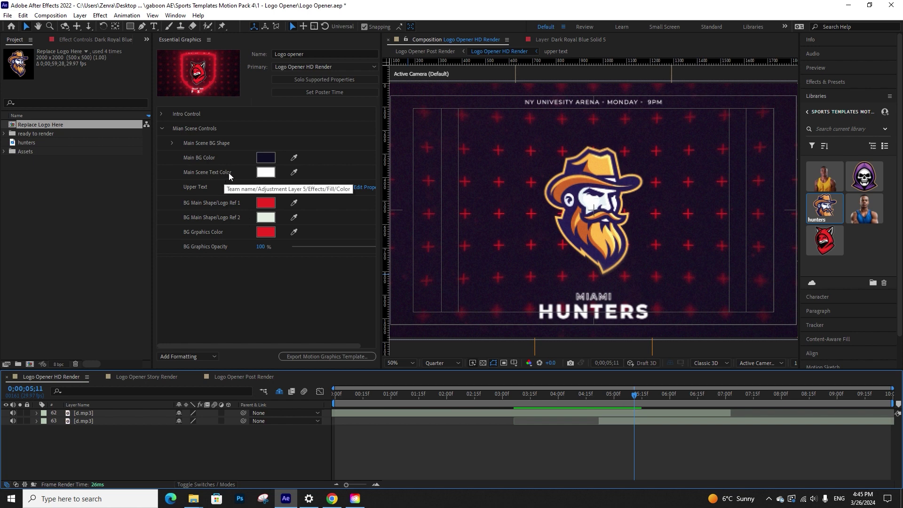
click(266, 172)
click(666, 297)
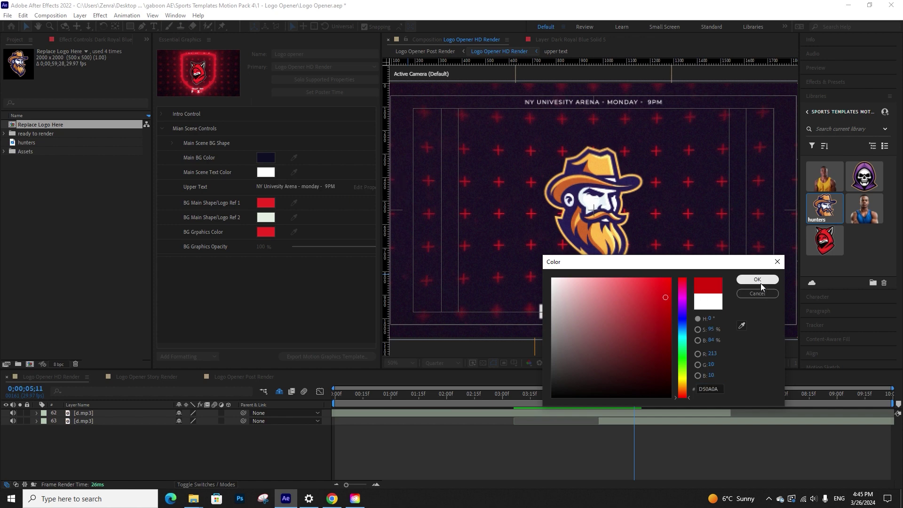
click(760, 282)
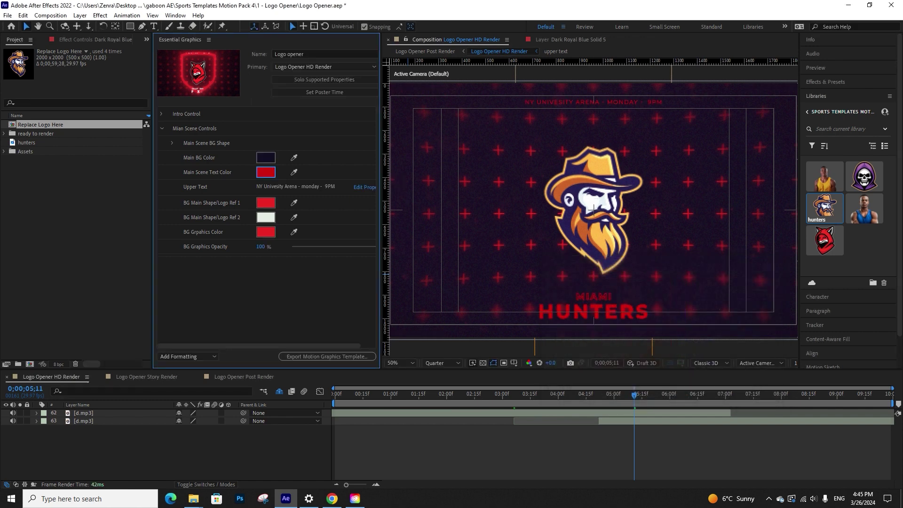
key(ctrl+z)
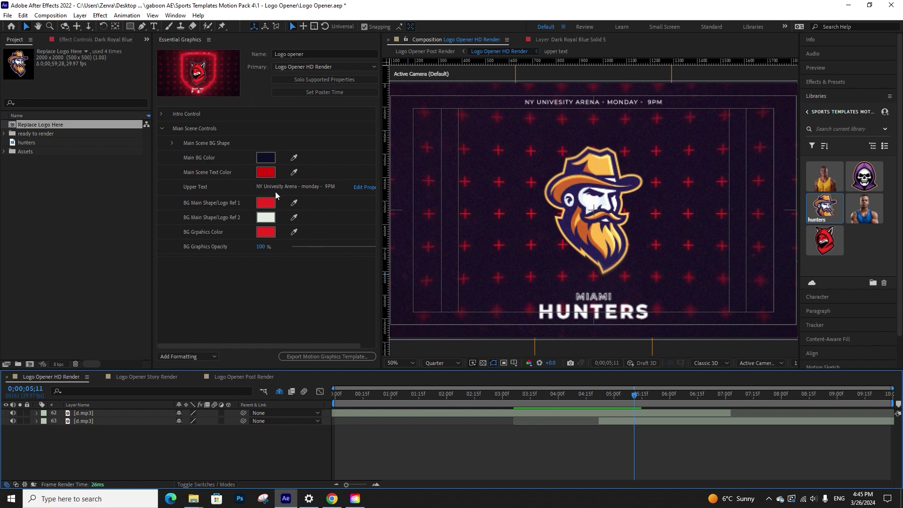
Replace the main scene's Upper Text with "the new tutorial text arena"
click(301, 188)
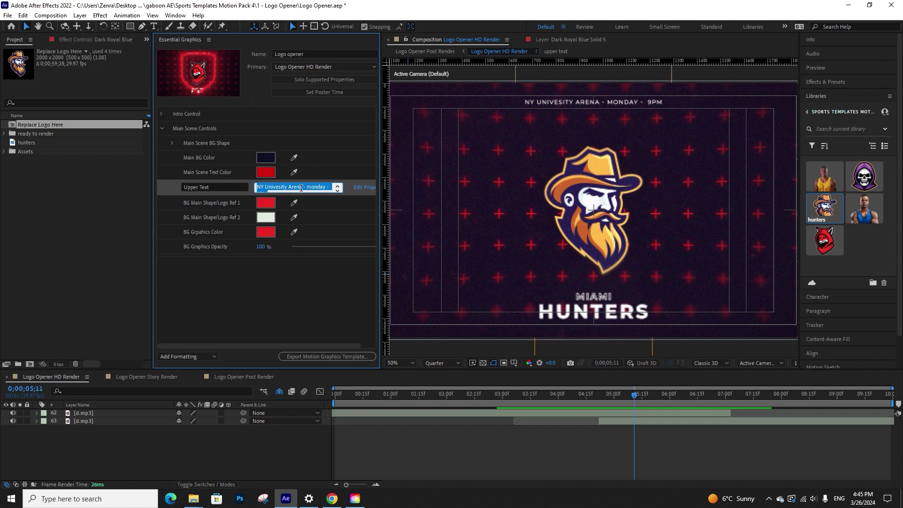
text(the new tu)
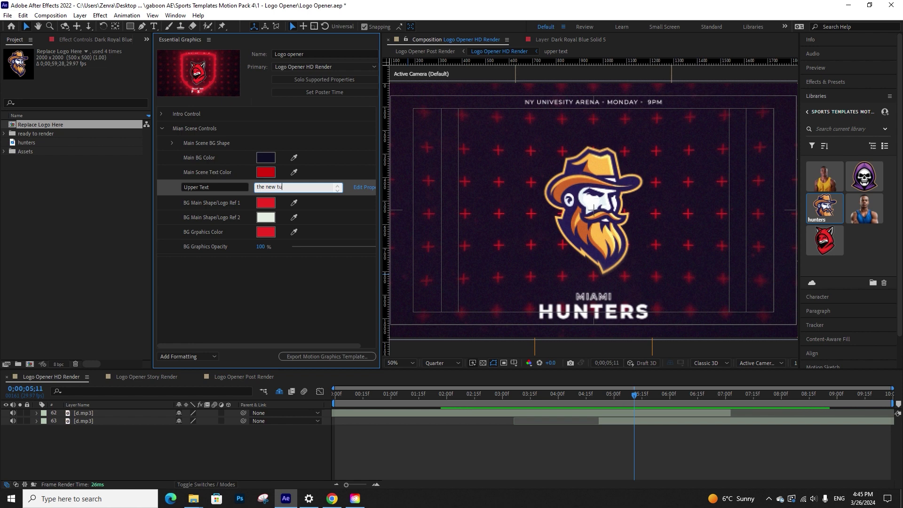
text(torial text arena)
click(286, 444)
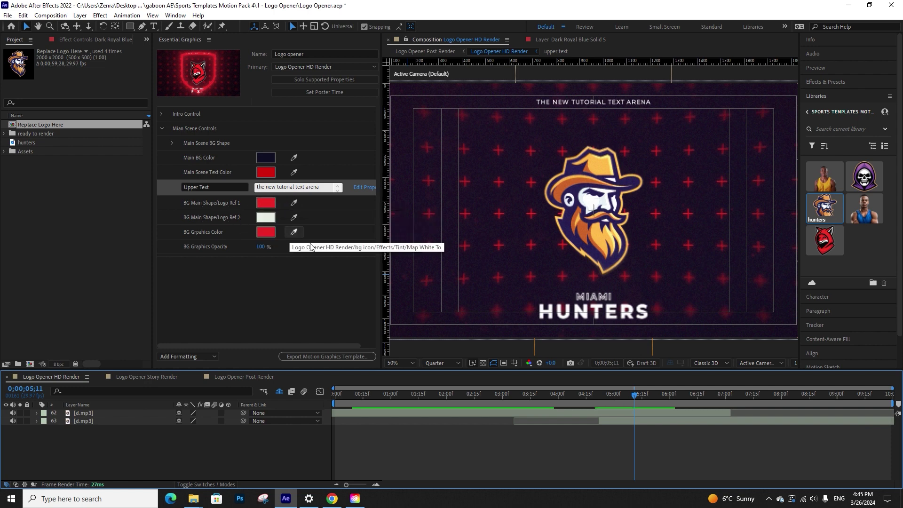
At 0;00;04;09, sample the orange of the logo's hat as the BG Main Shape/Logo Ref 1 color
drag(588, 393, 575, 380)
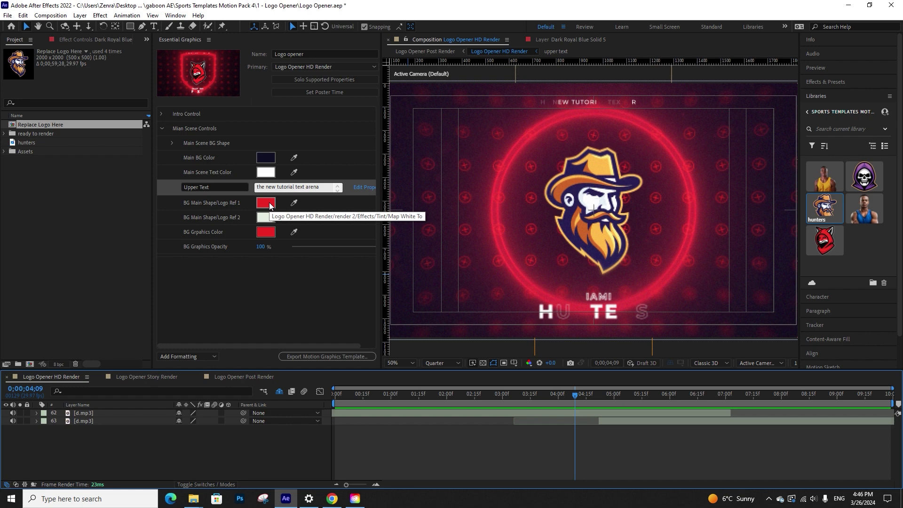
click(293, 202)
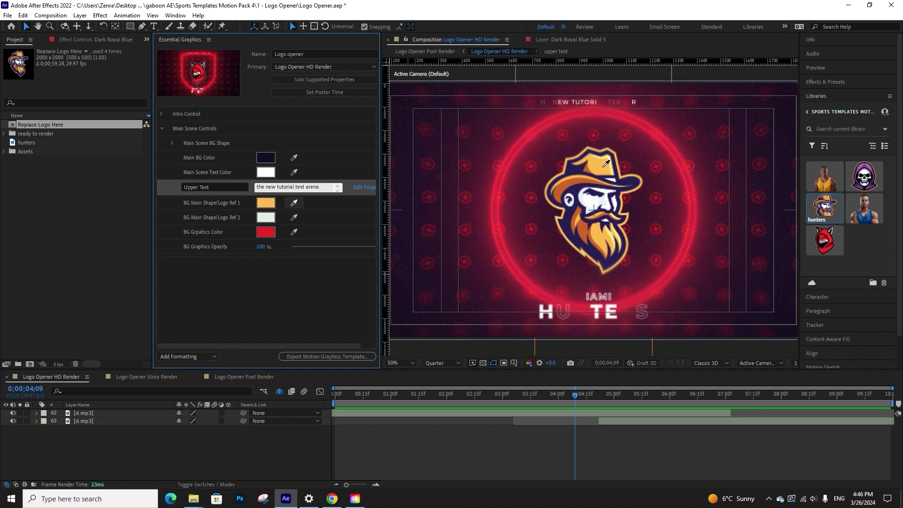
click(605, 175)
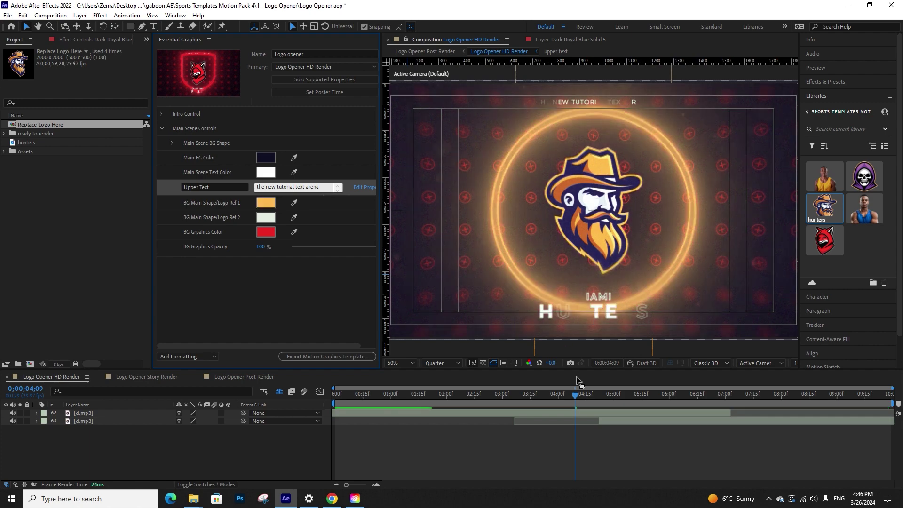
View the logo reflection at 0;00;06;18 and inspect the BG Main Shape/Logo Ref 2 color without changing it
drag(575, 394, 703, 377)
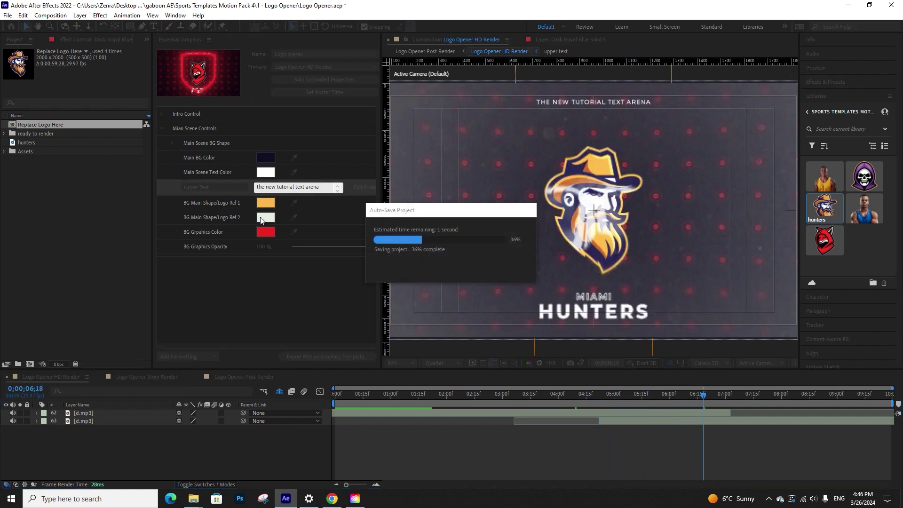
click(270, 218)
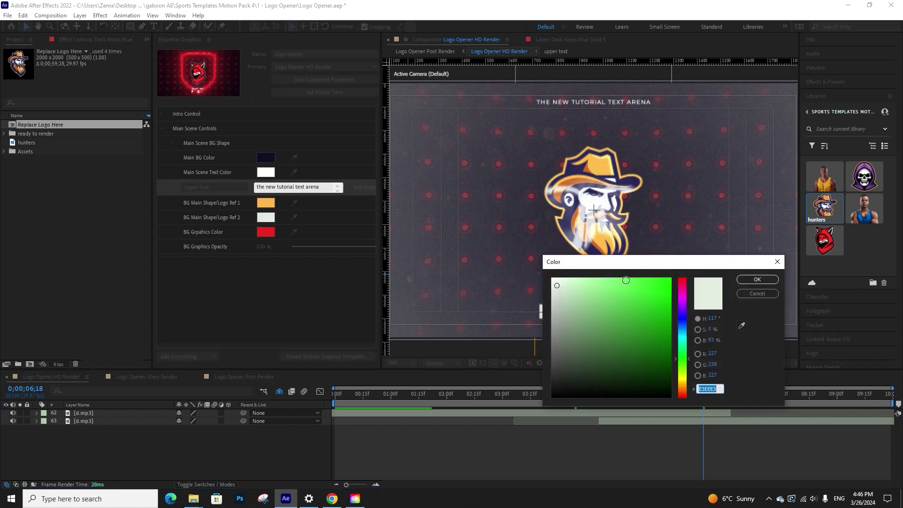
click(753, 295)
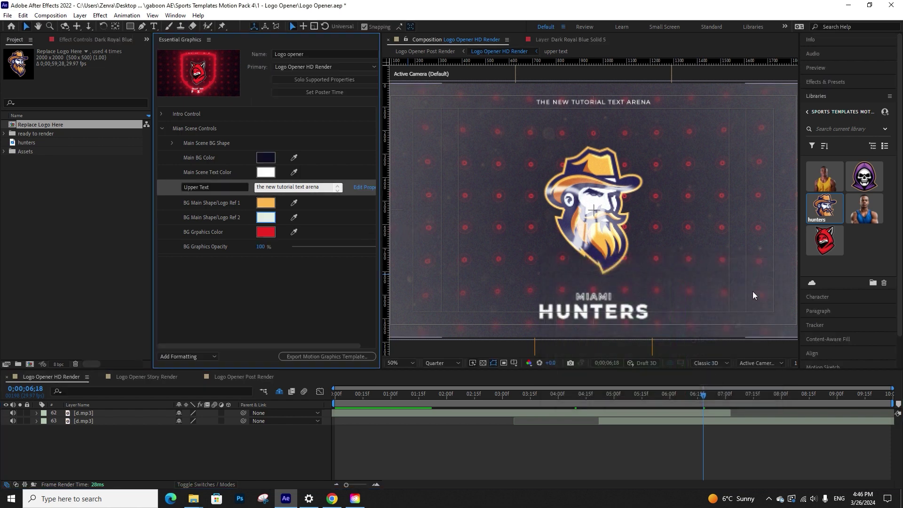
click(282, 301)
At 0;00;07;03, sample the orange of the logo's hat as the BG Grpahics Color
click(706, 396)
drag(711, 399, 720, 394)
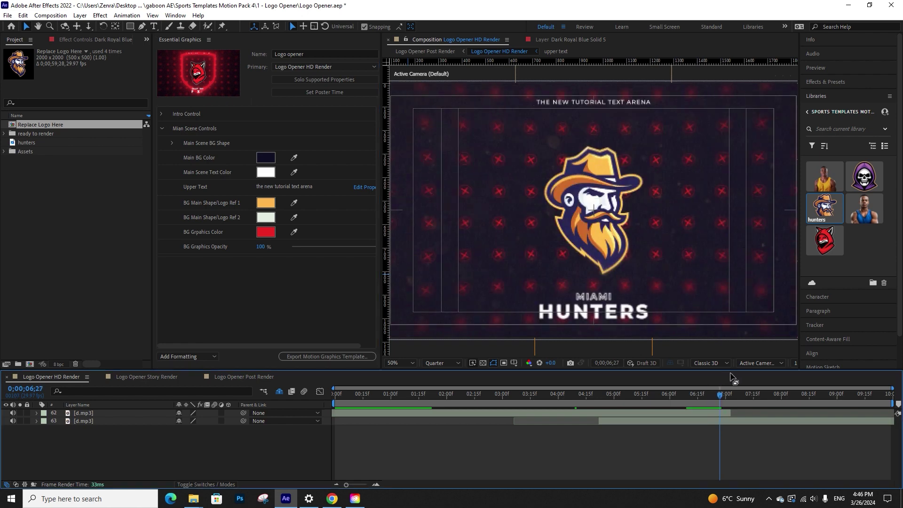
drag(720, 394, 731, 395)
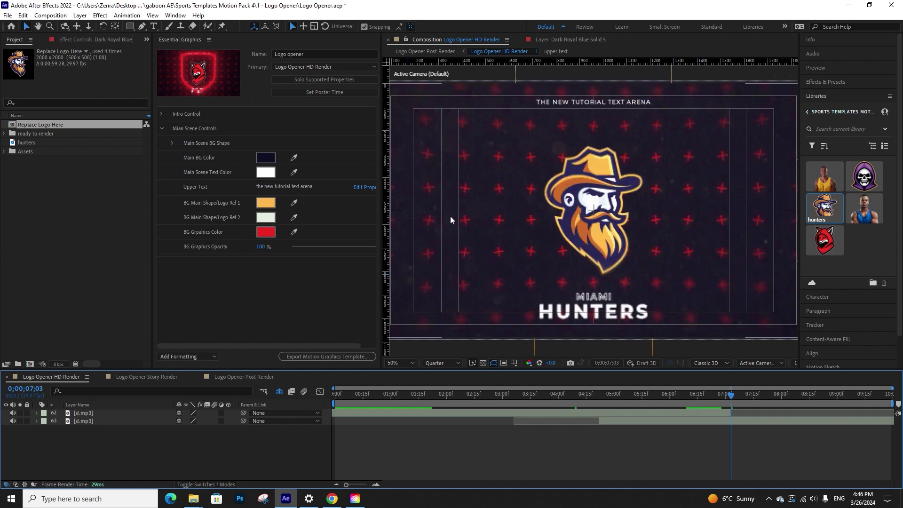
click(293, 232)
click(601, 158)
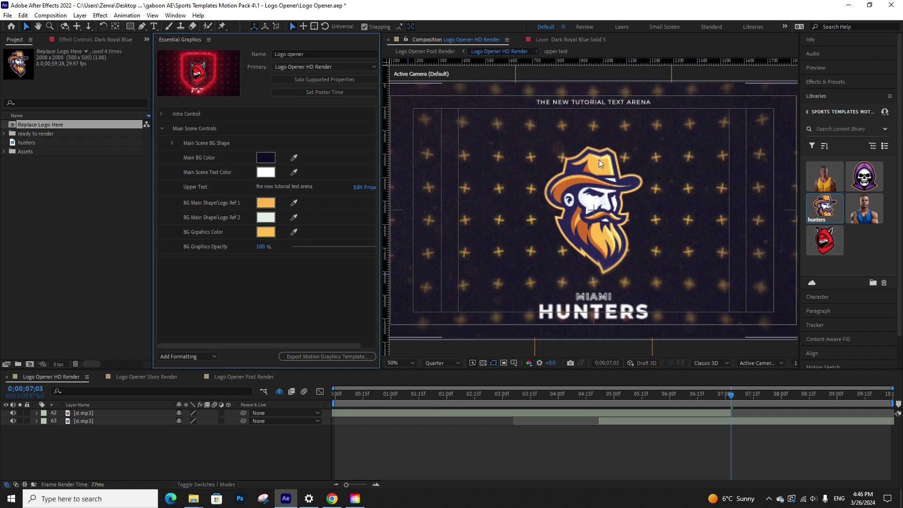
Try dark brown 524429 as the BG Grpahics Color, and undo it
click(265, 231)
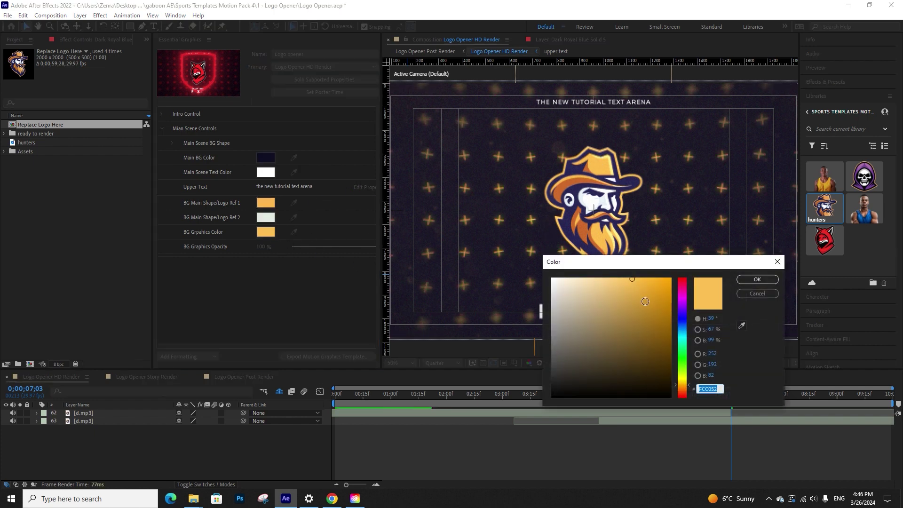
click(610, 359)
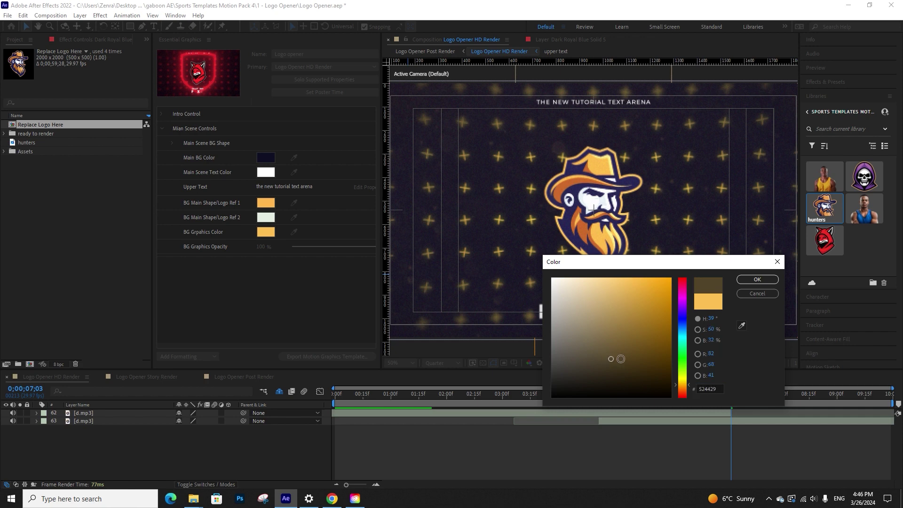
click(761, 279)
key(ctrl+z)
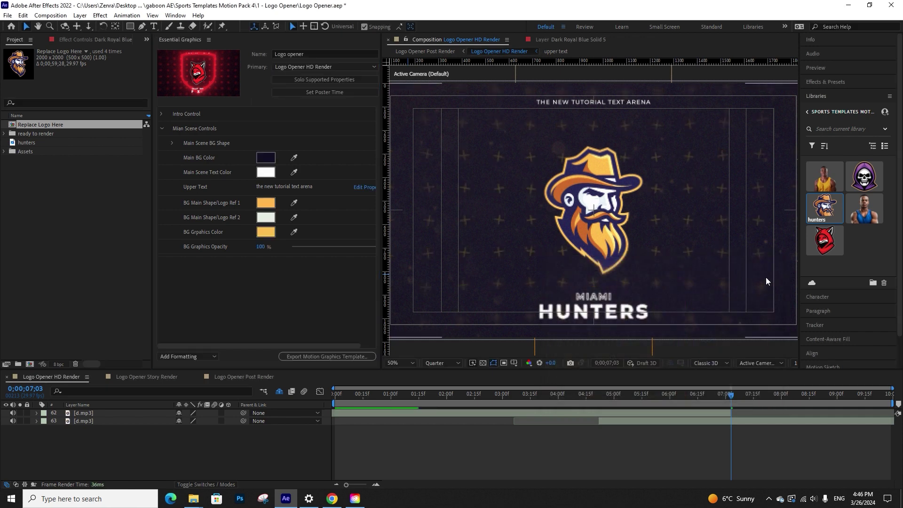
Set the BG Grpahics Color to a deeper golden orange, about E8A52A
click(266, 233)
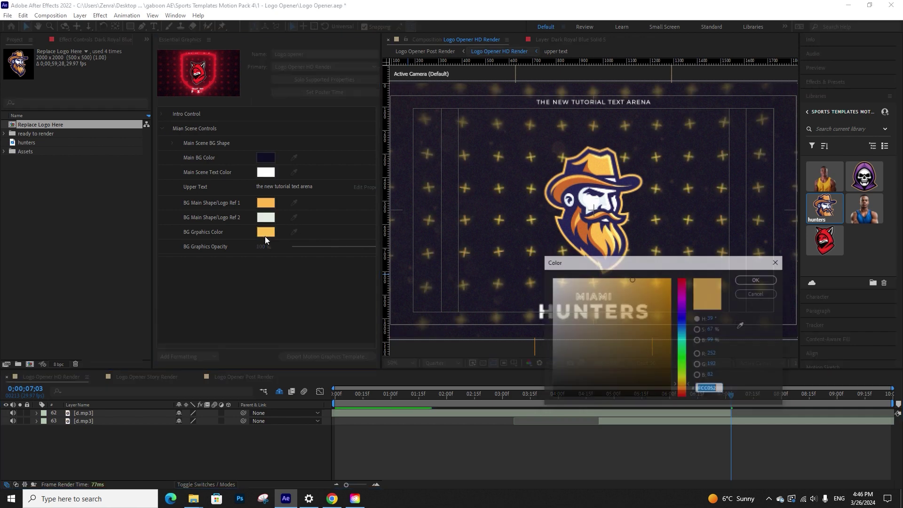
click(649, 287)
click(751, 280)
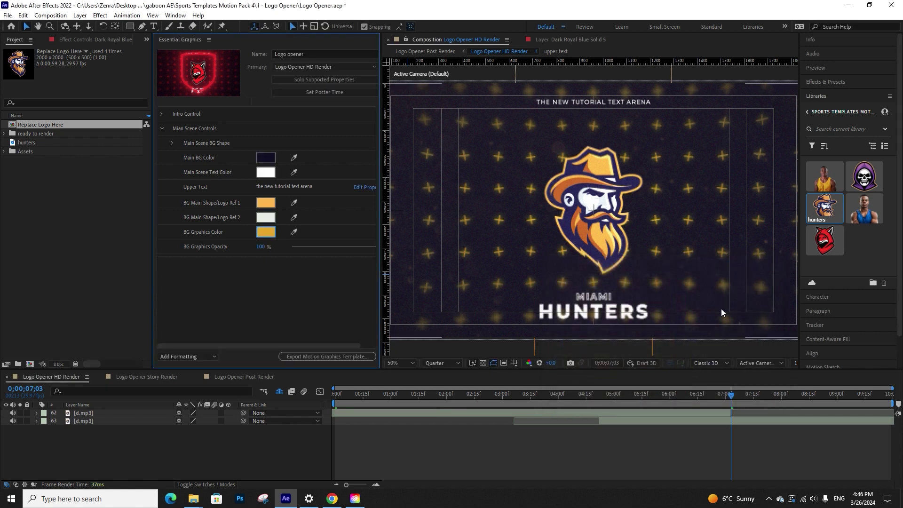
click(266, 232)
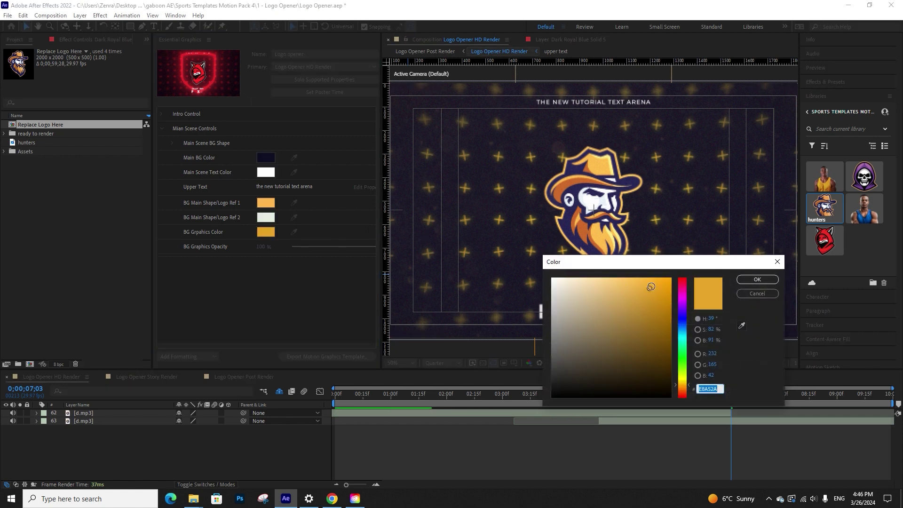
click(652, 287)
click(758, 280)
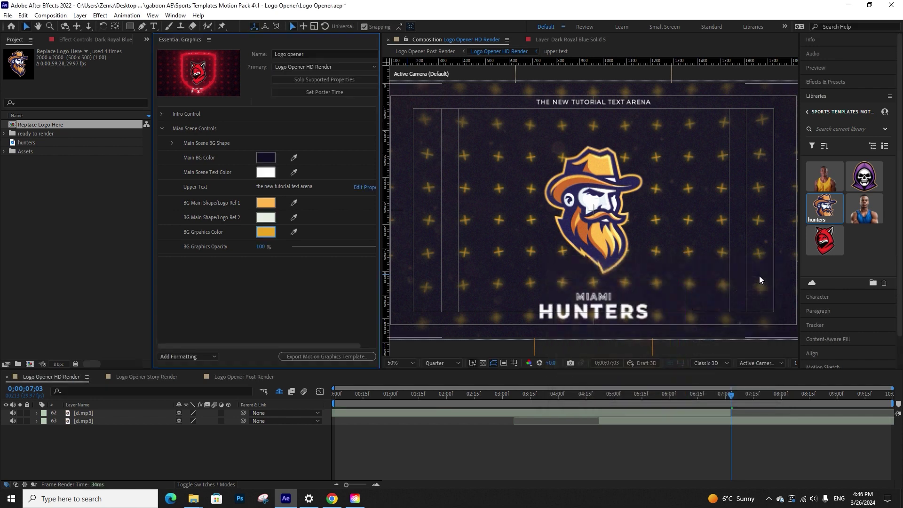
View the Main Scene BG Shape options and collapse the Mian Scene Controls group
click(172, 142)
click(172, 143)
click(164, 130)
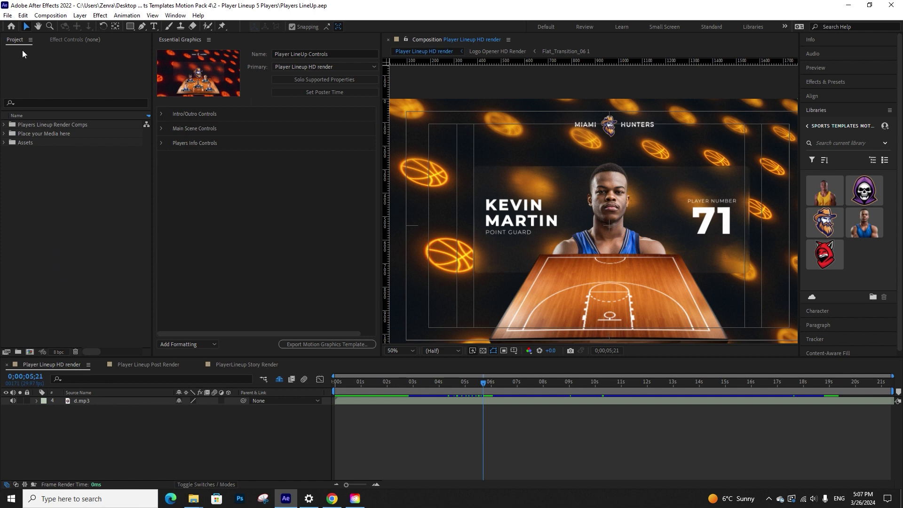
In the Players LineUp project, view the Players Lineup Render Comps folder and expand the Place your Media here folder
click(4, 125)
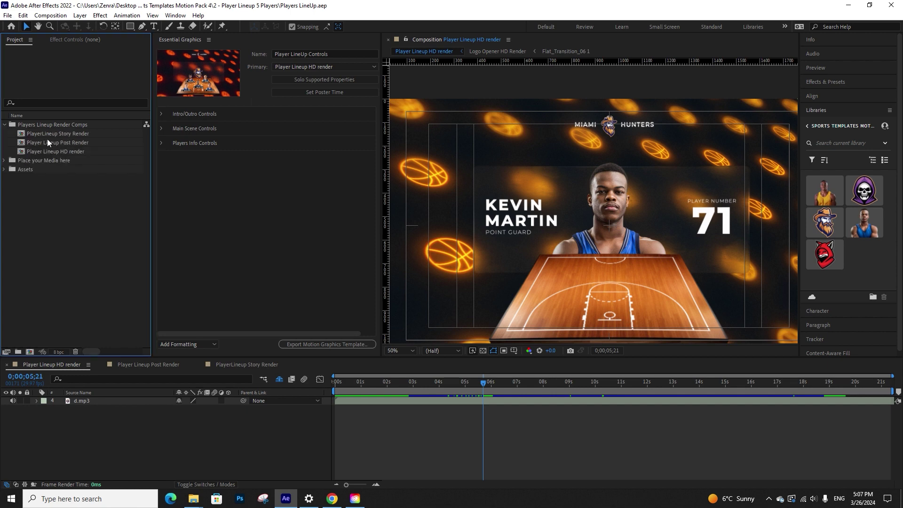
click(4, 124)
click(5, 133)
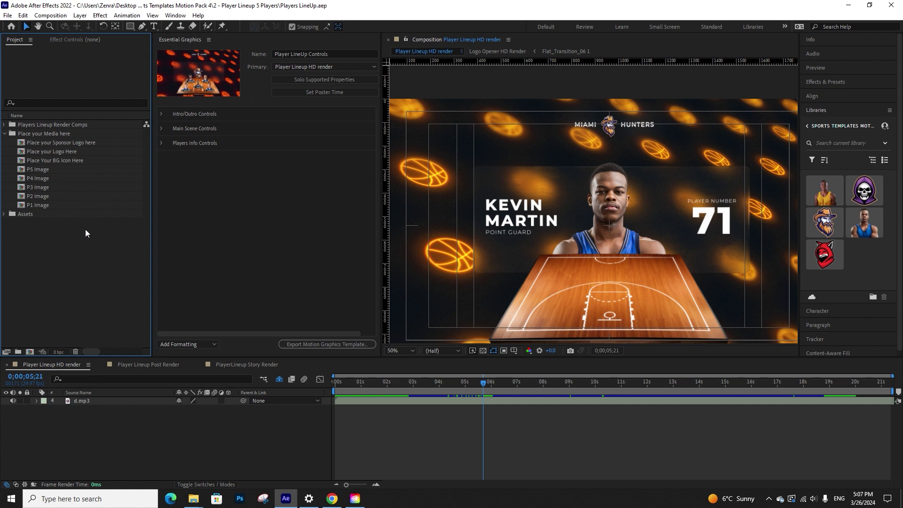
Look over the player image compositions from P1 to P5 and open the P1 Image composition
click(43, 208)
click(49, 170)
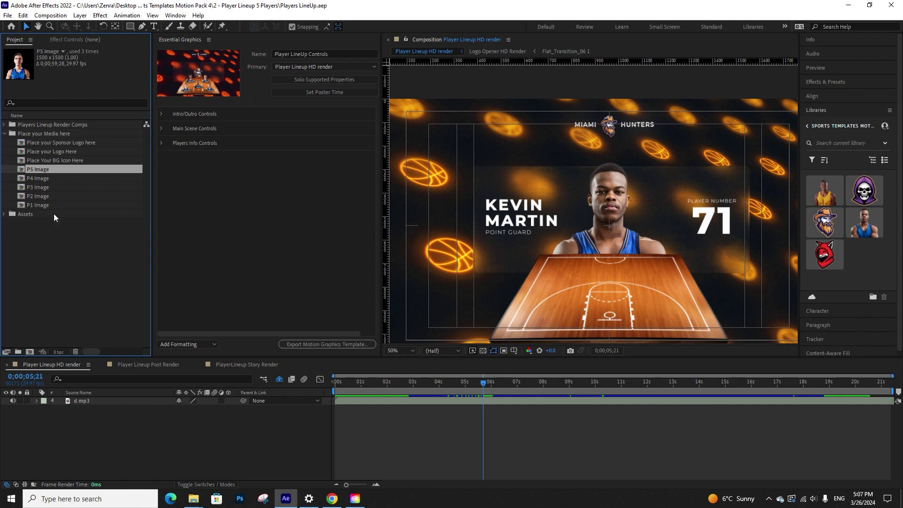
click(42, 207)
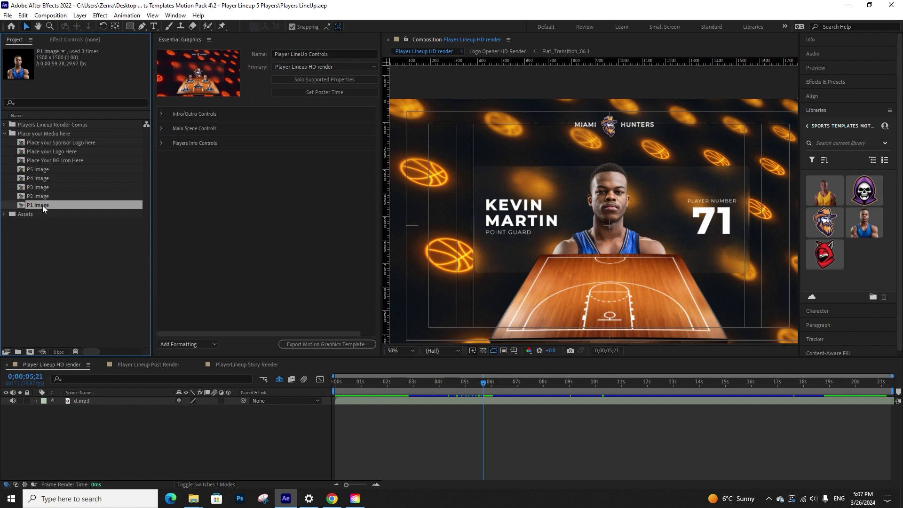
double_click(42, 207)
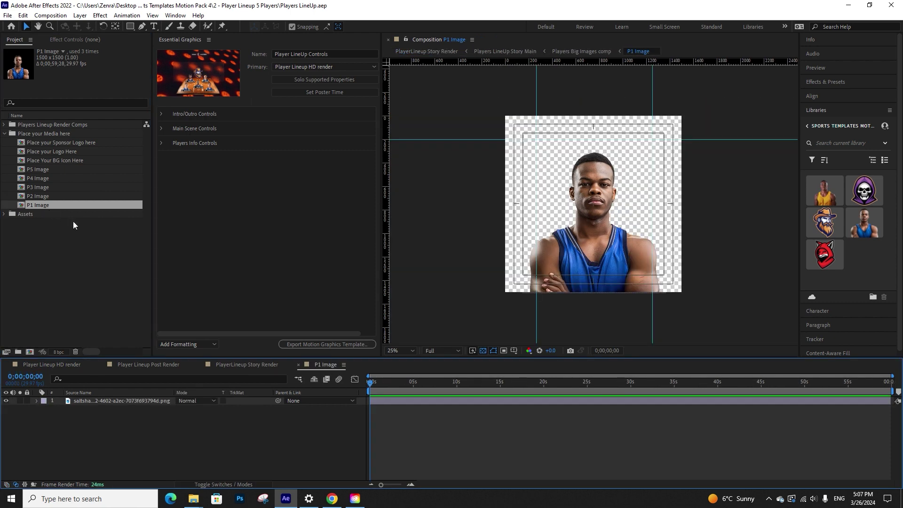
Add the asfas player image to the P1 Image composition at 150% scale and hide the original player layer
drag(824, 191, 120, 422)
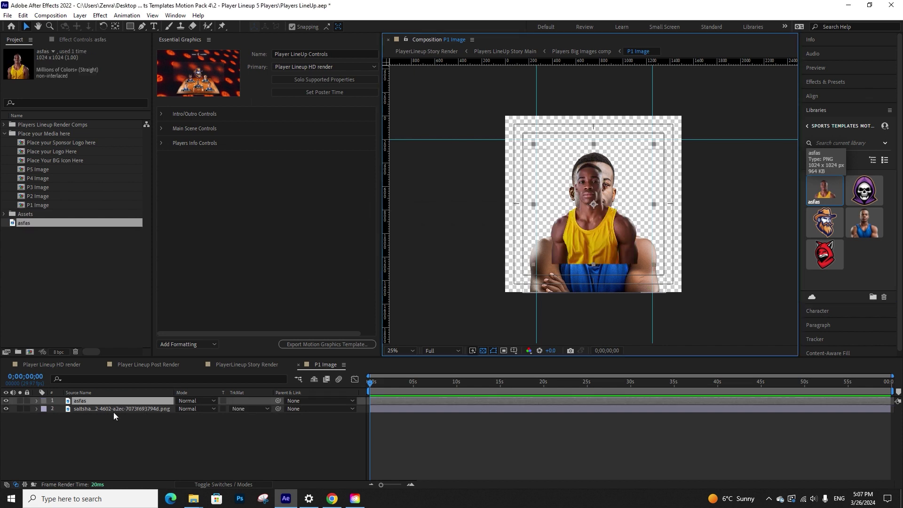
key(s)
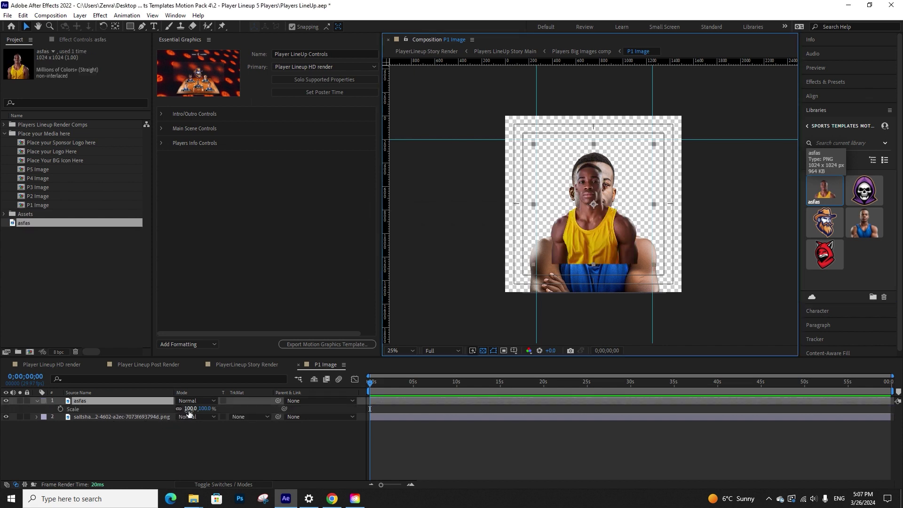
drag(191, 409, 207, 401)
key(Return)
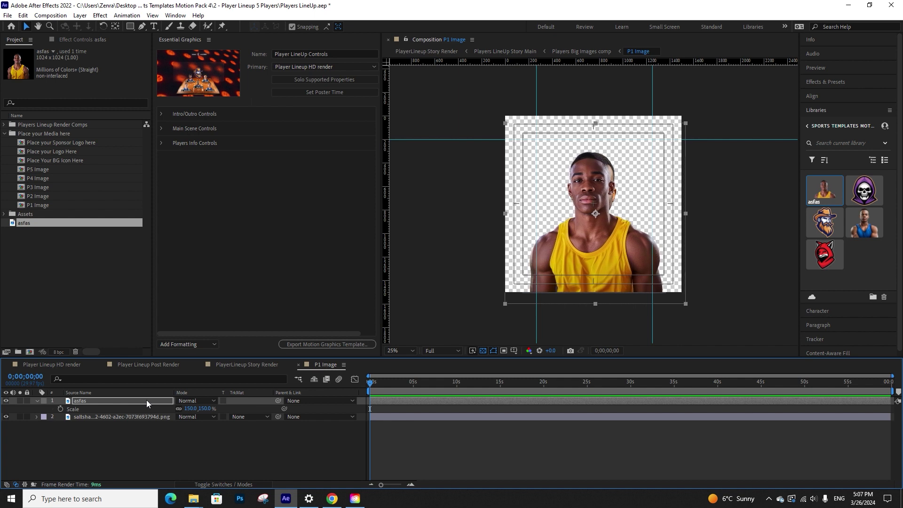
click(134, 437)
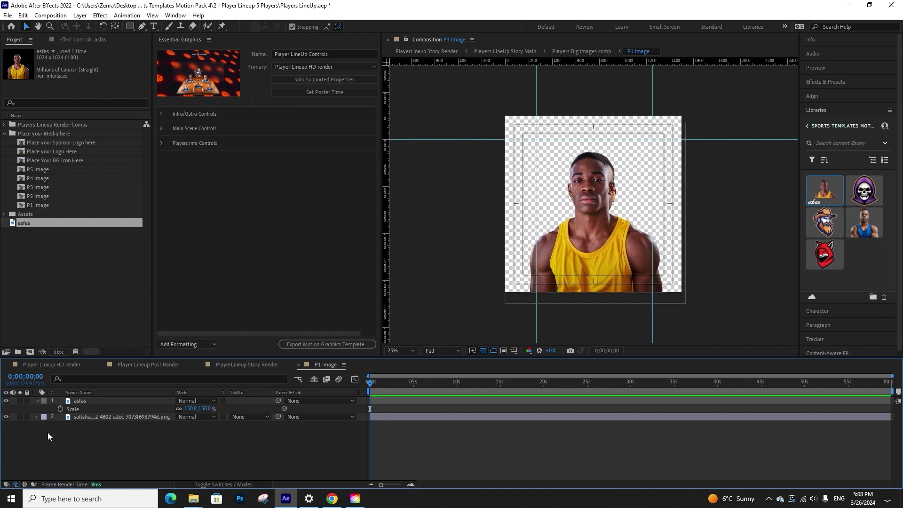
click(6, 417)
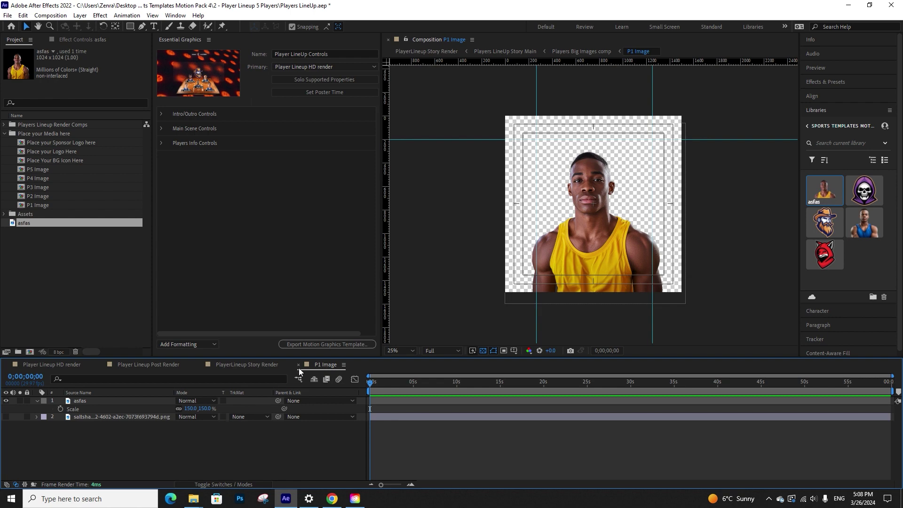
Close the P1 Image composition and check the replaced player in the Player Lineup HD render up to about 0;00;05;22
click(299, 364)
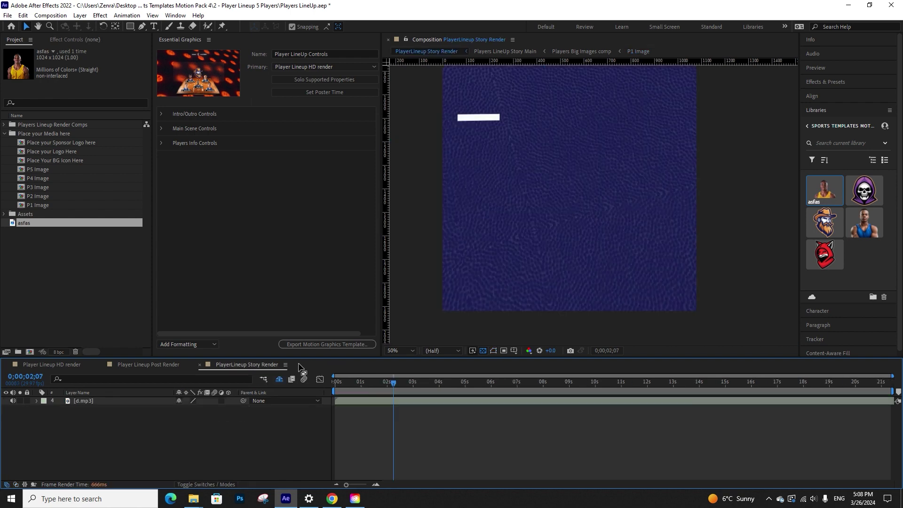
click(60, 366)
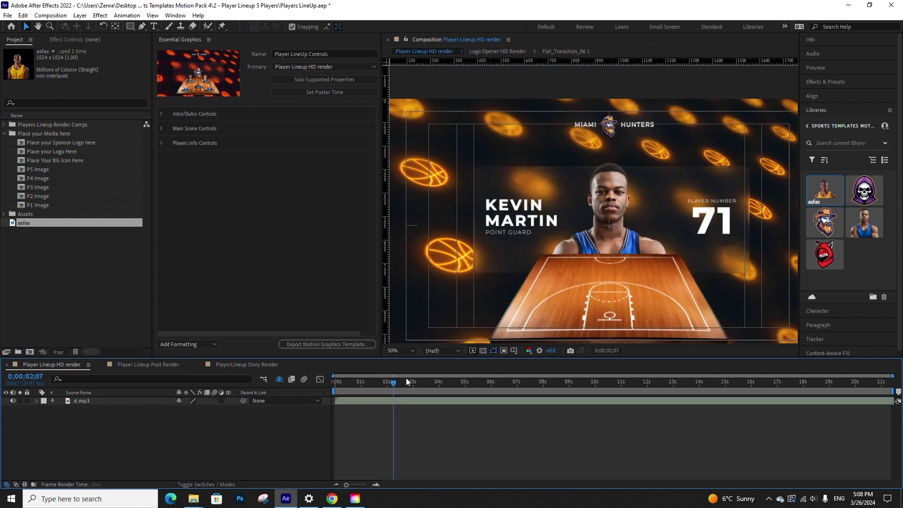
drag(390, 391, 450, 386)
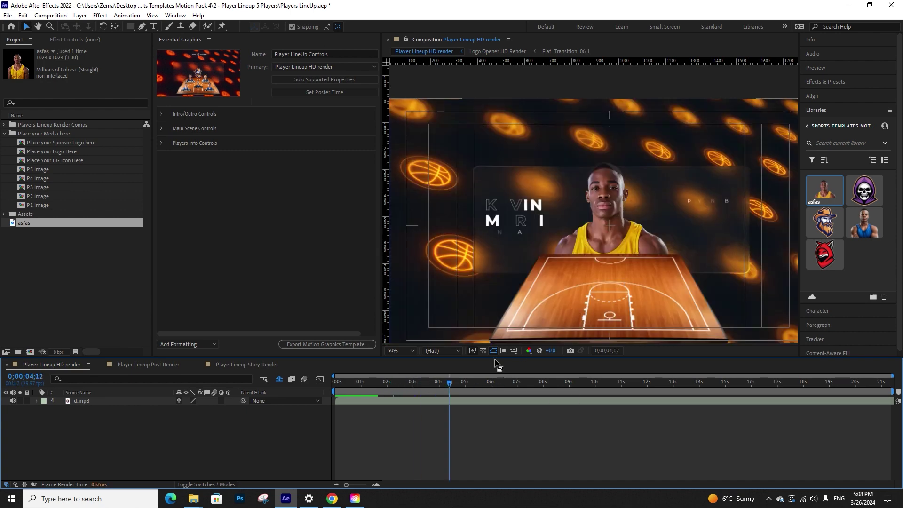
drag(458, 381, 484, 383)
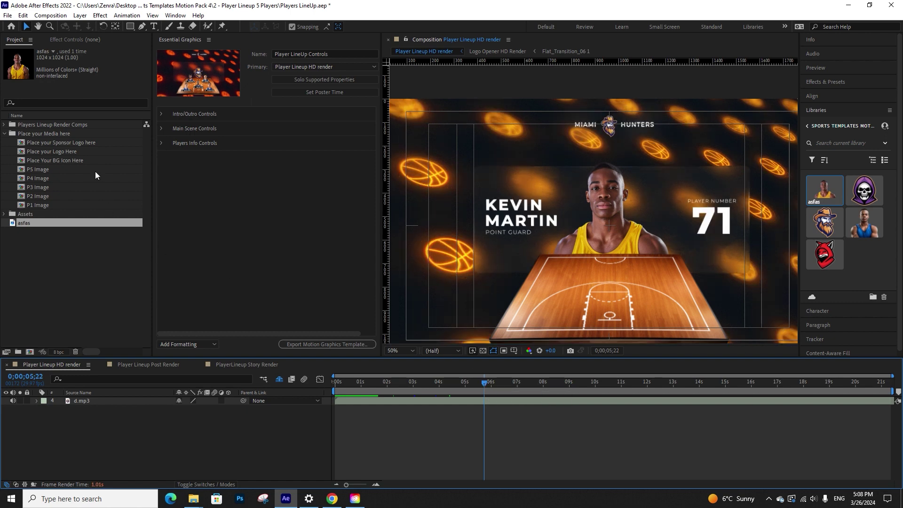
In the Place your Logo Here composition, hide hunters.png and add the Untitled-1 fox logo scaled to 74%
click(55, 151)
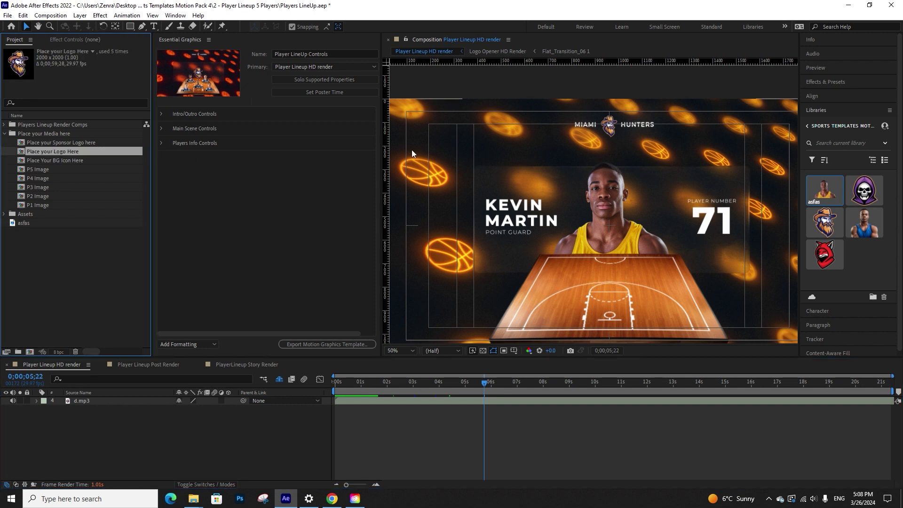
double_click(54, 152)
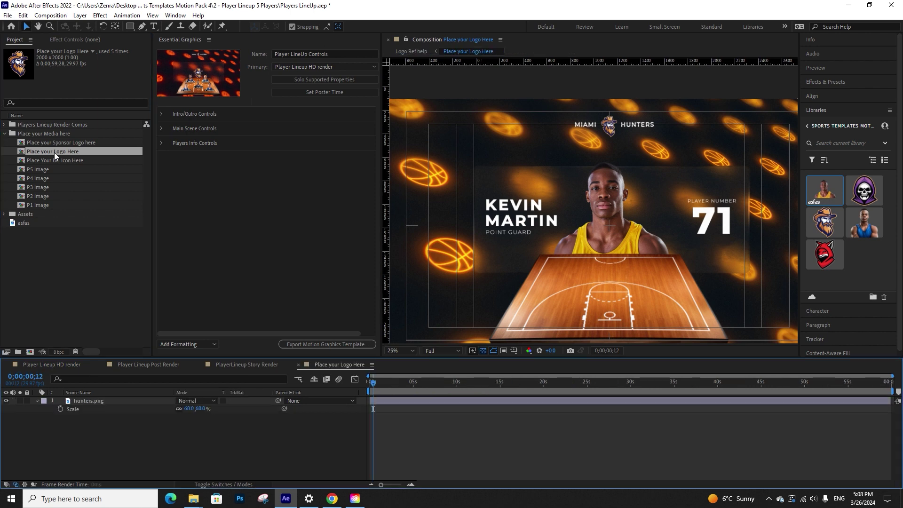
click(5, 400)
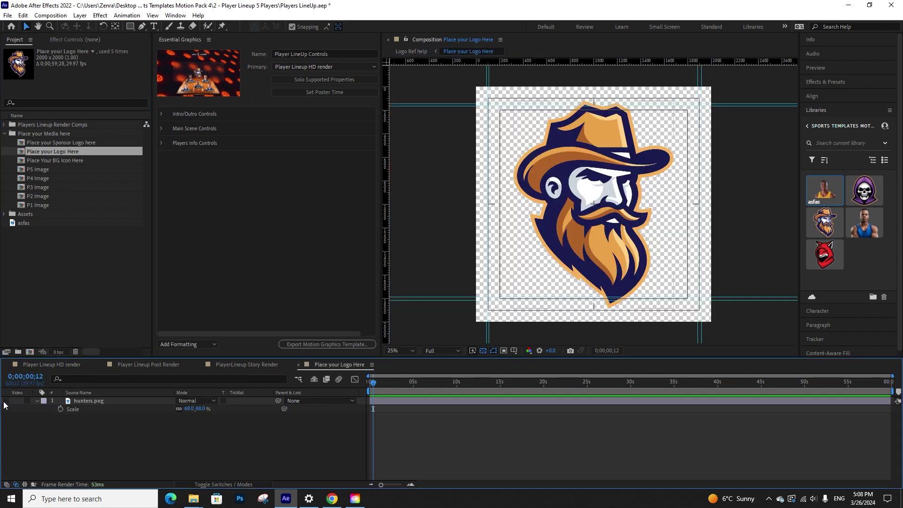
drag(825, 254, 108, 430)
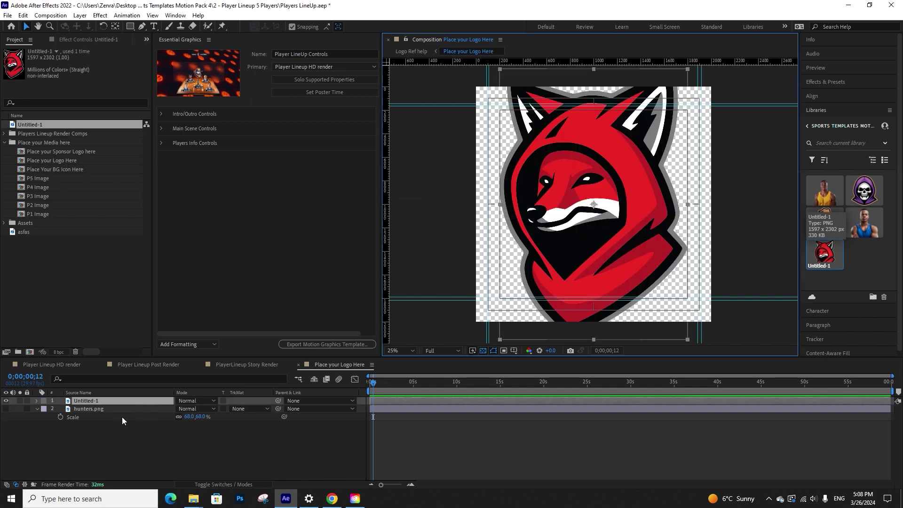
key(s)
drag(190, 410, 177, 410)
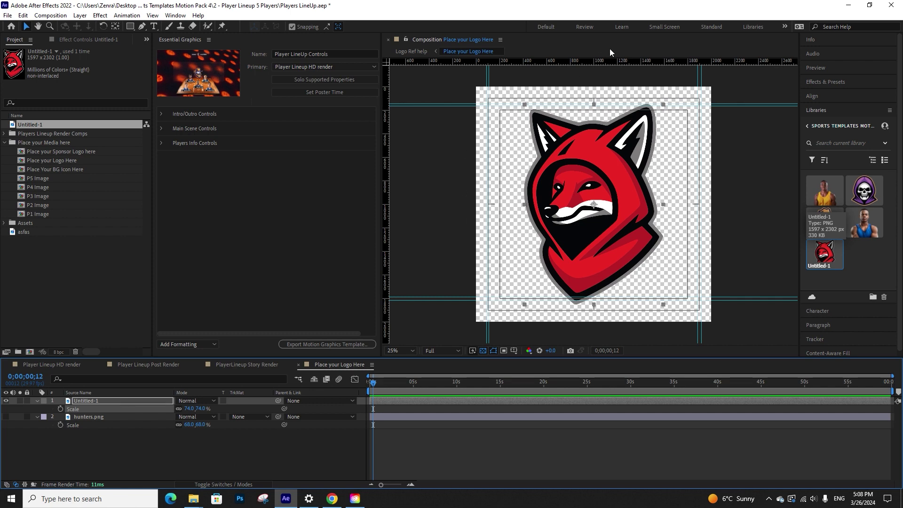
Close the logo composition and check the new team logo in the Player Lineup HD and PlayerLineup Story renders
click(298, 364)
click(58, 364)
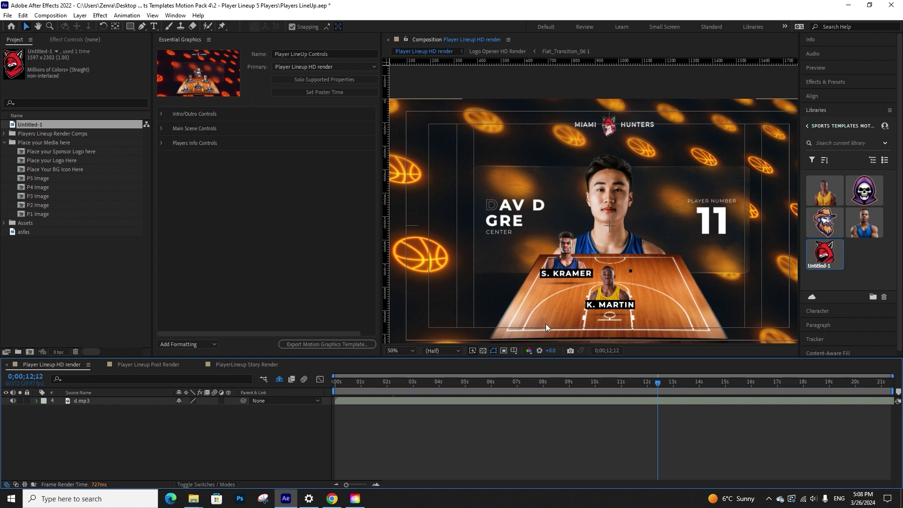
drag(456, 388, 460, 388)
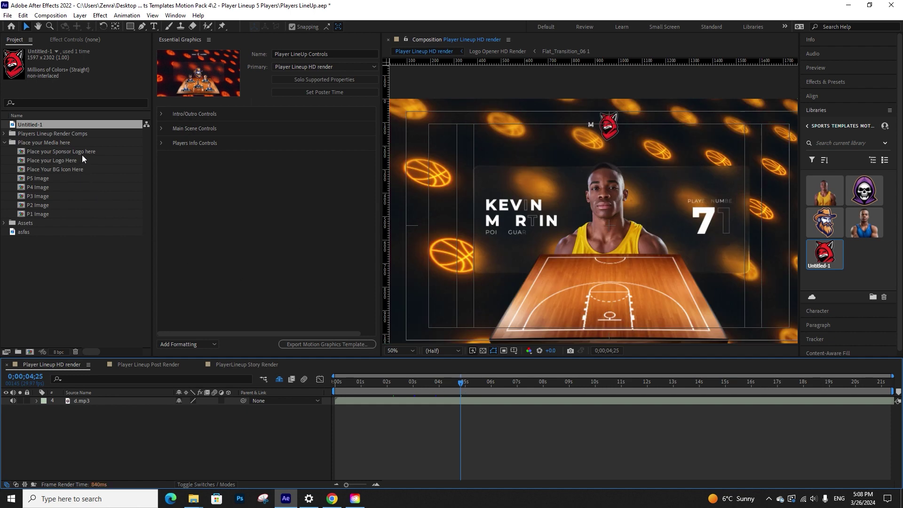
click(263, 364)
drag(599, 224, 594, 248)
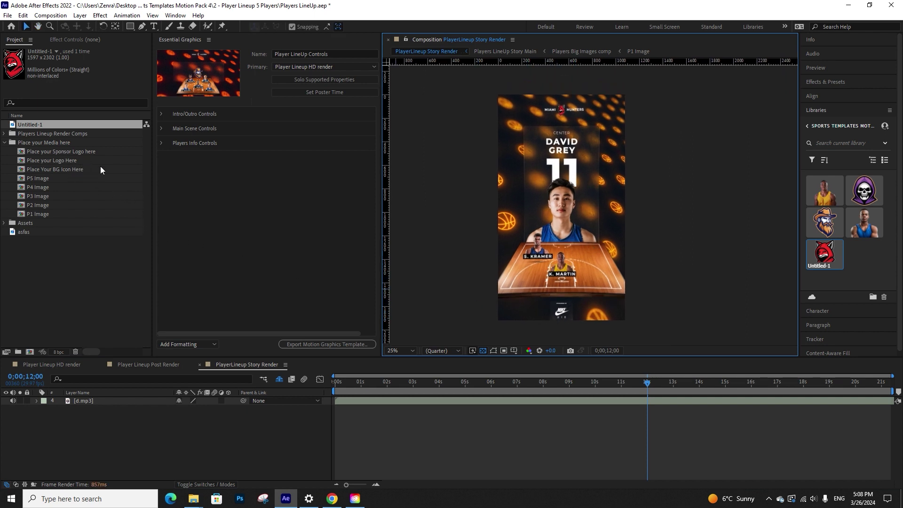
In the Place your Sponsor Logo here composition, hide nike-logo-5.png and add the ghosts logo scaled to 53%
double_click(71, 150)
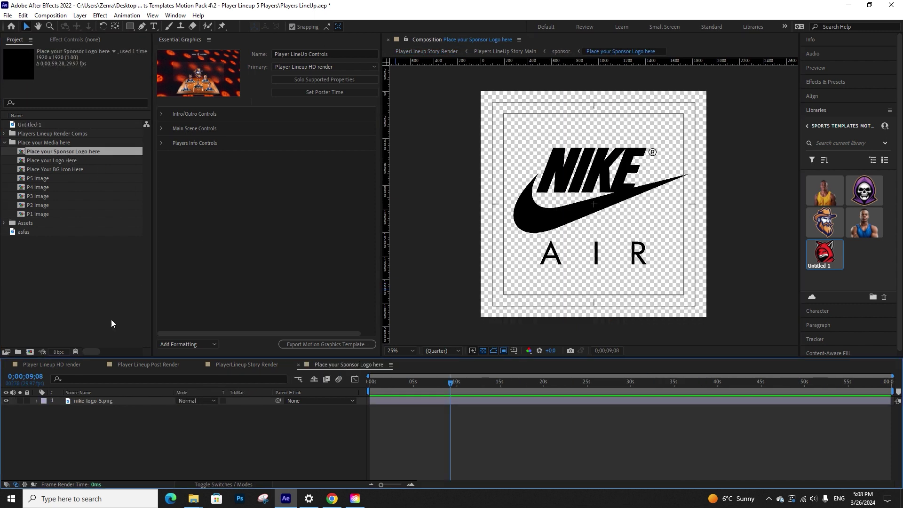
click(6, 400)
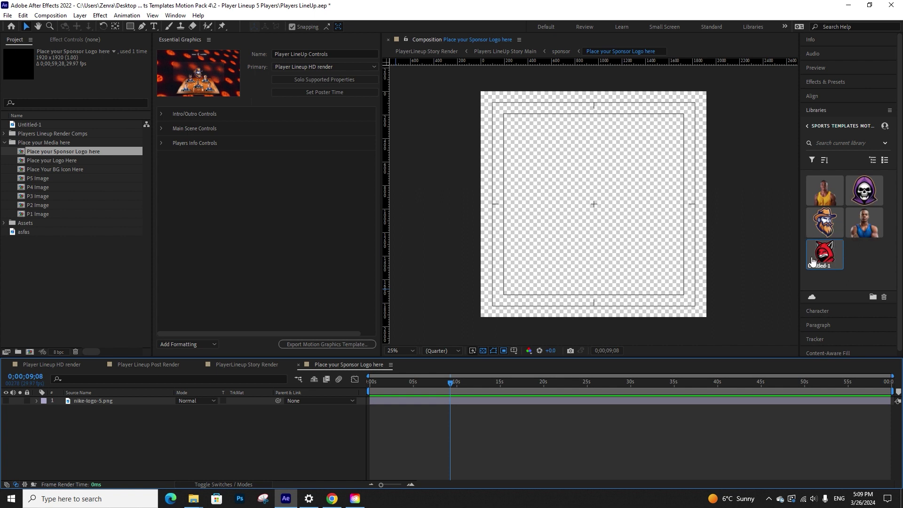
drag(864, 190, 140, 447)
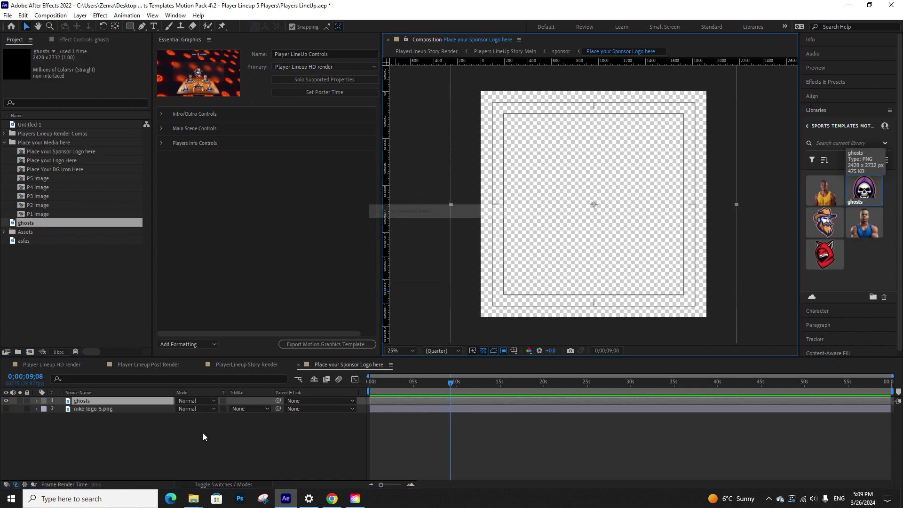
key(s)
drag(193, 409, 170, 409)
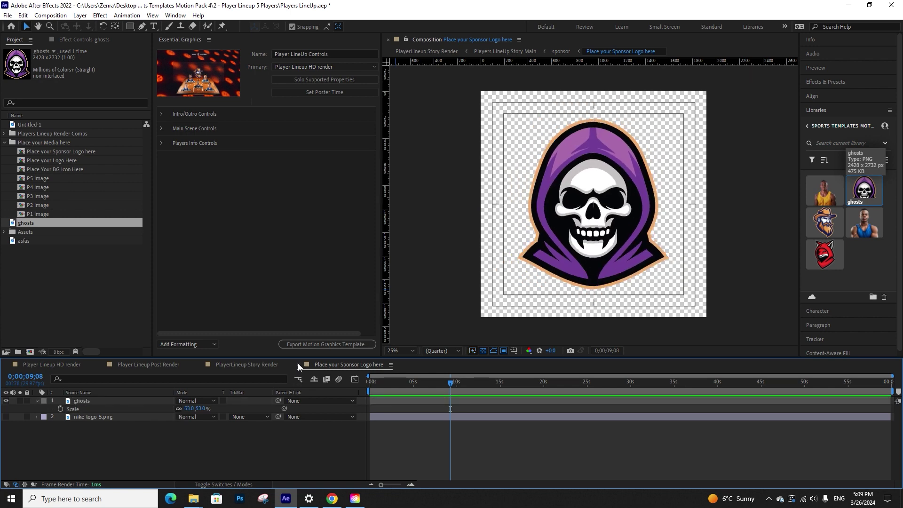
Back in the PlayerLineup Story Render, set the sponsor overlay color opacity to 0% in the Main Scene Controls
click(299, 365)
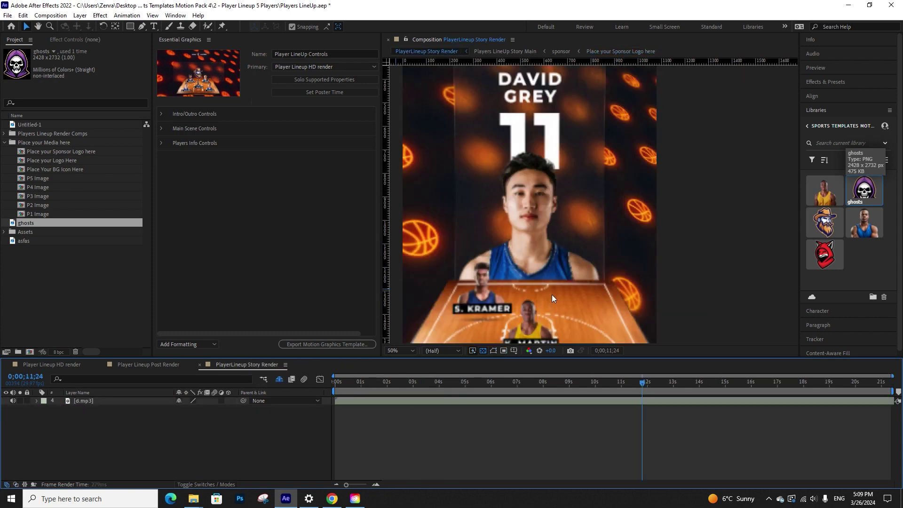
scroll(552, 294, down, 5)
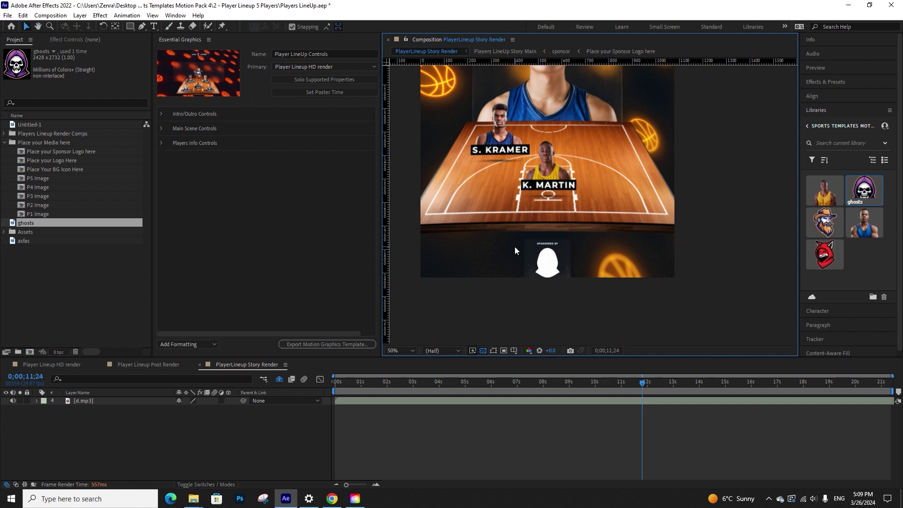
click(162, 128)
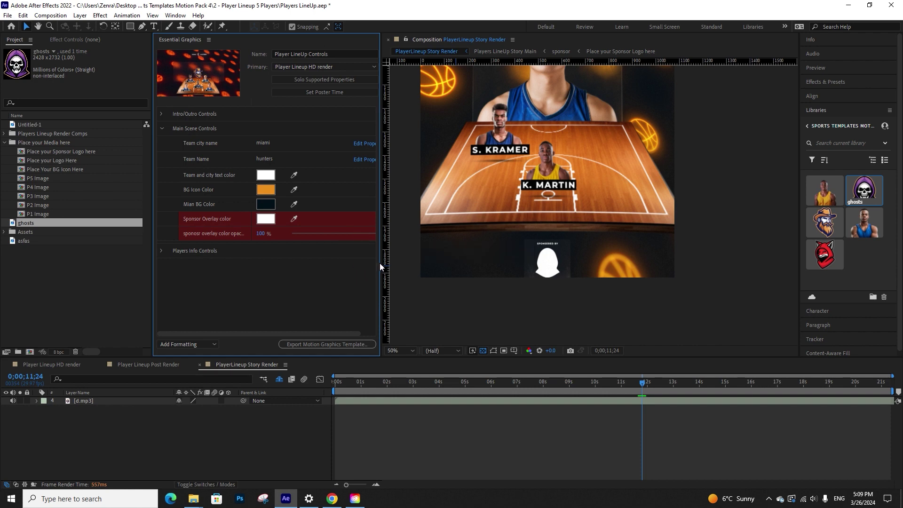
drag(380, 266, 406, 248)
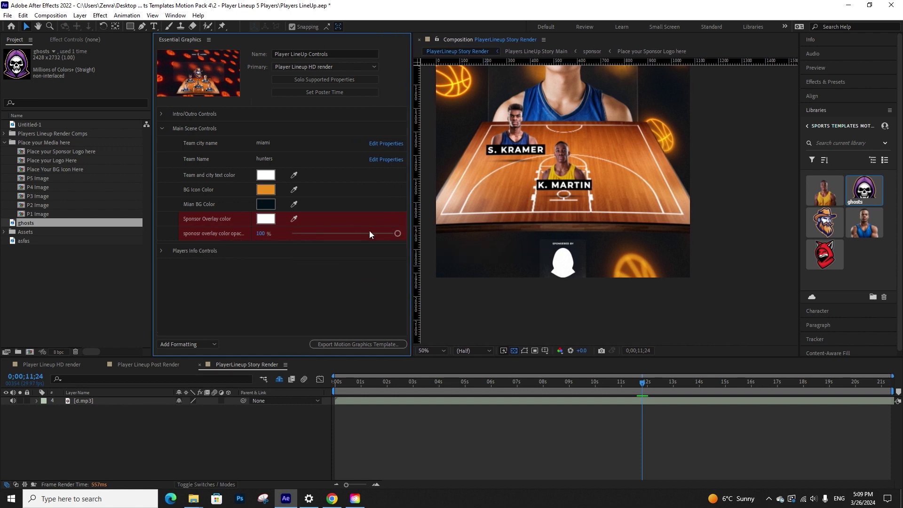
drag(397, 233, 266, 278)
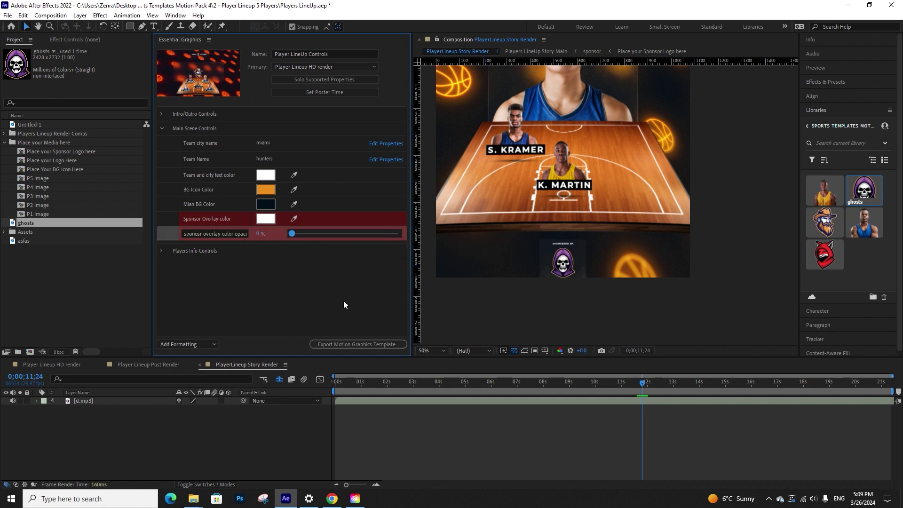
click(309, 282)
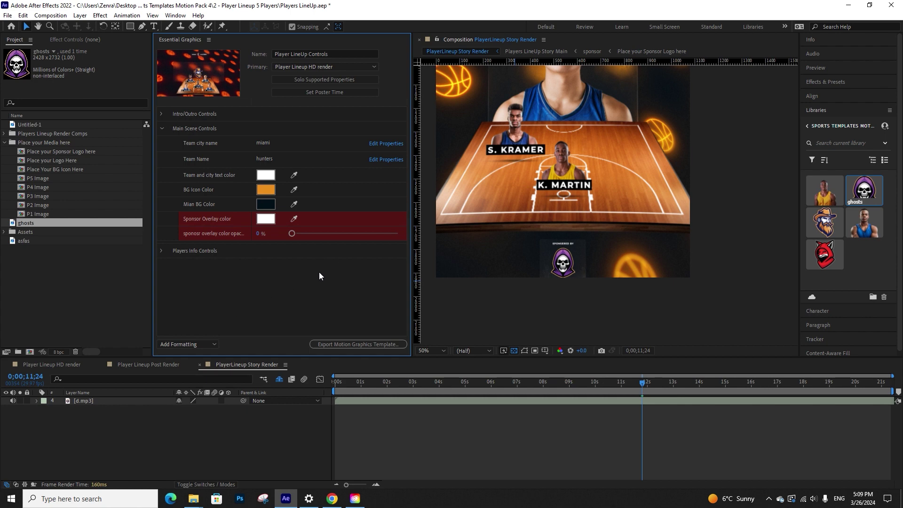
click(161, 127)
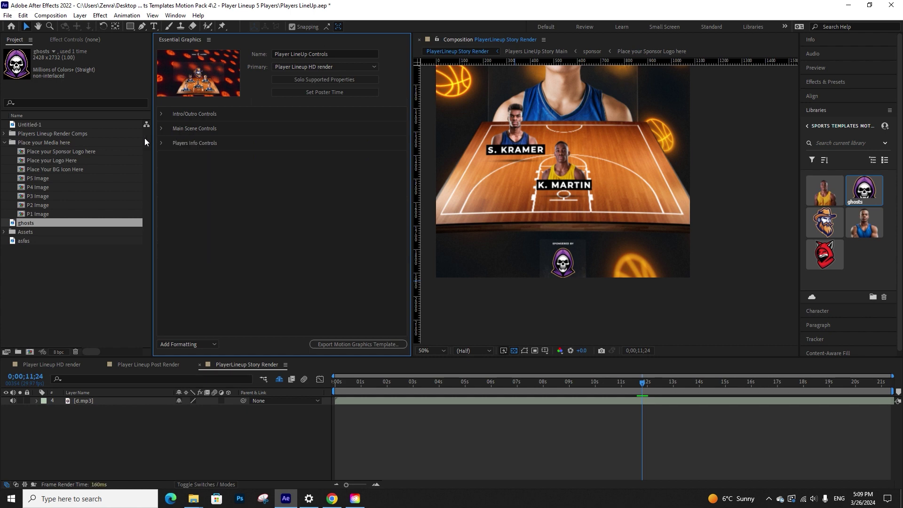
Open the Place Your BG Icon Here composition and hide its basketball icon layer
click(61, 170)
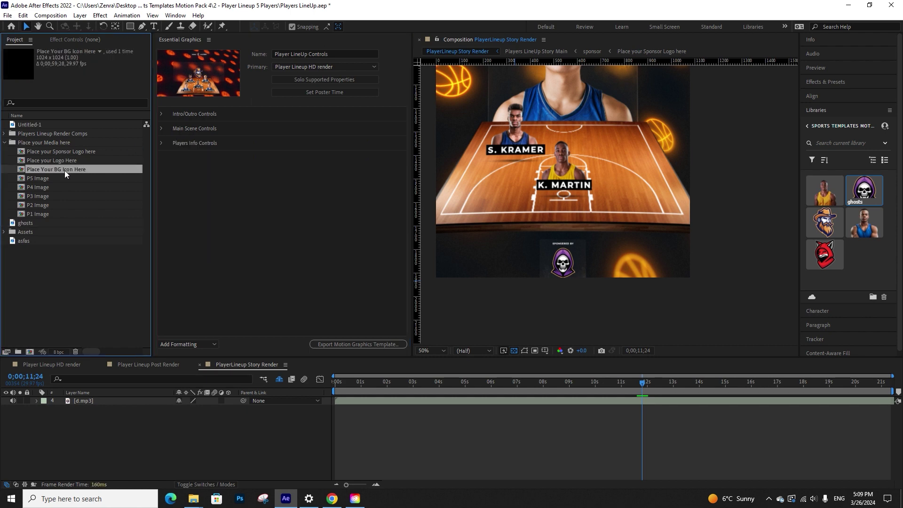
click(86, 151)
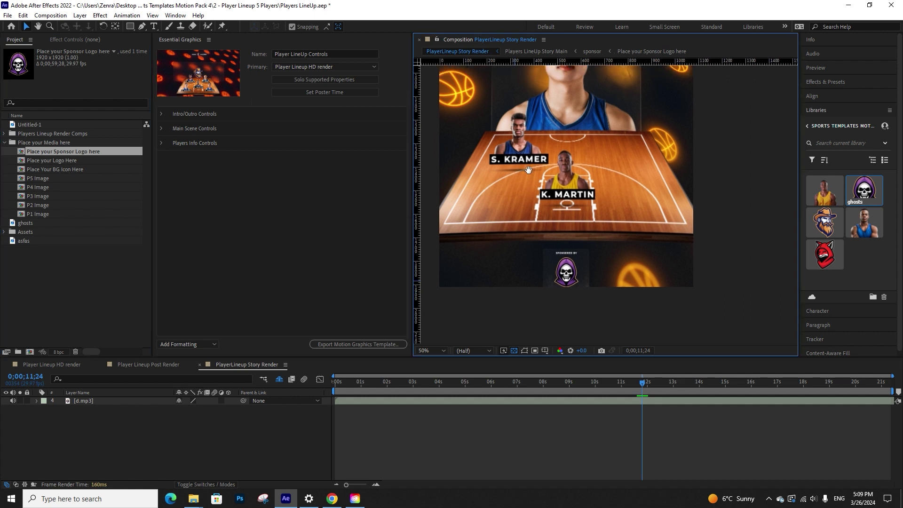
scroll(522, 188, up, 5)
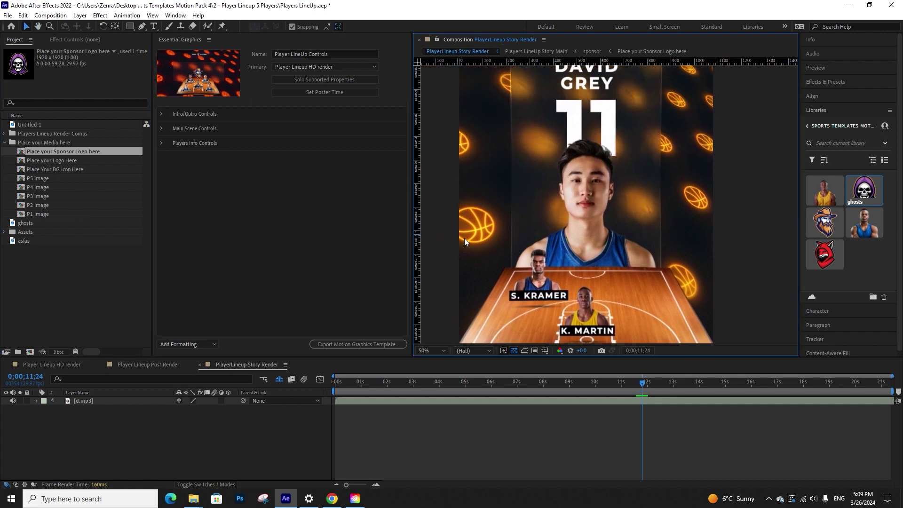
click(106, 240)
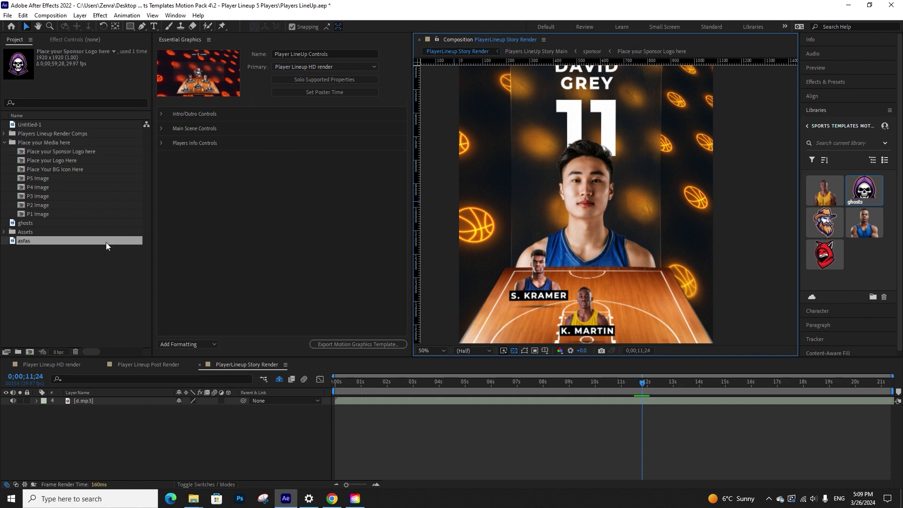
double_click(72, 170)
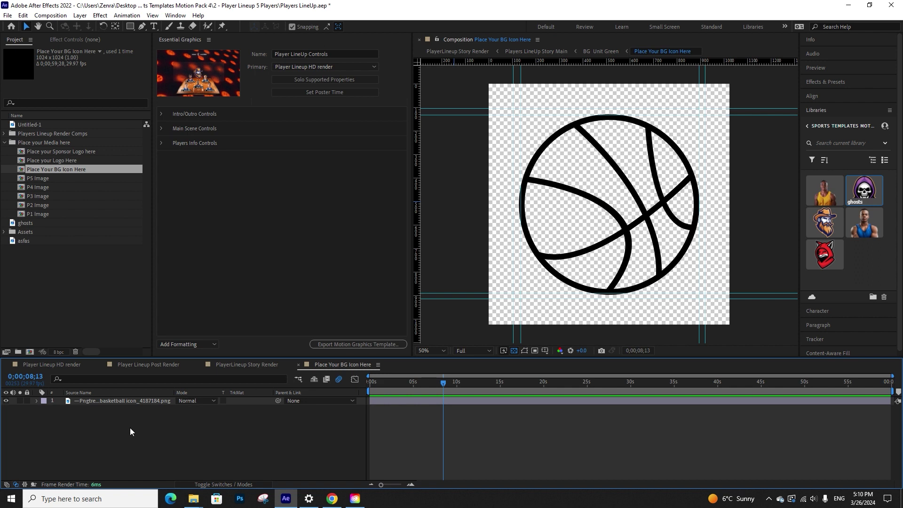
click(6, 400)
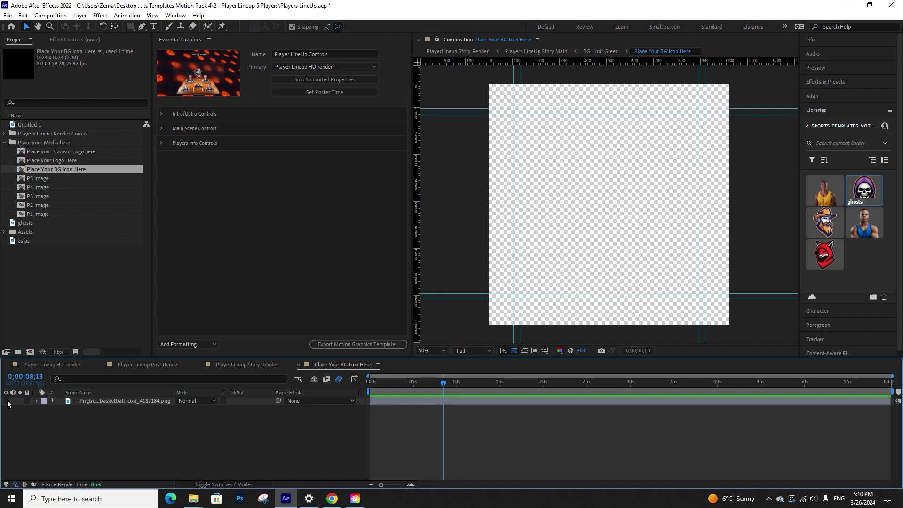
Create a shape layer above the basketball icon and add an ellipse path and a stroke to it
click(128, 400)
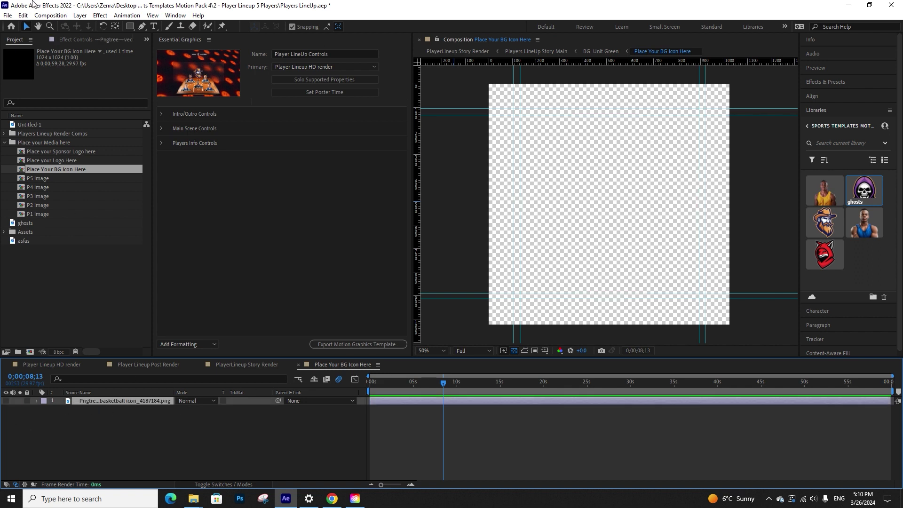
click(80, 16)
mouse_move(100, 26)
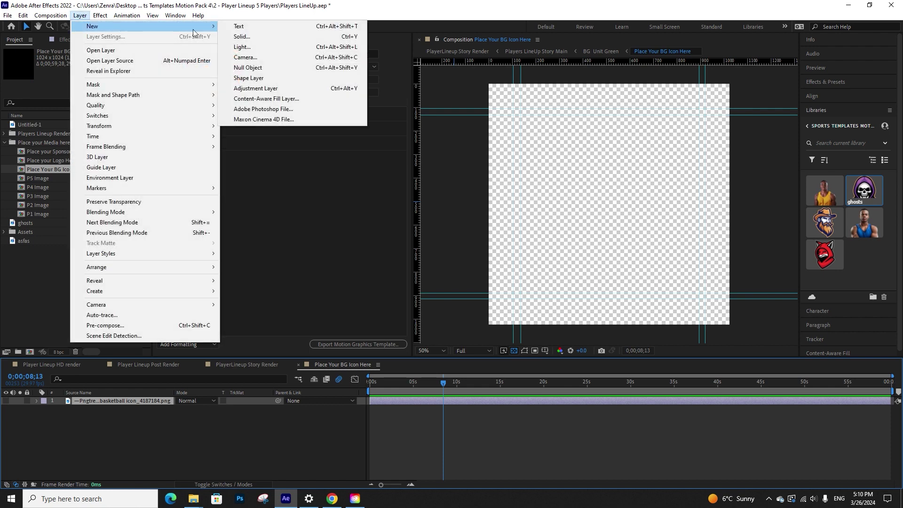
click(240, 75)
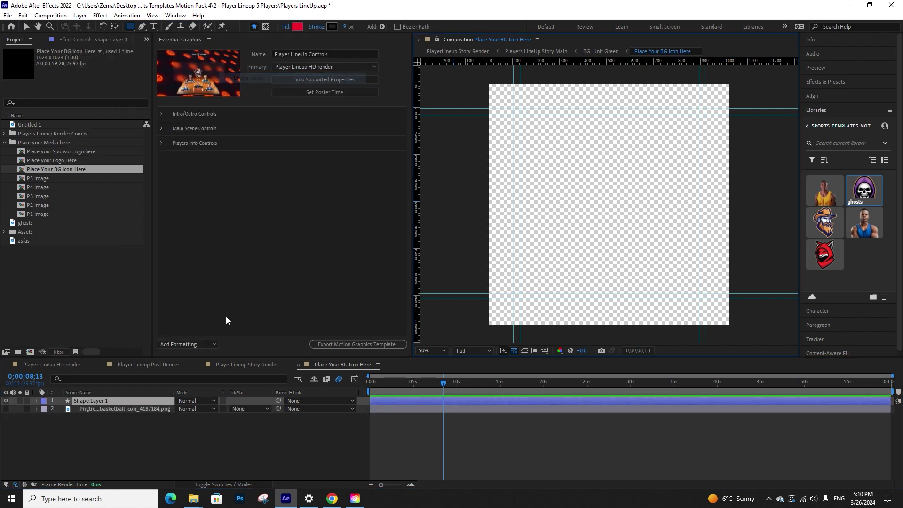
click(37, 400)
click(268, 410)
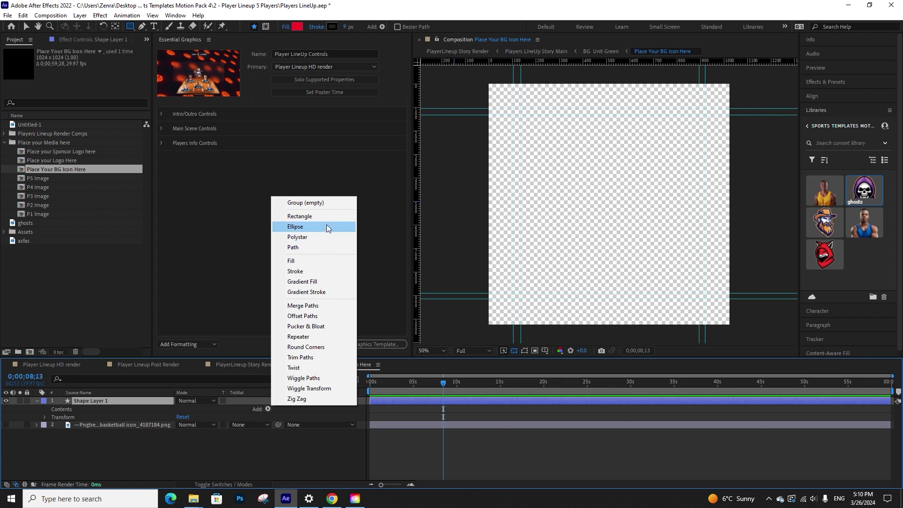
click(331, 232)
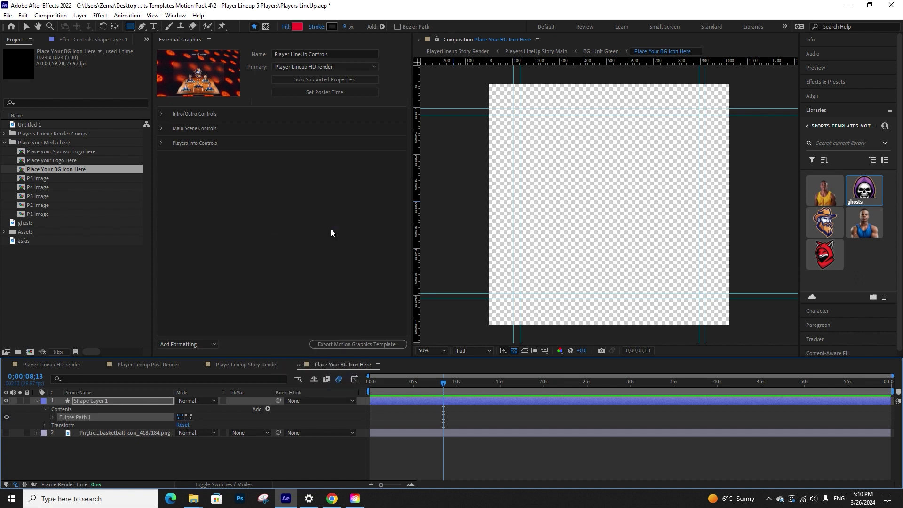
click(267, 409)
click(318, 271)
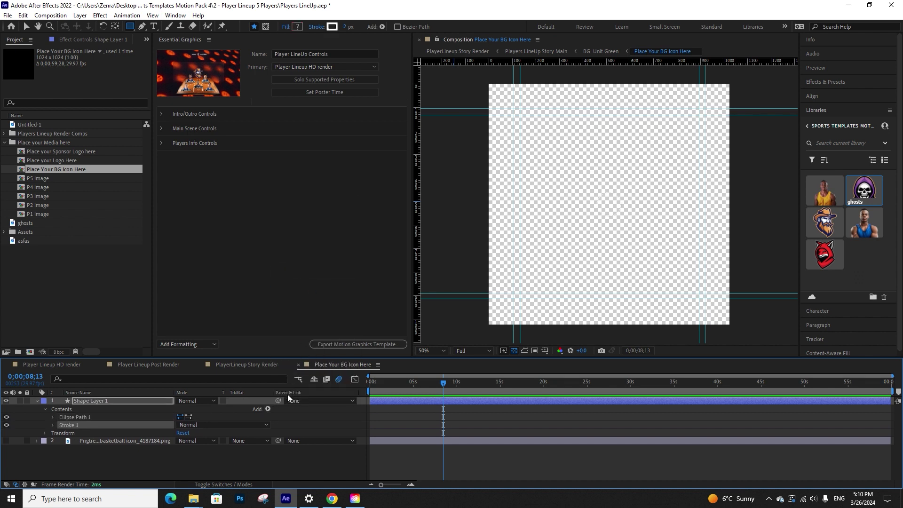
Color the ellipse's stroke black (000000), enlarge the ellipse to 704 by 704 and set the stroke width to 32 px
click(332, 27)
mouse_move(611, 291)
mouse_down()
mouse_move(584, 313)
mouse_move(551, 398)
mouse_up()
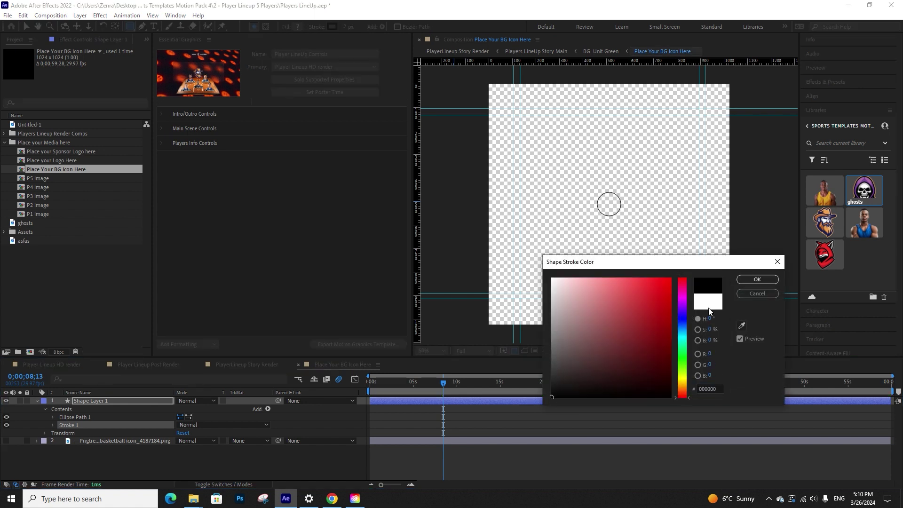
click(757, 279)
click(53, 417)
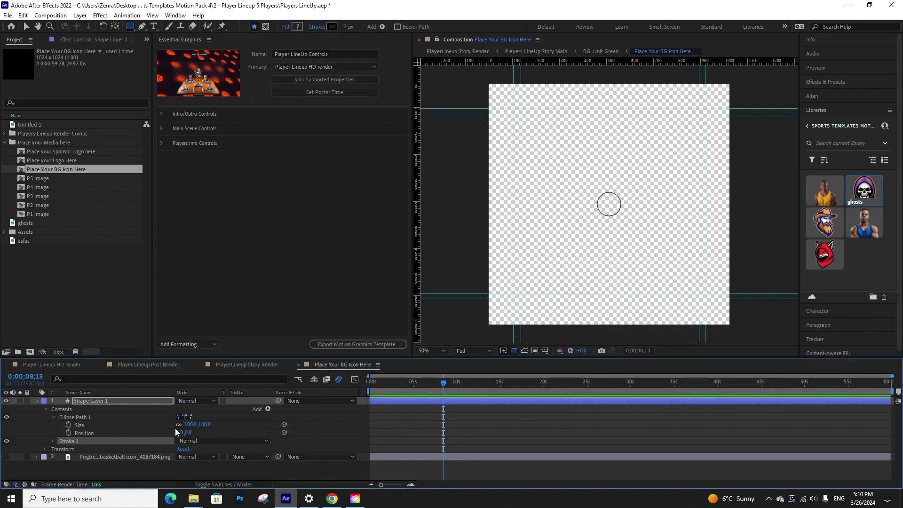
drag(190, 424, 415, 362)
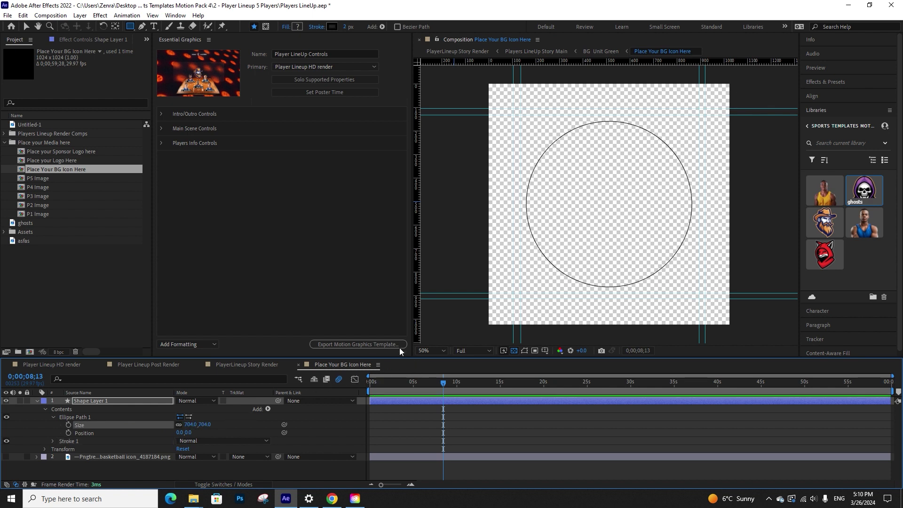
drag(348, 27, 365, 28)
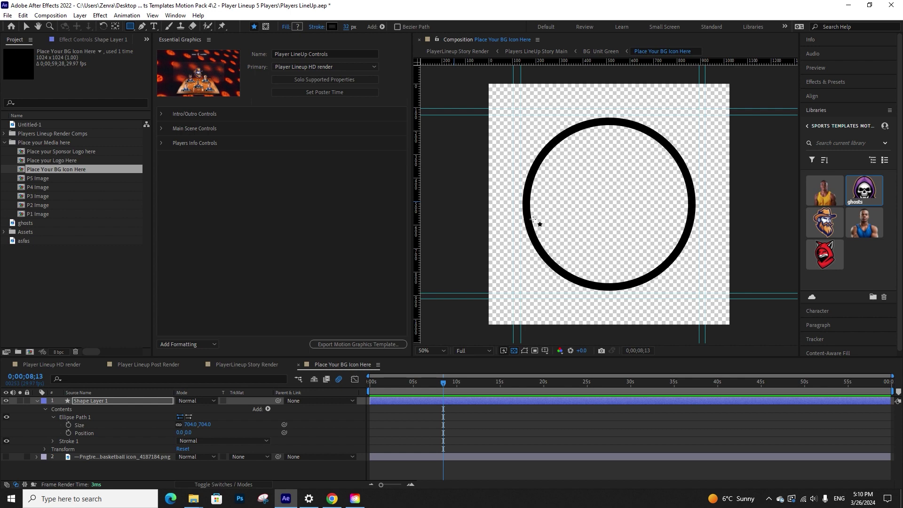
Preview the circle icon in the PlayerLineup Story Render and try a stroke width of 265 px on it
click(243, 365)
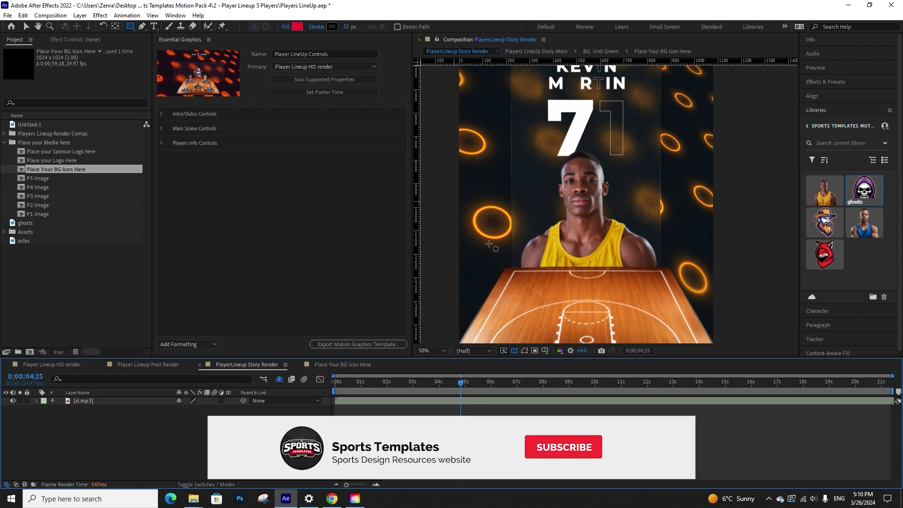
click(351, 366)
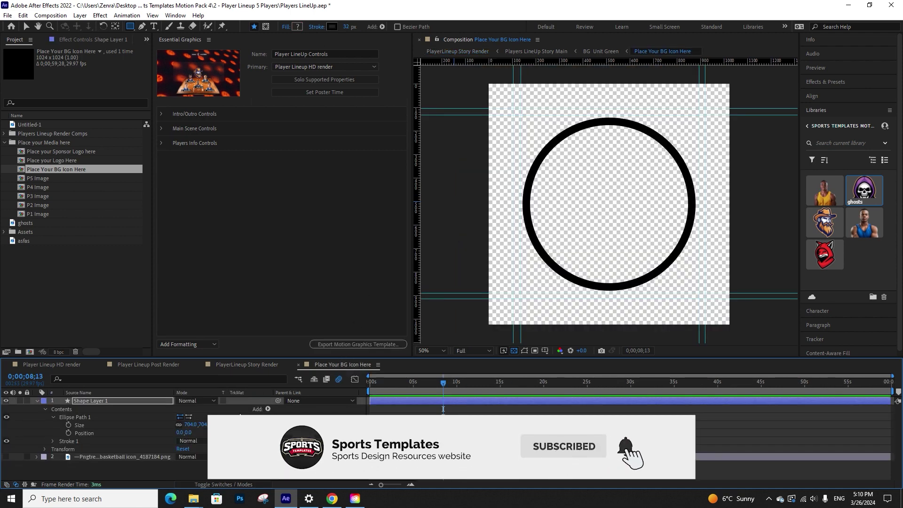
drag(348, 28, 412, 83)
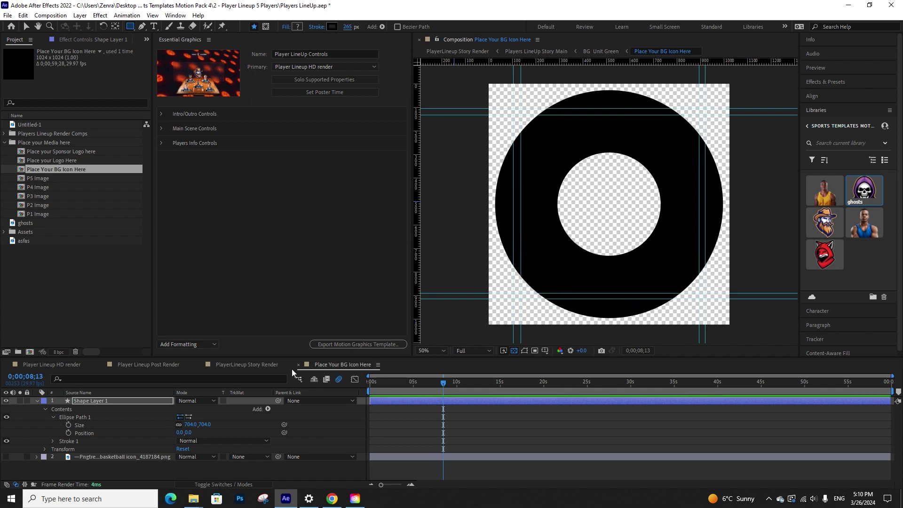
click(250, 365)
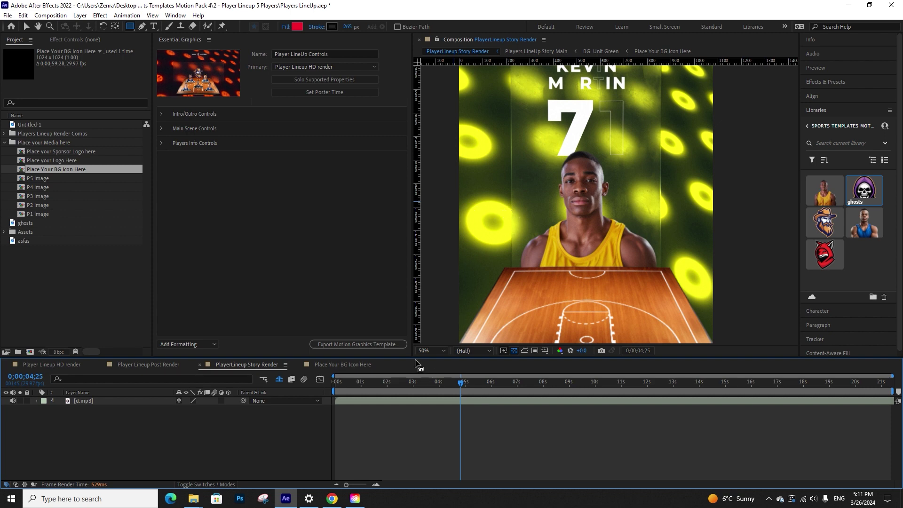
Set the circle icon's stroke width back to 32 px and check the background in the PlayerLineup Story Render
click(351, 365)
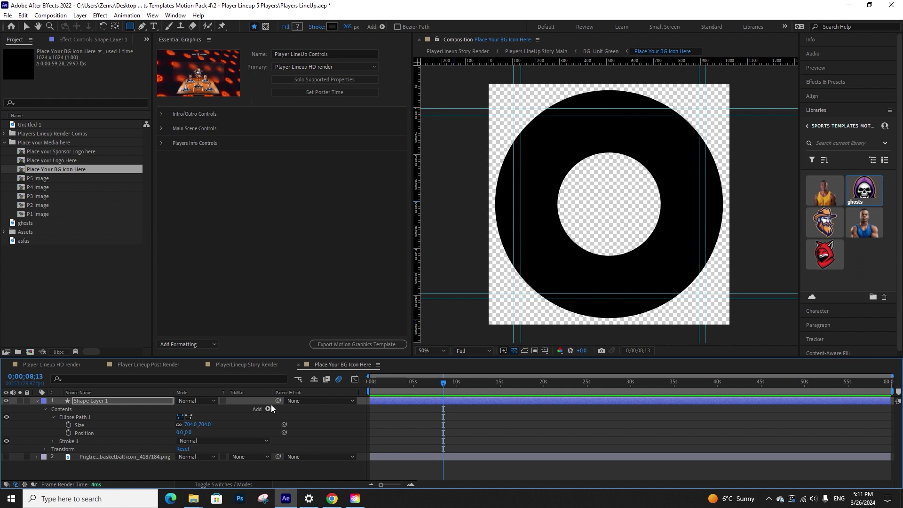
drag(348, 27, 266, 59)
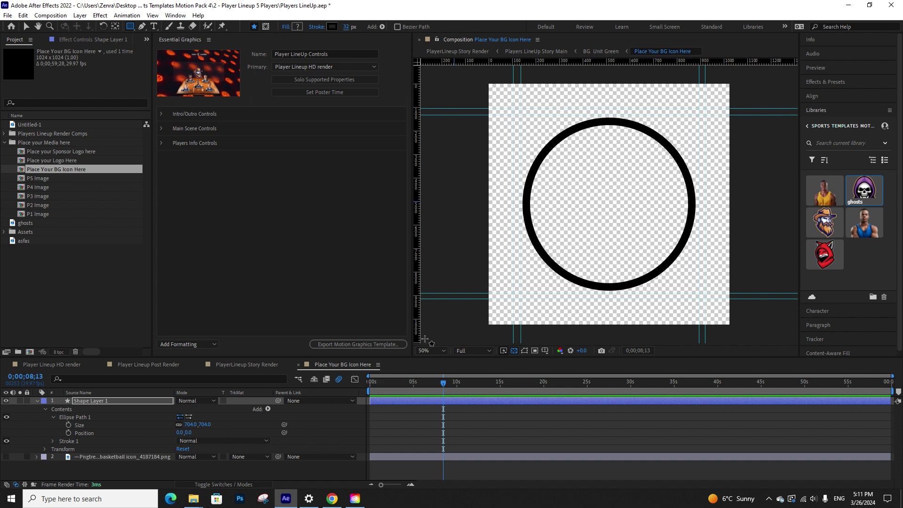
click(298, 364)
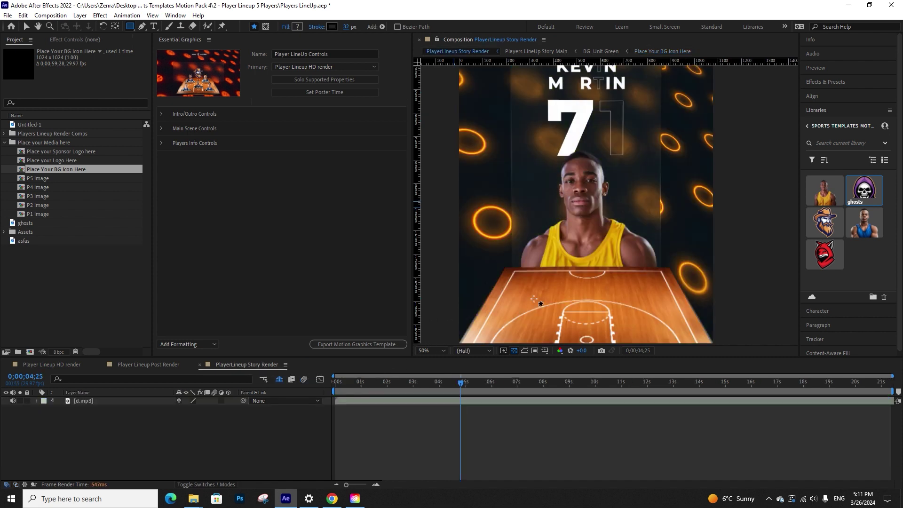
In the Place Your BG Icon Here composition, hide Shape Layer 1, show the basketball icon again and return to the PlayerLineup Story Render
mouse_move(318, 494)
double_click(64, 169)
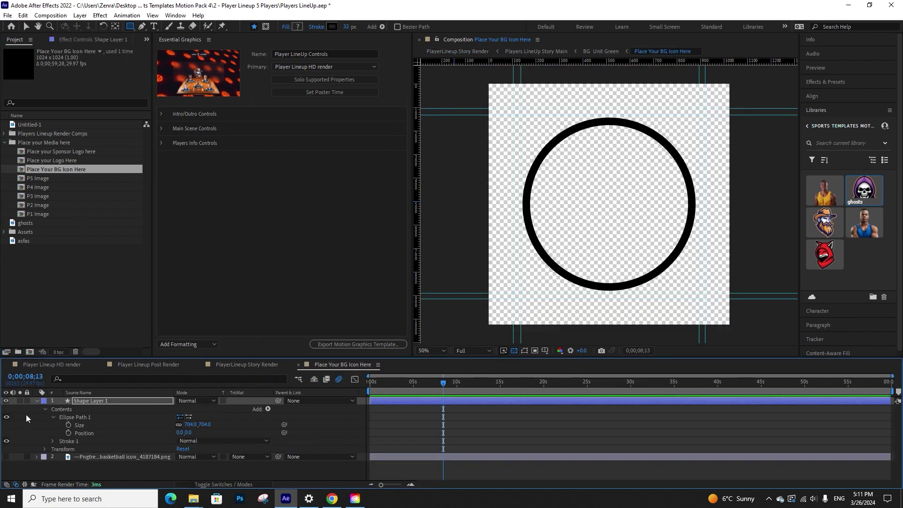
click(6, 400)
click(6, 457)
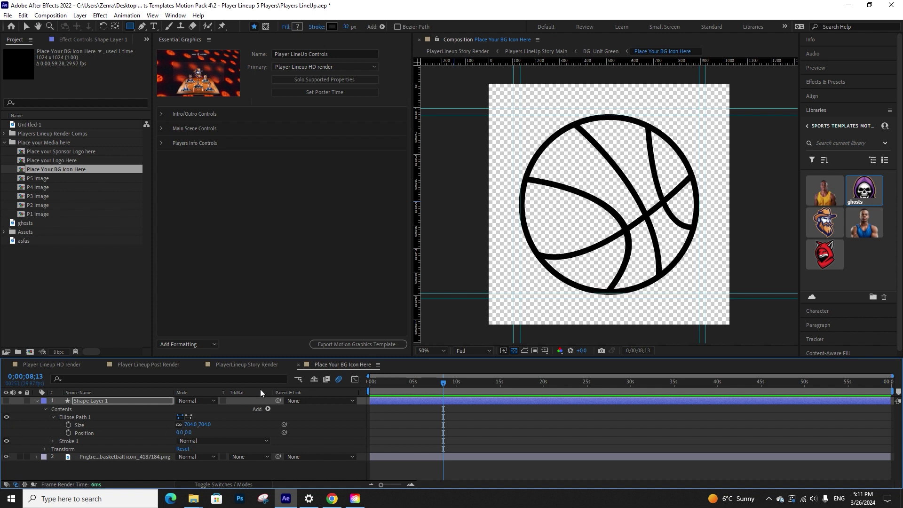
click(297, 365)
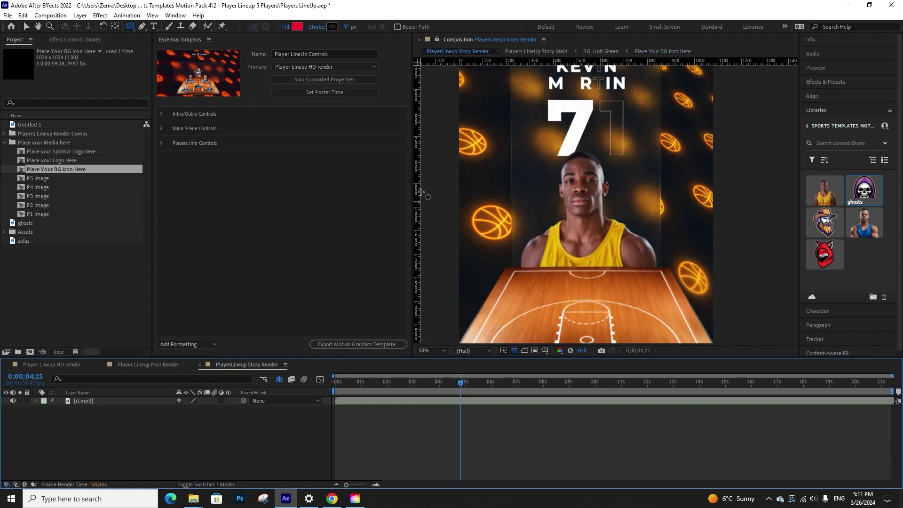
Tidy the project by collapsing the Place your Media here folder and moving Untitled-1, ghosts and asfas into the Assets folder
click(69, 270)
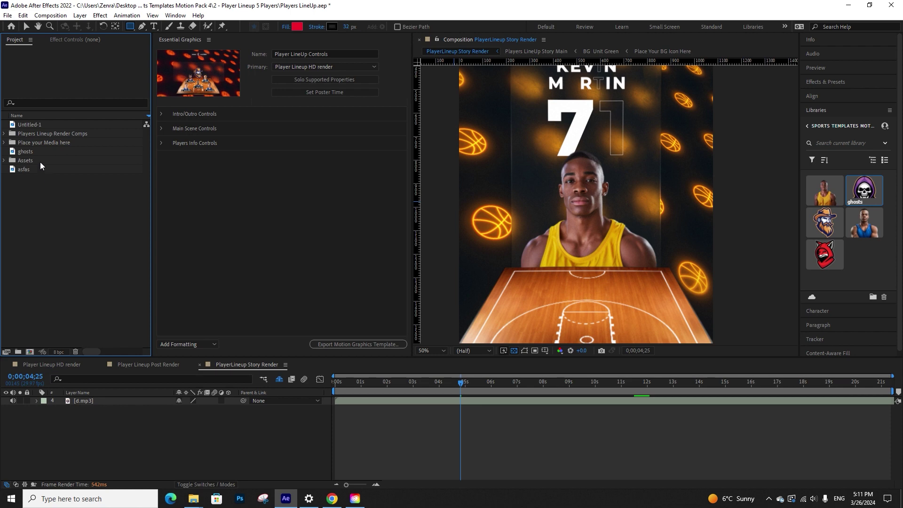
click(30, 152)
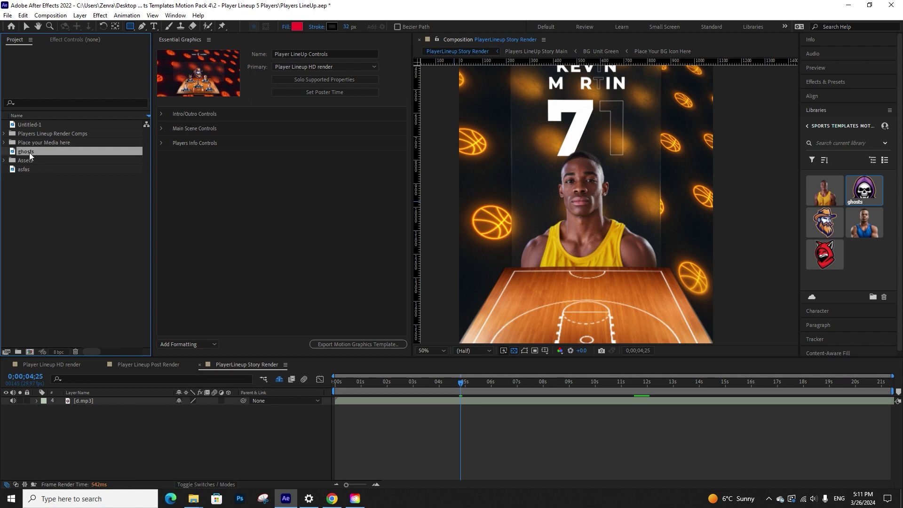
ctrl+click(38, 125)
ctrl+click(51, 169)
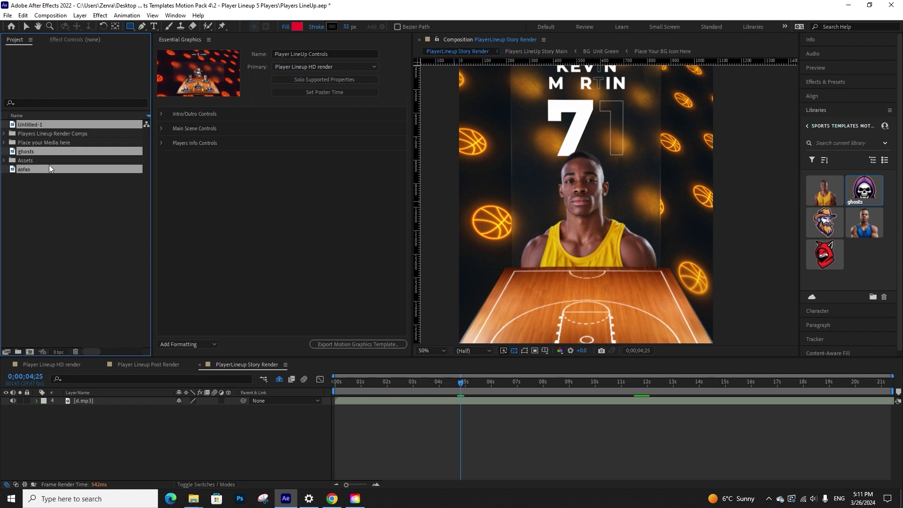
drag(33, 126, 28, 162)
click(4, 142)
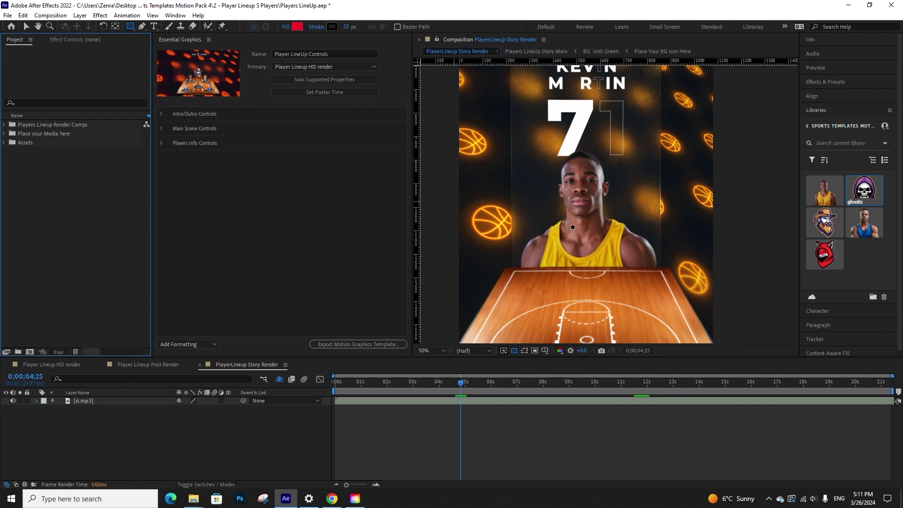
Show the Intro/Outro Controls and set the intro's Team City name to california, checking it at about one second
key(comma)
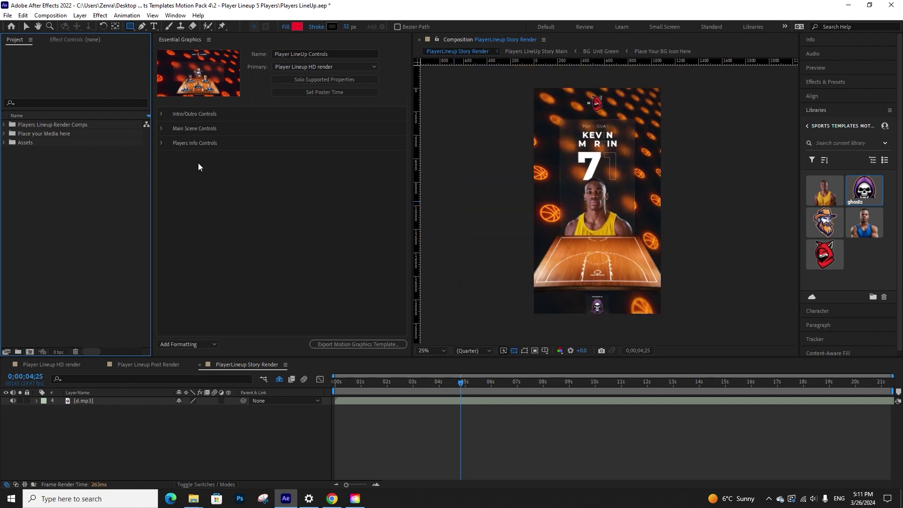
click(160, 114)
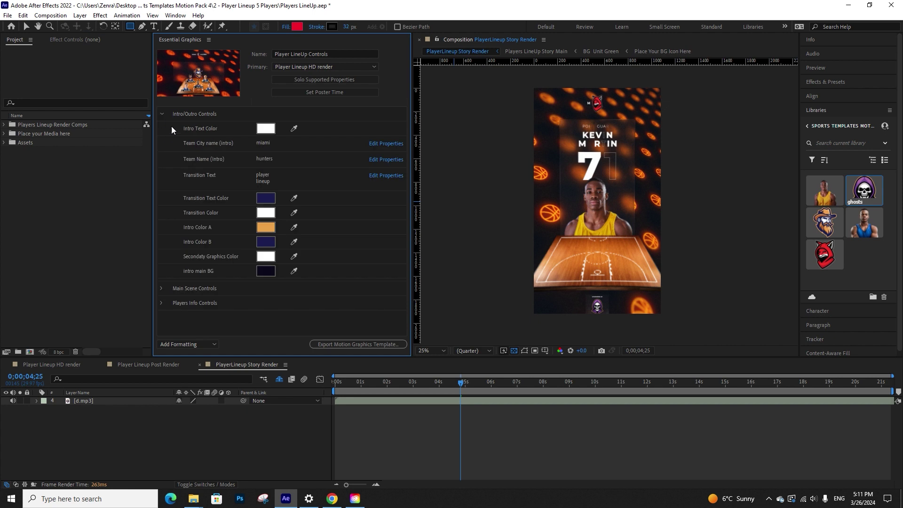
click(340, 382)
drag(340, 382, 353, 384)
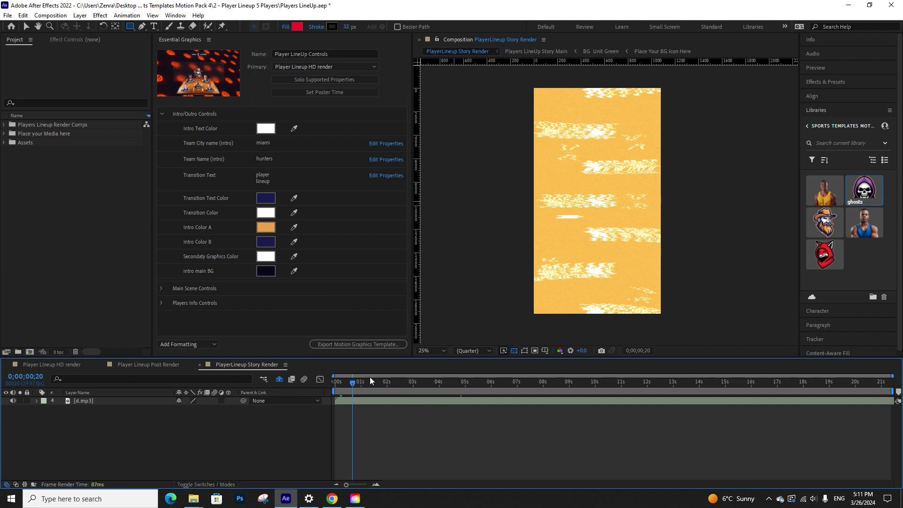
mouse_move(352, 382)
mouse_down()
mouse_move(344, 380)
mouse_move(361, 383)
mouse_up()
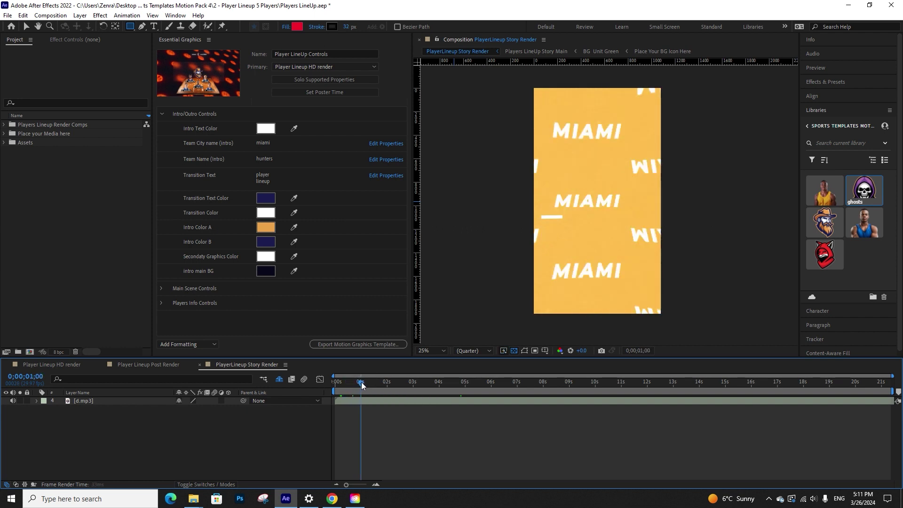
click(266, 142)
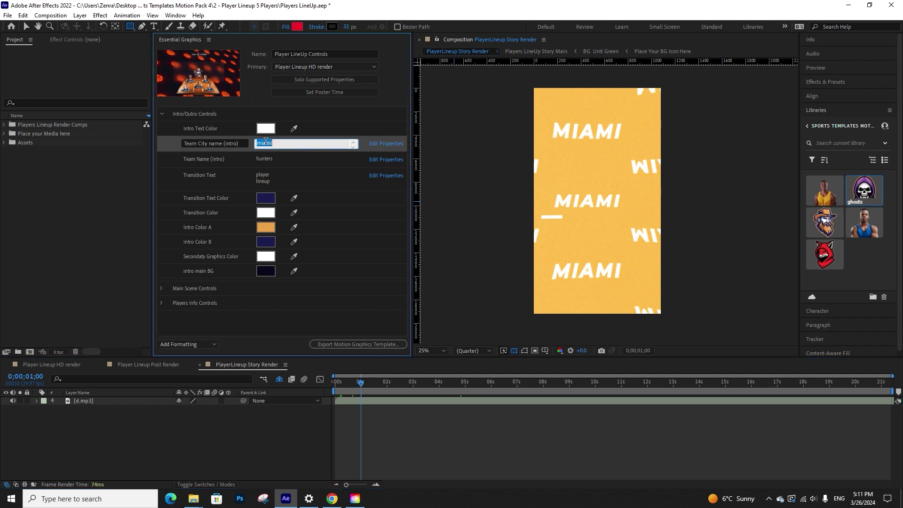
text(california)
click(268, 160)
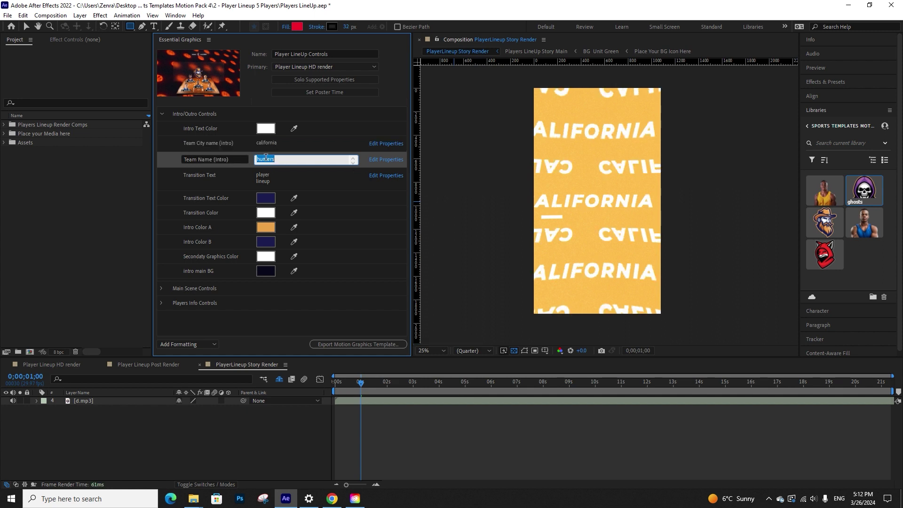
click(278, 323)
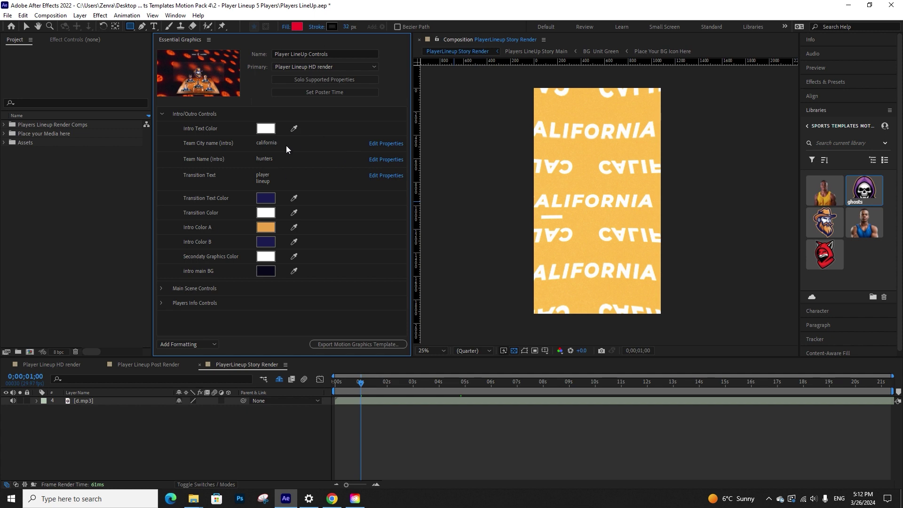
Set the intro's Team Name to foxes with the story render at 0;00;02;11
drag(361, 387, 399, 379)
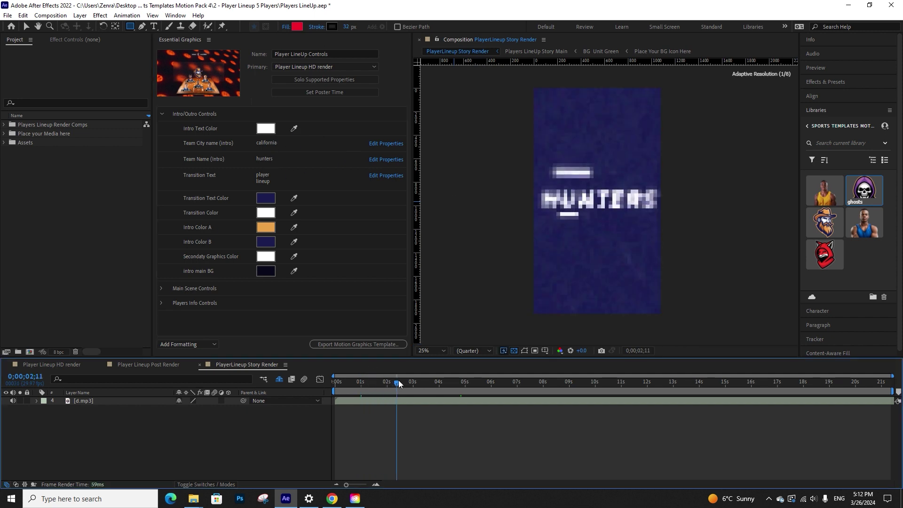
click(269, 158)
text(foxes)
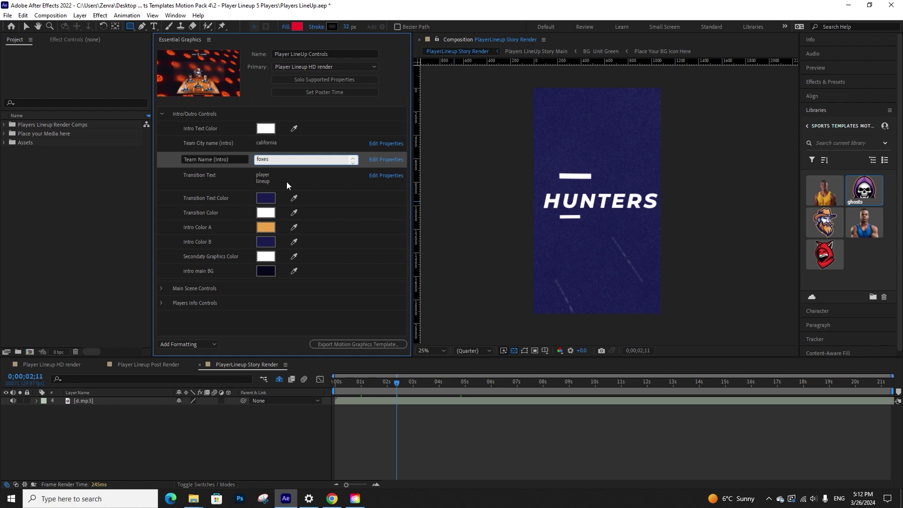
click(283, 317)
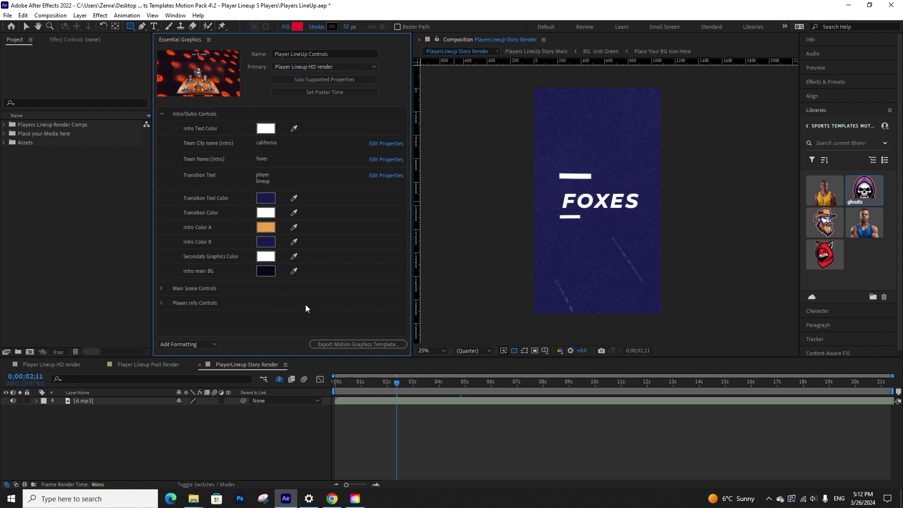
Try red as the Intro Text Color
click(266, 131)
click(666, 283)
click(757, 279)
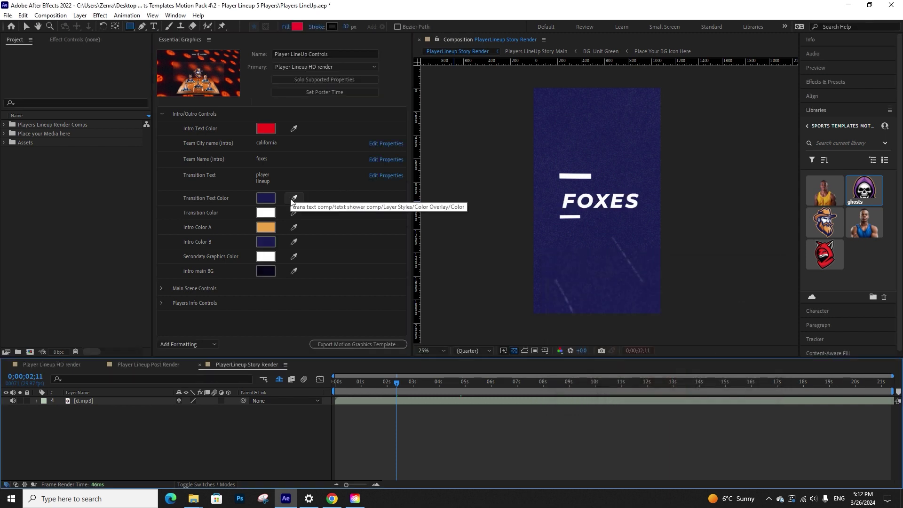
Set the Transition Text Color to red F42F26, viewing the player lineup transition at 0;00;02;16
drag(351, 384, 402, 383)
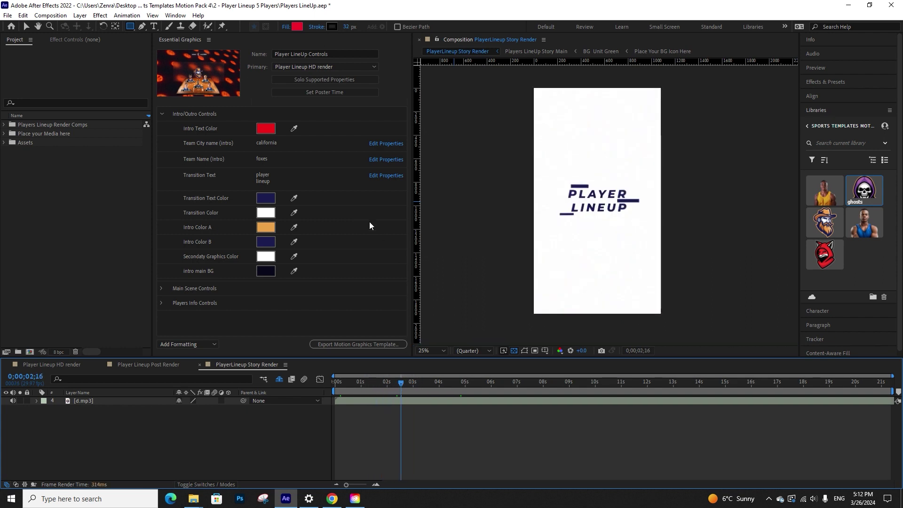
click(272, 201)
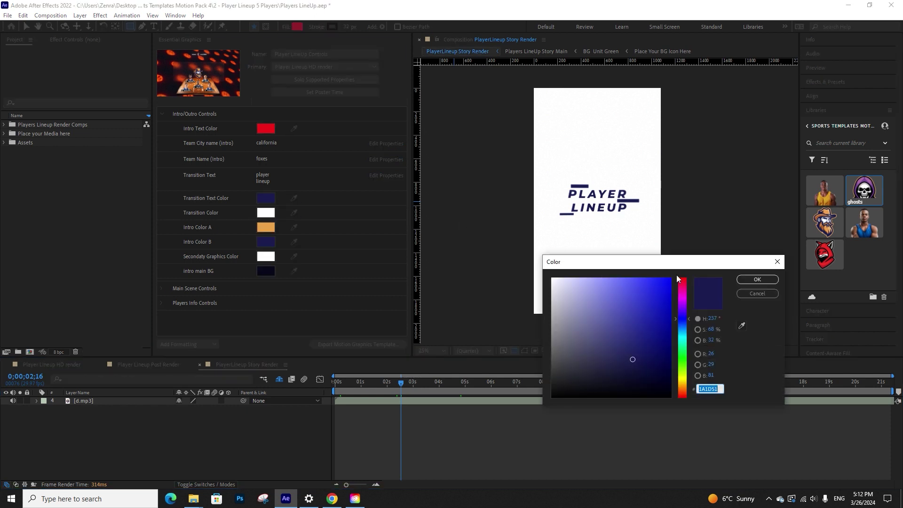
text(F42F26)
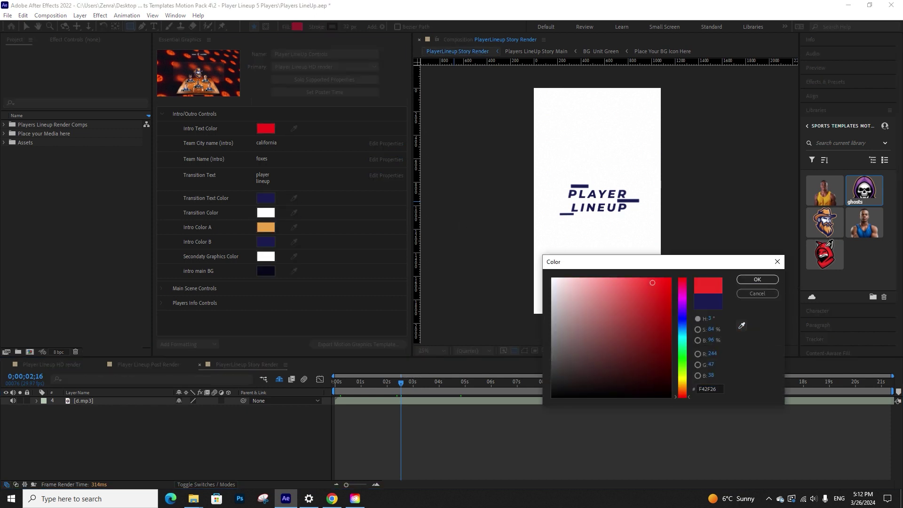
click(757, 280)
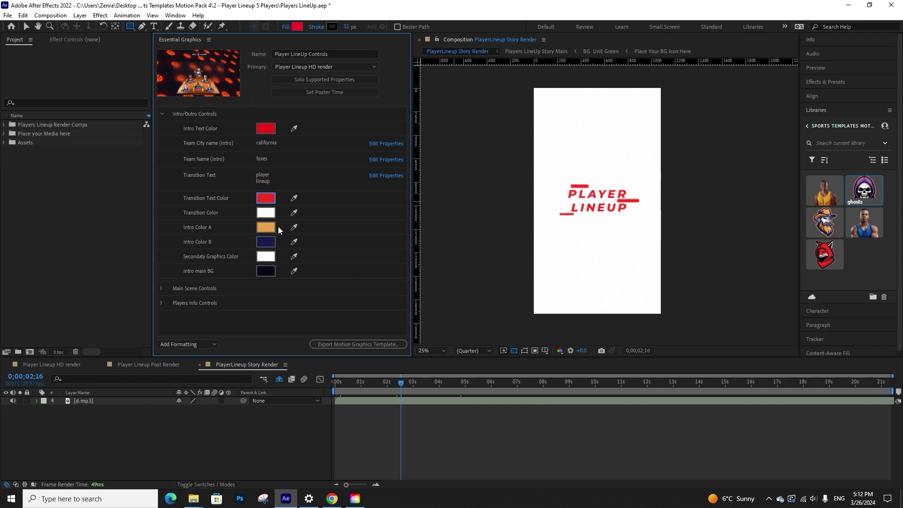
Try blue 185FCA as the Transition Color and preview the story render through to its end
click(266, 212)
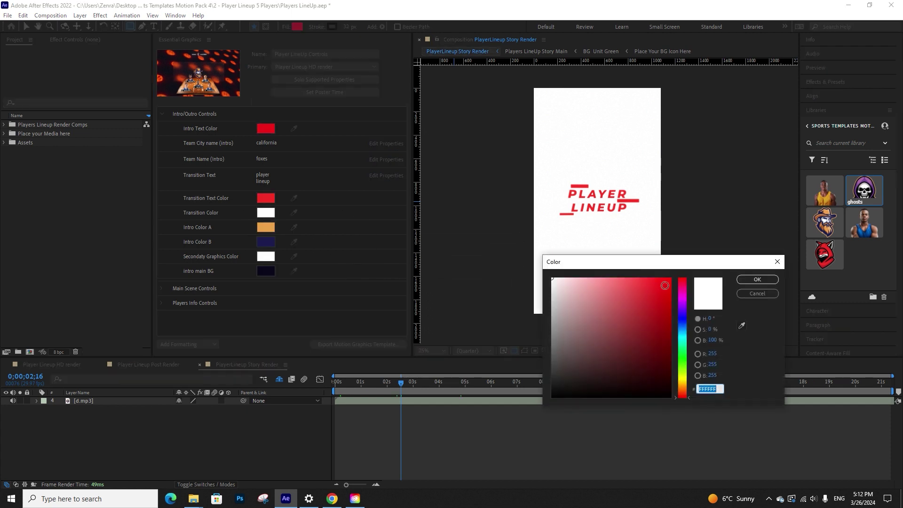
text(185FCA)
click(755, 279)
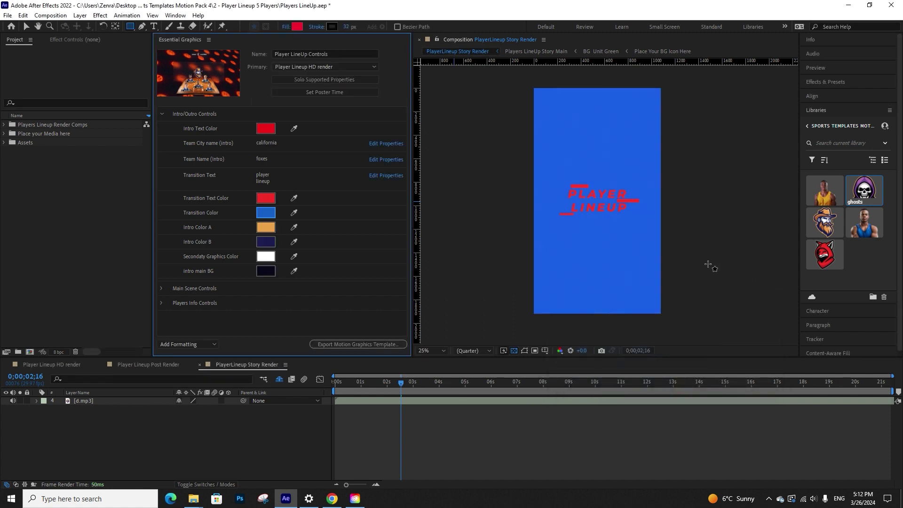
drag(343, 382, 582, 382)
drag(880, 382, 889, 386)
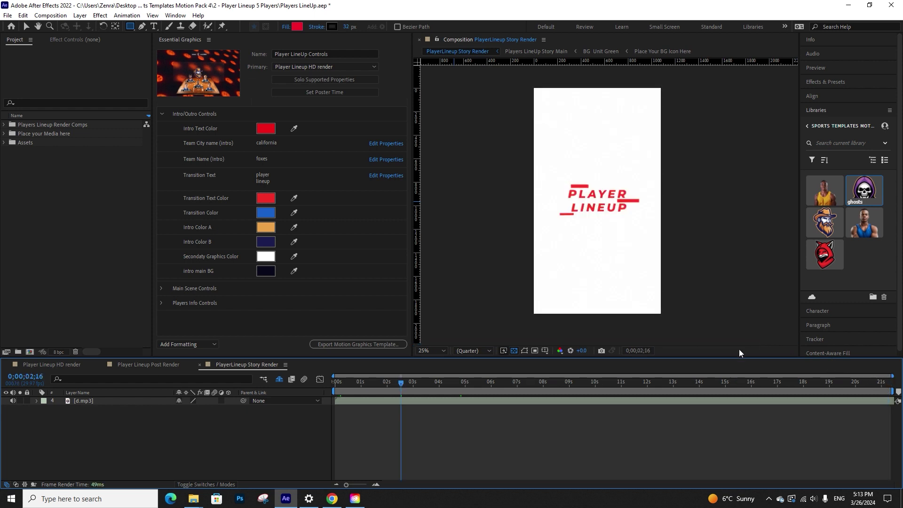
Try the red sampled from the library's fox logo as Intro Color B
mouse_move(344, 382)
mouse_down()
mouse_move(407, 388)
mouse_move(349, 396)
mouse_up()
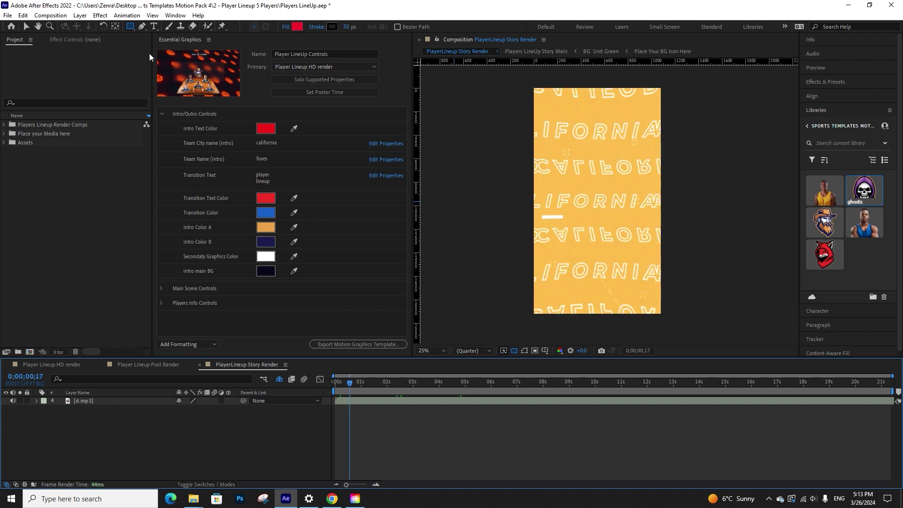
click(26, 27)
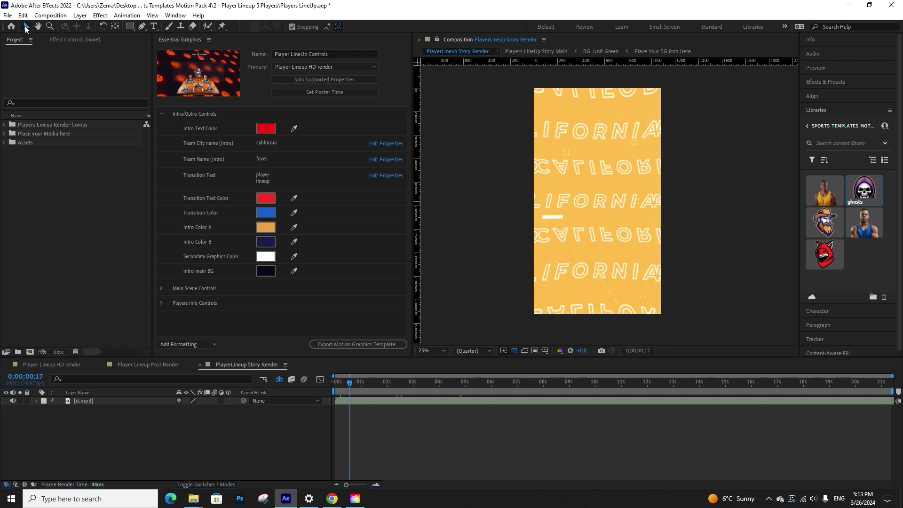
click(298, 241)
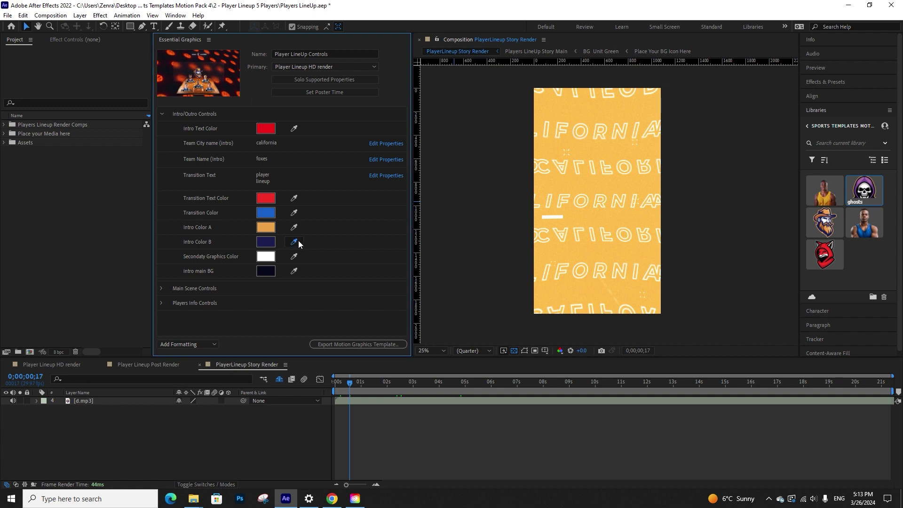
click(828, 247)
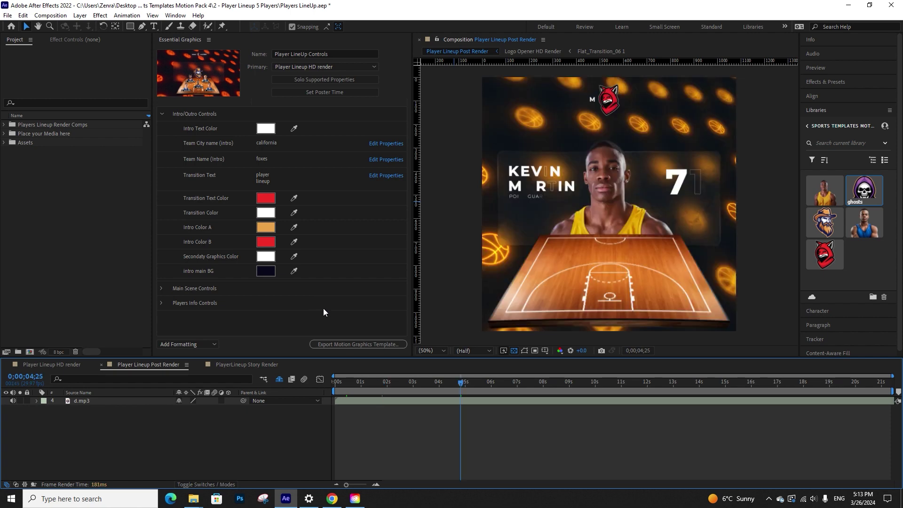
Preview the start of the Player Lineup Post Render and set Intro Color A to the red sampled from the library's fox logo
click(343, 381)
key(space)
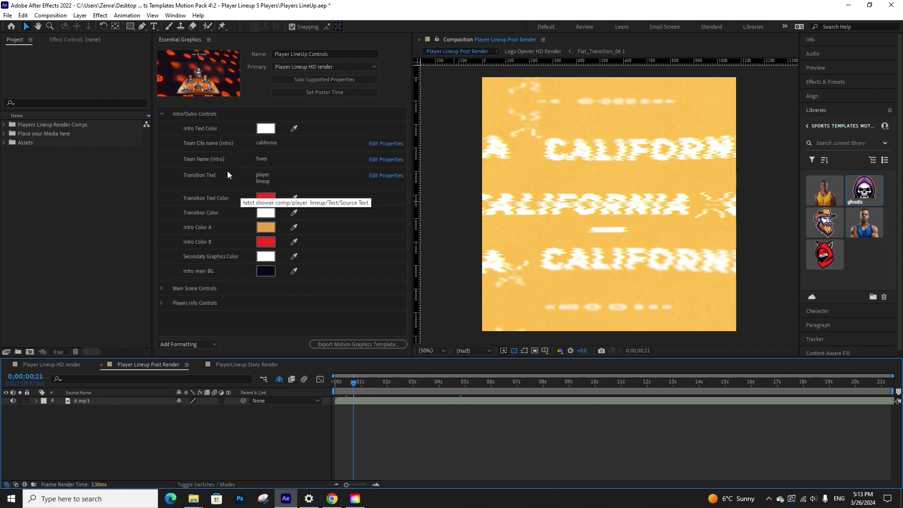
click(162, 114)
click(162, 113)
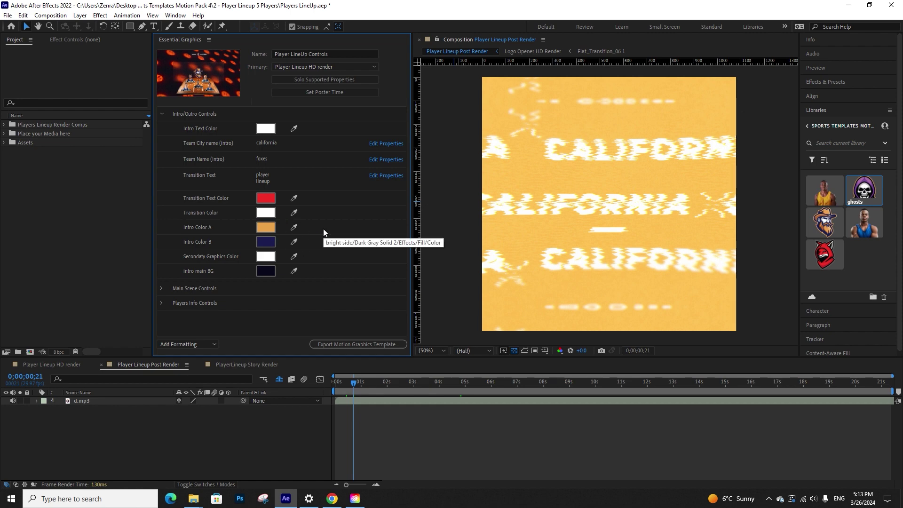
click(295, 227)
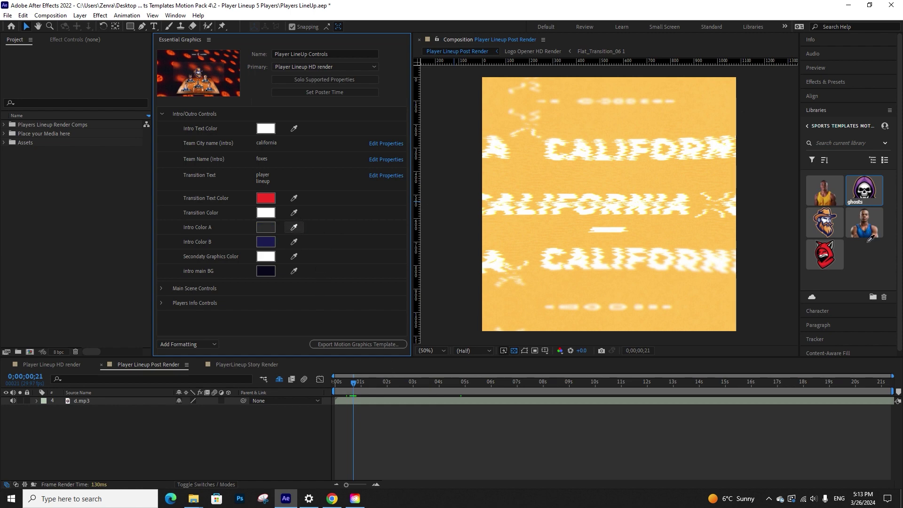
click(826, 245)
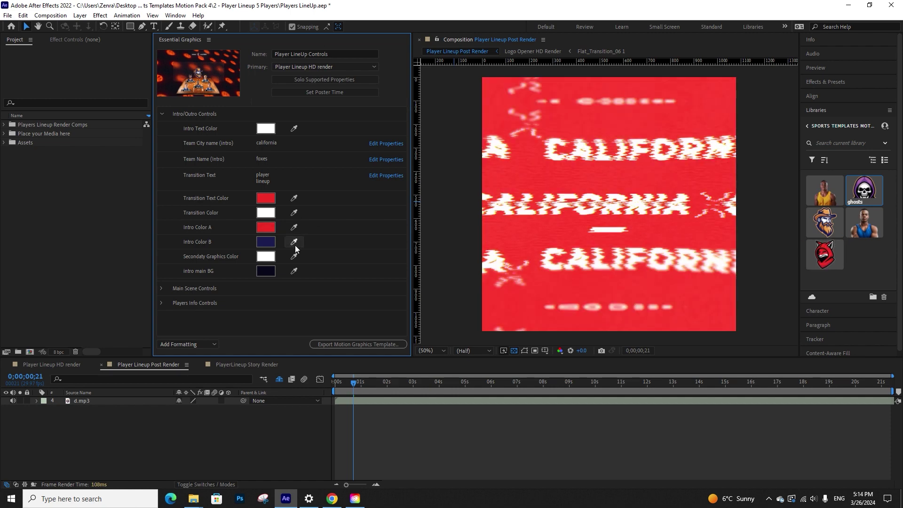
Go to the logo reveal at 0;00;02;04 and set Intro Color B to the grey sampled from the fox logo's ear
click(390, 386)
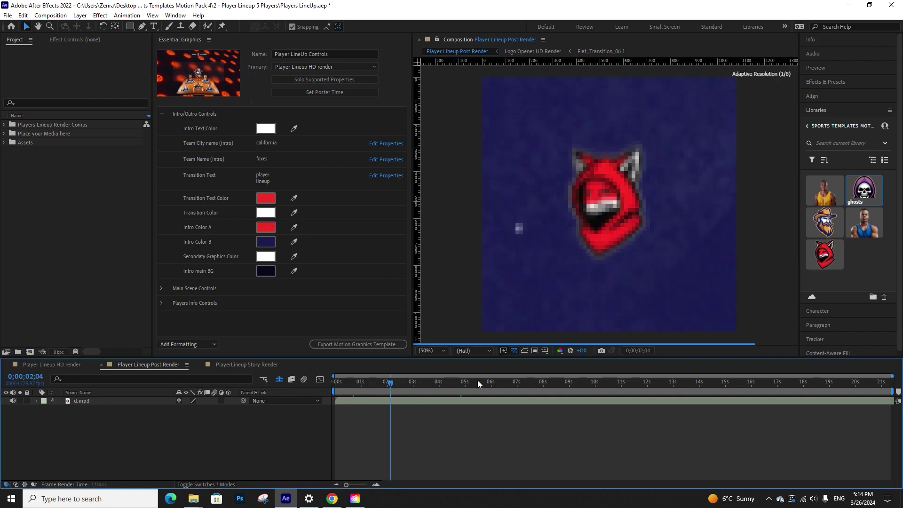
click(294, 241)
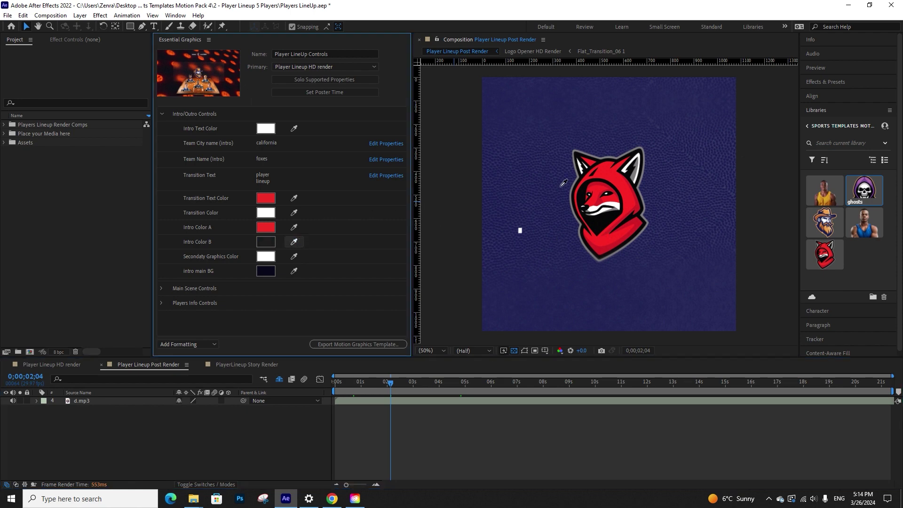
click(642, 160)
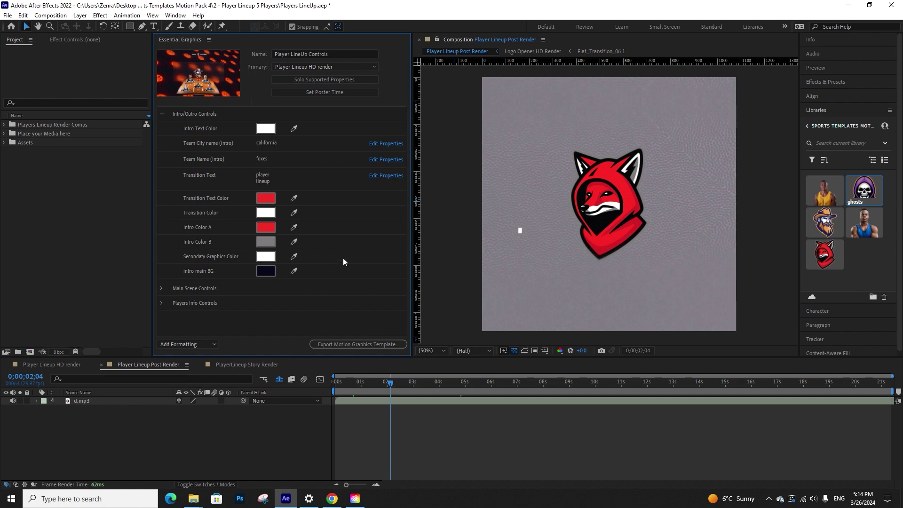
At 0;00;02;10, match the Secondary Graphics Color to the red of Intro Color A
click(395, 382)
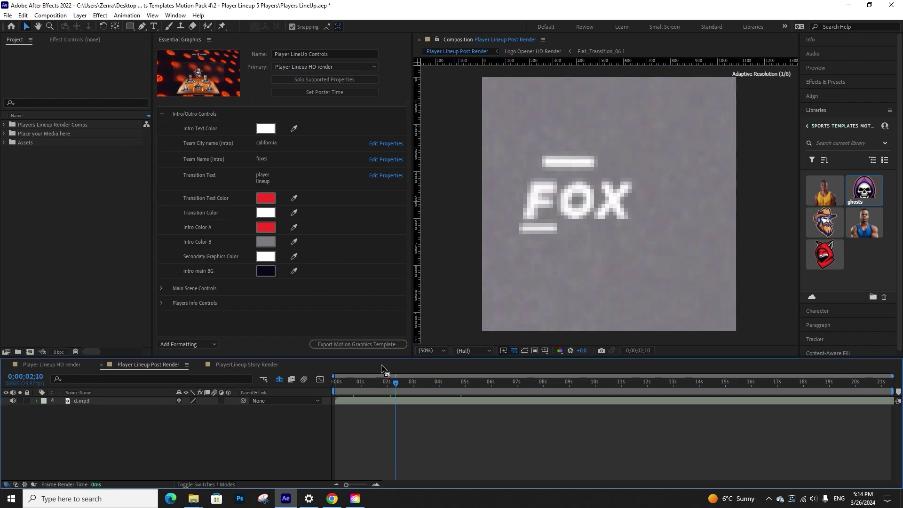
click(294, 257)
click(269, 225)
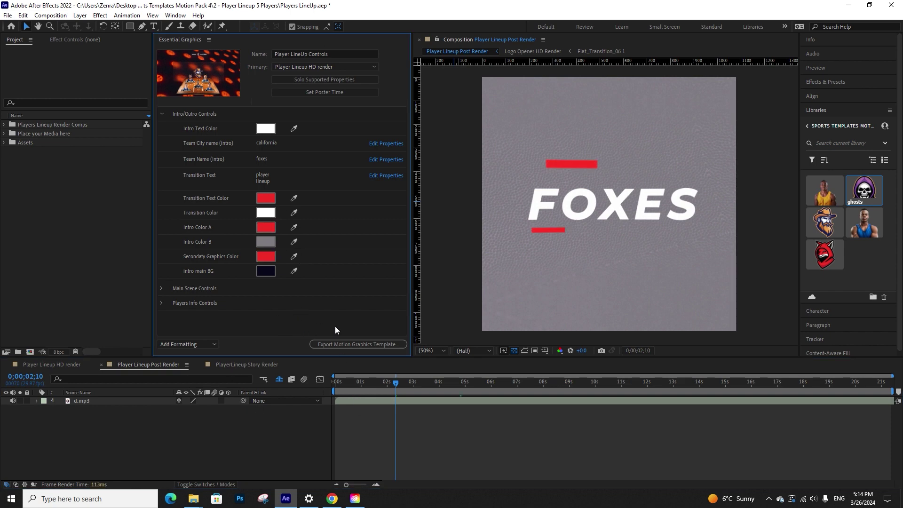
Go to 0;00;00;03 and set the intro main BG color to near-black 0A0B0C
drag(346, 385, 338, 388)
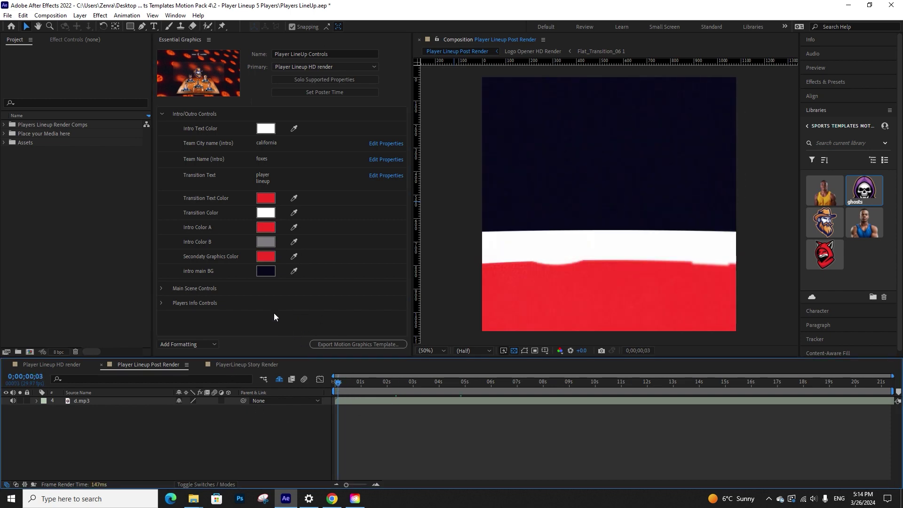
click(267, 272)
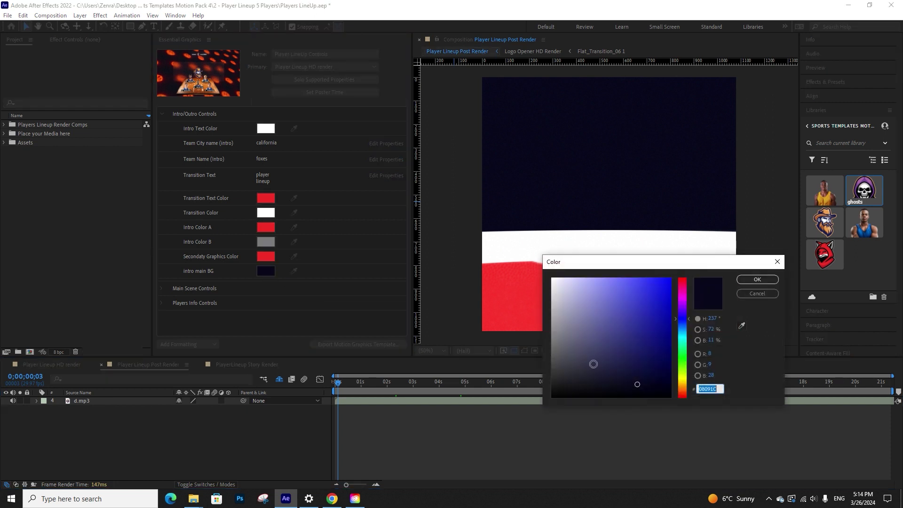
click(564, 391)
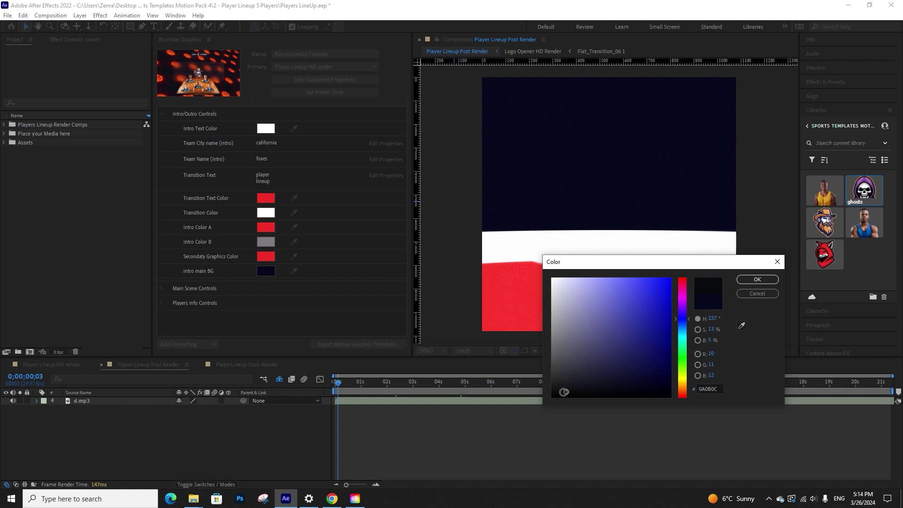
click(753, 280)
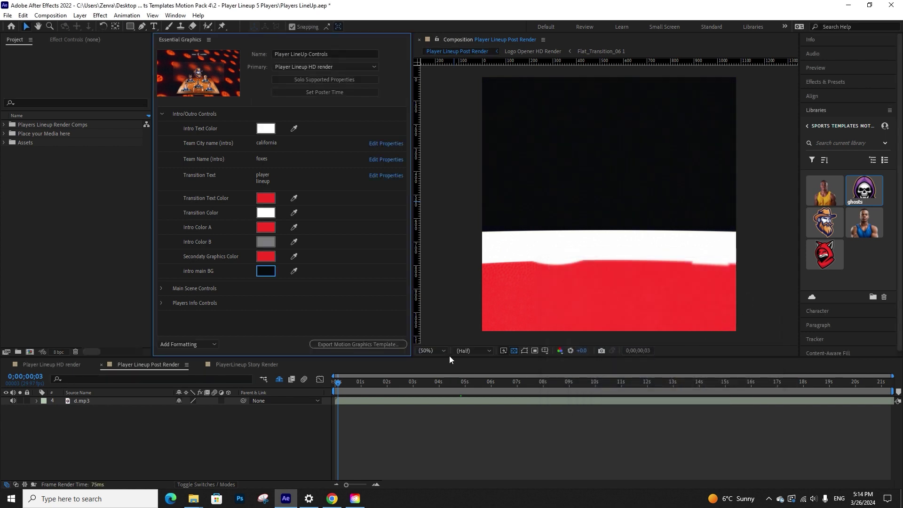
Check a few moments of the Player Lineup Post Render and preview the recolored intro from the start
click(366, 383)
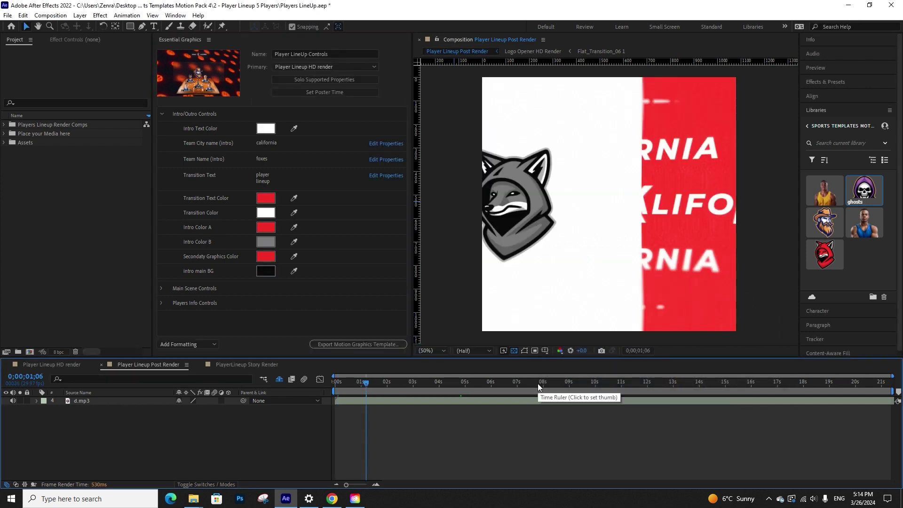
click(538, 383)
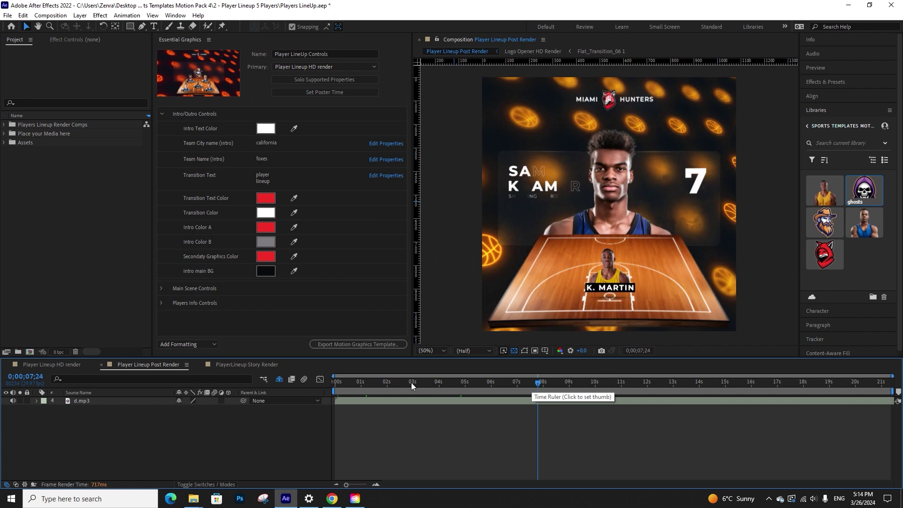
drag(419, 379, 335, 388)
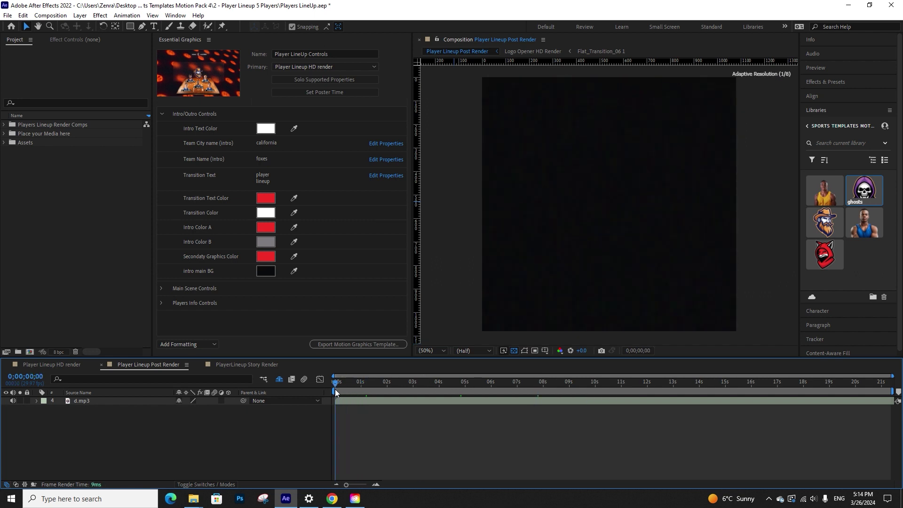
key(space)
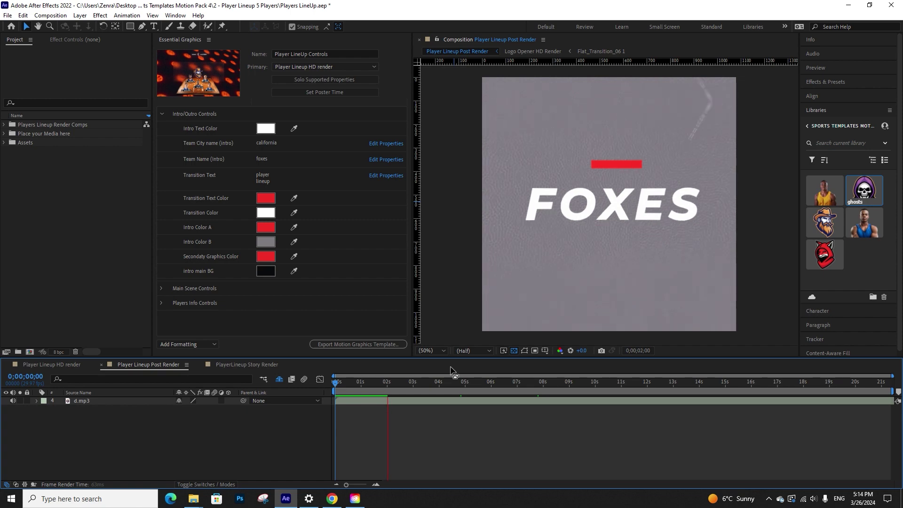
key(space)
At the first player's scene, 0;00;05;06, look over the Main Scene Controls and expand the Players Info Controls
drag(394, 382, 472, 373)
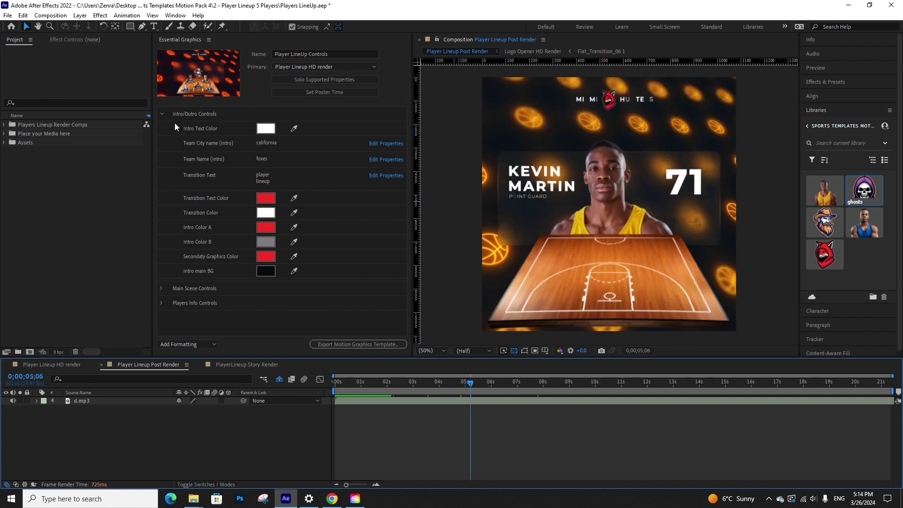
click(162, 114)
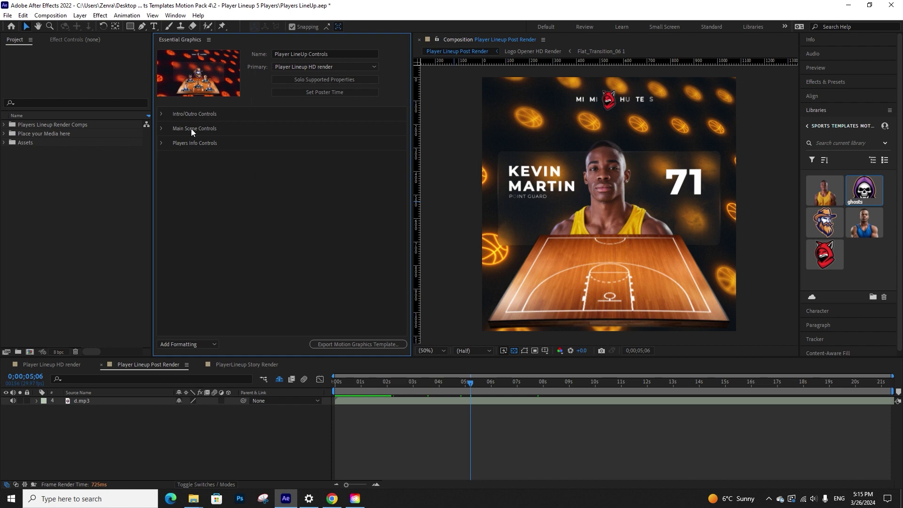
click(161, 129)
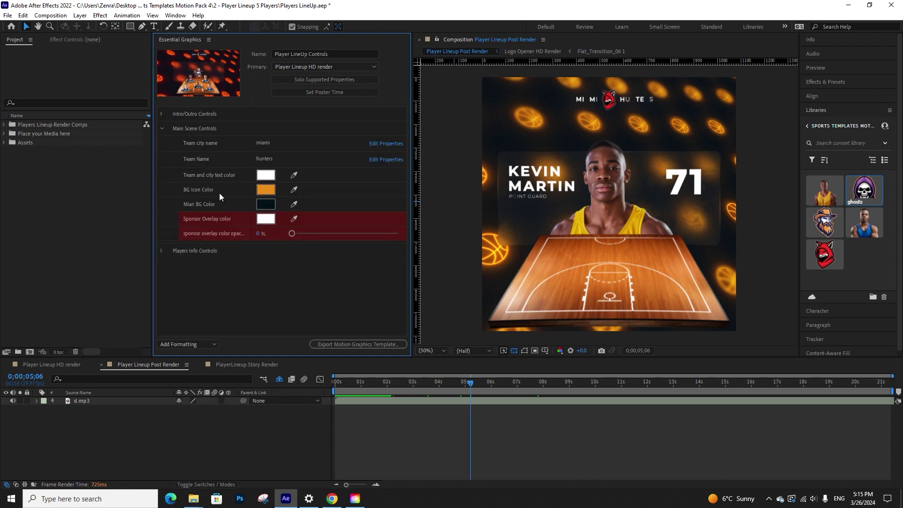
click(161, 128)
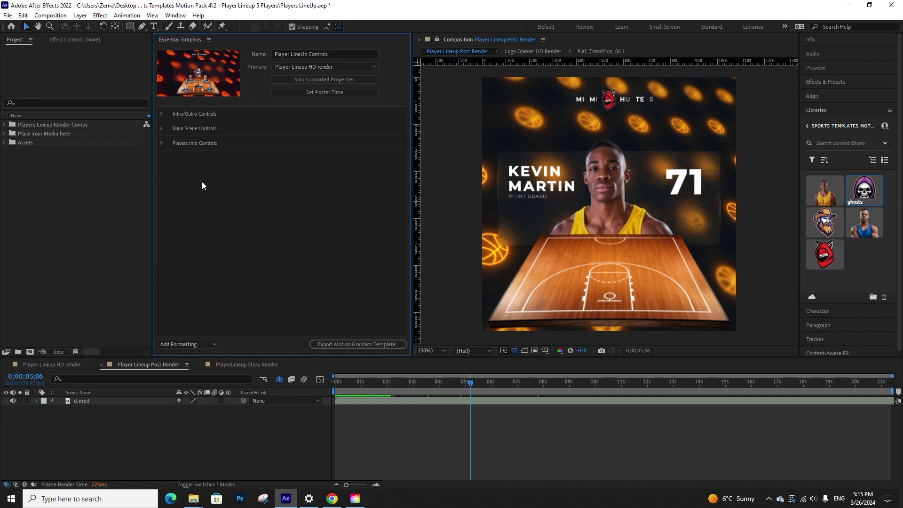
click(161, 143)
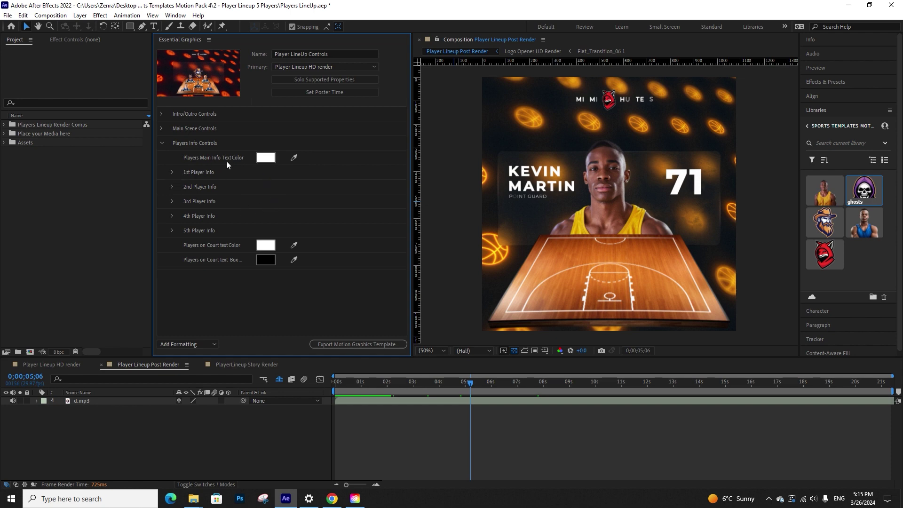
Try a red Players Main Info Text Color on the first player's card
click(267, 159)
click(653, 294)
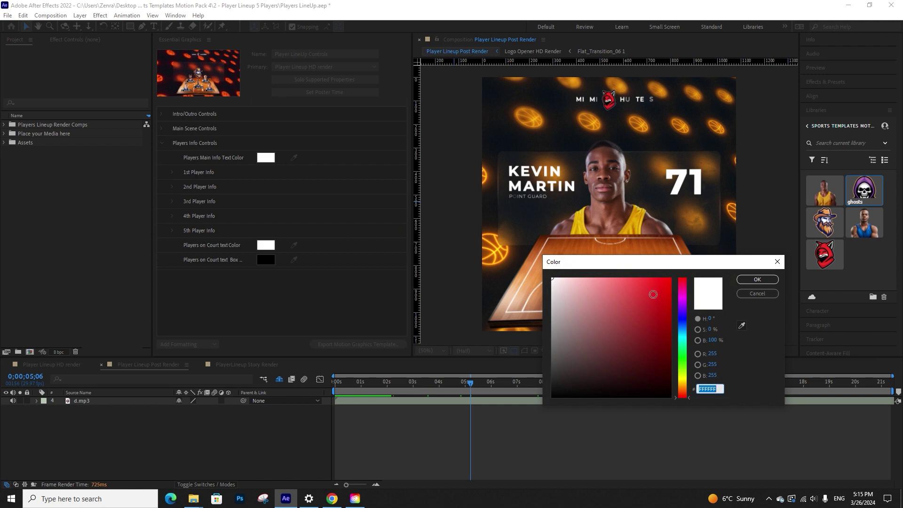
click(757, 279)
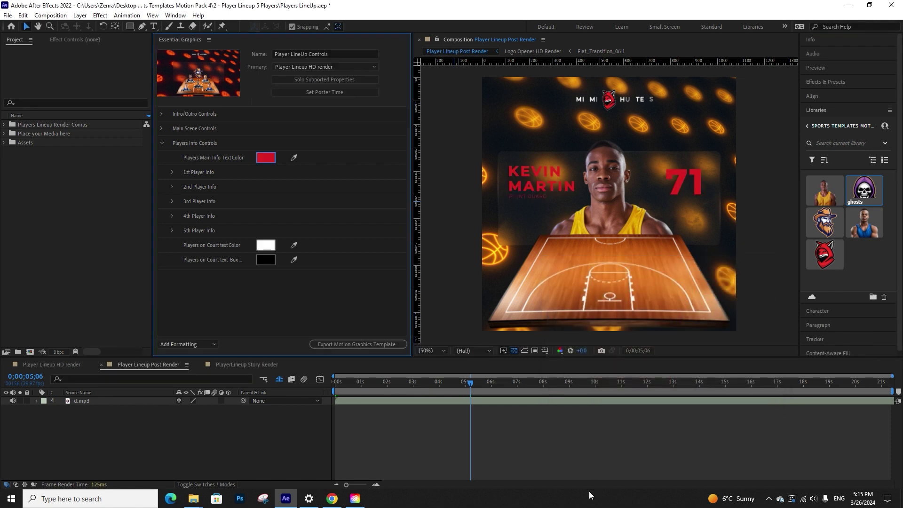
click(517, 403)
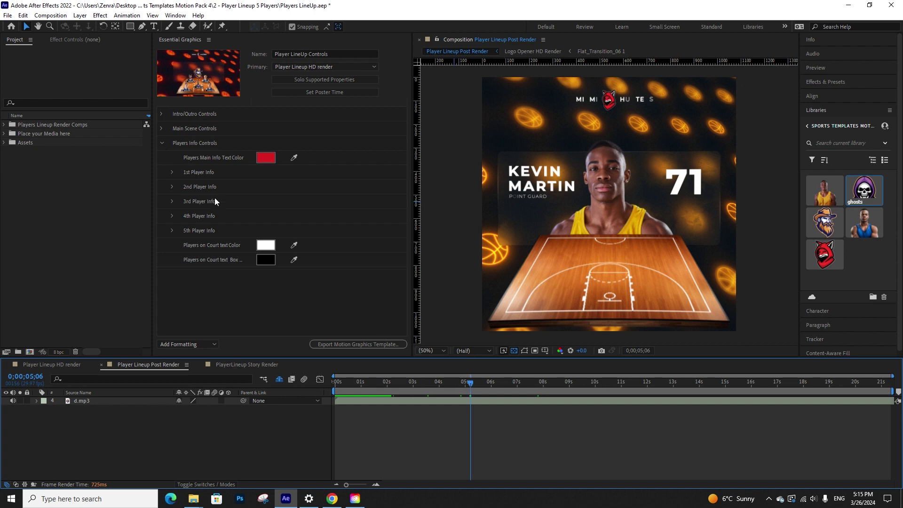
Expand the 1st Player Info controls and open the player's first name for editing
click(171, 172)
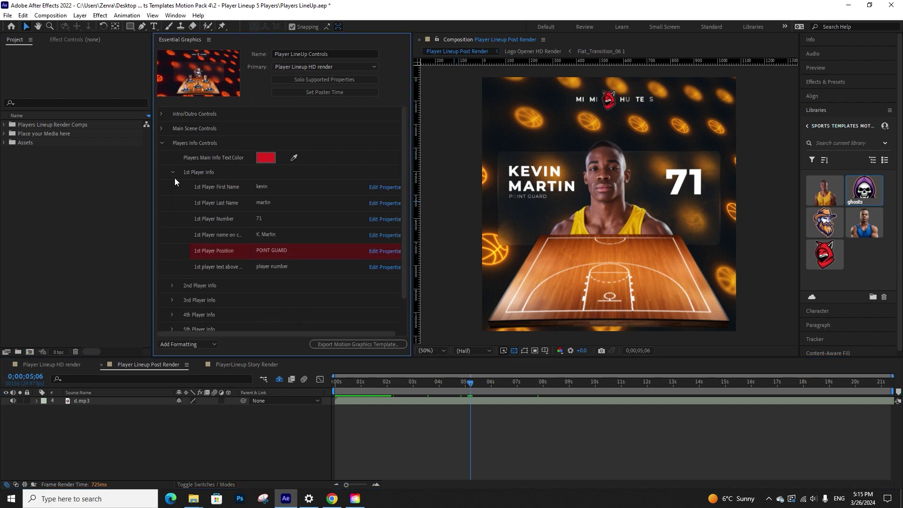
click(266, 192)
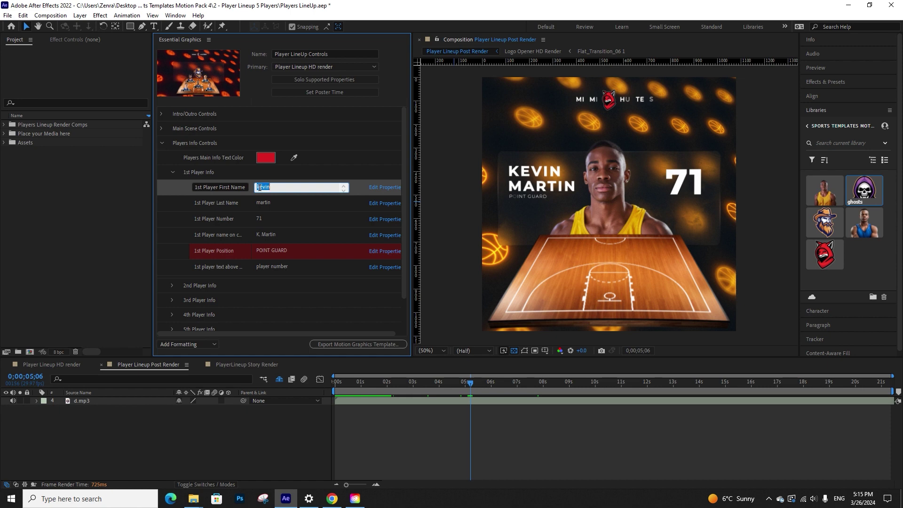
Replace the 1st player's first name and last name, and set the 1st Player Number to 09
text(john)
click(261, 203)
text(sm)
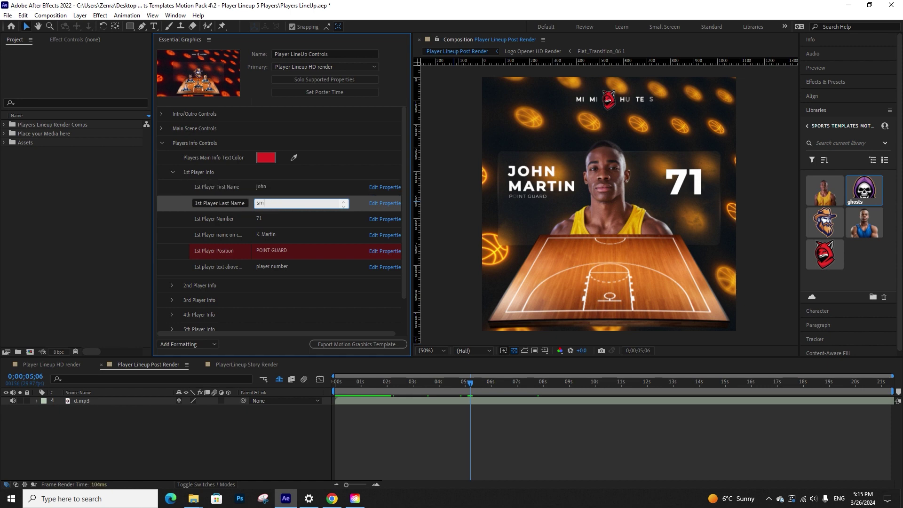
text(ith)
click(263, 219)
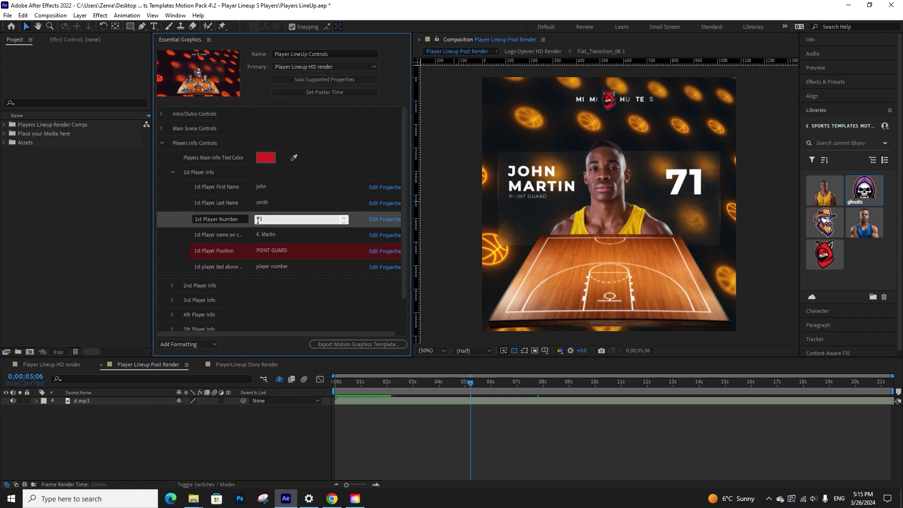
text(09)
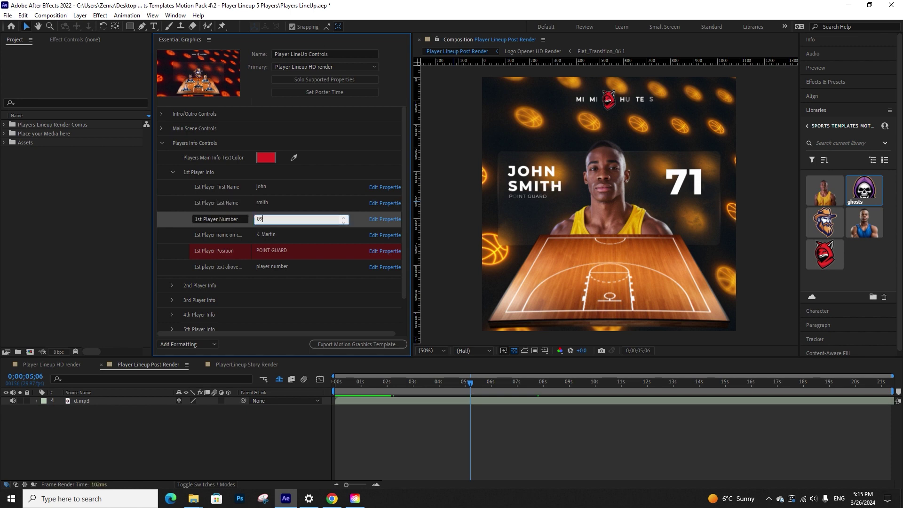
key(Tab)
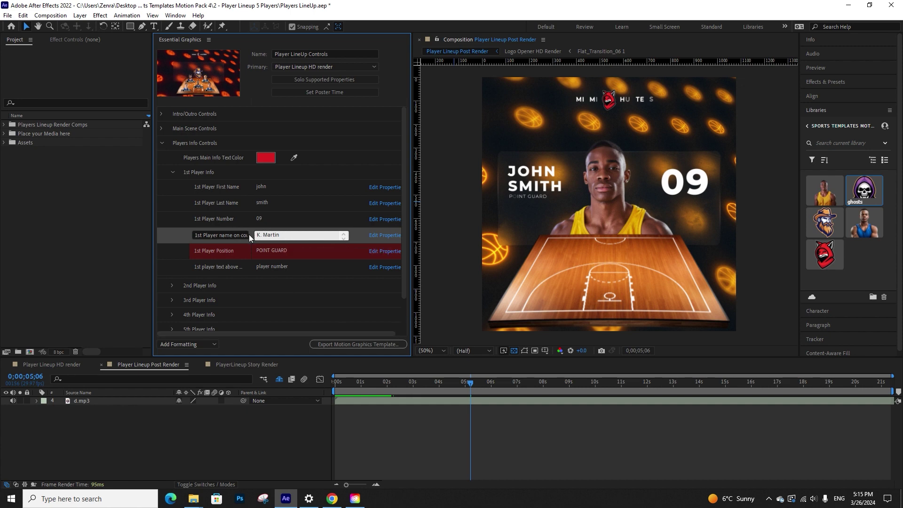
Change the 1st player's name on court to the new initial and last name, and set the 1st Player Position to center
drag(259, 232, 251, 238)
text(j)
double_click(297, 234)
text(smoth)
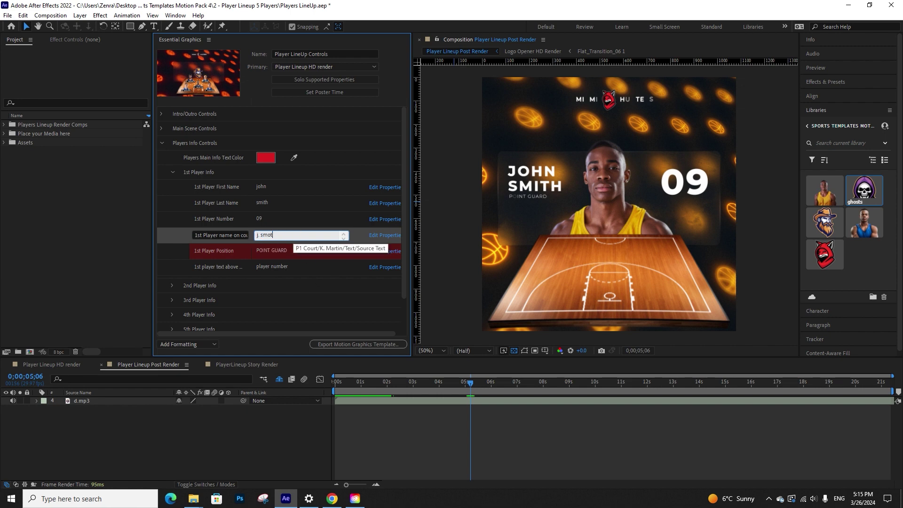
key(BackSpace)
key(BackSpace)
key(BackSpace)
text(ith)
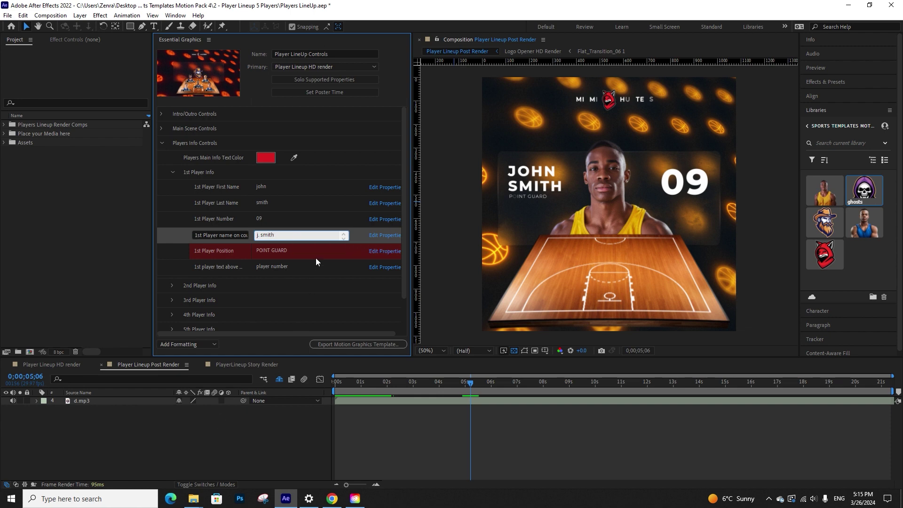
click(291, 252)
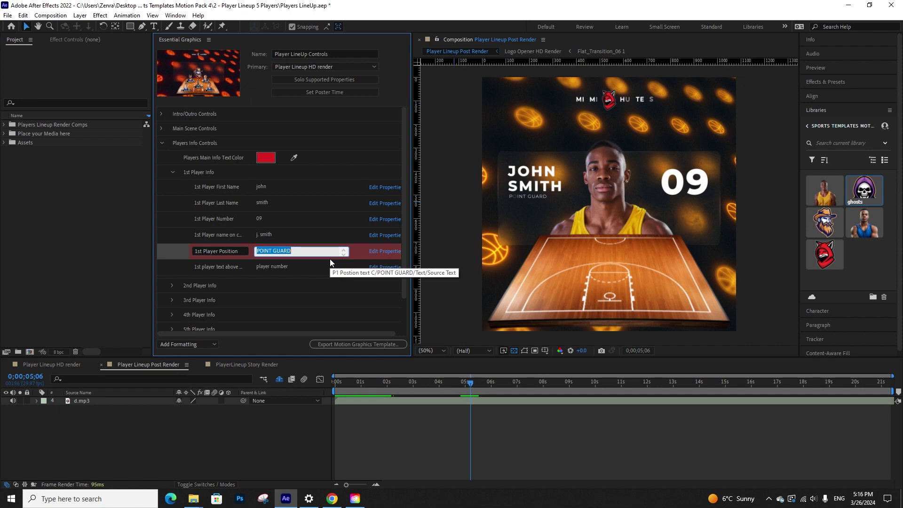
text(center)
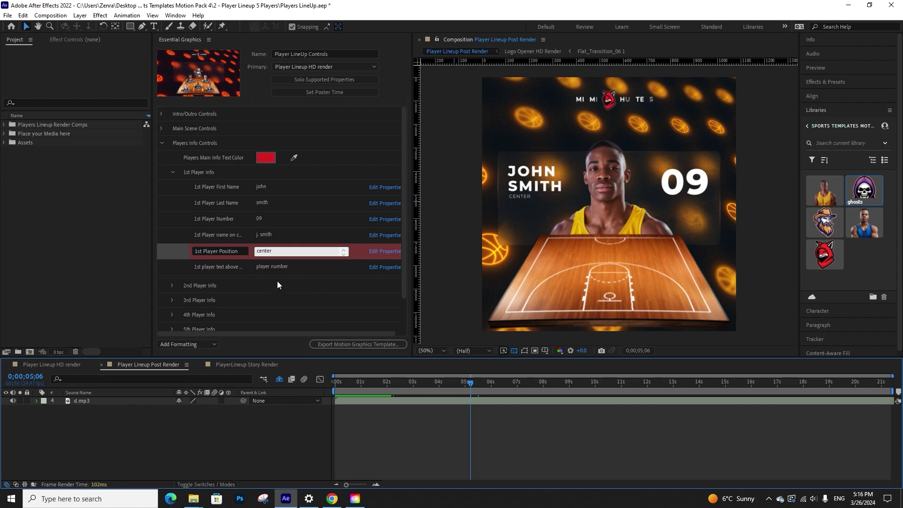
Check the edited player details in the PlayerLineup Story Render and Player Lineup HD render compositions around the 1st player's scene
click(221, 363)
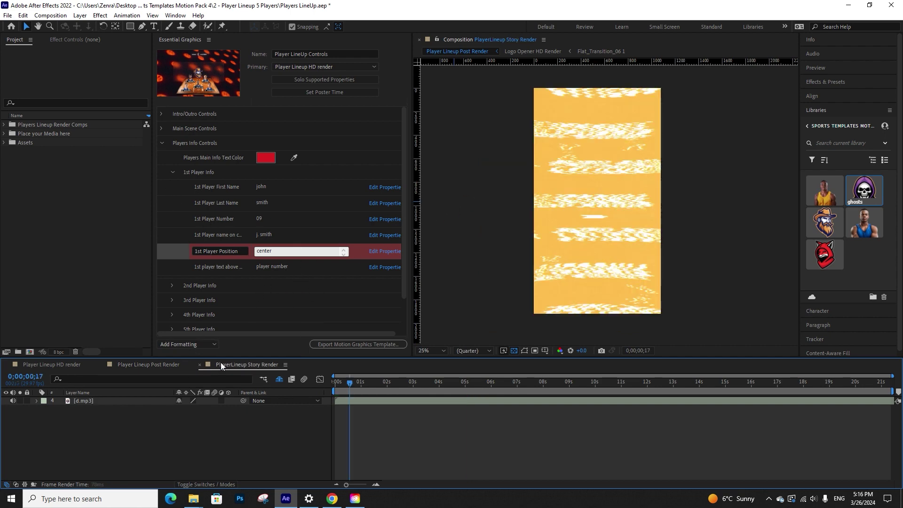
drag(450, 382, 550, 379)
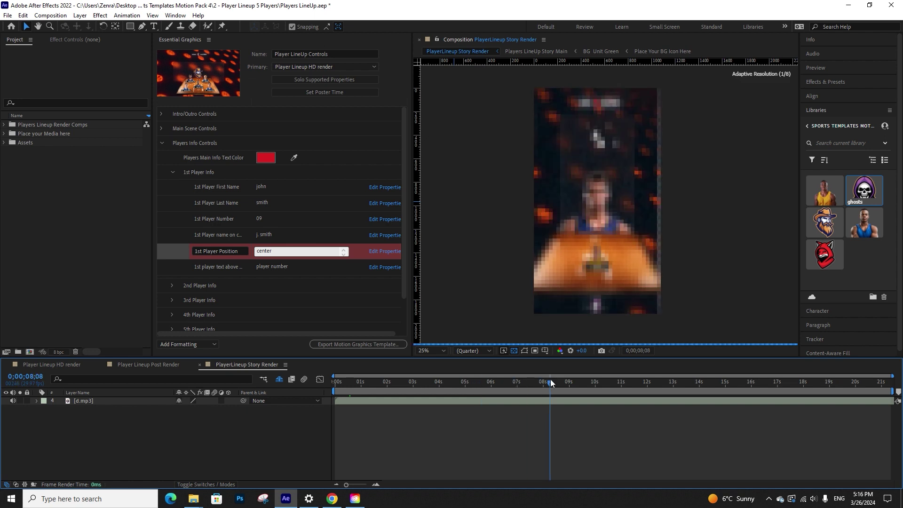
click(75, 364)
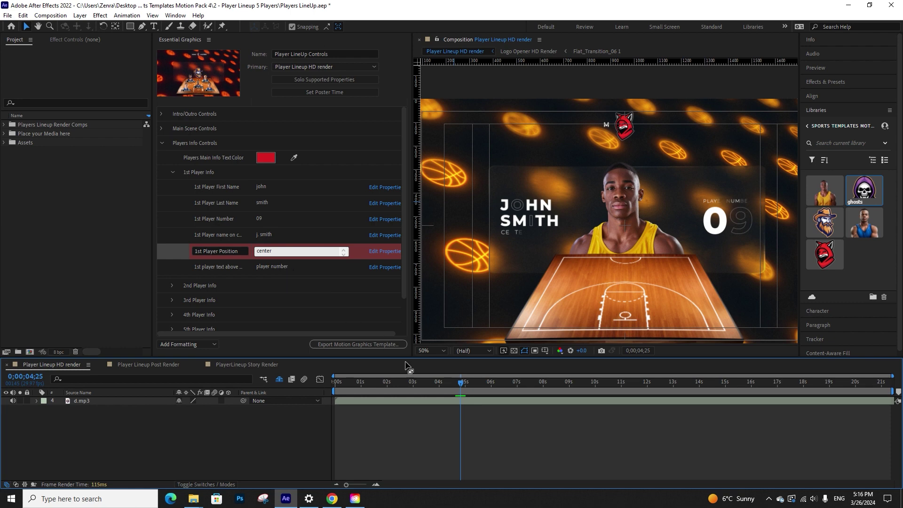
click(457, 388)
drag(456, 388, 466, 383)
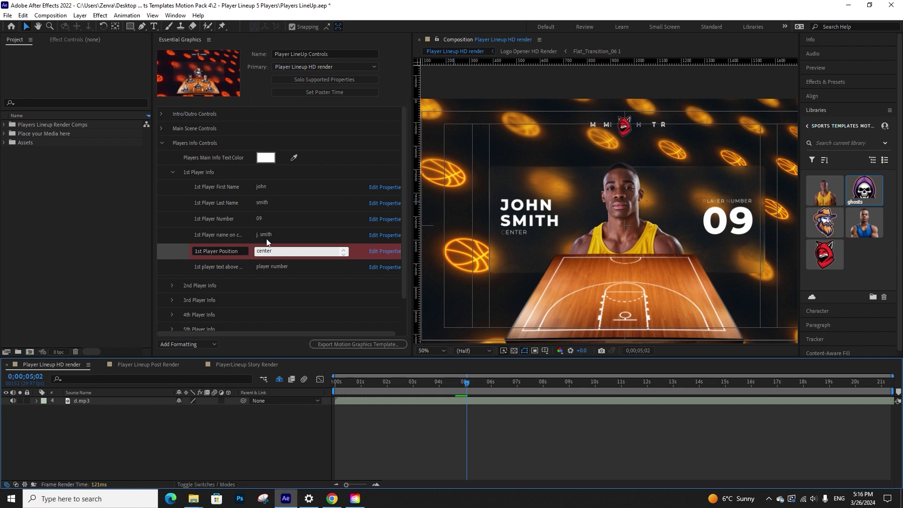
drag(594, 251, 584, 229)
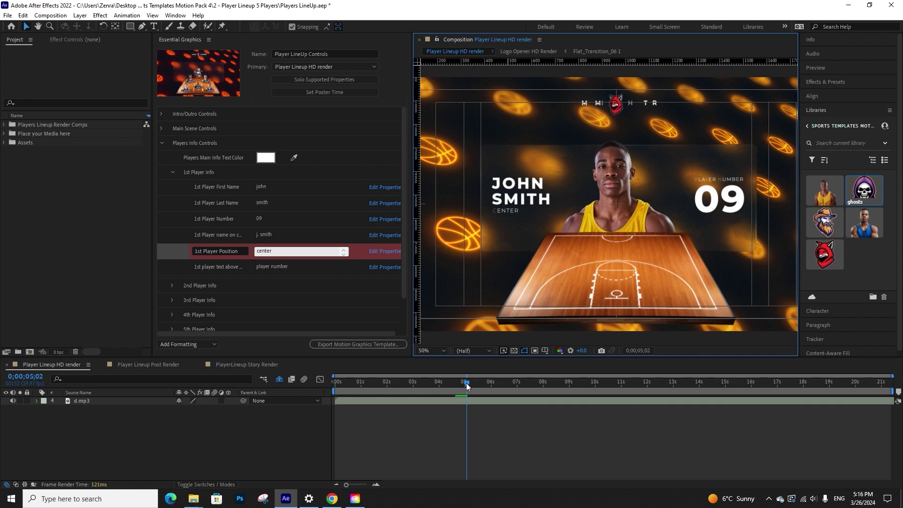
drag(467, 382, 478, 378)
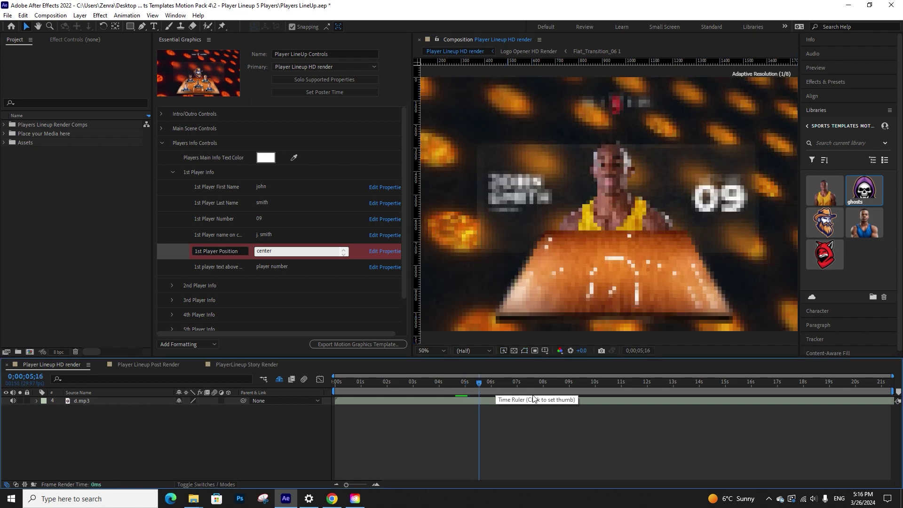
drag(479, 380, 483, 380)
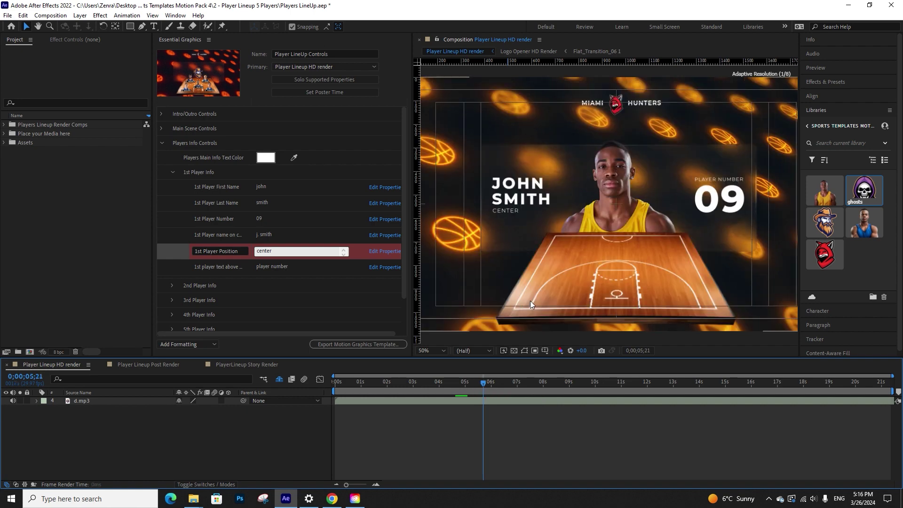
Set the HD composition's preview resolution to Quarter and play the end of the 1st player's scene
click(472, 351)
click(478, 404)
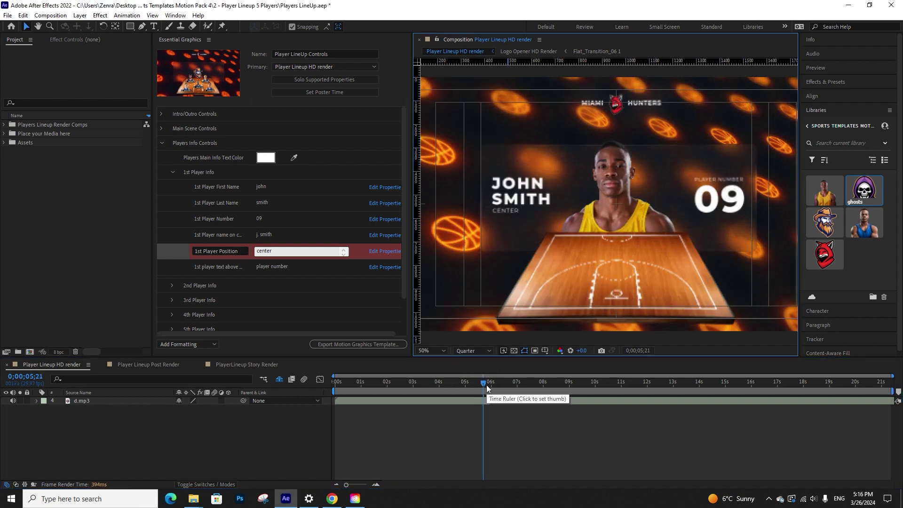
key(space)
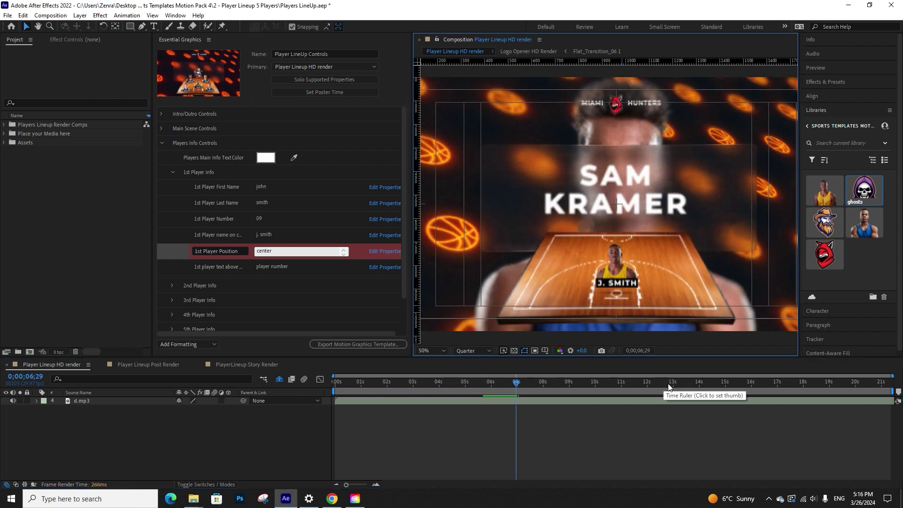
key(space)
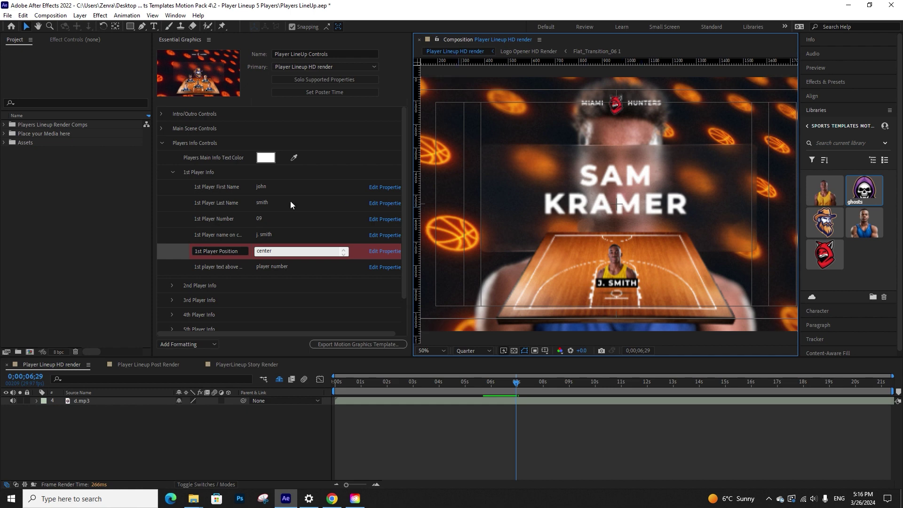
click(160, 143)
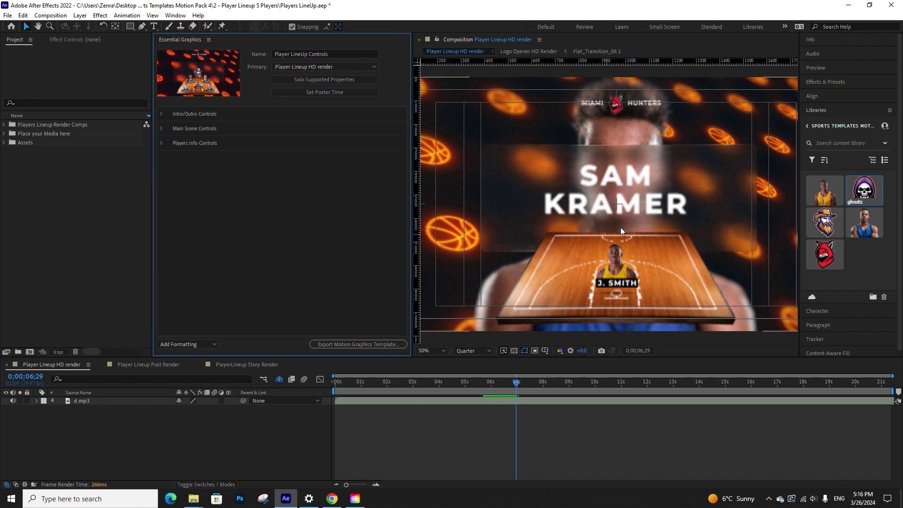
scroll(622, 226, down, 2)
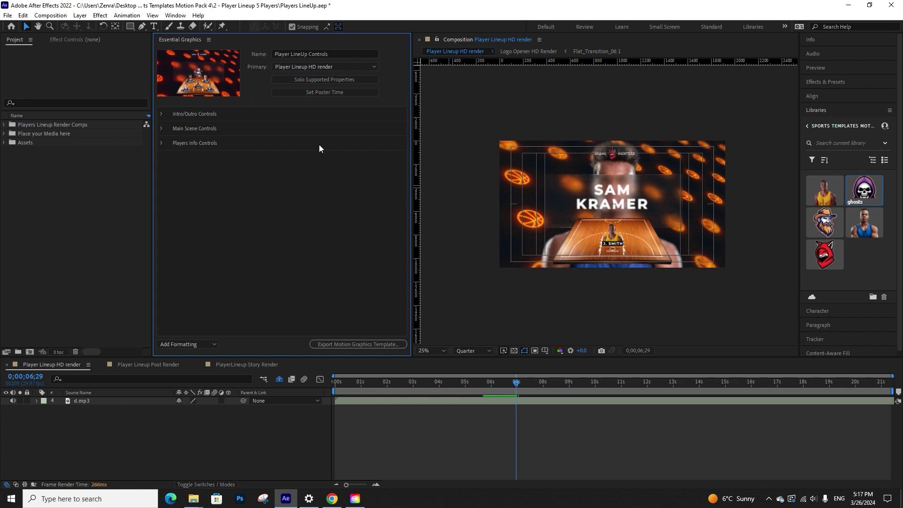
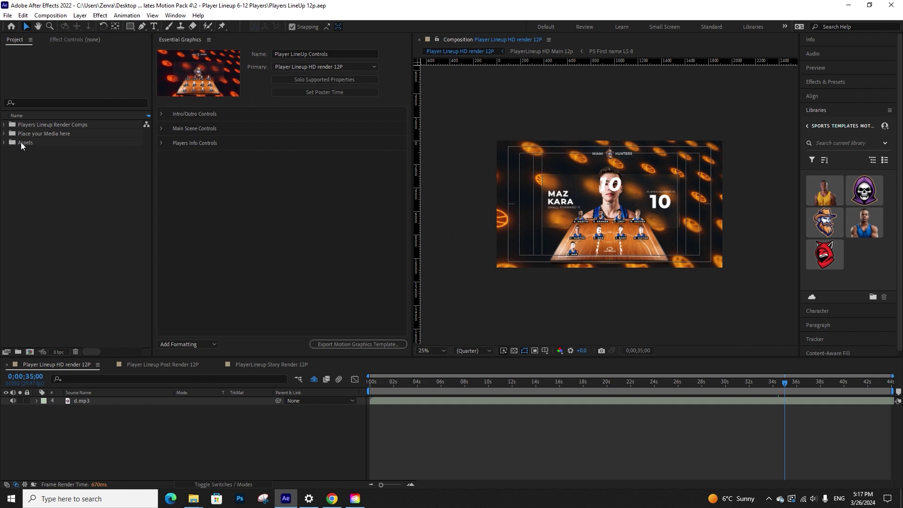
Expand the Players Lineup Render Comps folder and the Players Info Controls group to view the entries for up to 12 players
click(4, 125)
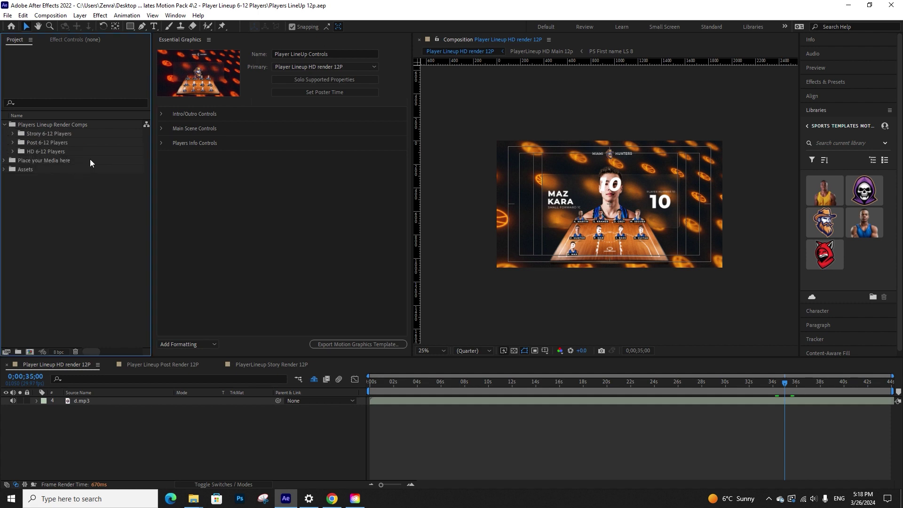
click(161, 143)
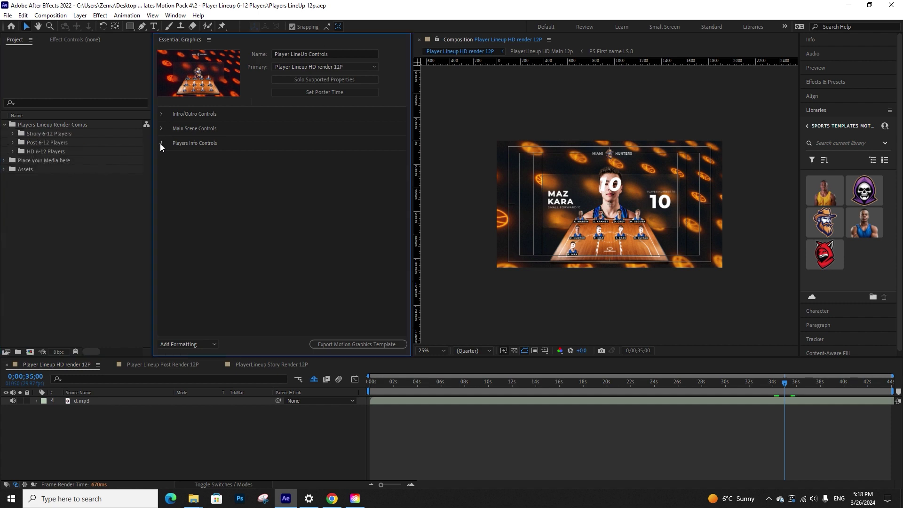
scroll(194, 216, down, 2)
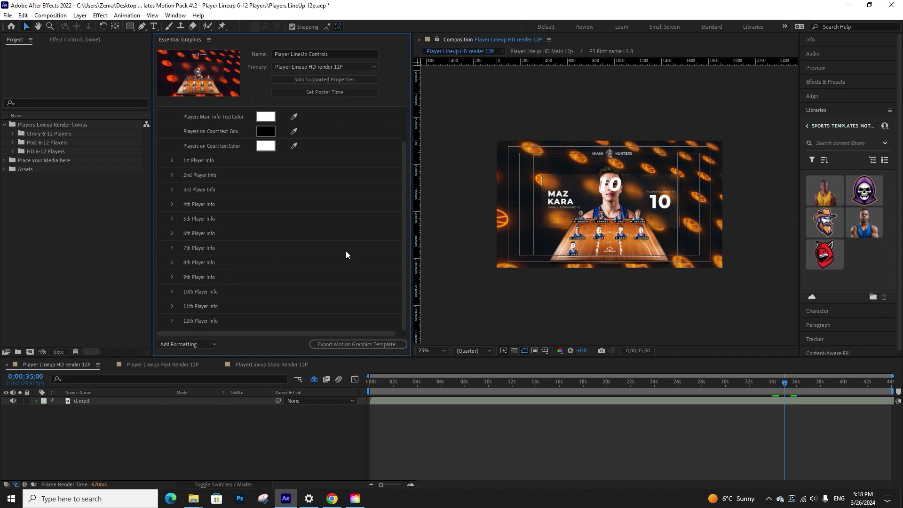
Open the Player Lineup HD render 8P composition from HD 6-12 Players and preview it from 0;00;29;29
click(12, 151)
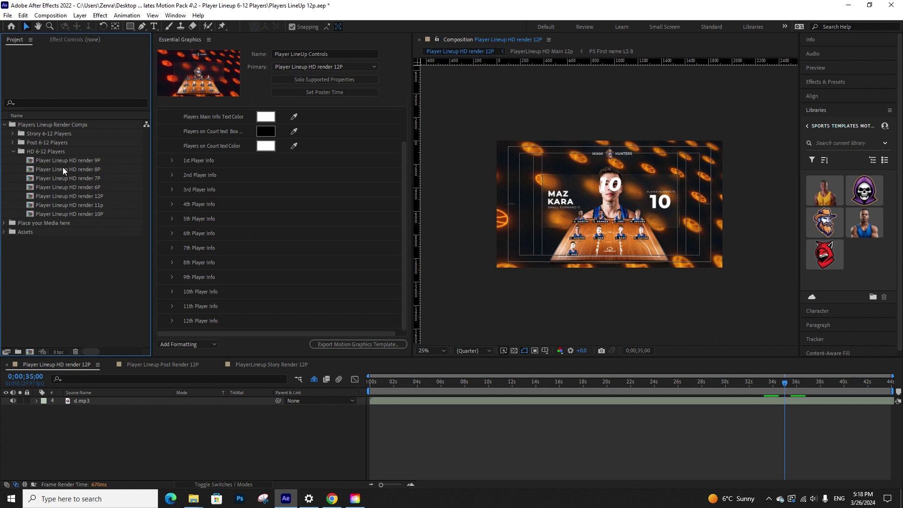
double_click(75, 169)
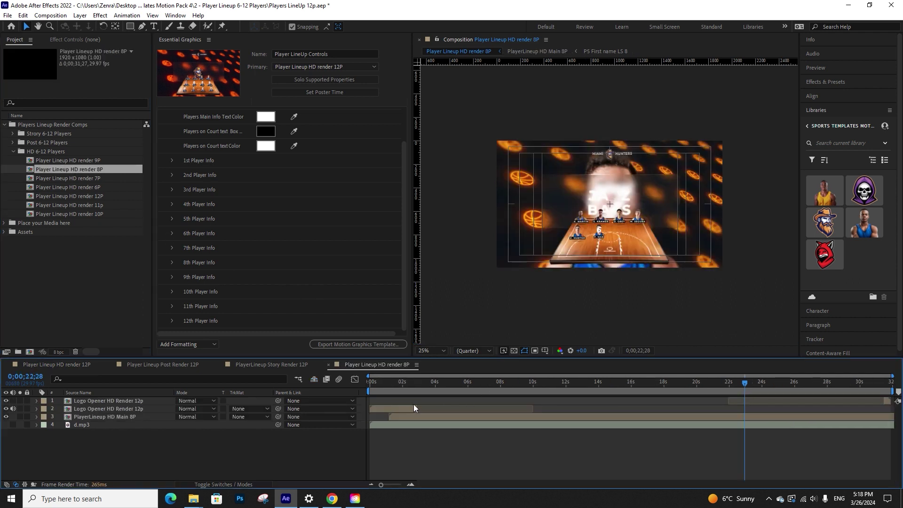
drag(376, 385, 859, 396)
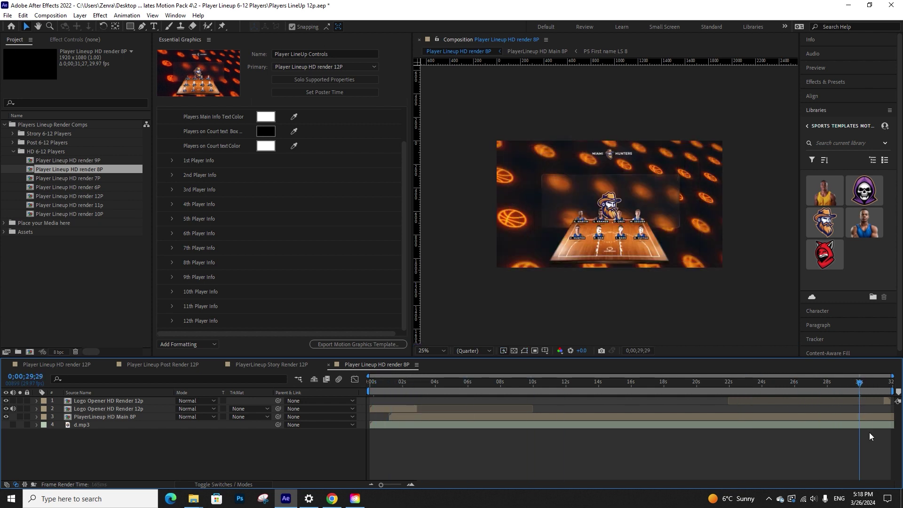
key(space)
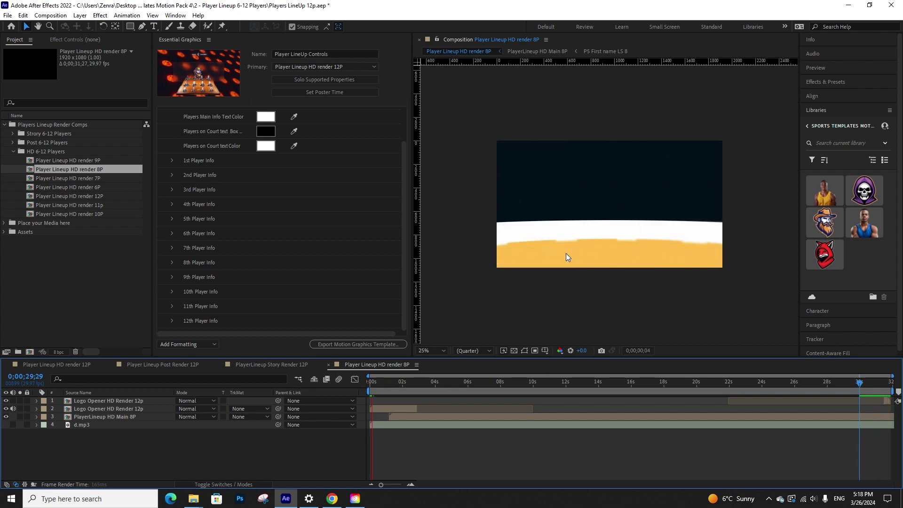
key(space)
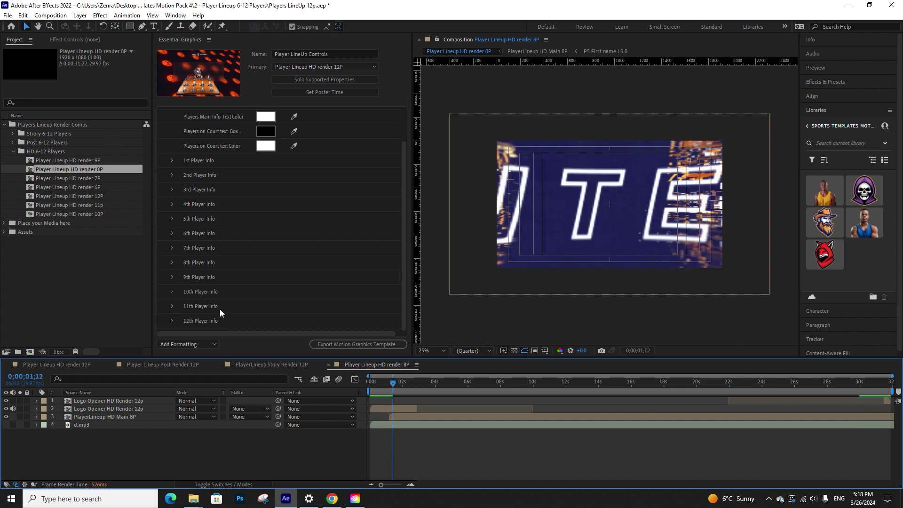
Browse the 6 to 12 player render compositions in the Post 6-12 Players and Strory 6-12 Players folders
scroll(217, 301, up, 3)
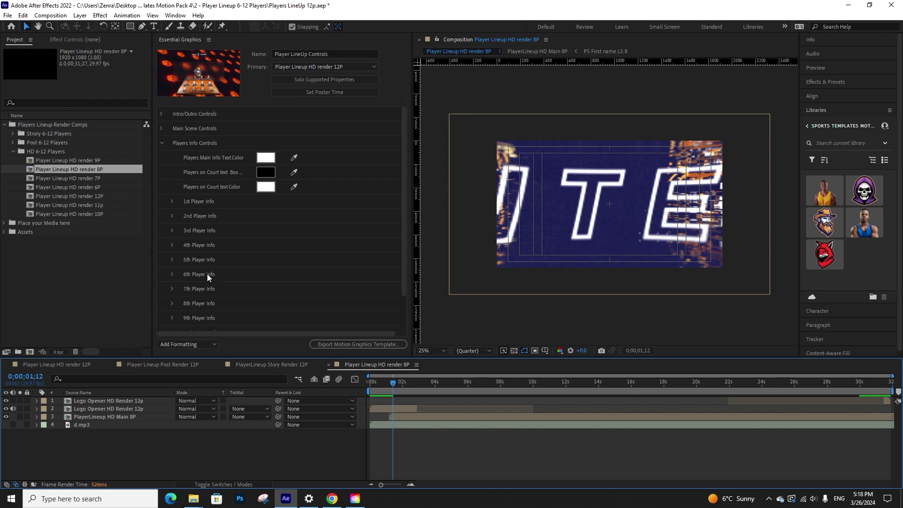
click(13, 151)
click(13, 143)
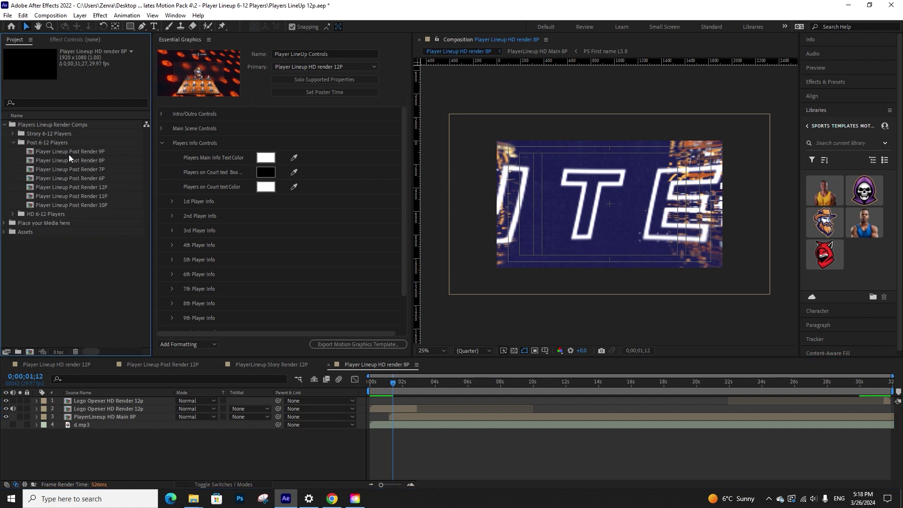
click(101, 179)
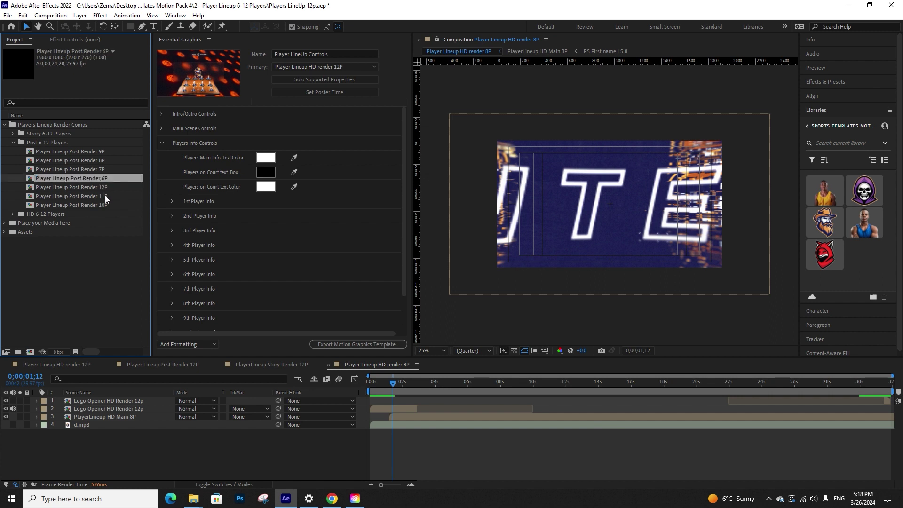
click(99, 188)
click(13, 142)
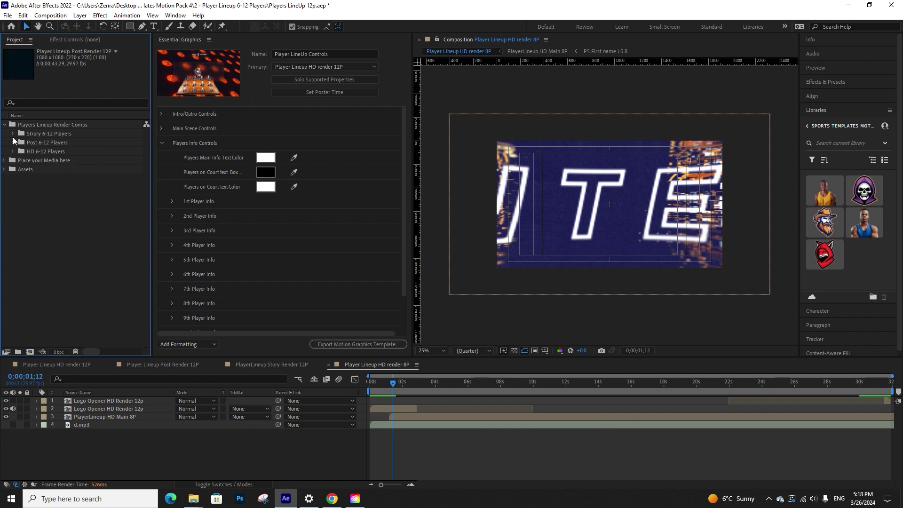
click(14, 134)
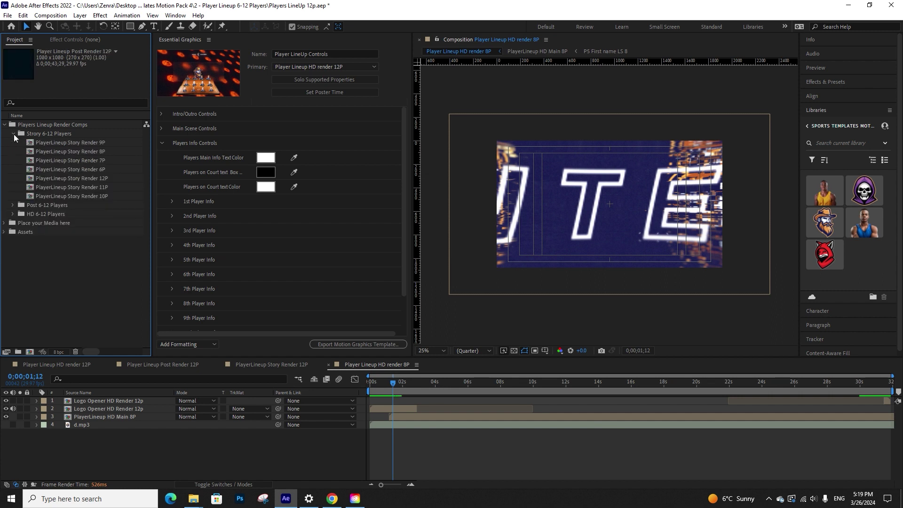
click(13, 134)
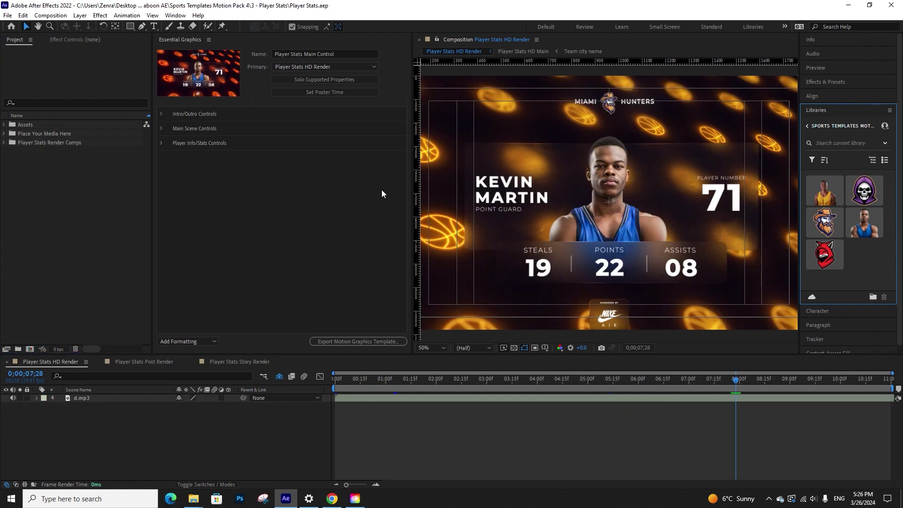
Review the Intro/Outro Controls group, and set the main scene's Team City to california and Team Name to foxes
click(161, 113)
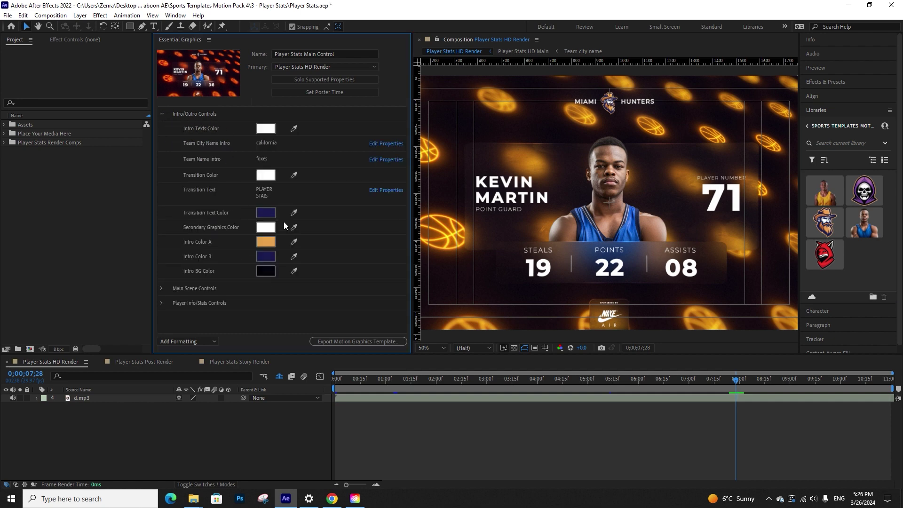
click(161, 114)
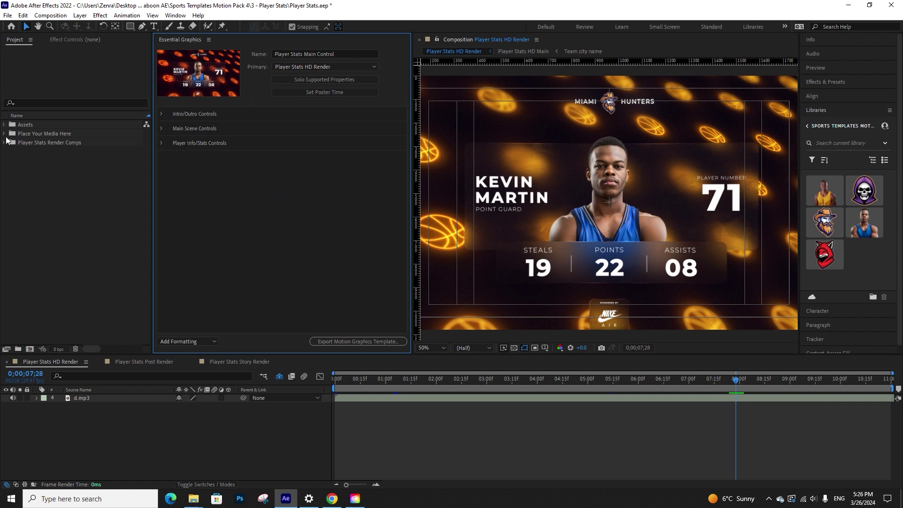
click(164, 129)
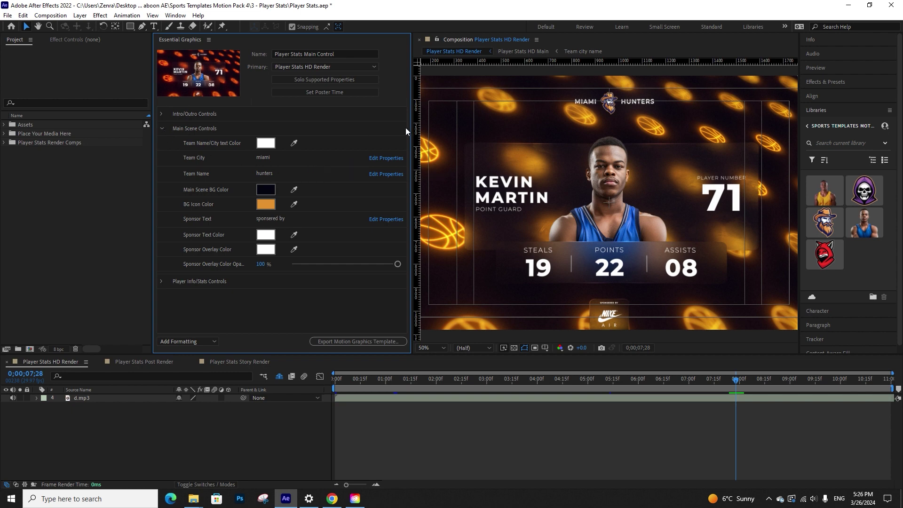
click(269, 157)
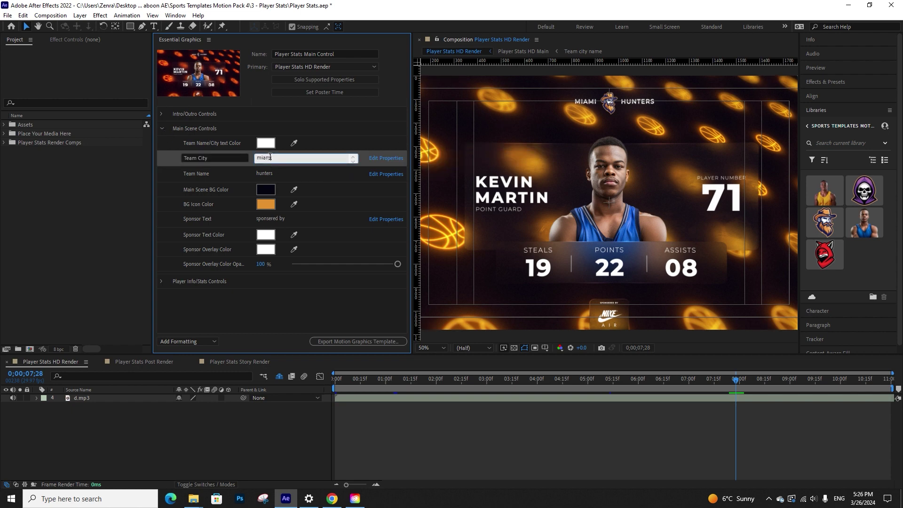
double_click(271, 158)
text(california)
click(267, 173)
double_click(267, 173)
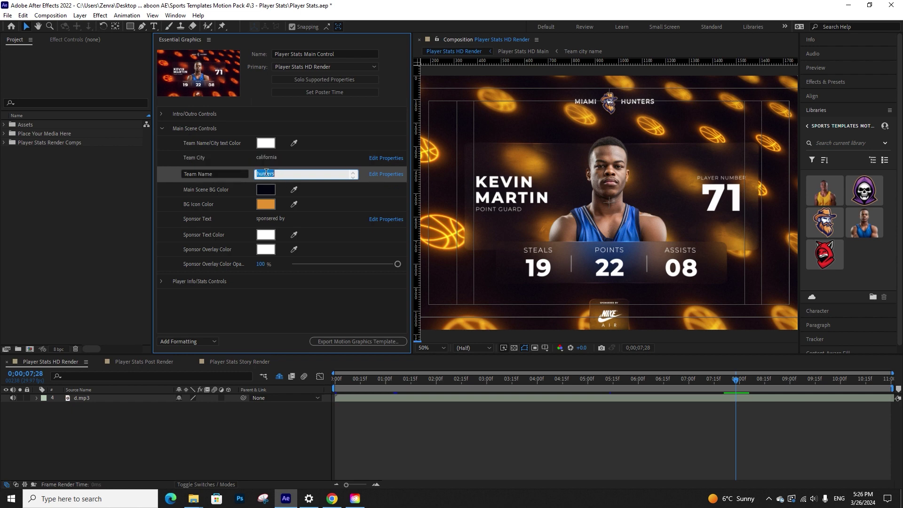
text(foxes)
key(Return)
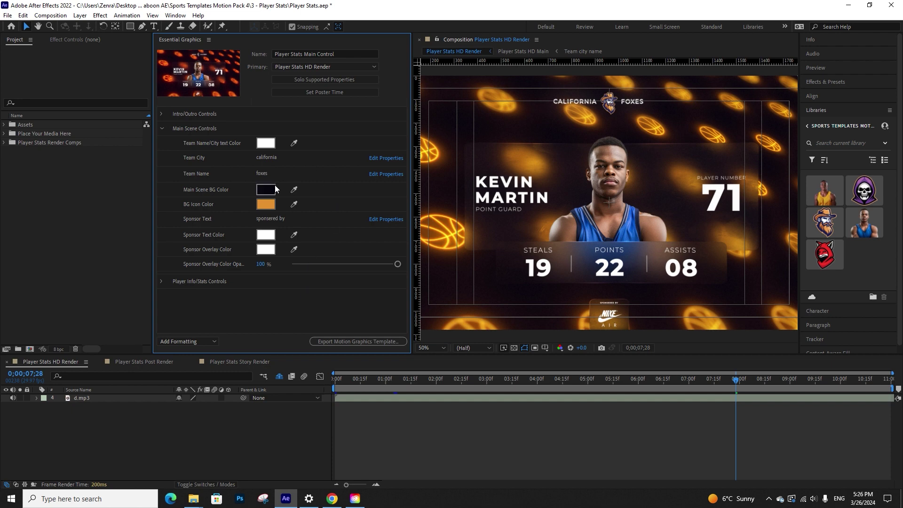
Set the main scene's BG Icon Color to the red sampled from the red mascot logo in the library
click(299, 208)
click(825, 245)
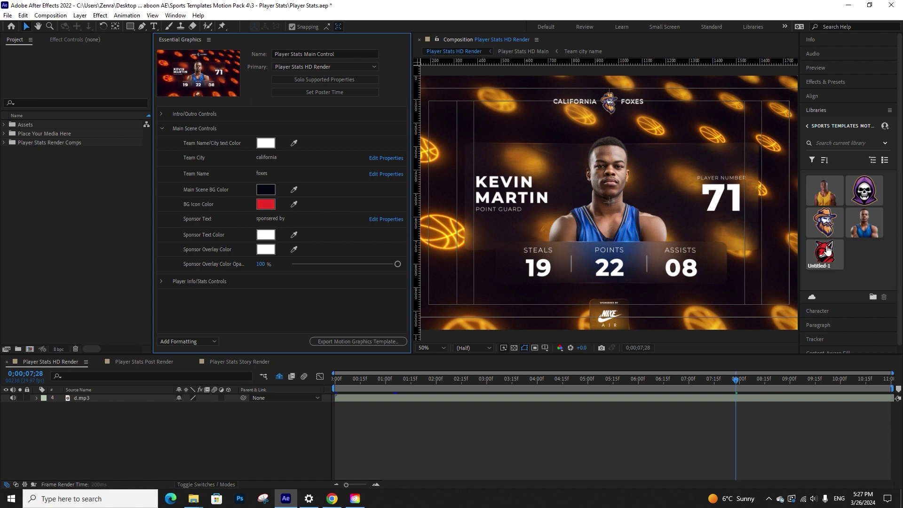
click(243, 407)
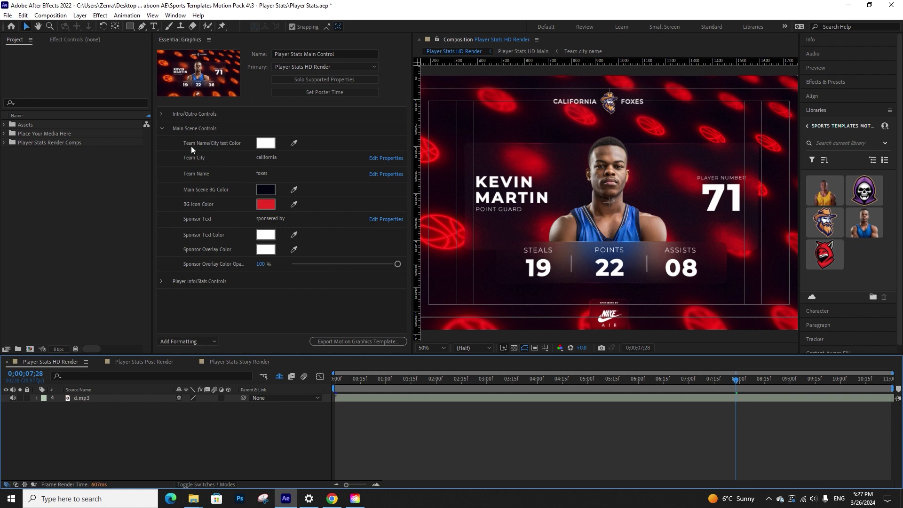
click(162, 128)
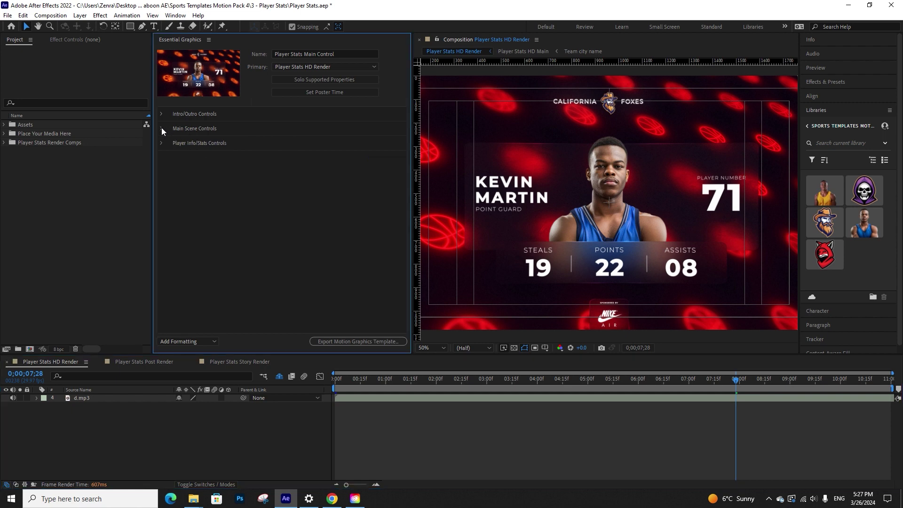
In the Place your player pic here composition, hide the blue-jersey player's picture and add the asfas picture from the library
double_click(13, 134)
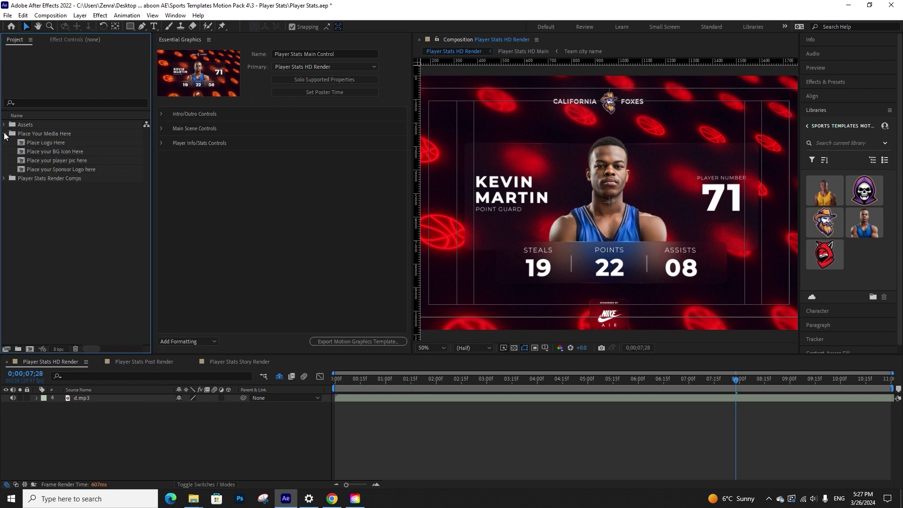
double_click(64, 161)
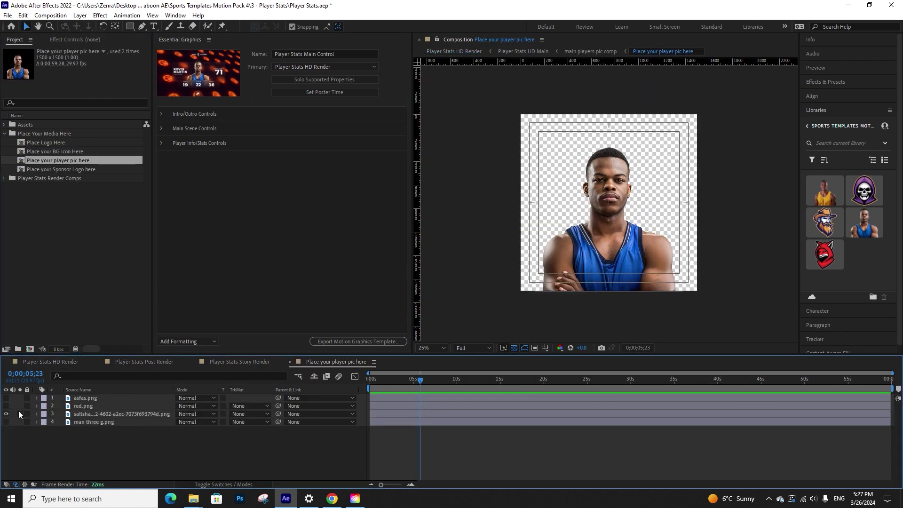
click(6, 414)
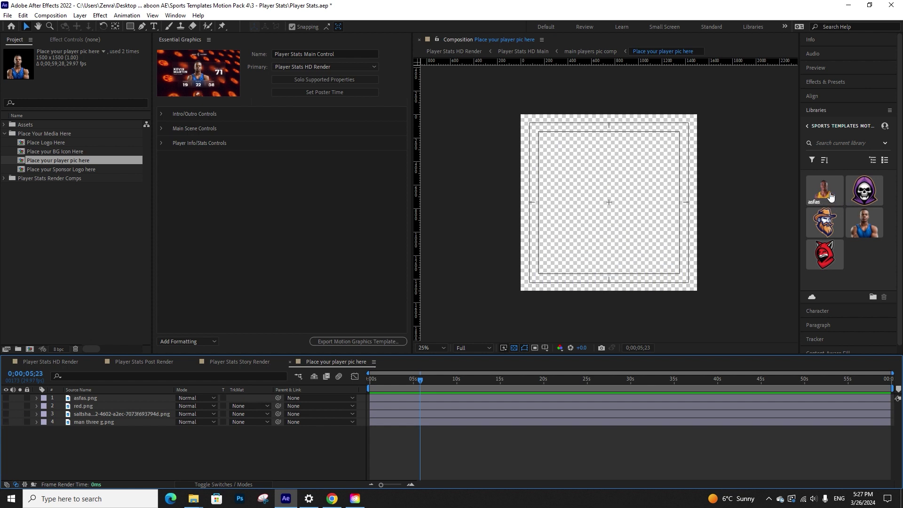
drag(830, 197, 196, 408)
Scale the asfas layer to 157% using the hidden player picture as a size reference, and return to the Player Stats Story Render composition
key(s)
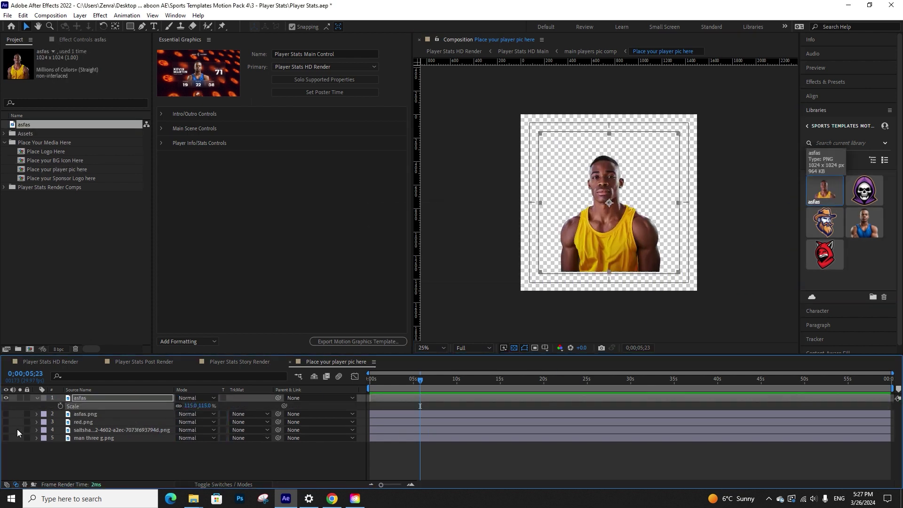
click(6, 430)
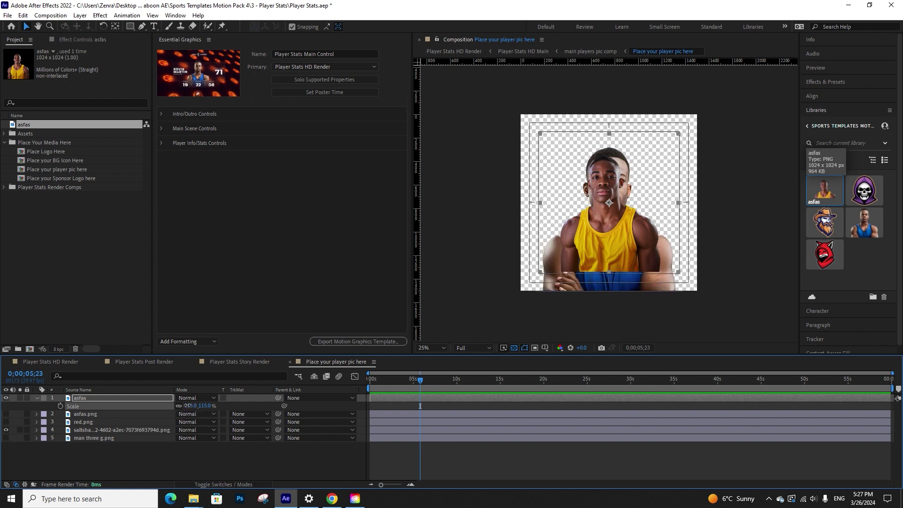
drag(190, 405, 199, 398)
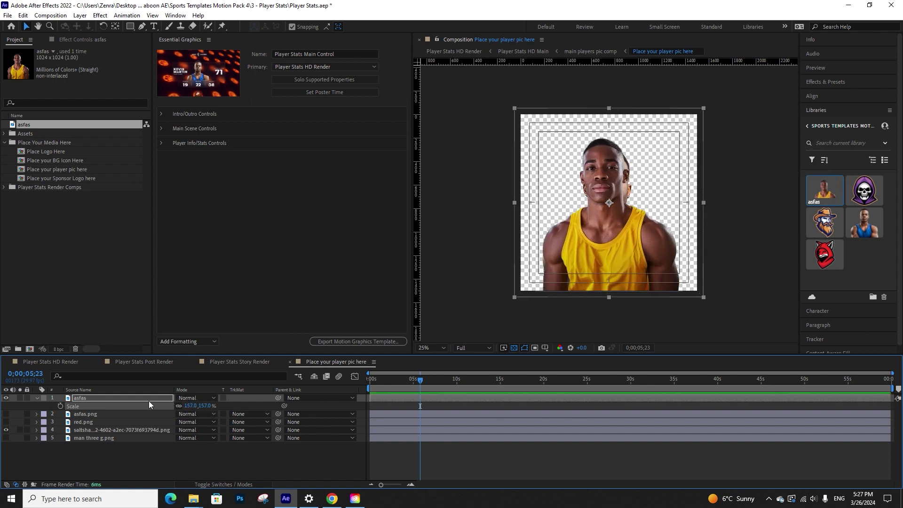
click(6, 430)
click(290, 362)
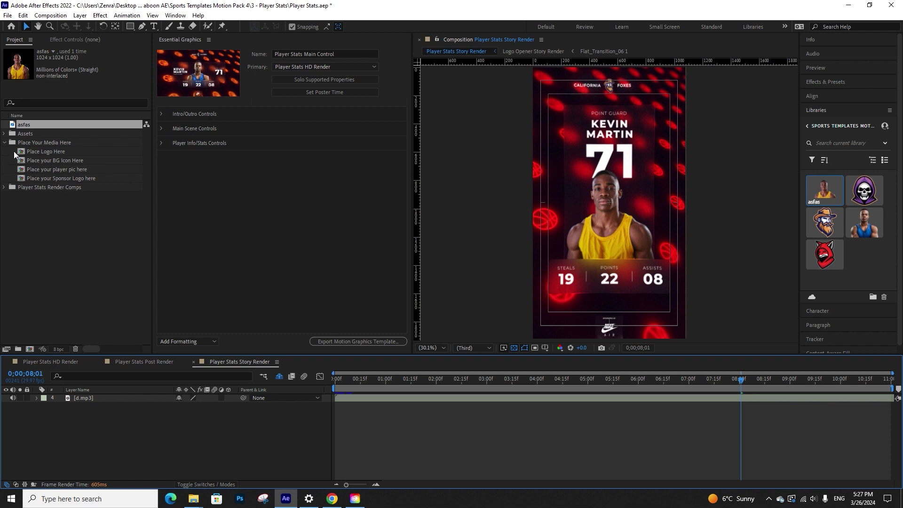
Collapse the Place Your Media Here folder and expand the Player Info Controls within Player Info/Stats Controls
click(5, 142)
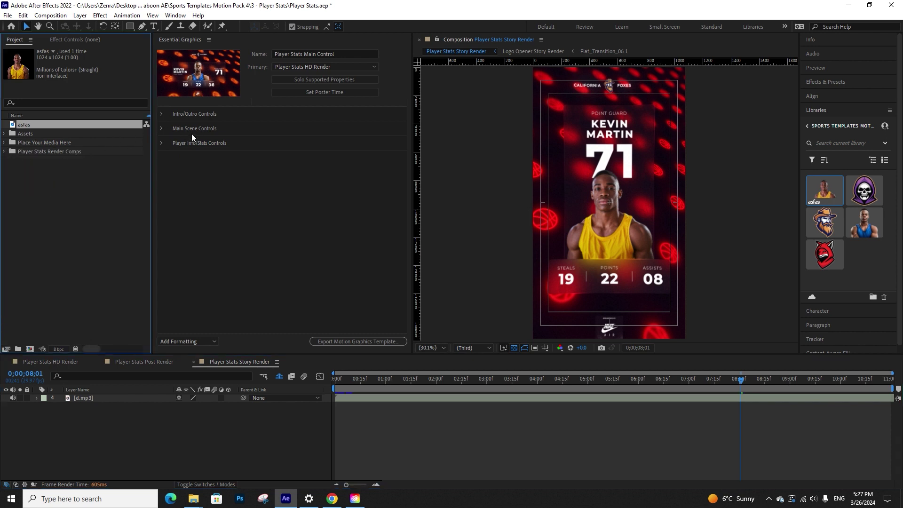
click(161, 144)
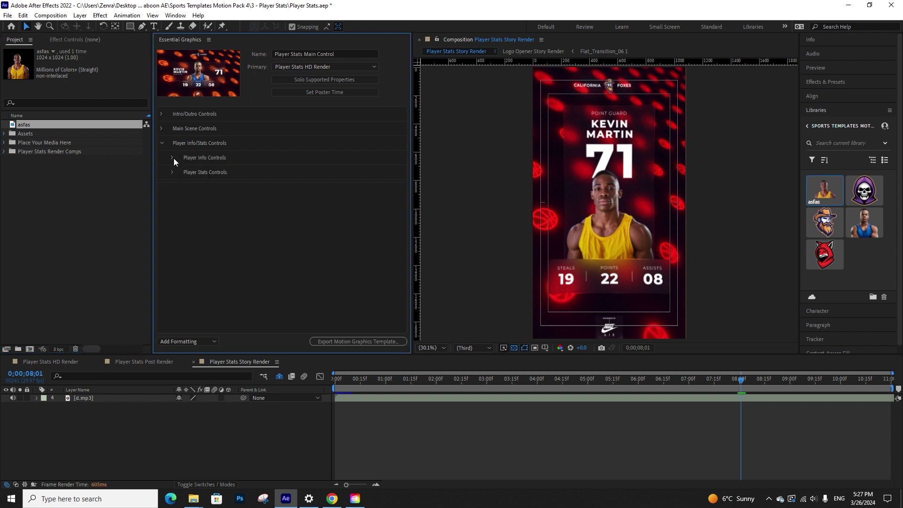
click(172, 158)
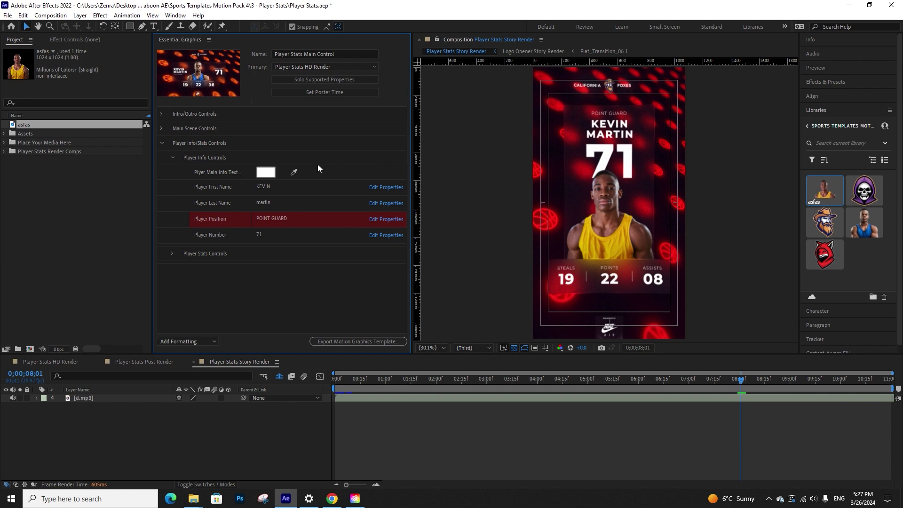
Try red as the player's main info text color and restore it to white
click(267, 173)
drag(649, 283, 668, 284)
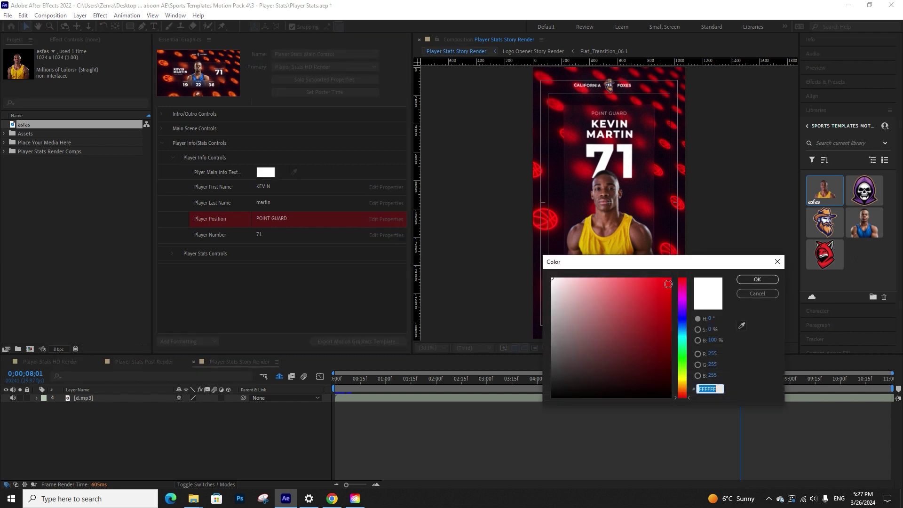
click(757, 279)
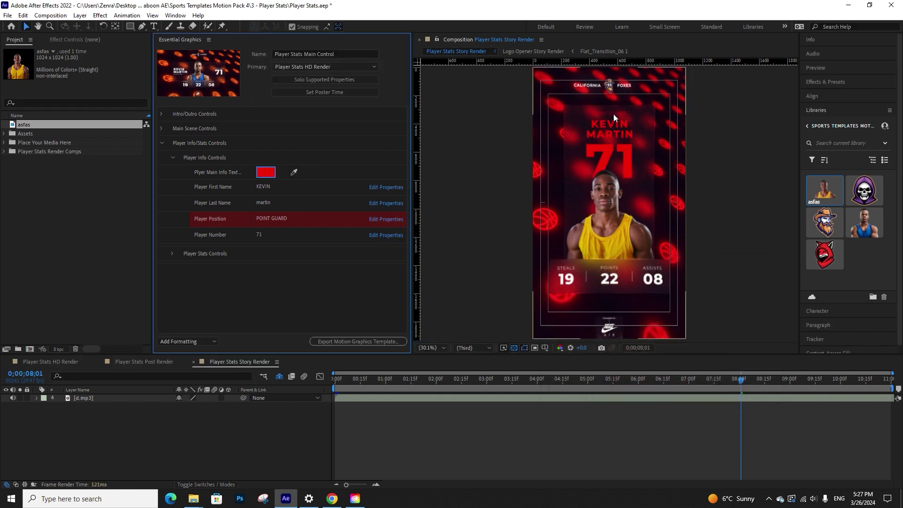
click(266, 172)
drag(564, 286, 532, 266)
click(746, 280)
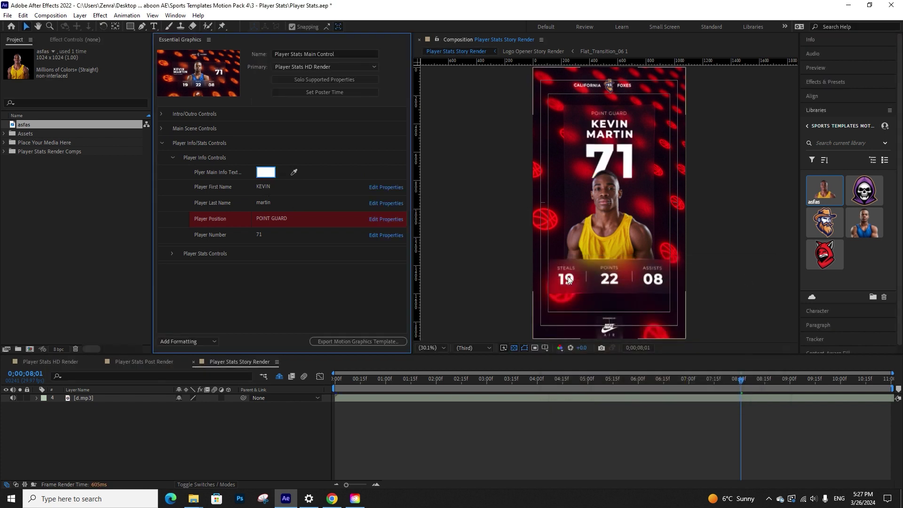
Replace the player's first name and last name with the new player's name
click(264, 186)
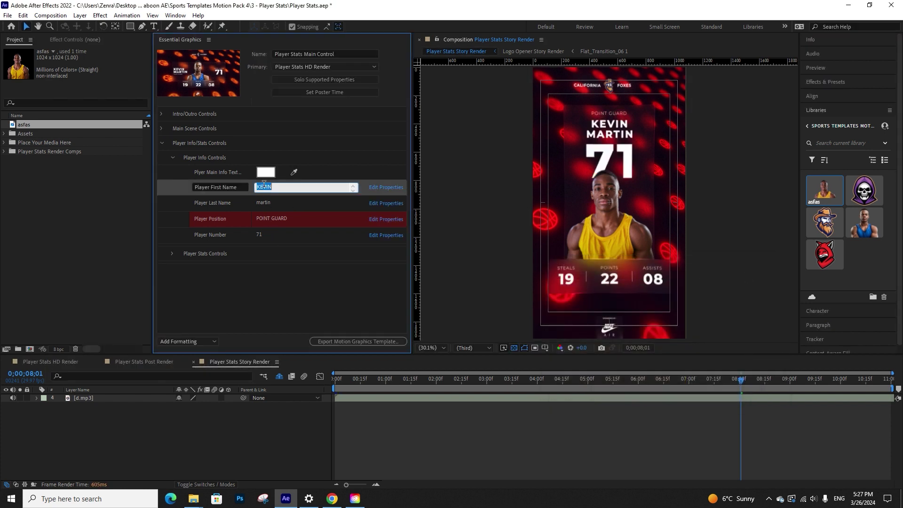
text(john)
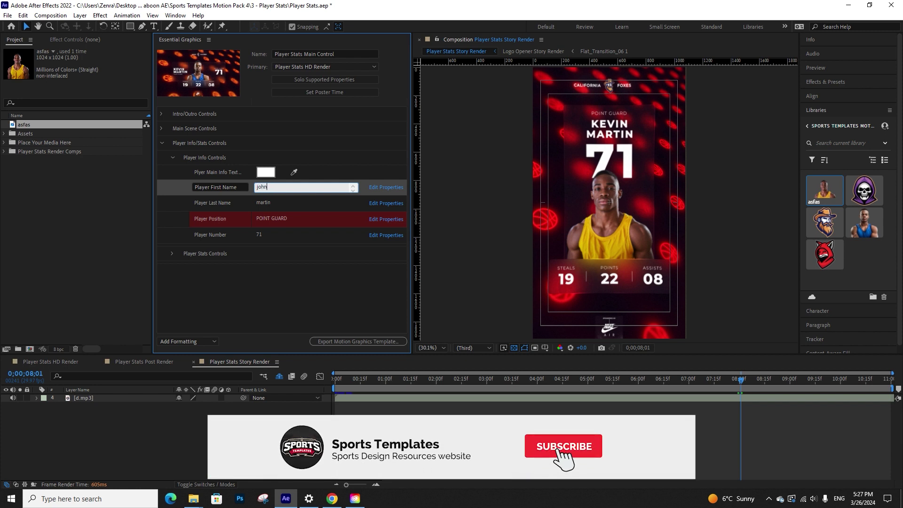
click(260, 202)
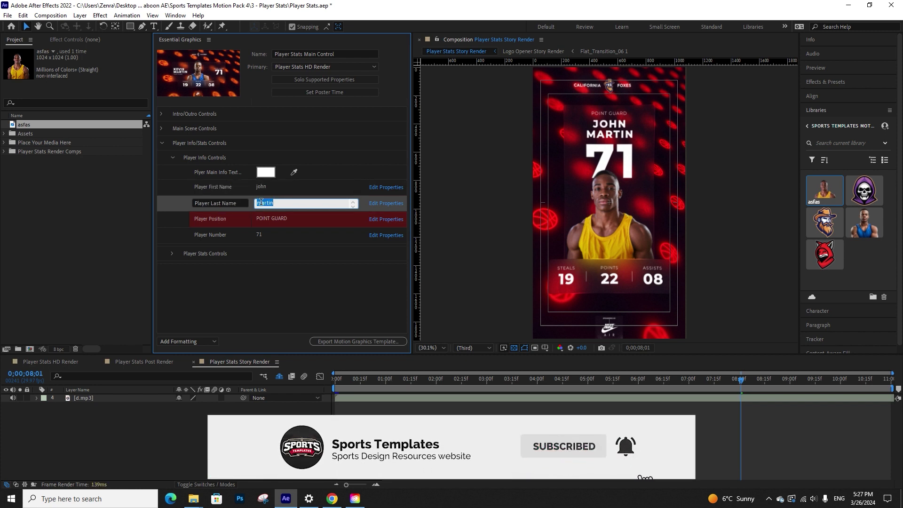
text(smith)
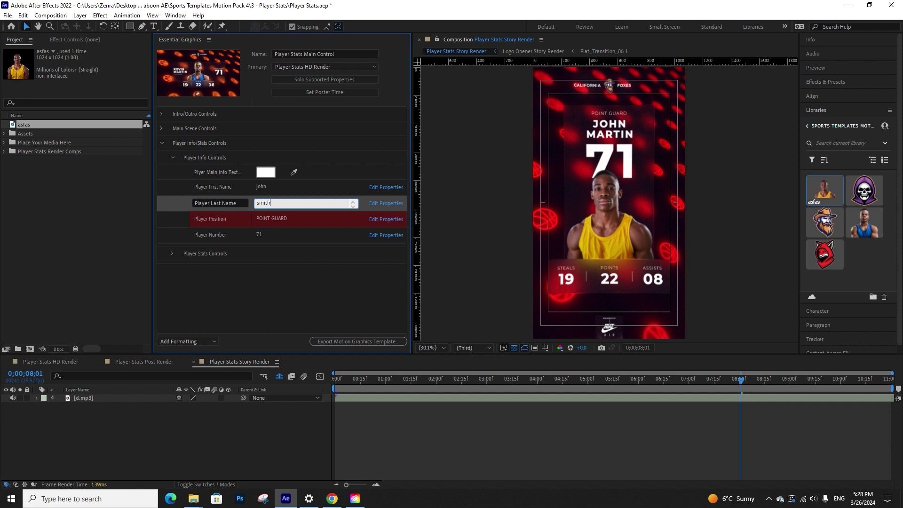
click(301, 298)
Set the Player Position to center and the Player Number to 99, and collapse the Player Info Controls
double_click(283, 217)
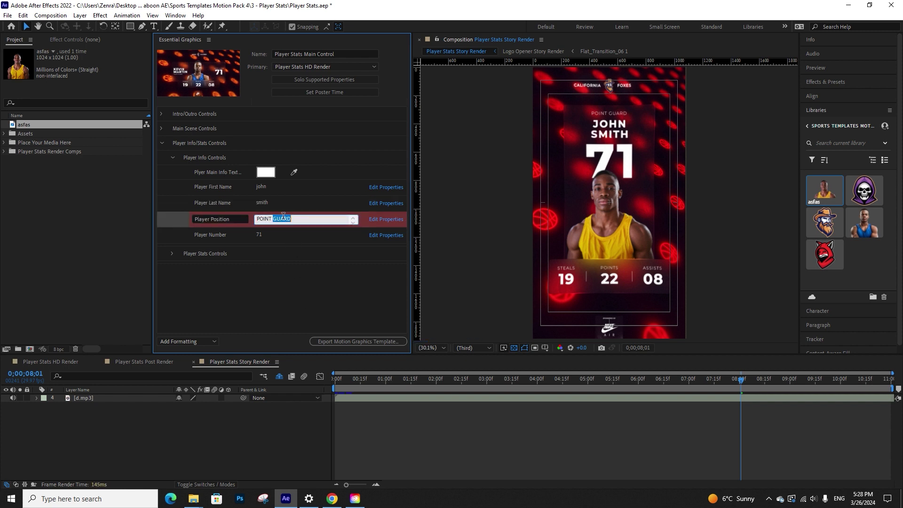
key(ctrl+a)
text(cente)
click(321, 295)
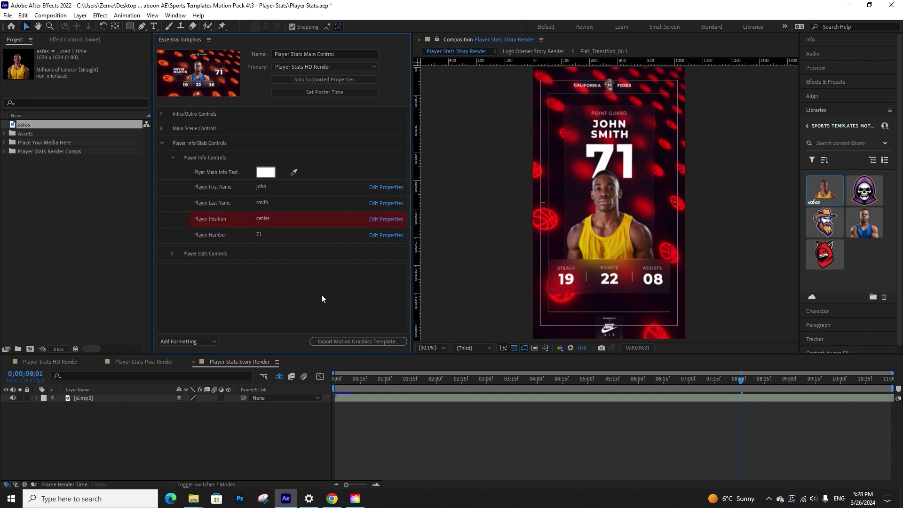
double_click(262, 234)
text(99)
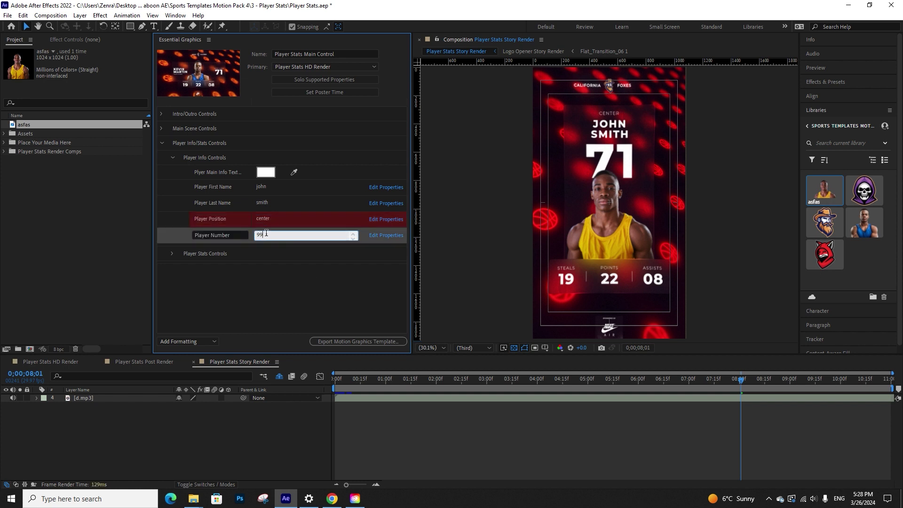
click(267, 287)
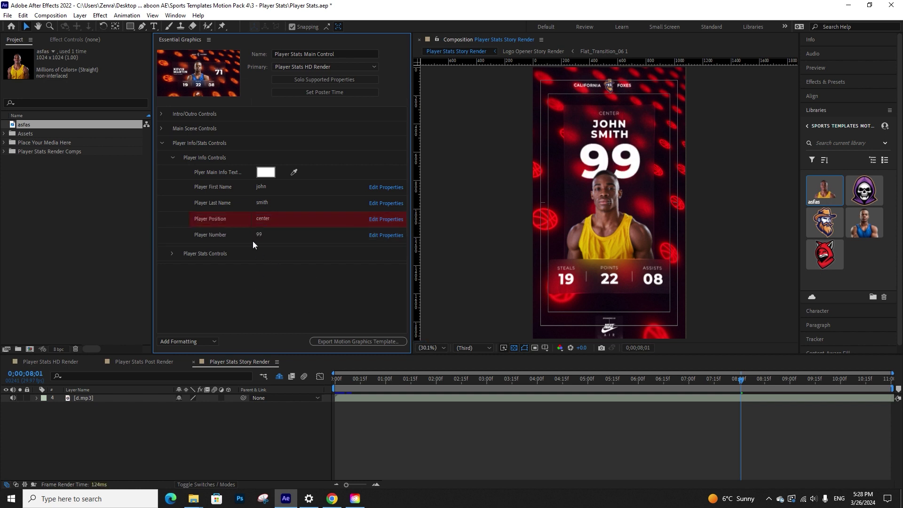
click(172, 158)
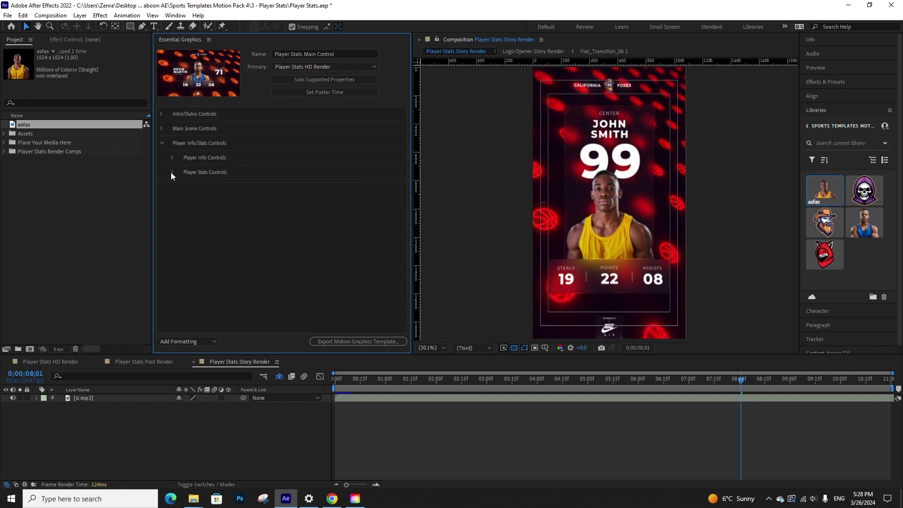
Expand the Player Stats Controls, try red as the Stats Name Color and restore it to white
click(172, 172)
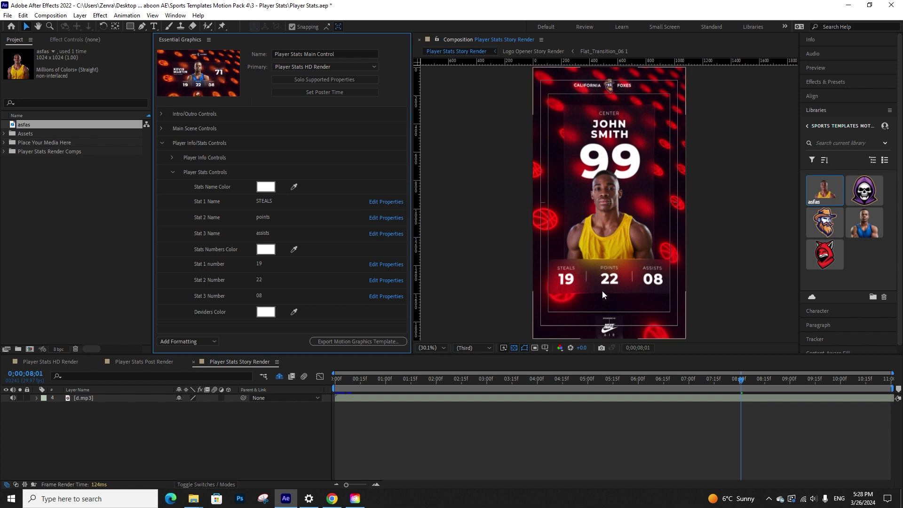
click(265, 187)
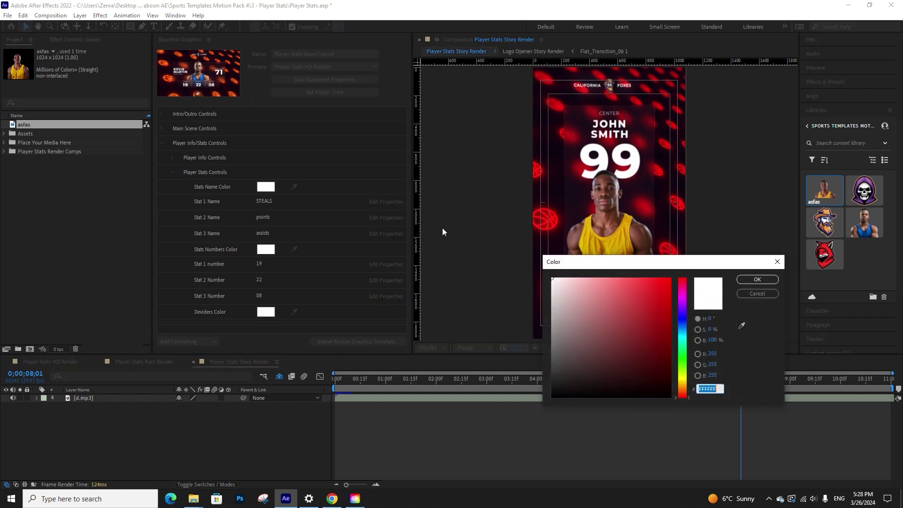
click(658, 281)
click(752, 279)
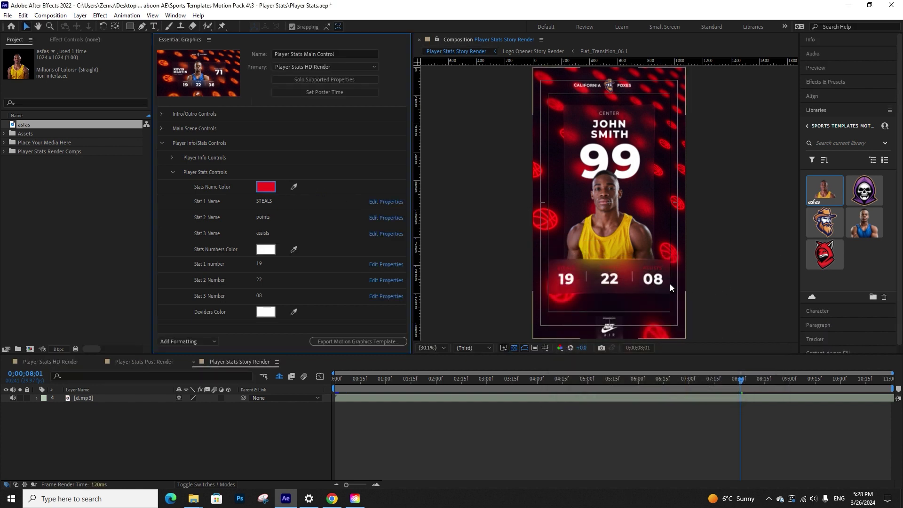
click(266, 187)
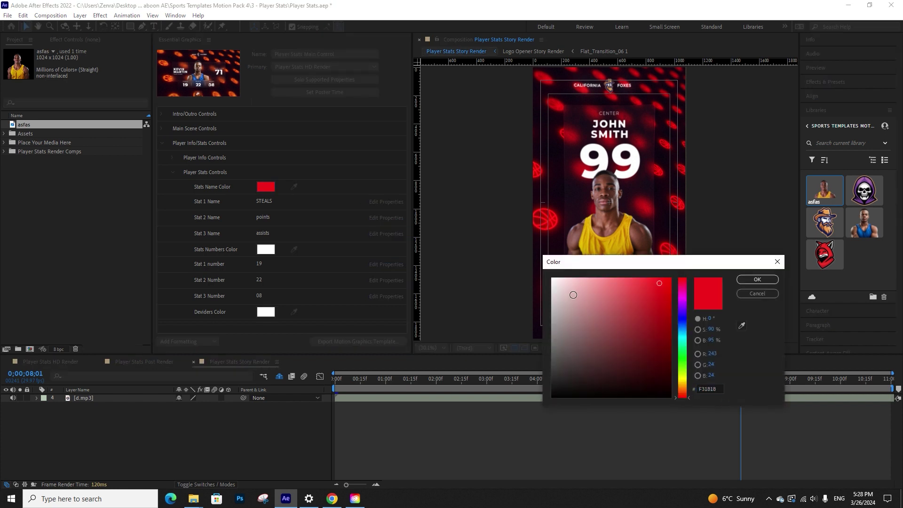
click(757, 280)
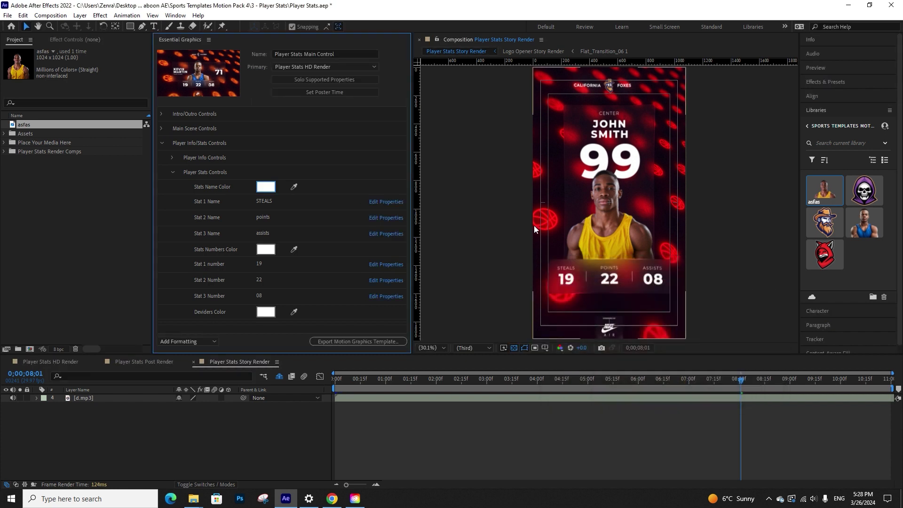
Rename the three player stats: Stat 1 to shots, Stat 2 to balls and Stat 3 to fff
click(268, 201)
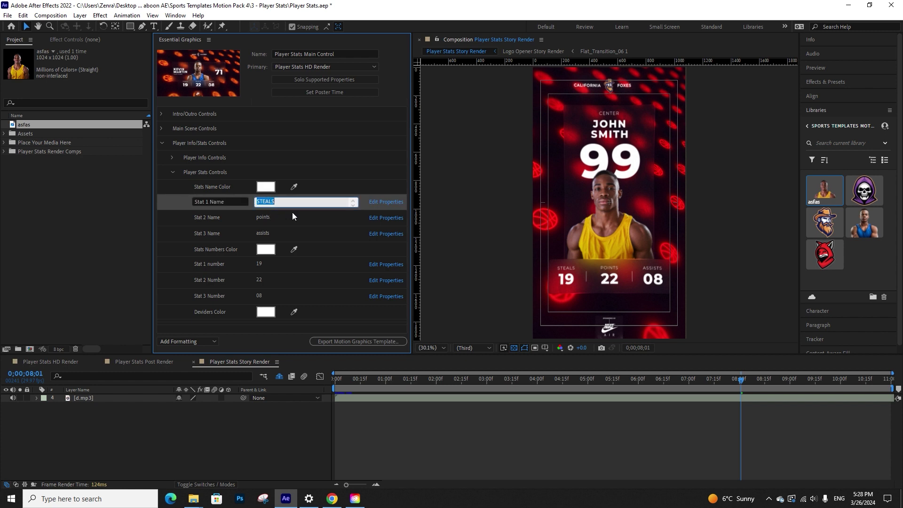
text(shots)
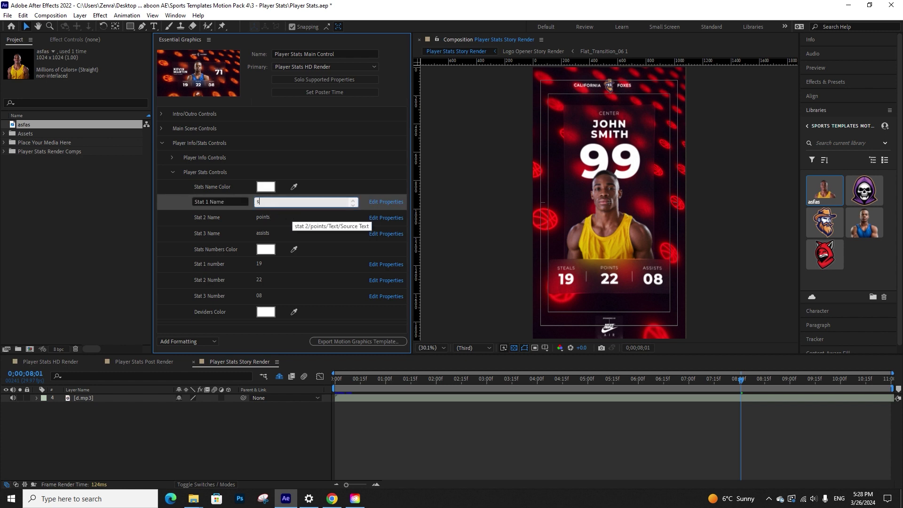
click(252, 424)
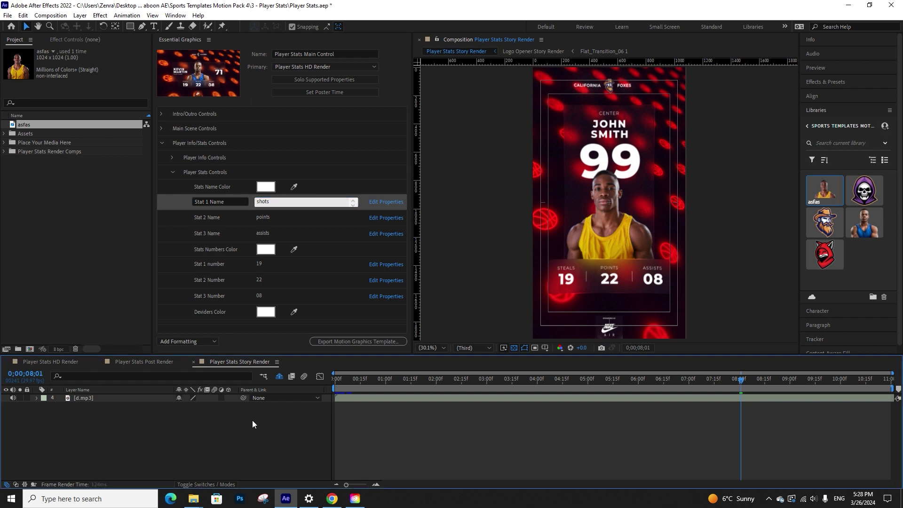
click(261, 217)
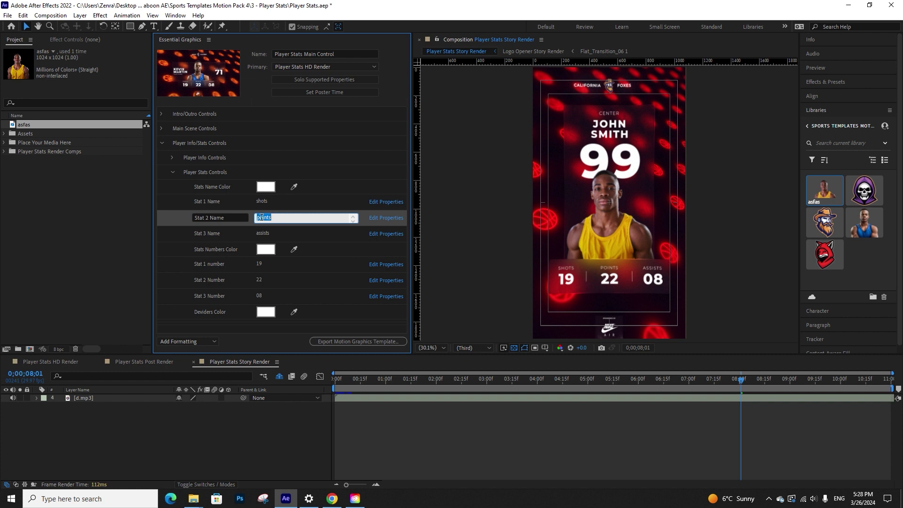
text(balls)
click(228, 416)
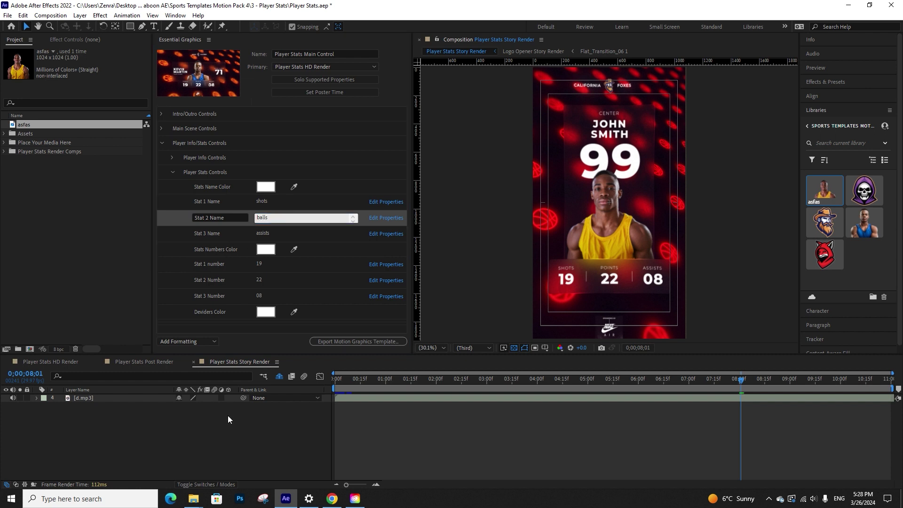
click(264, 234)
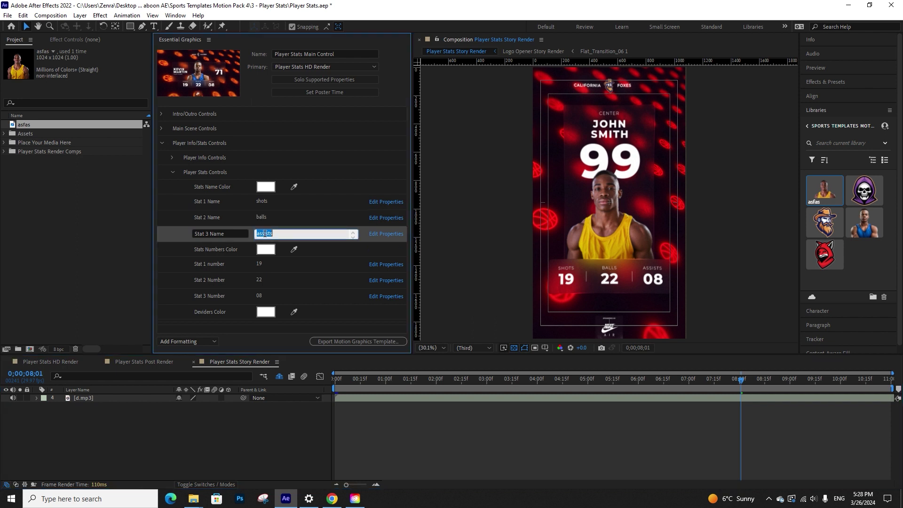
text(fff)
click(202, 434)
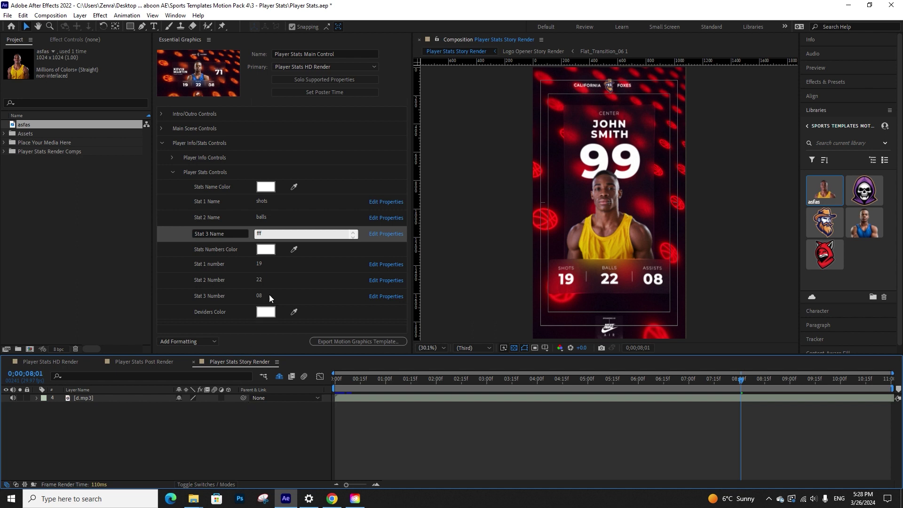
Set the Stats Numbers Color to the dark golden yellow D7A202
click(272, 253)
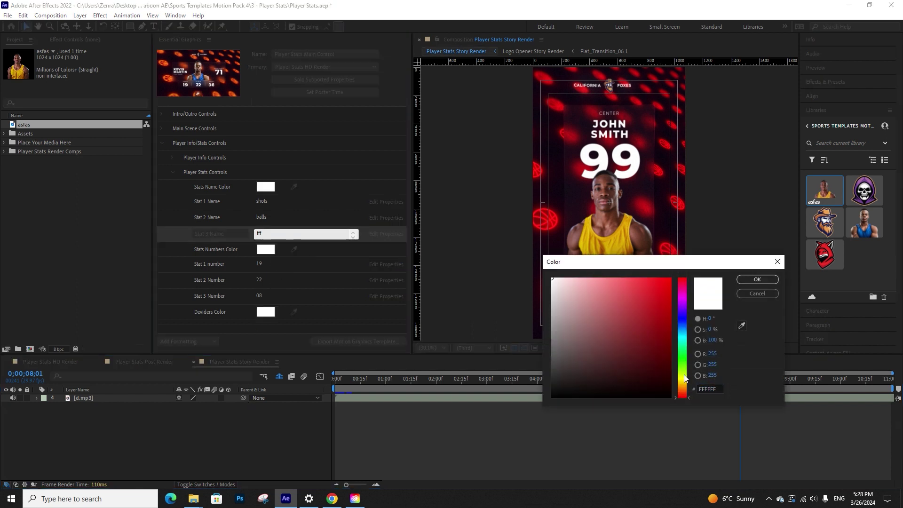
click(683, 380)
click(683, 379)
click(670, 298)
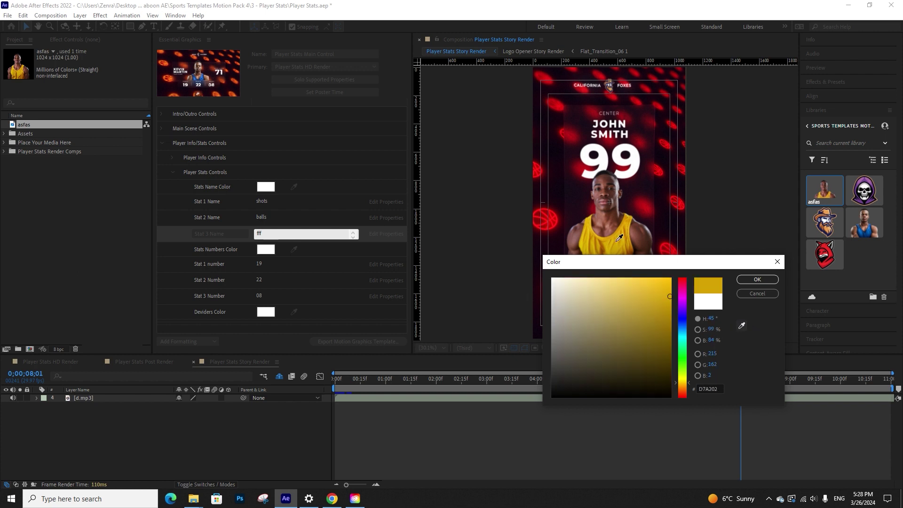
click(755, 279)
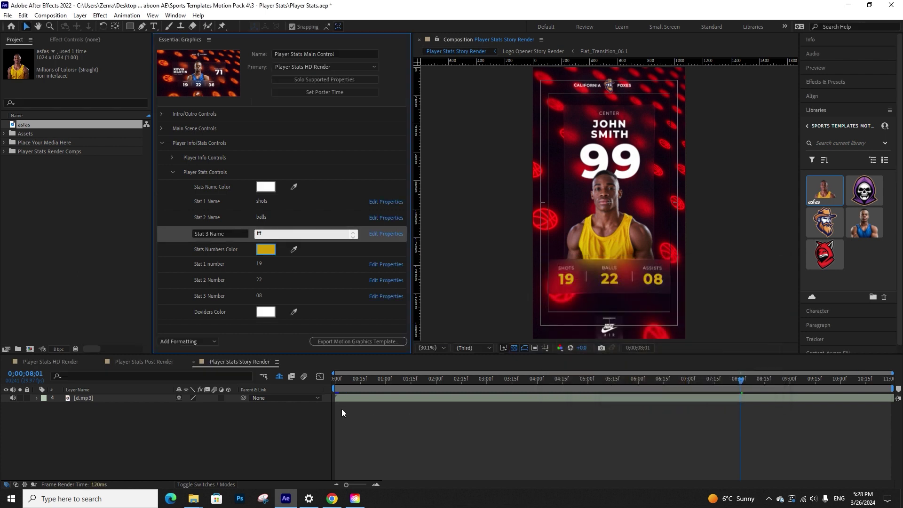
click(225, 429)
Set the Stat 1 number to 33, the Stat 2 number to 73 and the Stat 3 number to 24
click(259, 264)
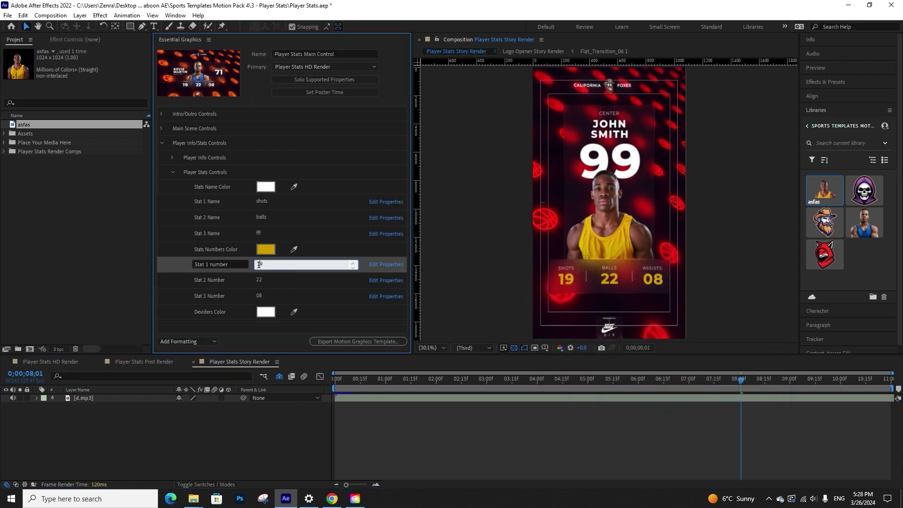
text(33)
click(258, 407)
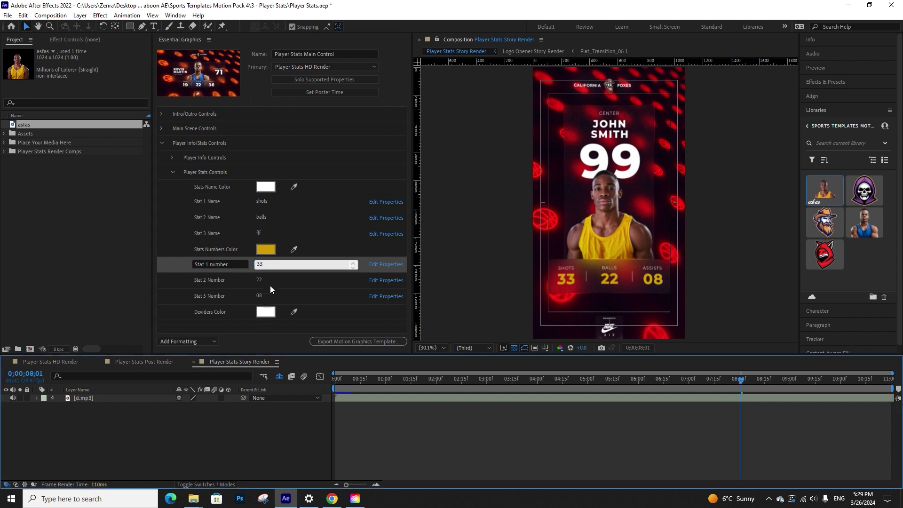
click(259, 280)
key(BackSpace)
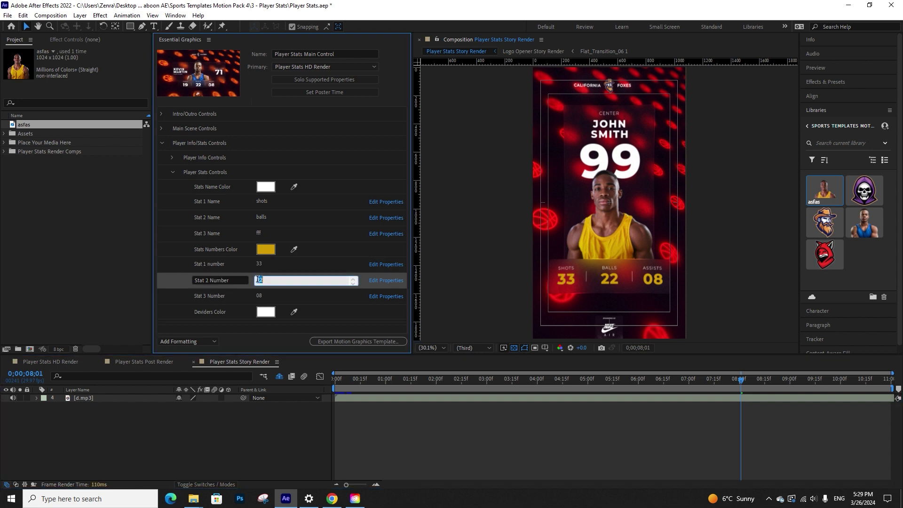
text(73)
click(273, 406)
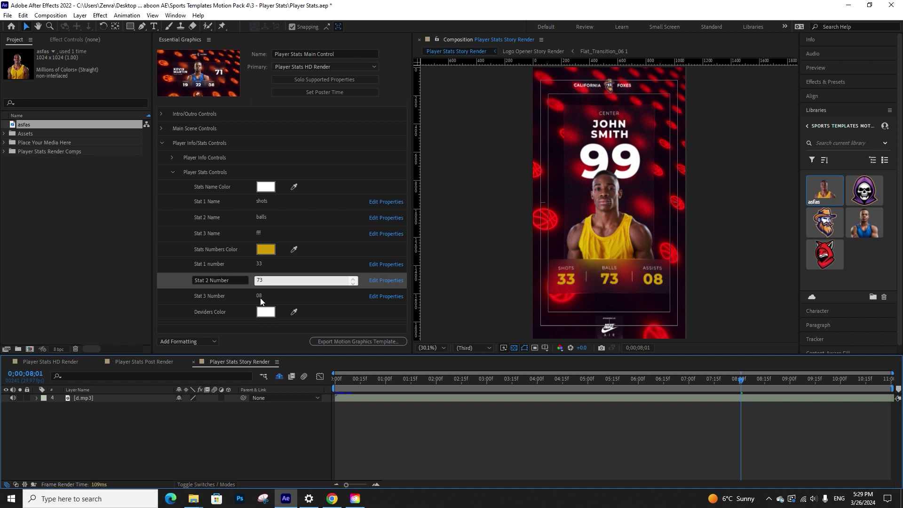
click(259, 297)
key(BackSpace)
text(24)
click(258, 430)
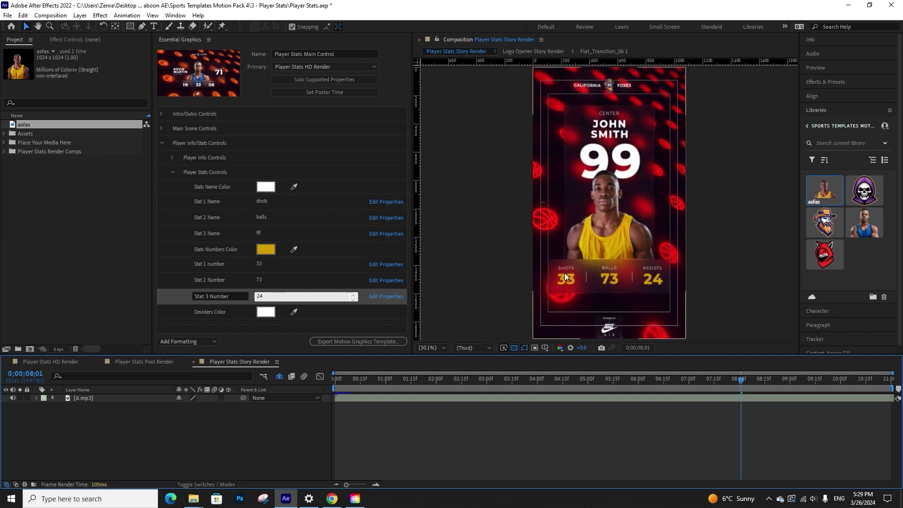
Set the Deviders Color to a golden yellow sampled from the player's jersey, and collapse the Player Stats Controls
click(265, 312)
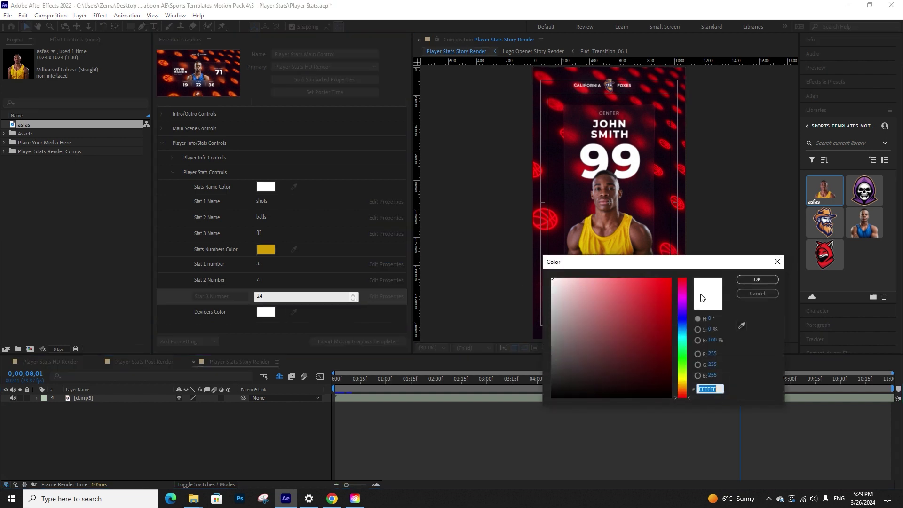
click(741, 325)
click(636, 254)
click(757, 278)
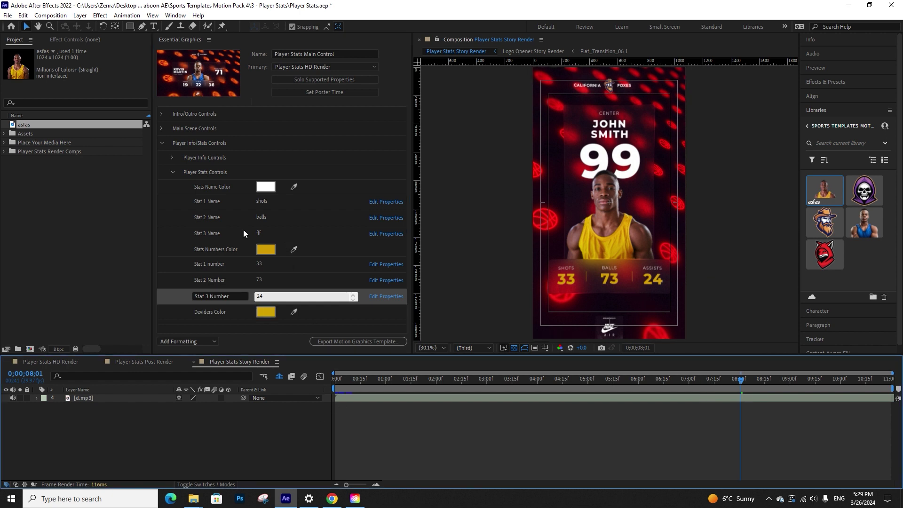
click(171, 172)
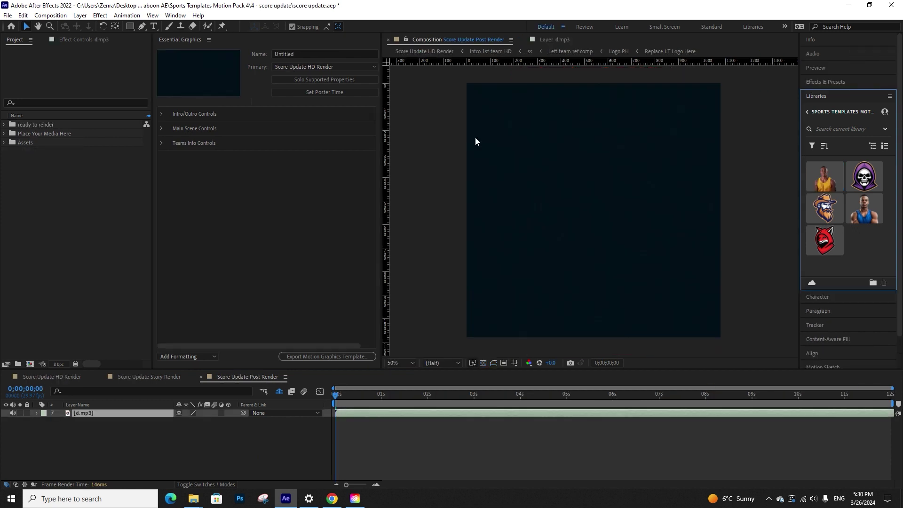
Show the Score Update HD Render composition and scrub through its first five seconds to preview both team intros
click(76, 375)
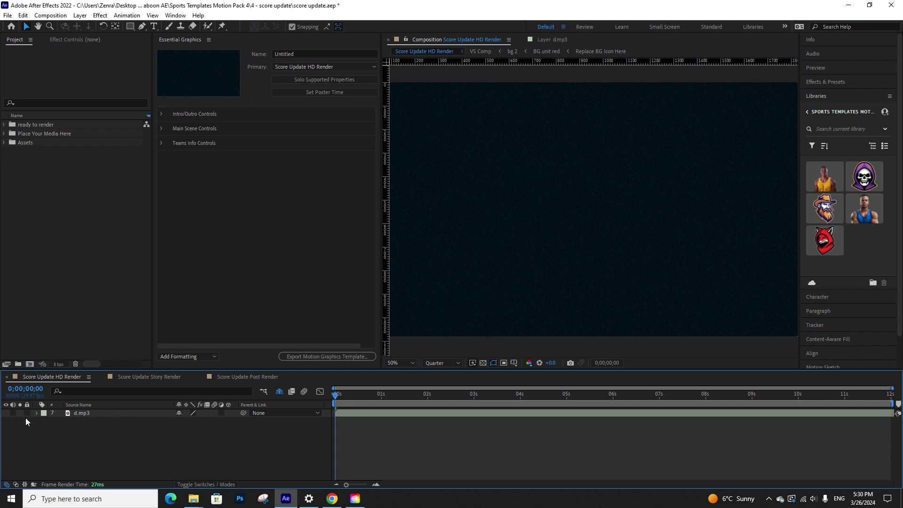
click(101, 413)
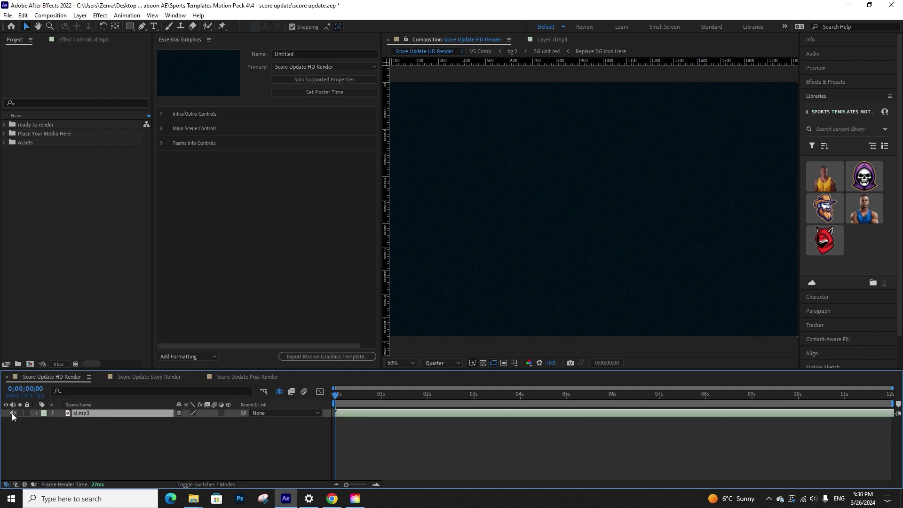
drag(335, 394, 368, 390)
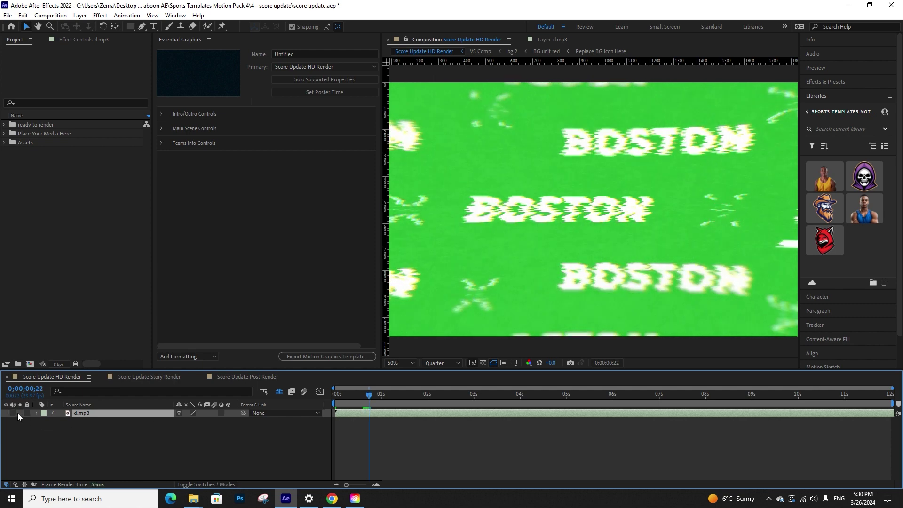
click(92, 444)
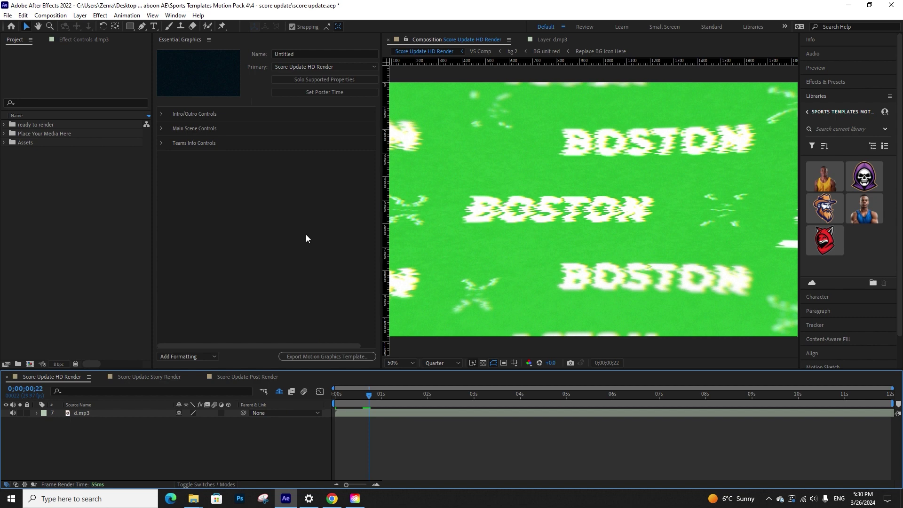
drag(338, 399, 376, 399)
drag(385, 399, 562, 391)
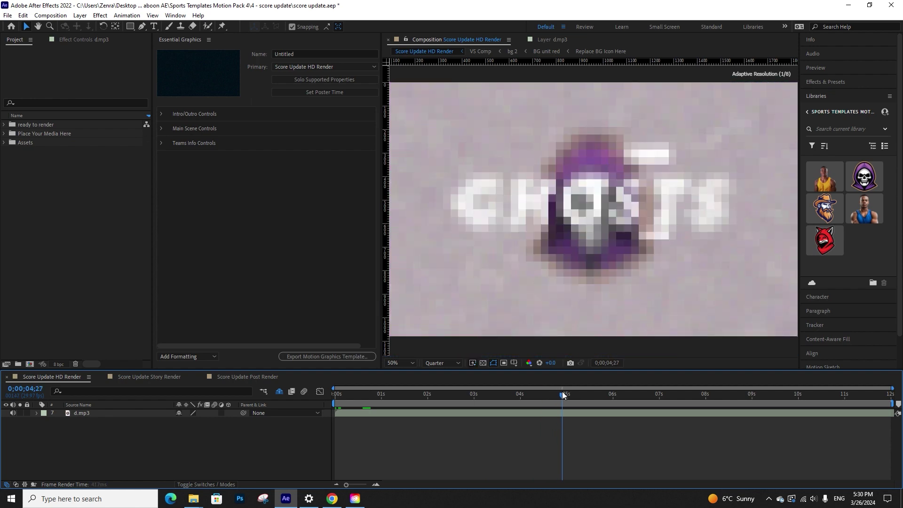
drag(343, 394, 344, 413)
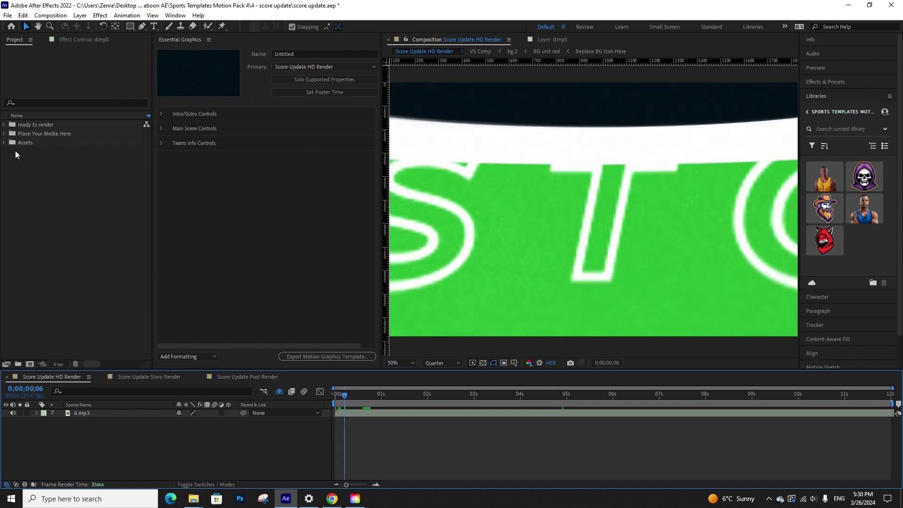
Expand the Place Your Media Here folder and move the playhead to 0;00;01;00 in the left team's intro
click(4, 133)
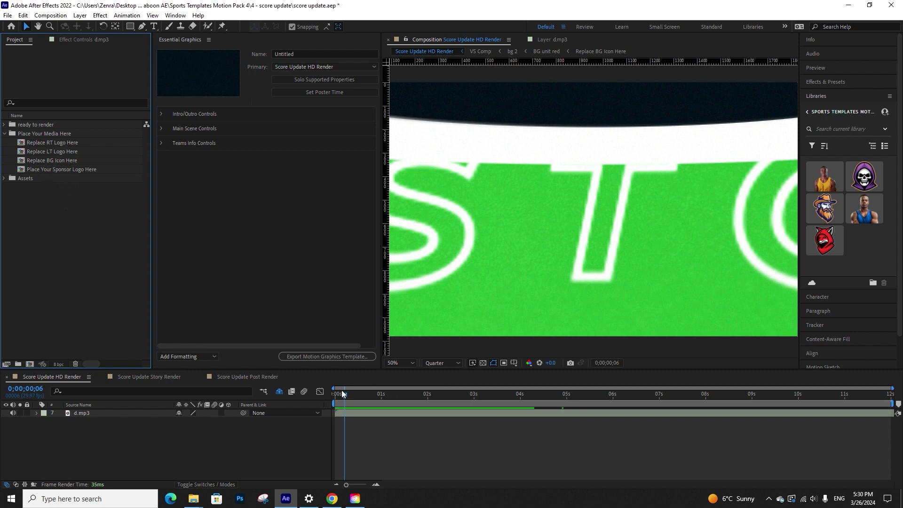
drag(342, 393, 348, 395)
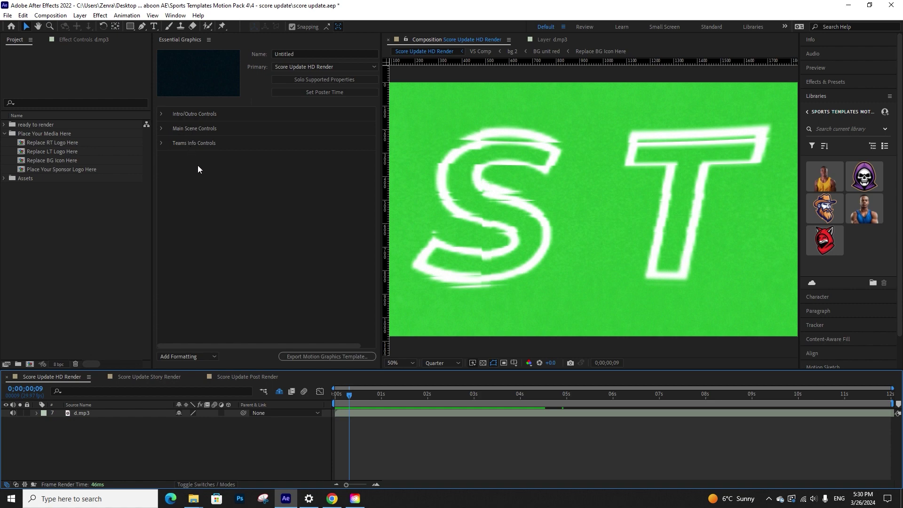
drag(353, 393, 383, 405)
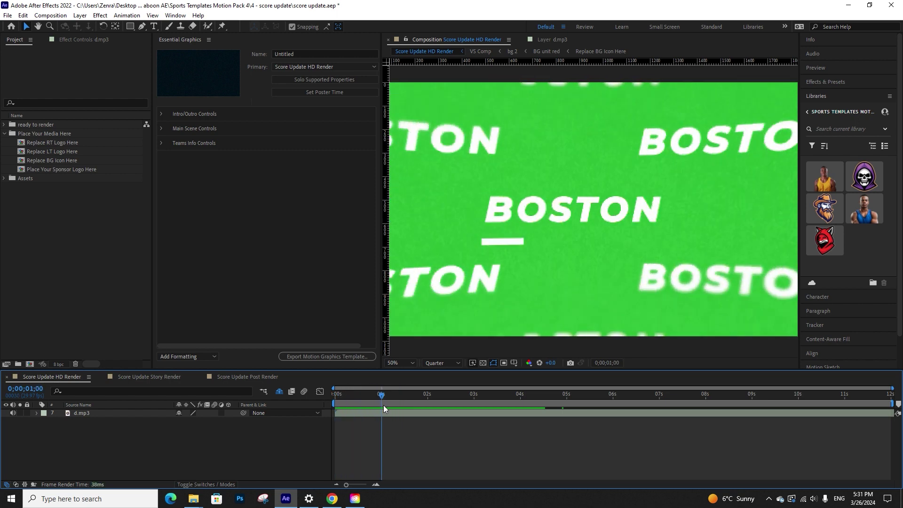
Expand the Intro/Outro Controls and set the Right Team City Text (Intro) to "california" with the playhead at 0;00;03;03
click(162, 114)
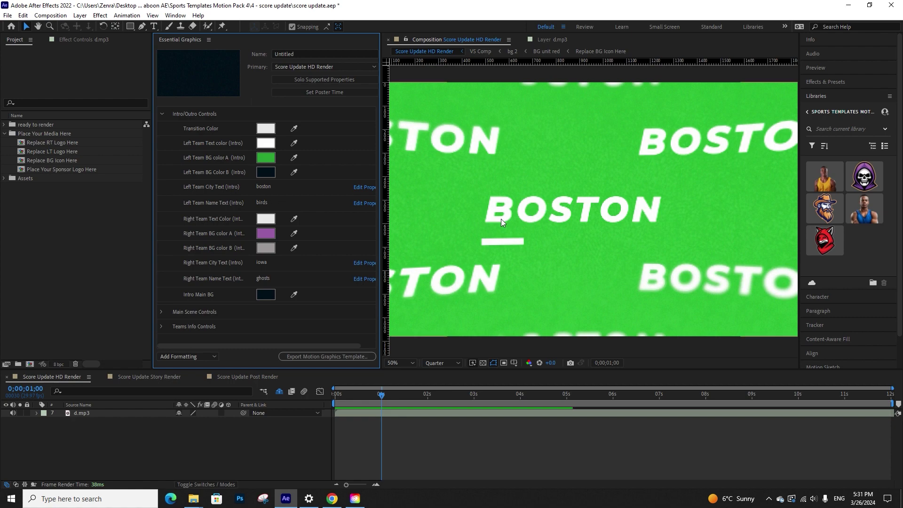
drag(387, 397, 478, 414)
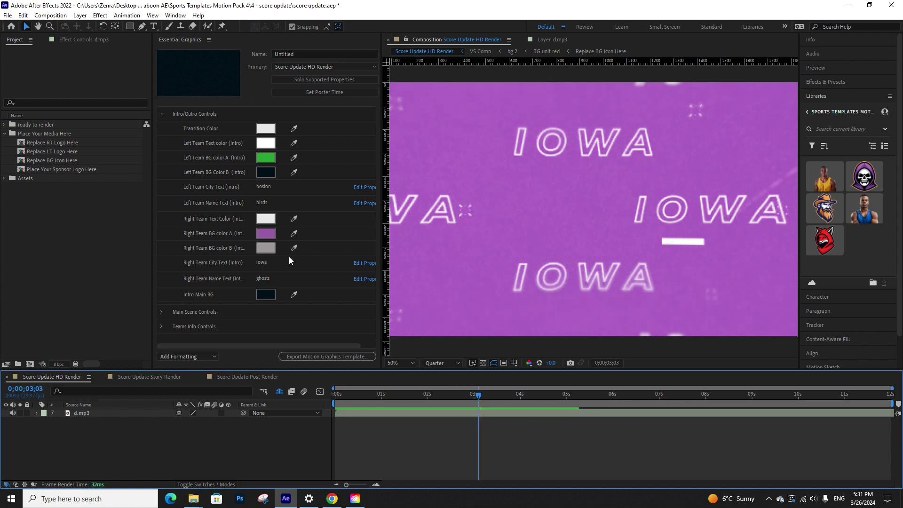
click(262, 263)
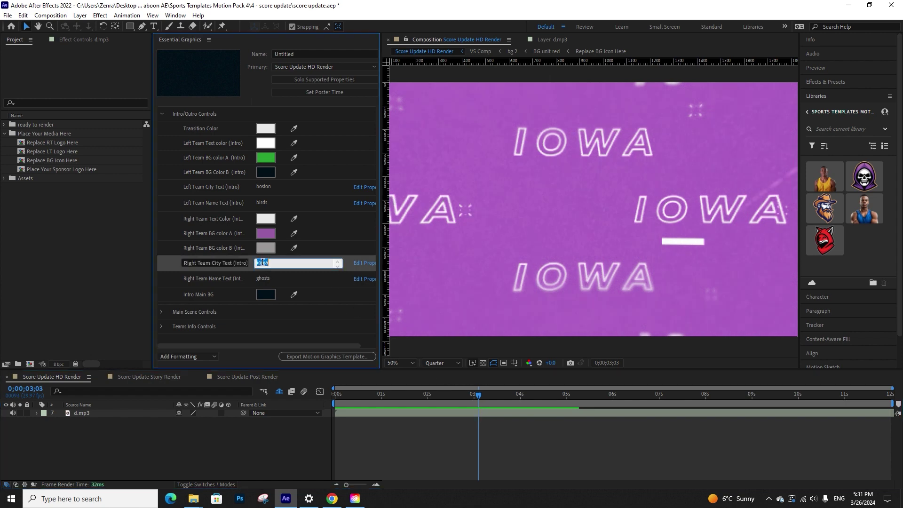
text(california)
click(289, 321)
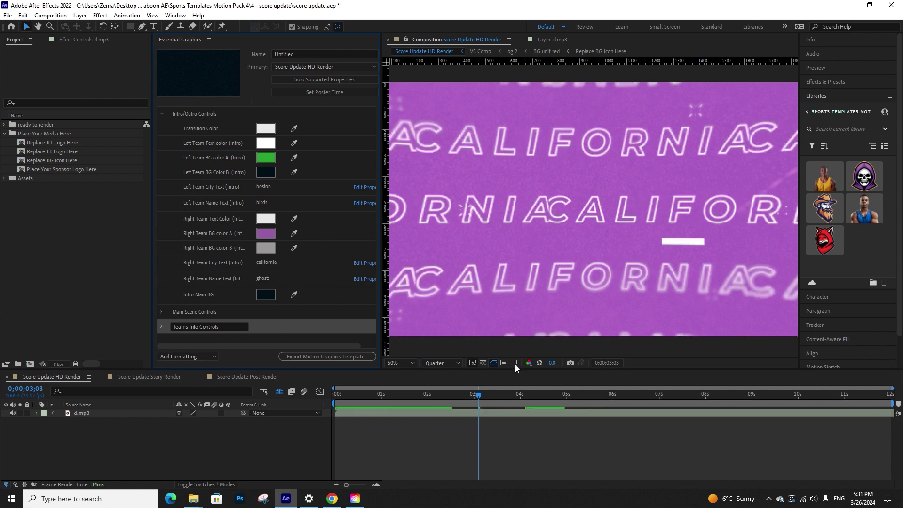
Set the Right Team Name Text to "foxes" and the Right Team BG color A to red sampled from the fox logo in the library
drag(480, 397, 499, 402)
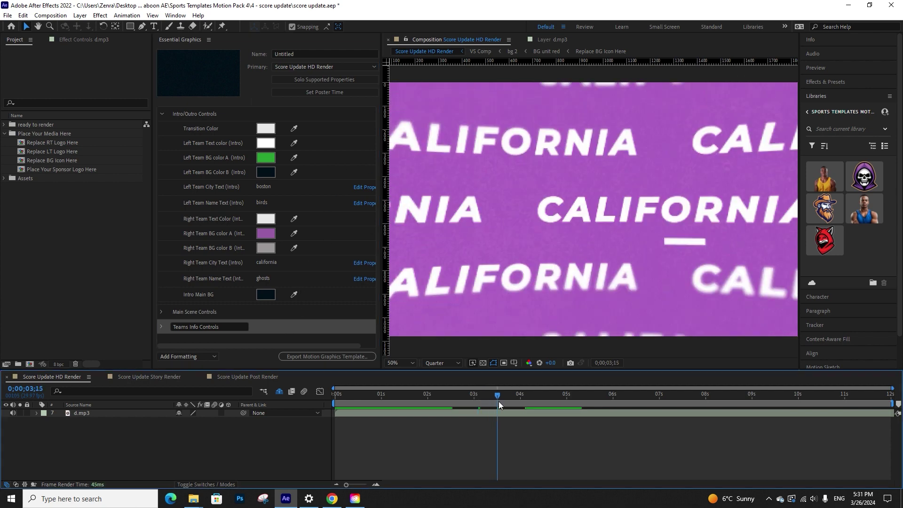
click(264, 278)
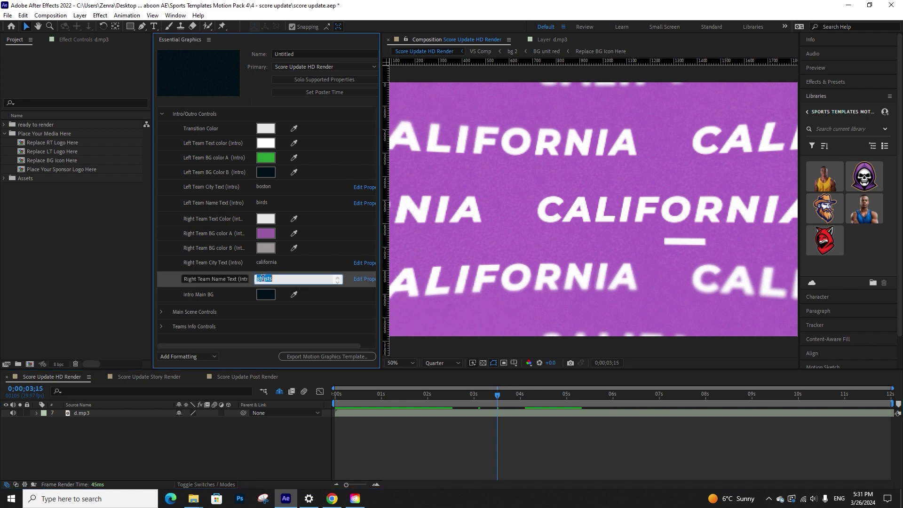
text(foxes)
click(270, 452)
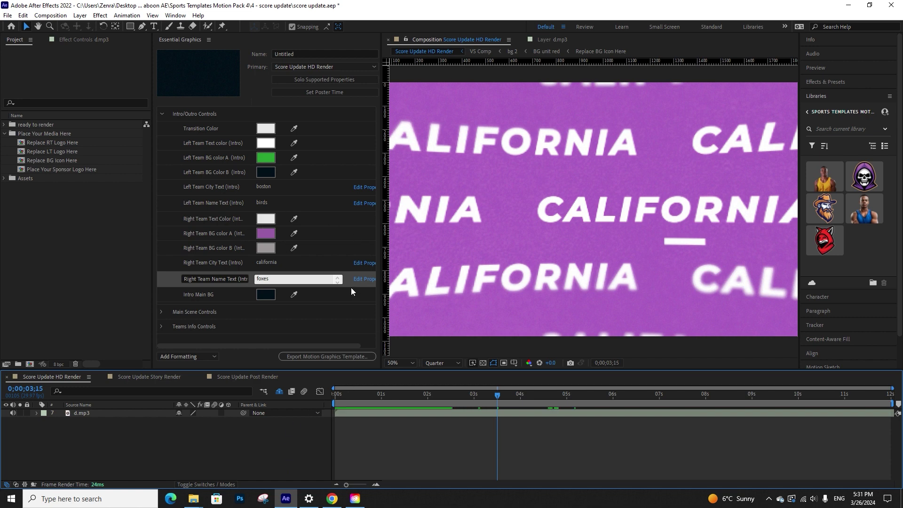
click(294, 233)
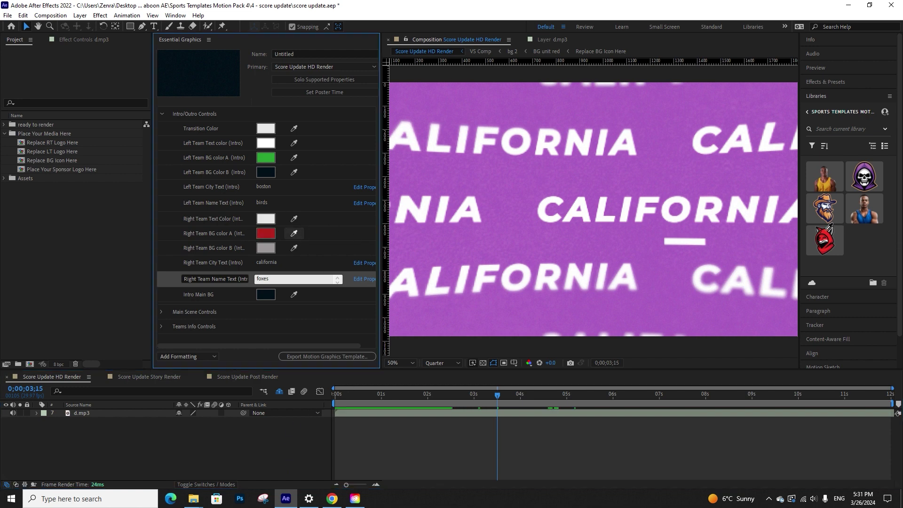
click(826, 235)
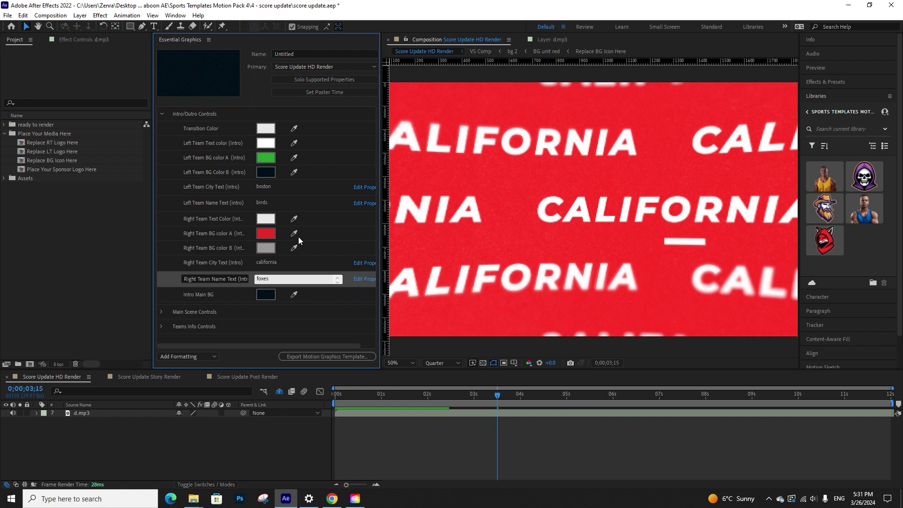
Open the Replace RT Logo Here composition, hide the ghosts.png layer and add the red fox logo from the library as the top layer
drag(500, 399, 538, 390)
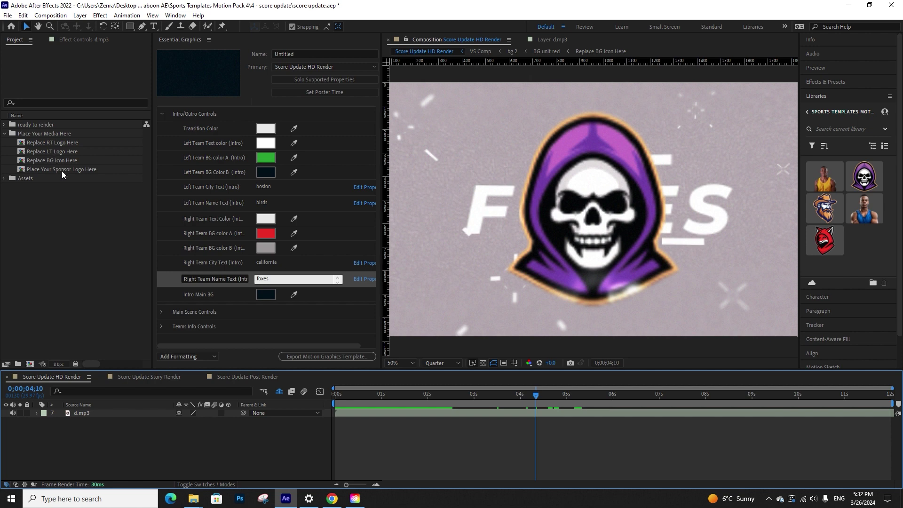
double_click(48, 143)
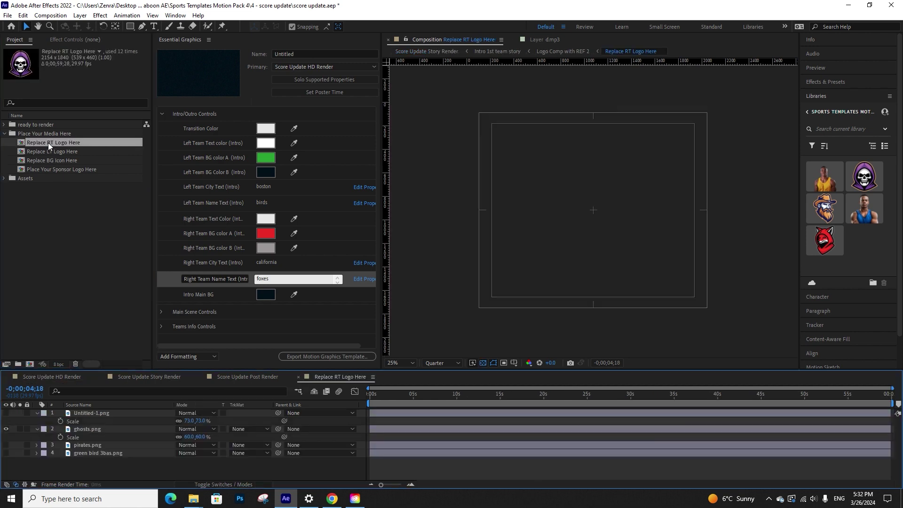
click(115, 429)
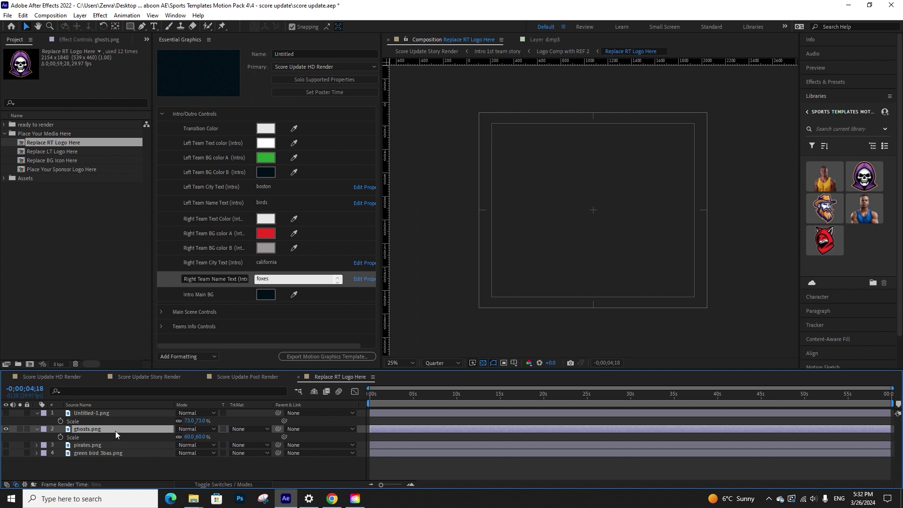
click(463, 396)
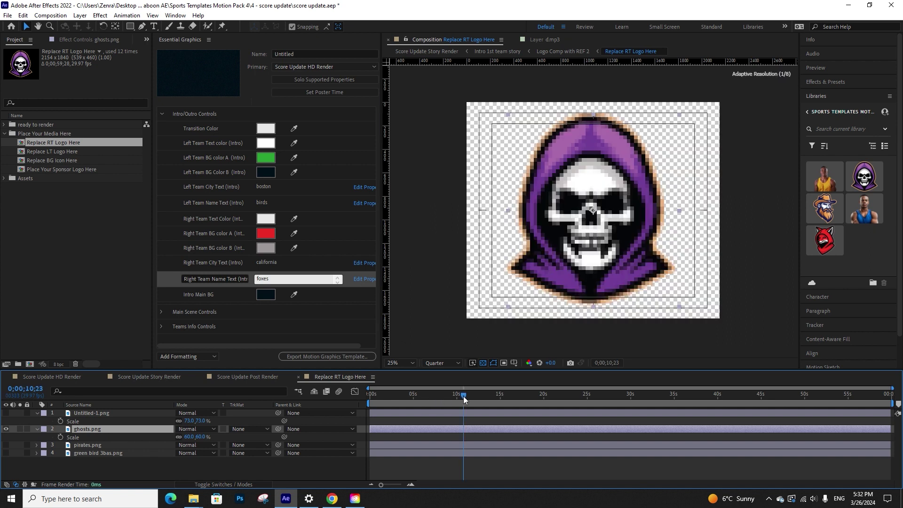
click(6, 429)
drag(824, 239, 231, 399)
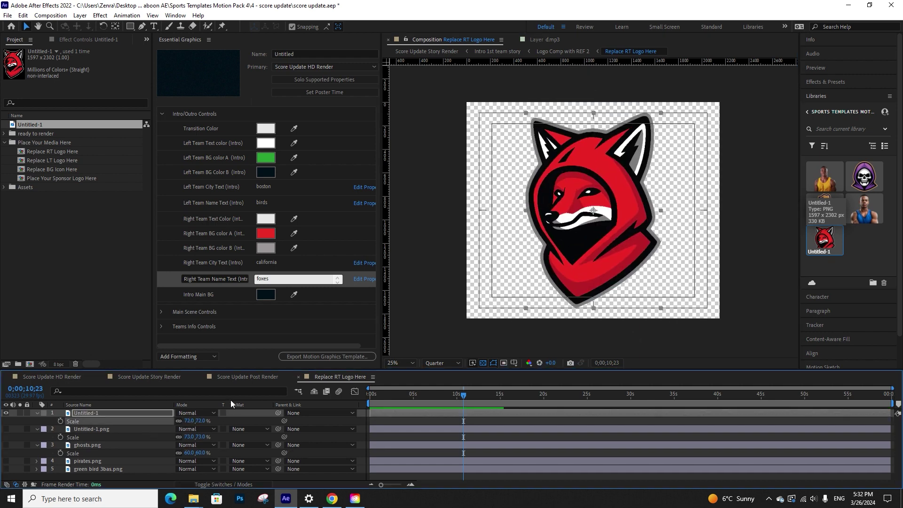
Return to the Score Update HD Render composition, show the score scene at 0;00;07;12, and expand the Main Scene Controls instead of the Intro/Outro Controls
click(297, 377)
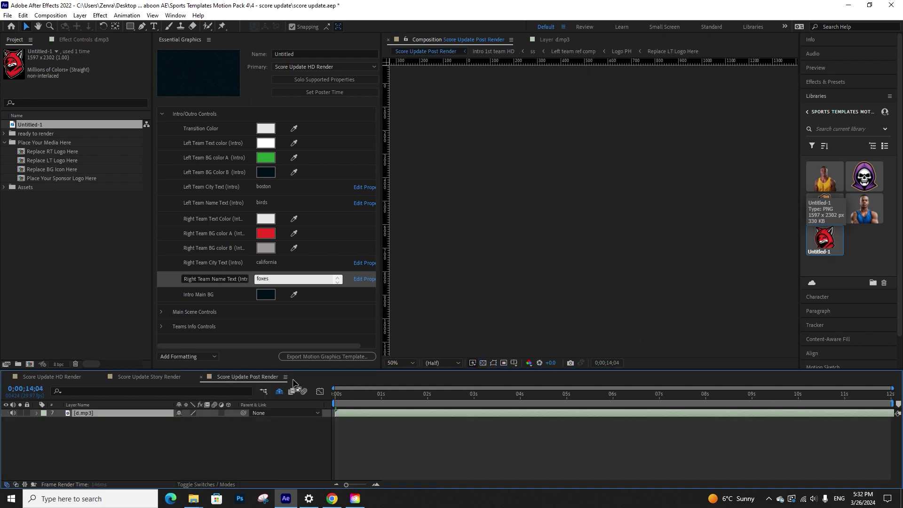
click(82, 379)
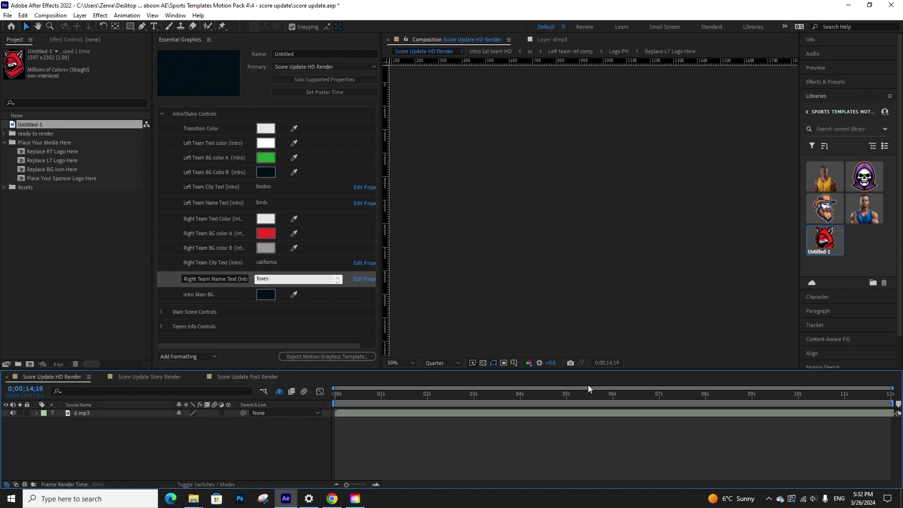
drag(408, 396, 677, 394)
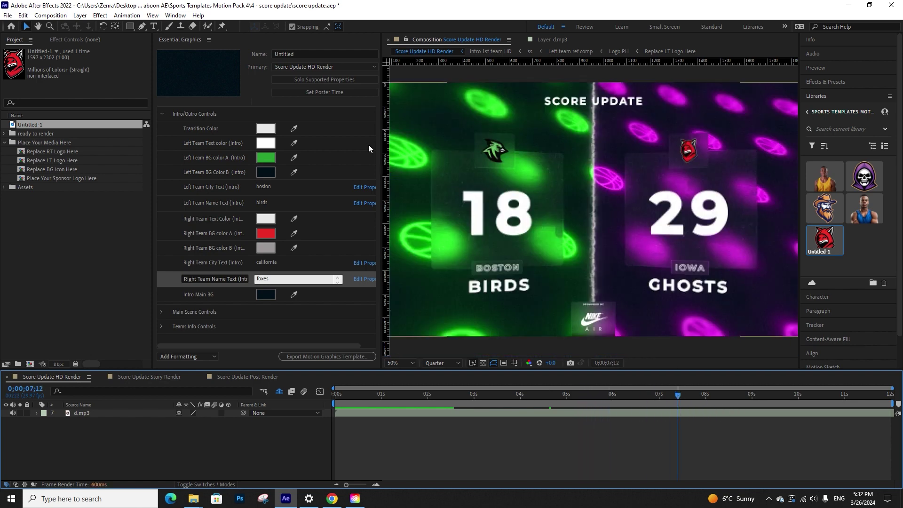
click(162, 114)
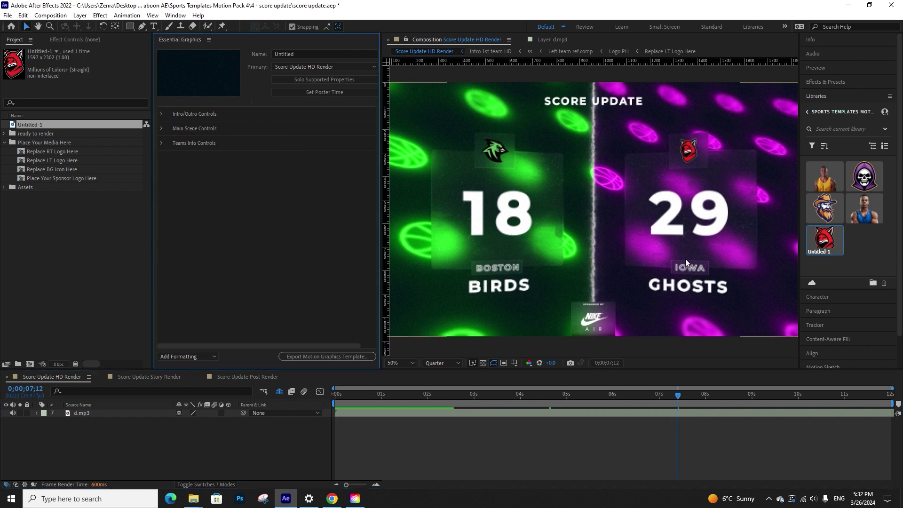
click(162, 128)
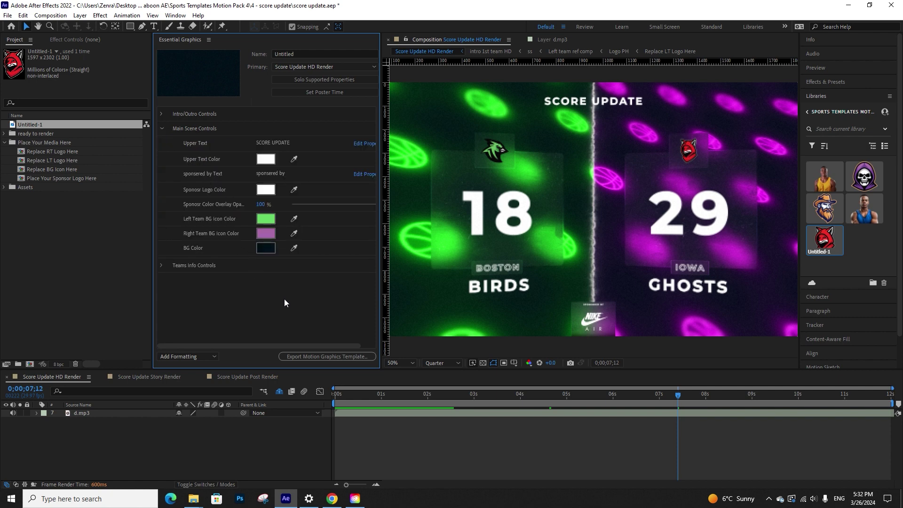
Set the Right Team BG Icon Color to red sampled from the fox logo in the score scene
click(299, 219)
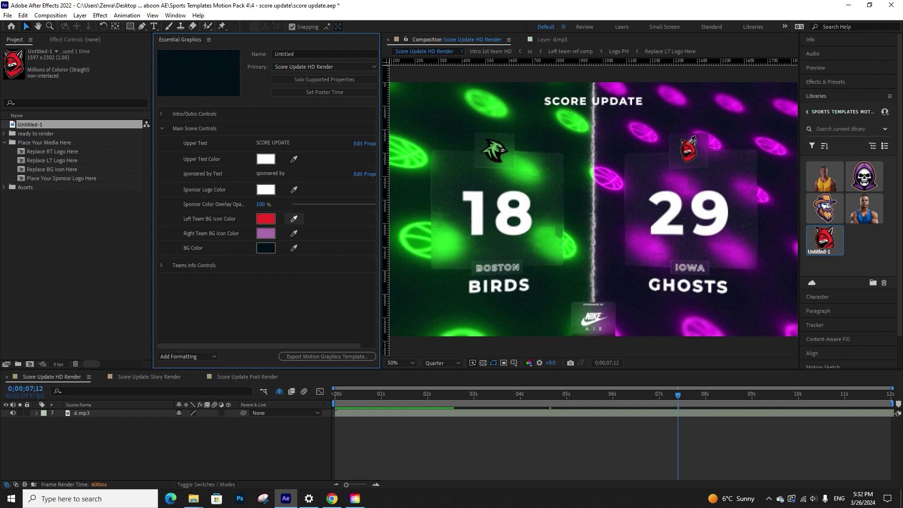
click(688, 149)
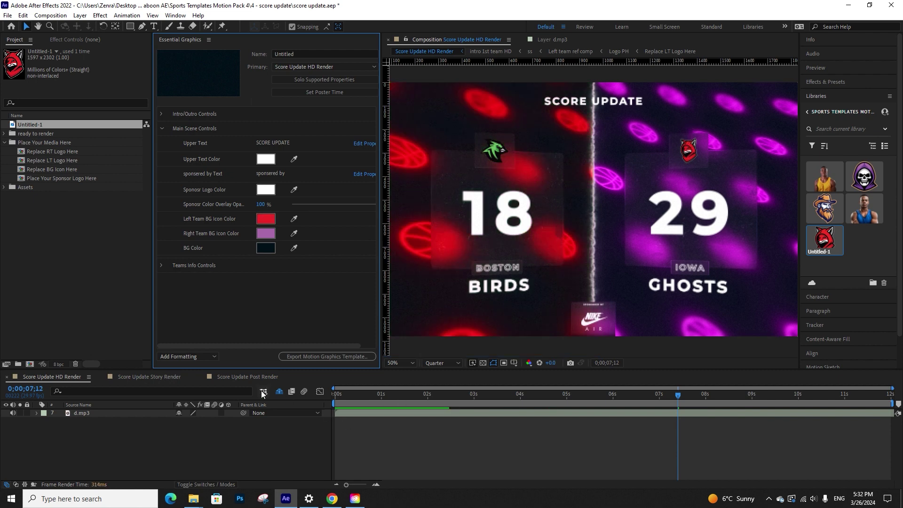
click(294, 233)
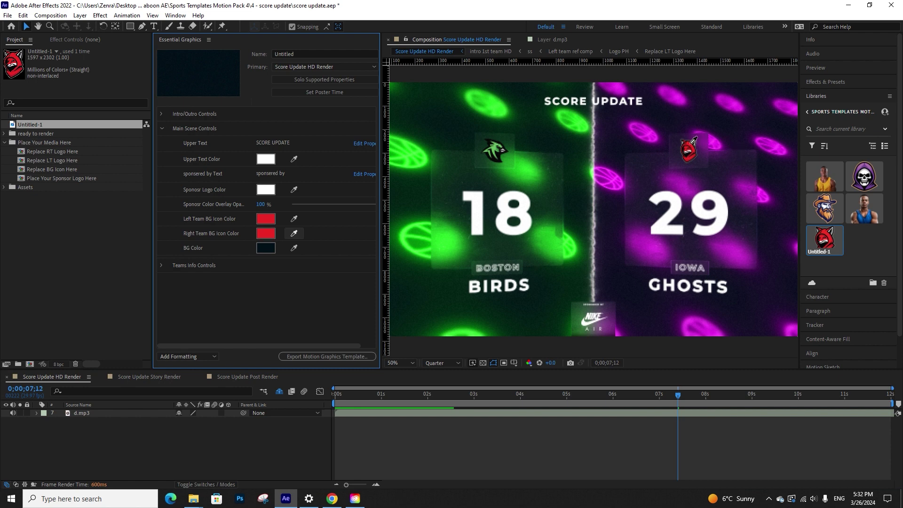
click(688, 150)
click(161, 128)
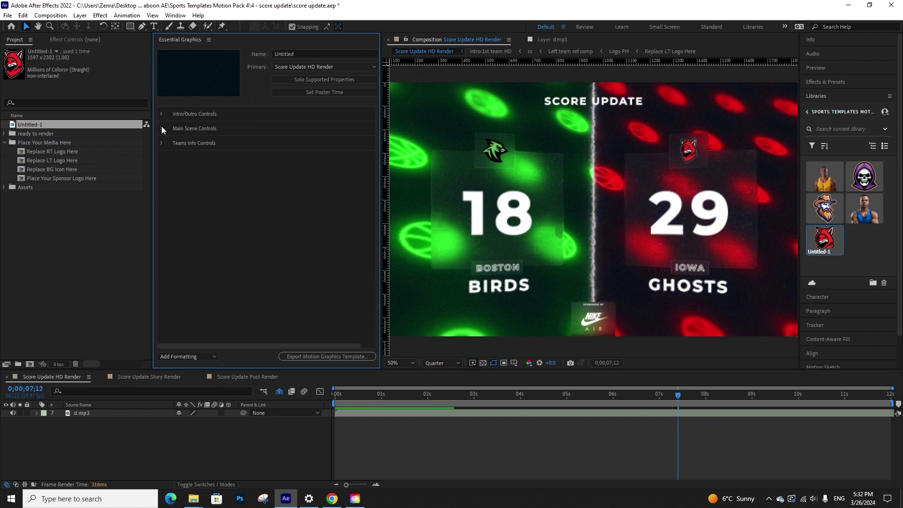
In the Main Scene Controls, set the Upper Text to "f" and the Upper Text Color to a strong red
click(162, 128)
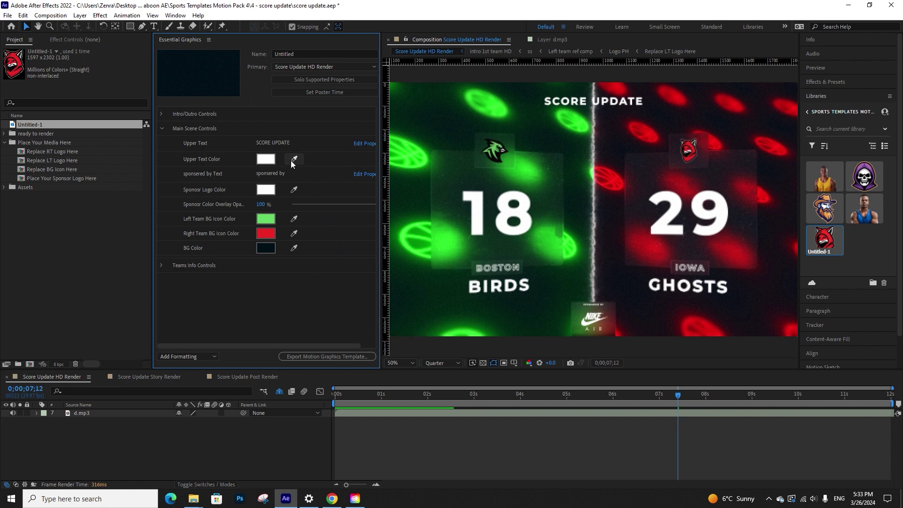
click(283, 142)
text(f)
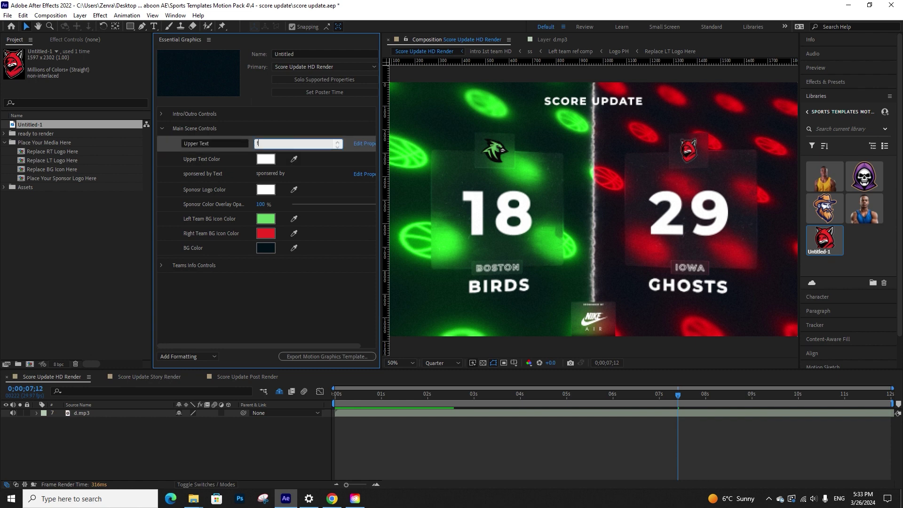
click(301, 281)
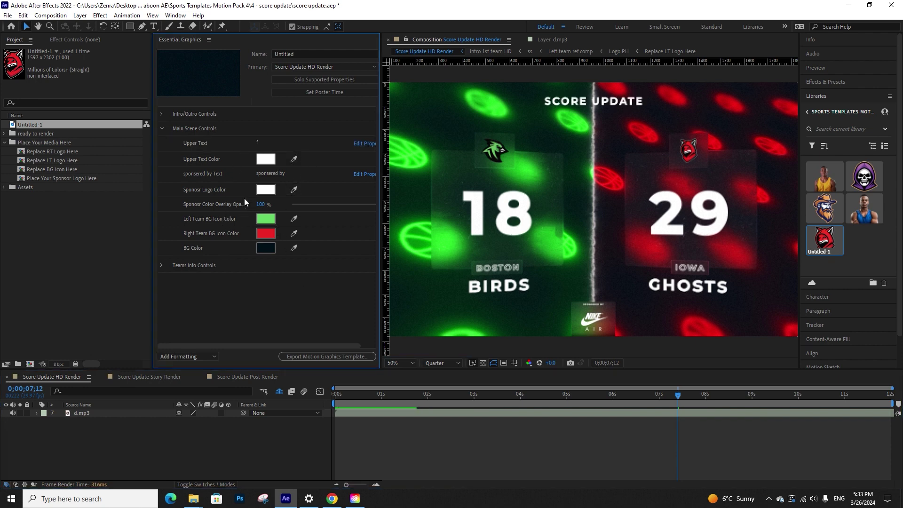
click(266, 159)
click(659, 298)
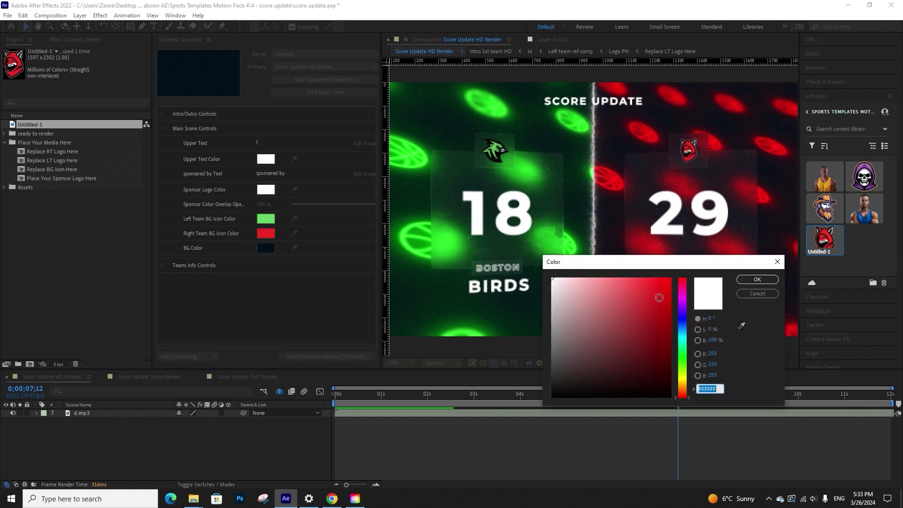
click(754, 279)
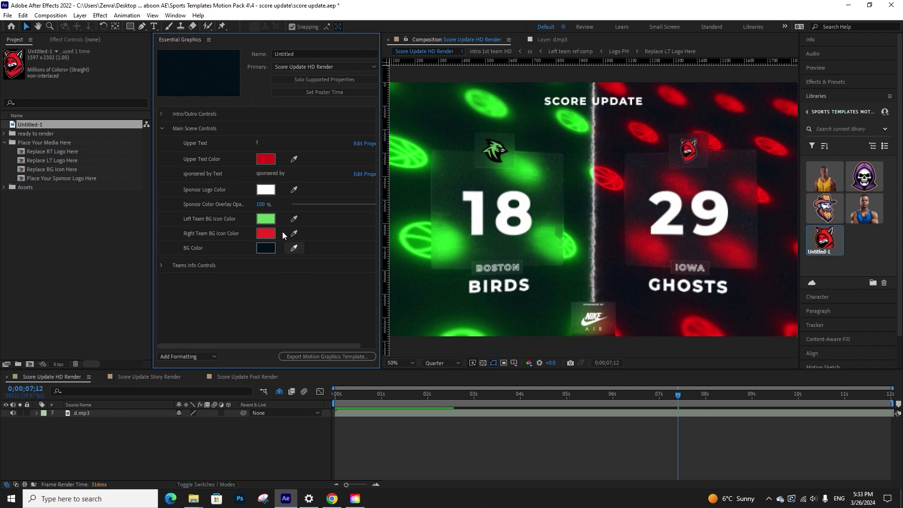
Set the Sponsor Logo Color to a strong red and the main scene's BG Color to a bright blue
click(267, 191)
click(665, 297)
click(754, 279)
click(266, 247)
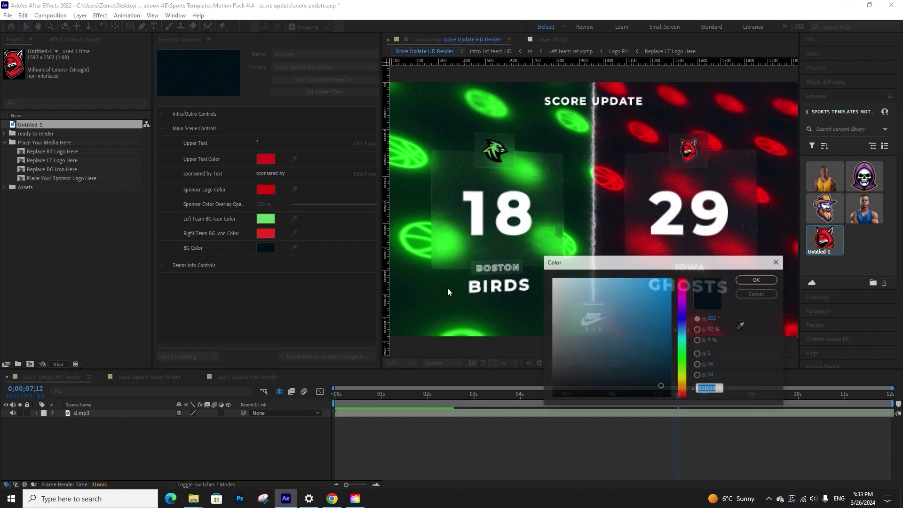
click(756, 279)
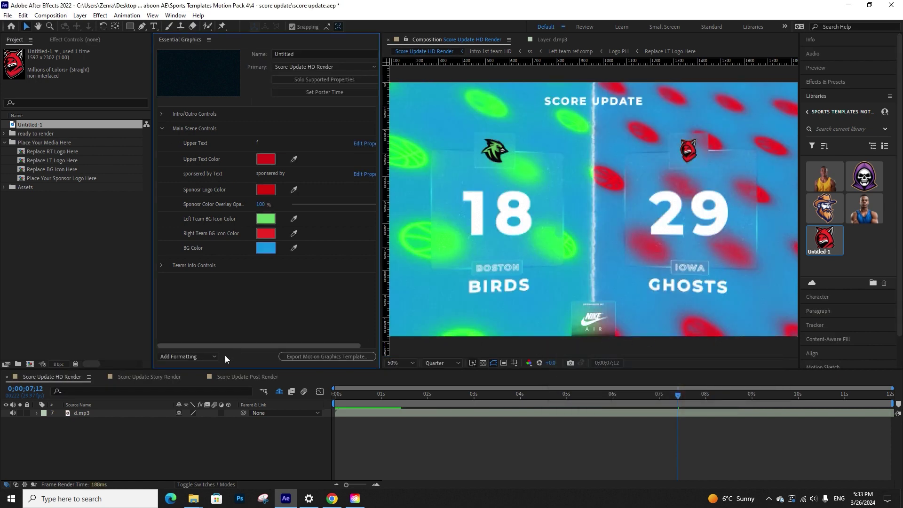
Check the Score Update Story Render and the Post Render at 0;00;09;12, and return to the HD Render composition
click(149, 377)
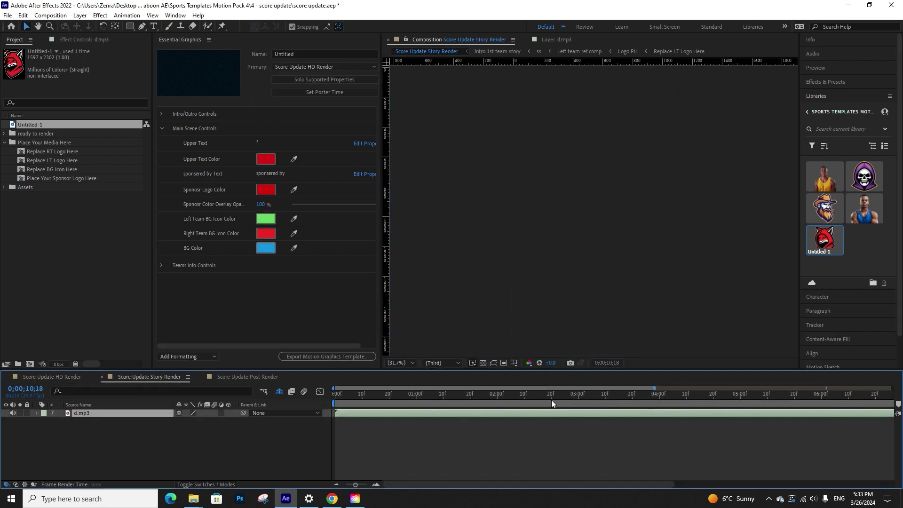
click(249, 378)
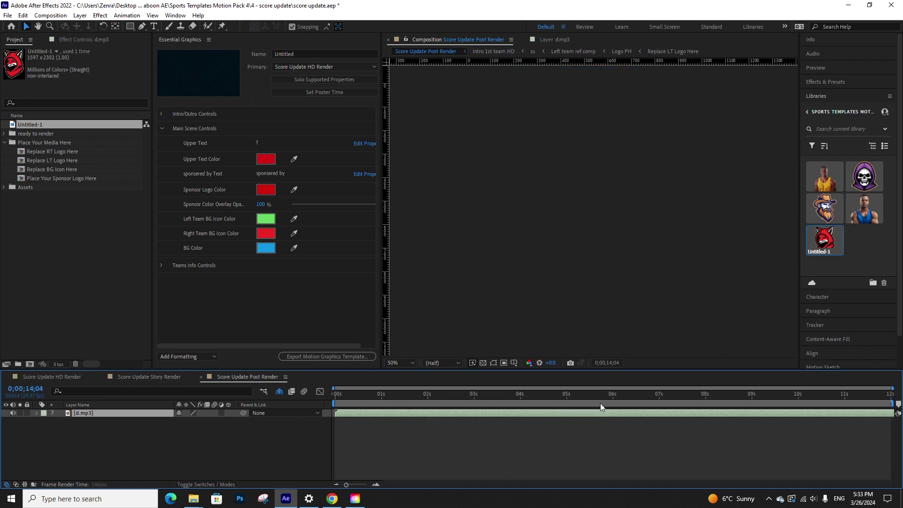
click(567, 399)
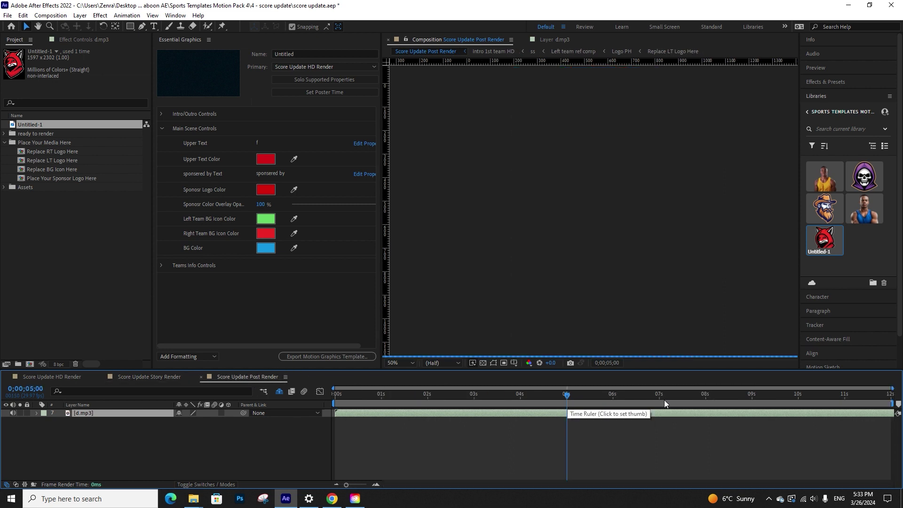
click(770, 398)
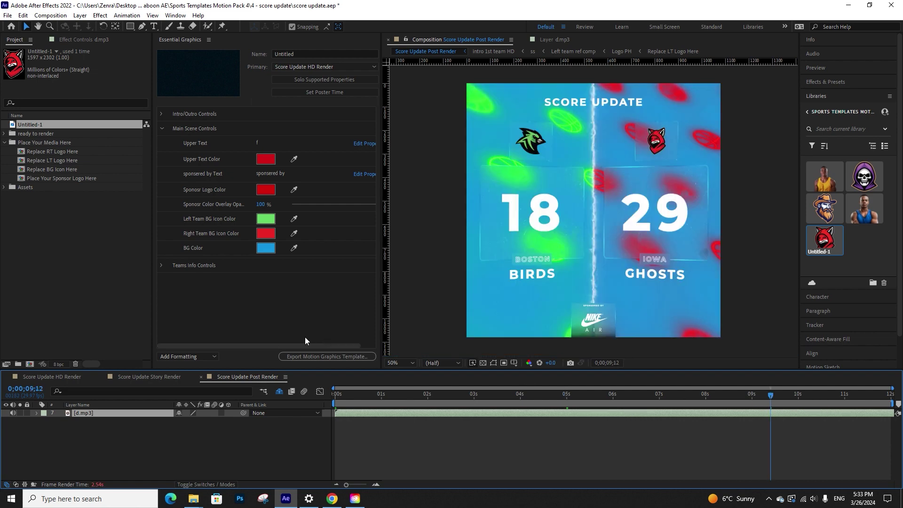
click(68, 379)
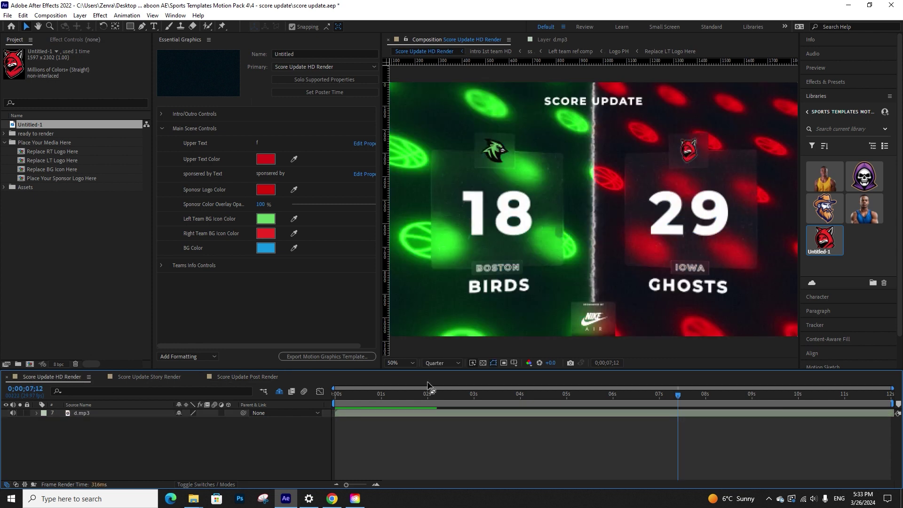
In the Teams Info Controls, set the Right Team City Text to "california" and widen the right team city box to 758
click(159, 129)
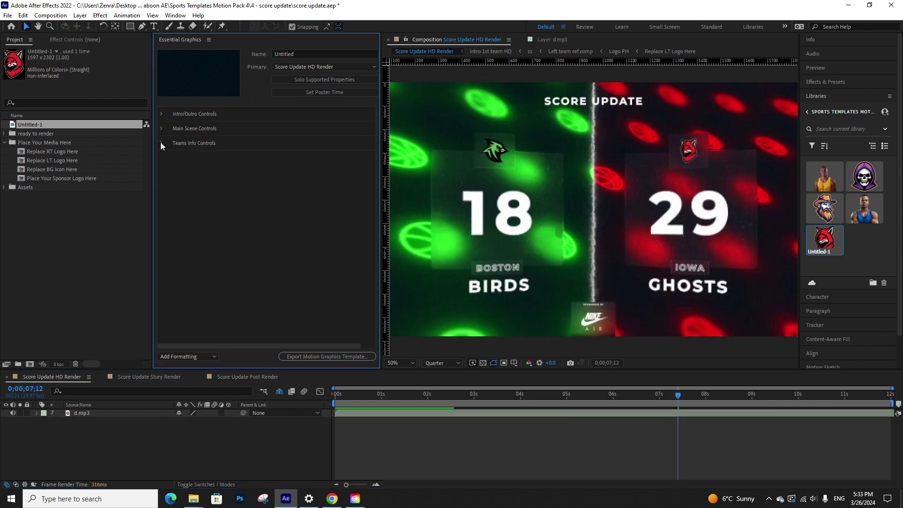
click(161, 143)
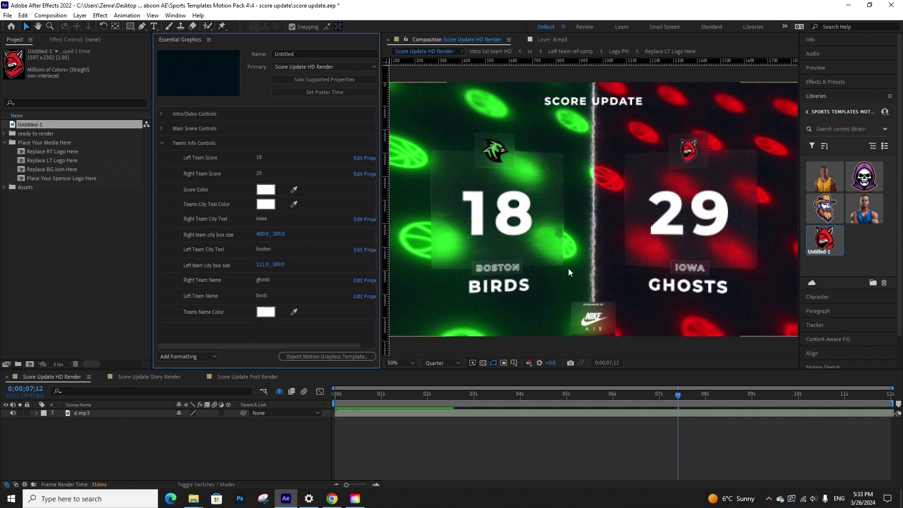
click(267, 219)
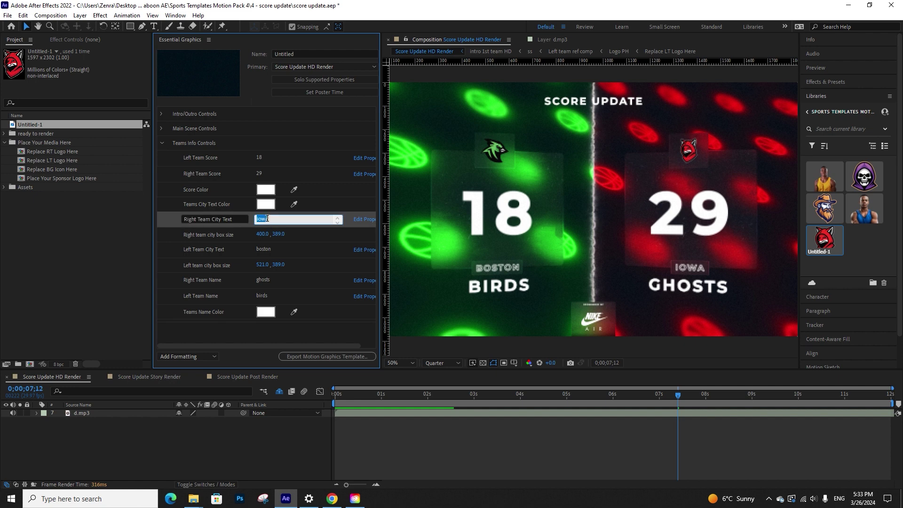
text(californi)
click(221, 449)
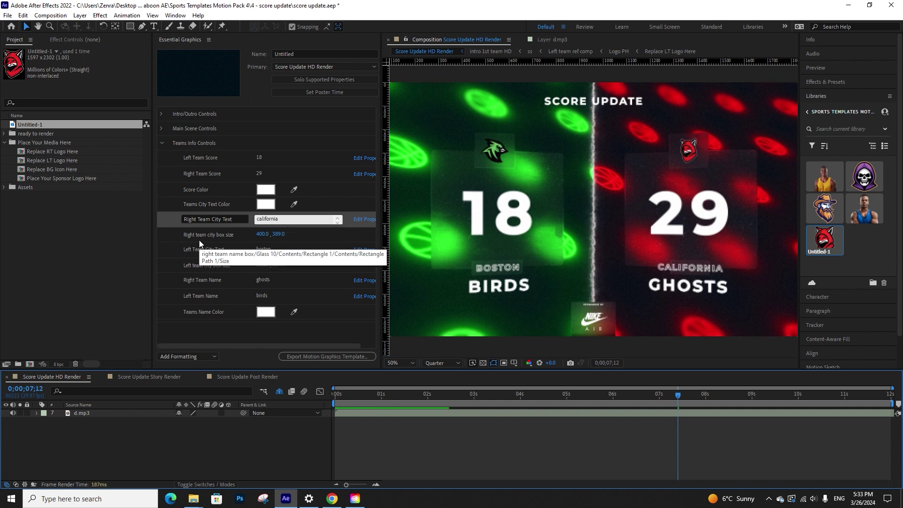
click(260, 234)
drag(259, 233, 320, 234)
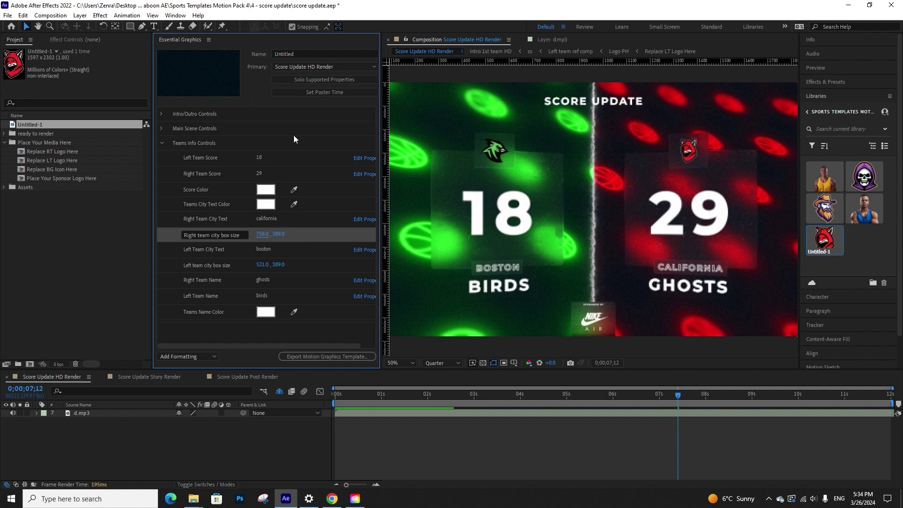
Set the Right Team Score to 19 in the Teams Info Controls
click(259, 173)
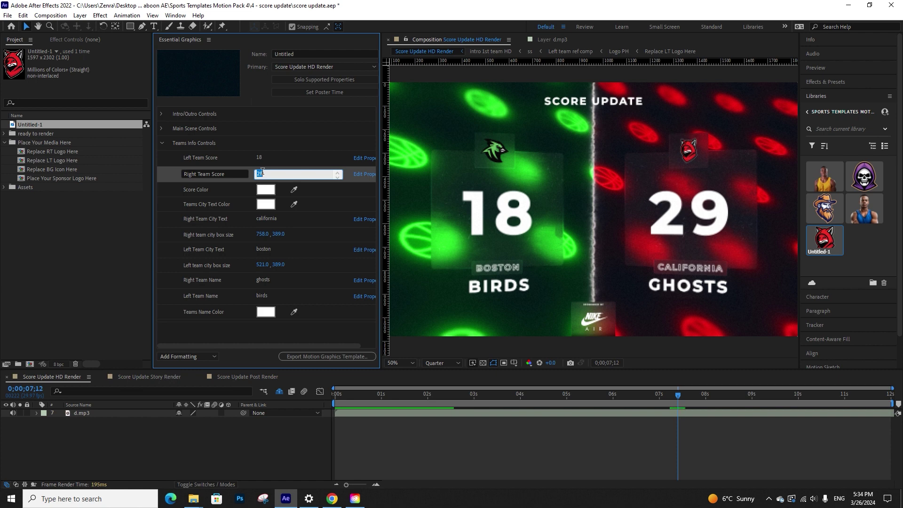
text(1)
click(223, 440)
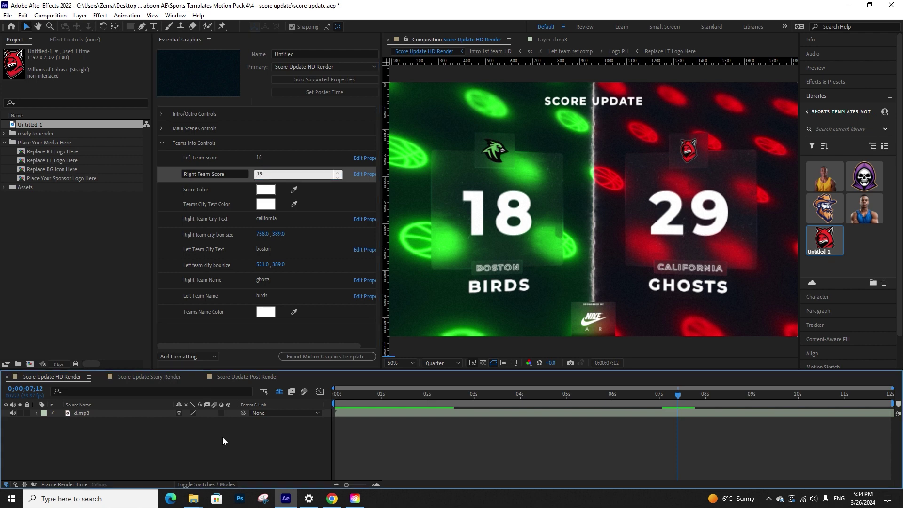
Try a bright red, F11515, as the Score Color for both team scores, and undo it
click(265, 190)
click(661, 284)
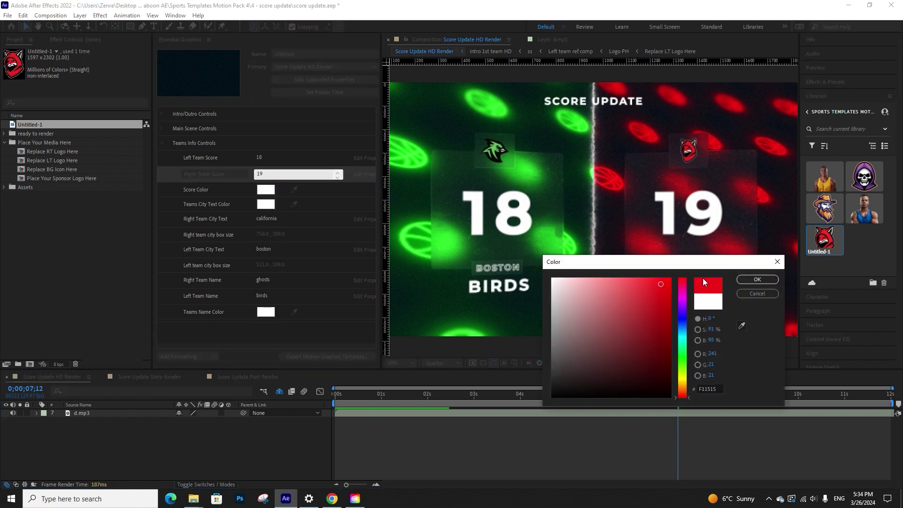
click(757, 279)
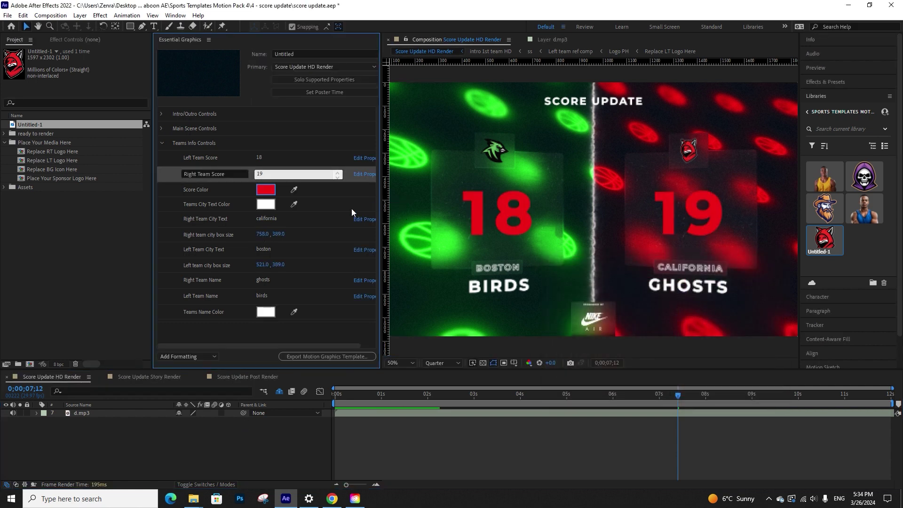
key(ctrl+z)
Try a dark red, DE0C0C, as the Teams City Text Color, and undo it
click(271, 205)
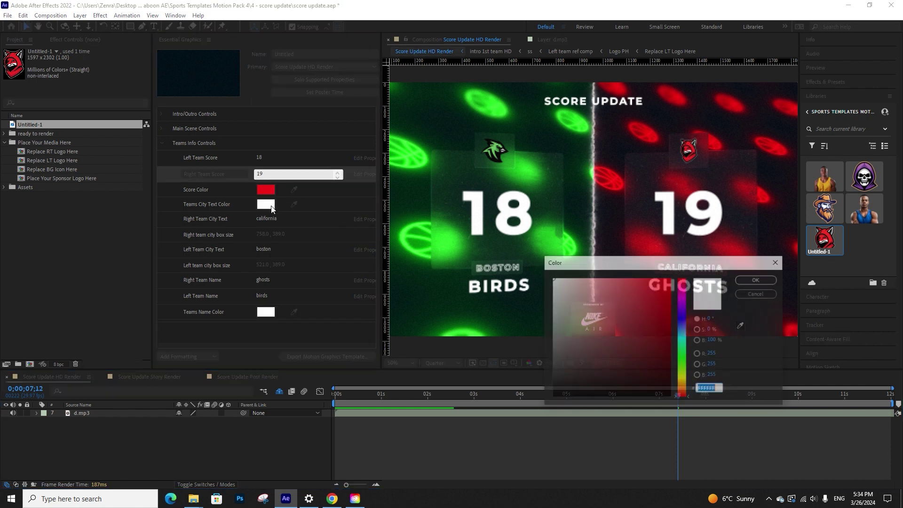
click(663, 292)
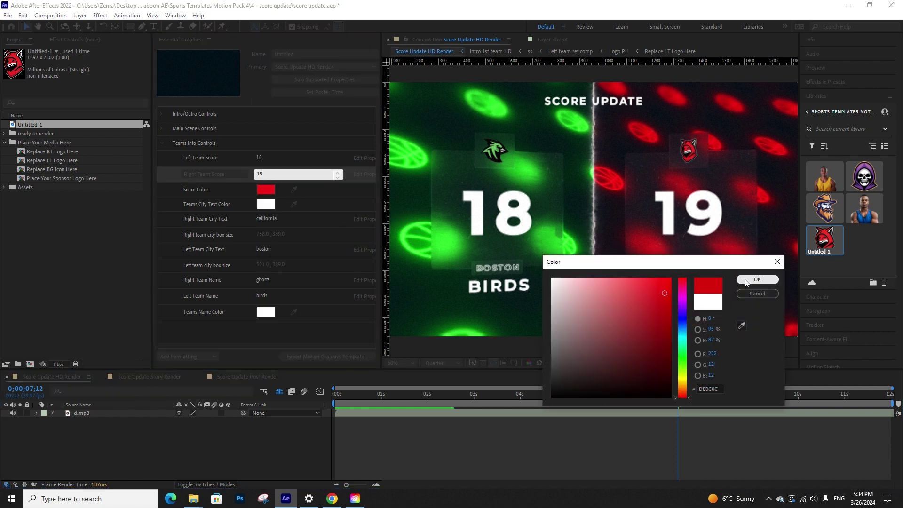
click(757, 279)
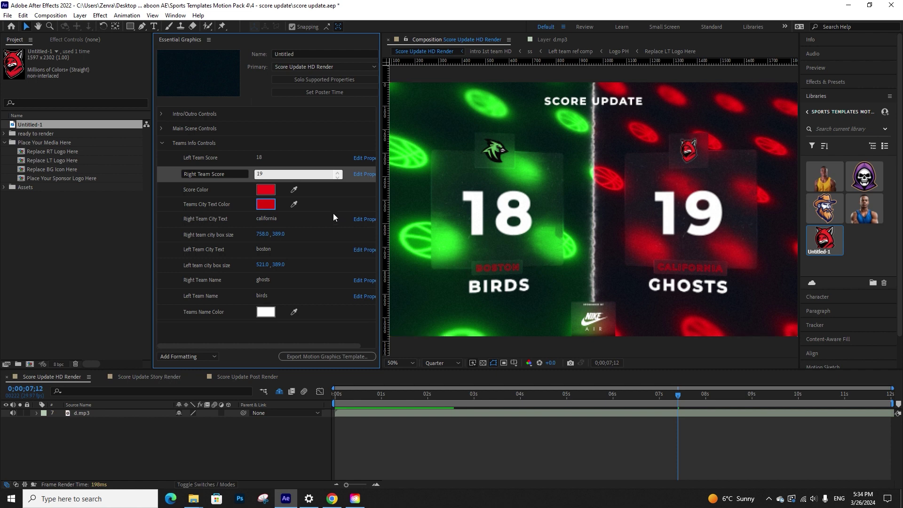
key(ctrl+z)
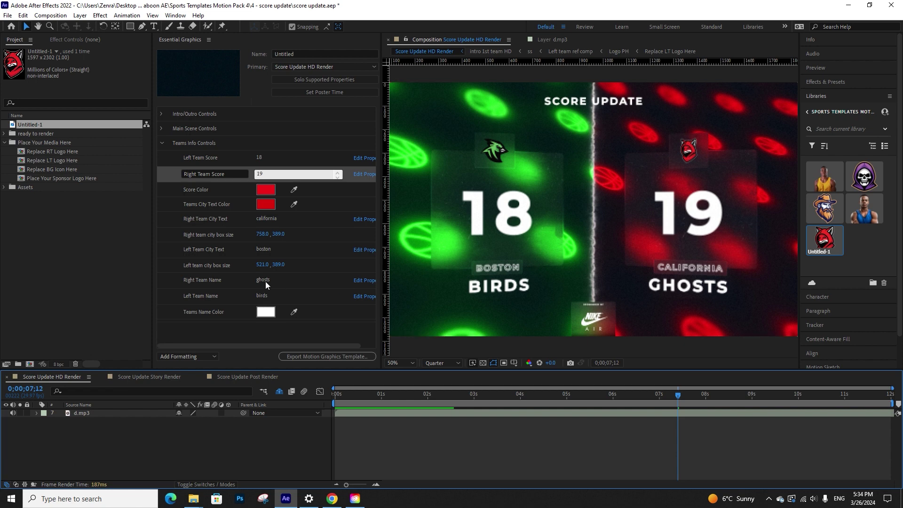
Change the Right Team Name to "foxes" in the Teams Info Controls
click(209, 280)
double_click(272, 280)
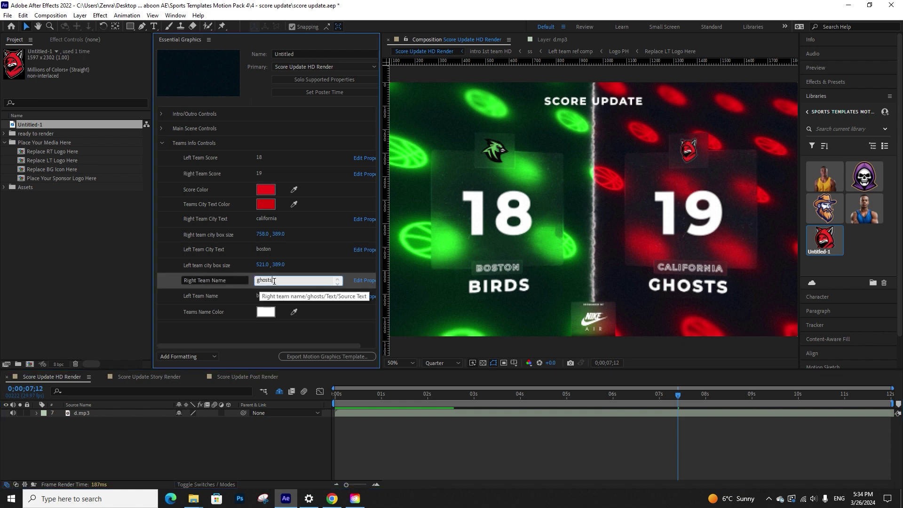
text(foxes)
click(261, 447)
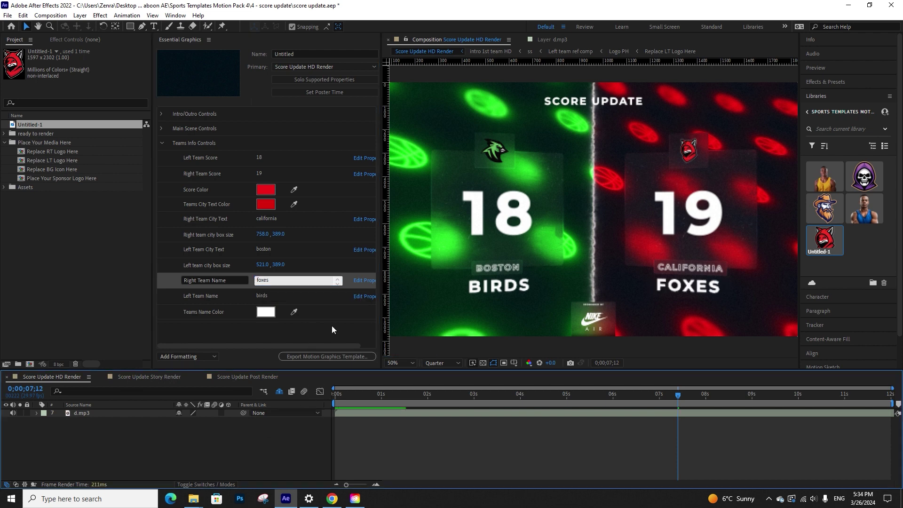
Try a red Teams Name Color on both team names
click(267, 312)
key(ctrl+v)
click(756, 279)
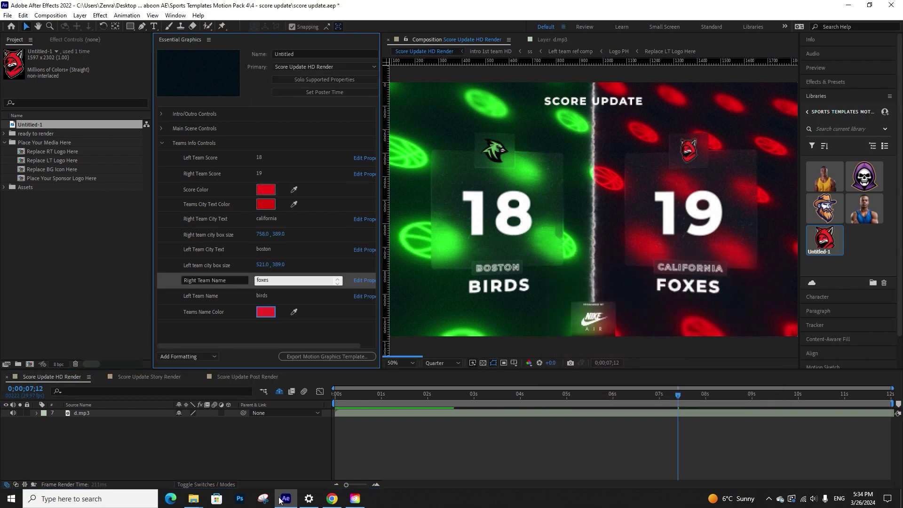
click(235, 443)
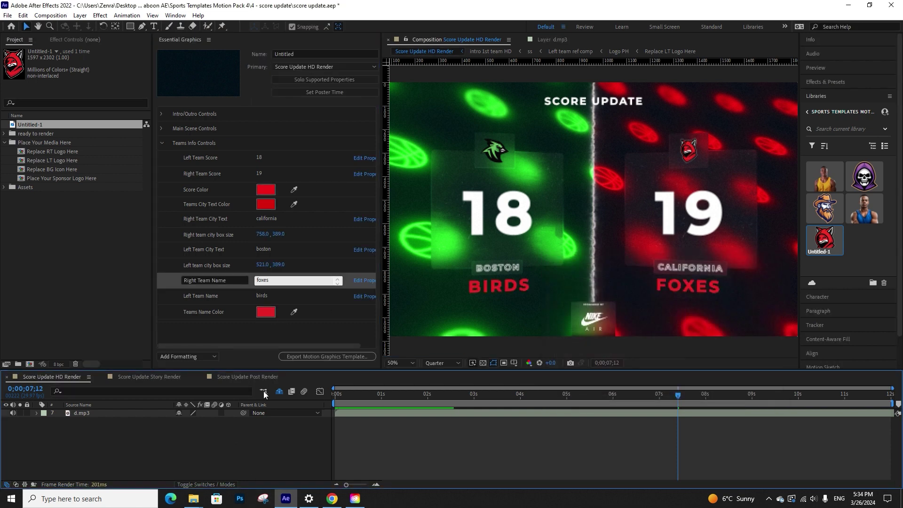
Collapse the Teams Info Controls and check the edited team info in the Score Update Story Render and Post Render
click(162, 141)
key(comma)
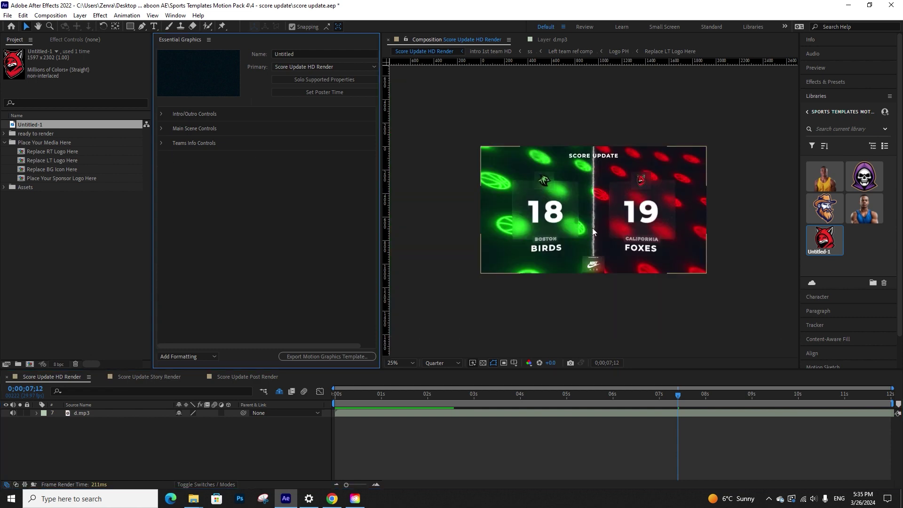
click(162, 378)
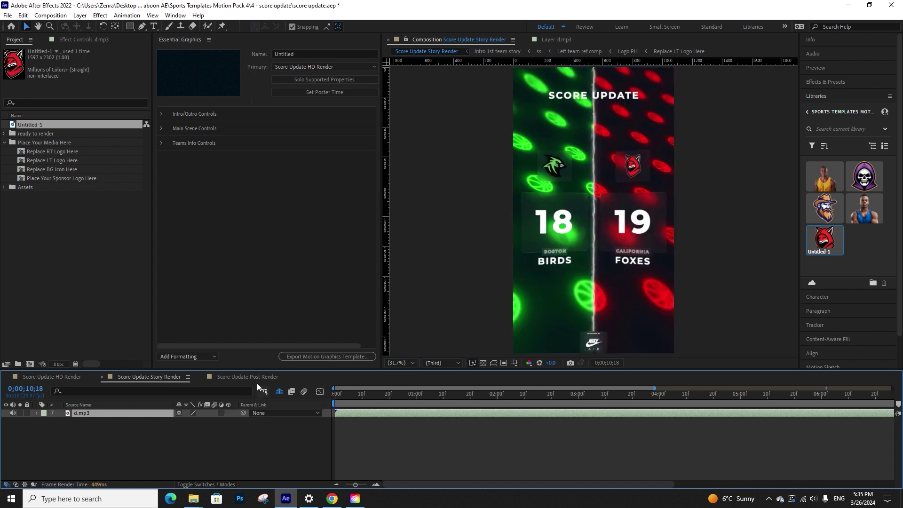
click(258, 378)
click(555, 396)
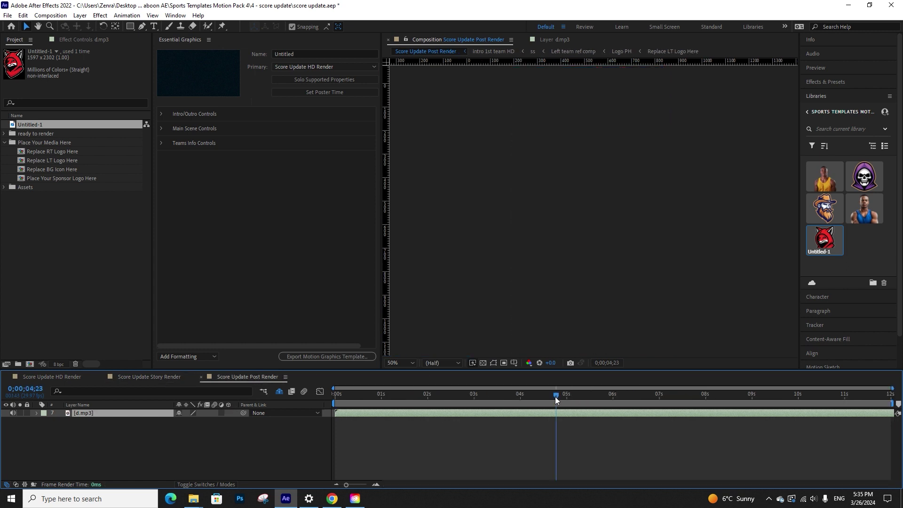
click(797, 404)
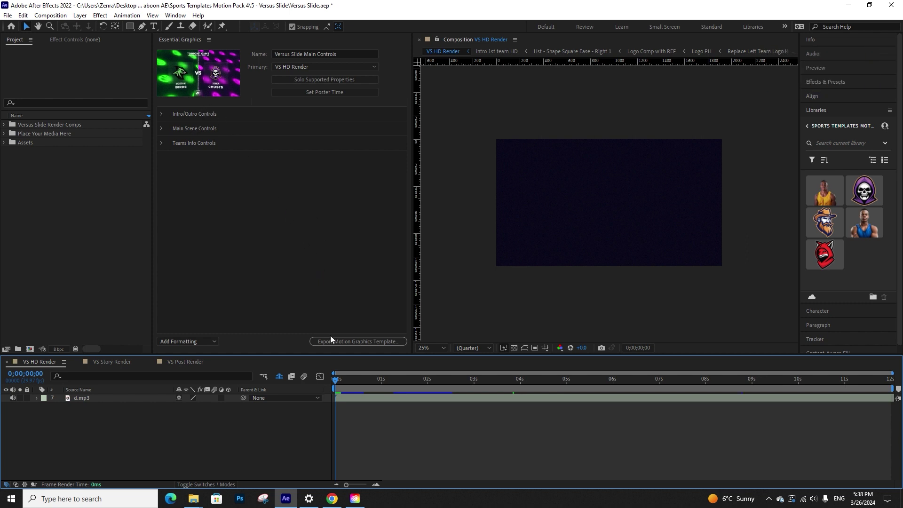
In the Versus Slide project's Replace Left Team Logo Here composition, replace the green bird with the library's hunters logo, scaled to 65%
drag(337, 382, 425, 393)
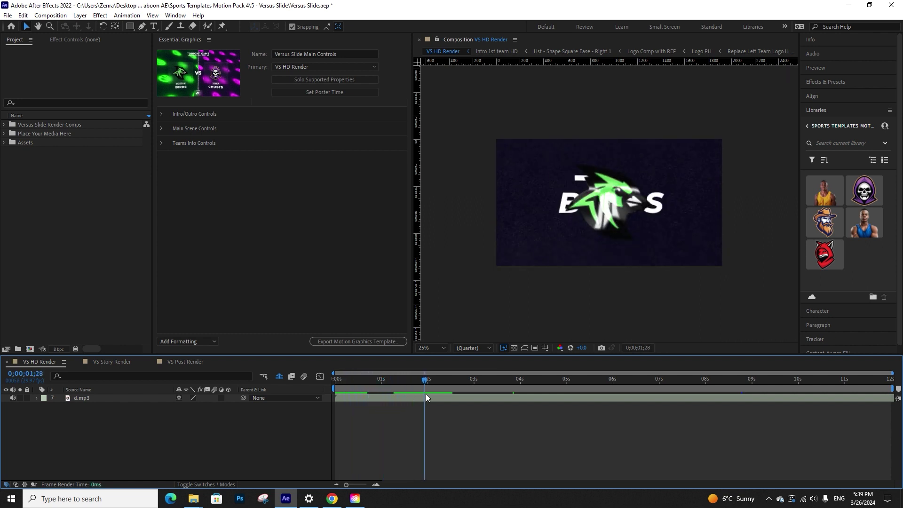
click(4, 134)
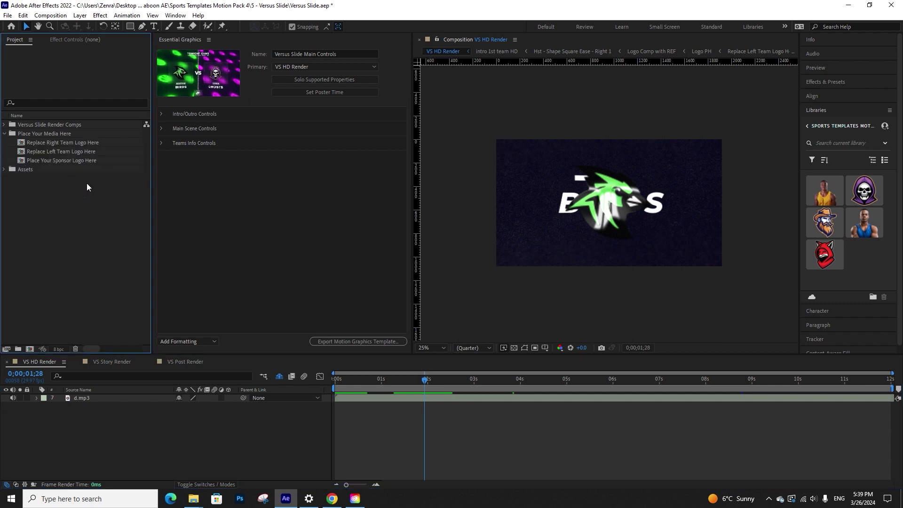
double_click(55, 152)
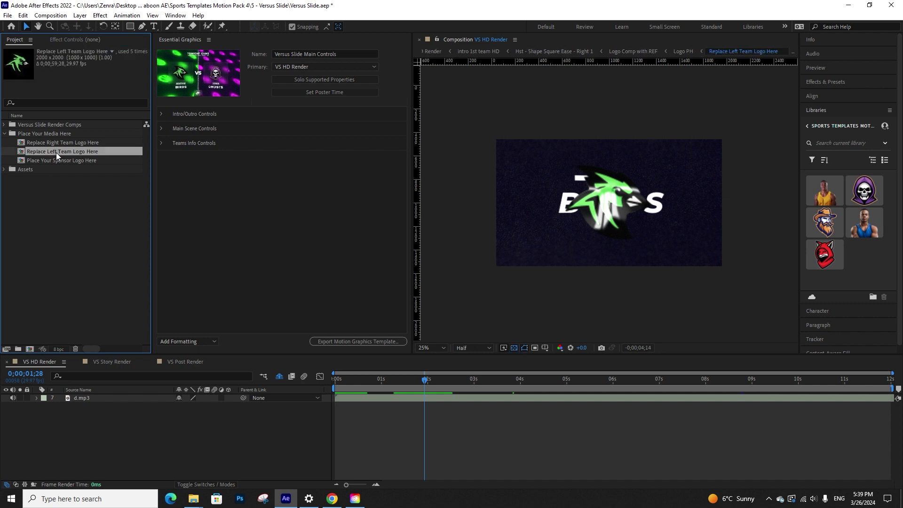
click(428, 378)
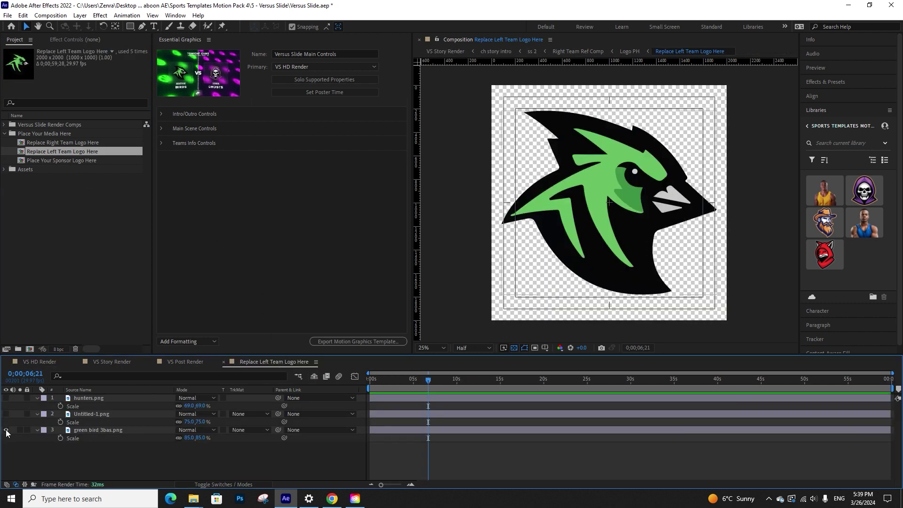
drag(826, 217, 171, 412)
key(s)
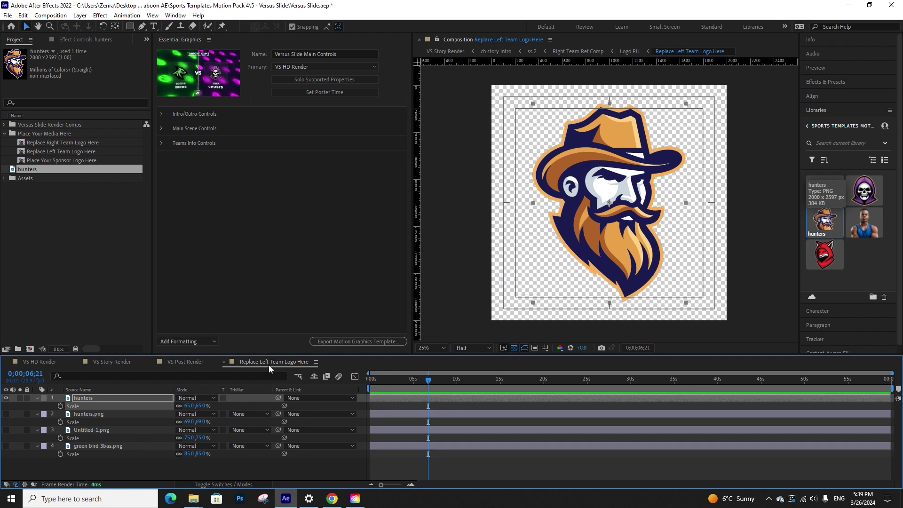
Close the logo composition and check the left team's intro in the VS Post Render up to 0;00;01;20
click(224, 362)
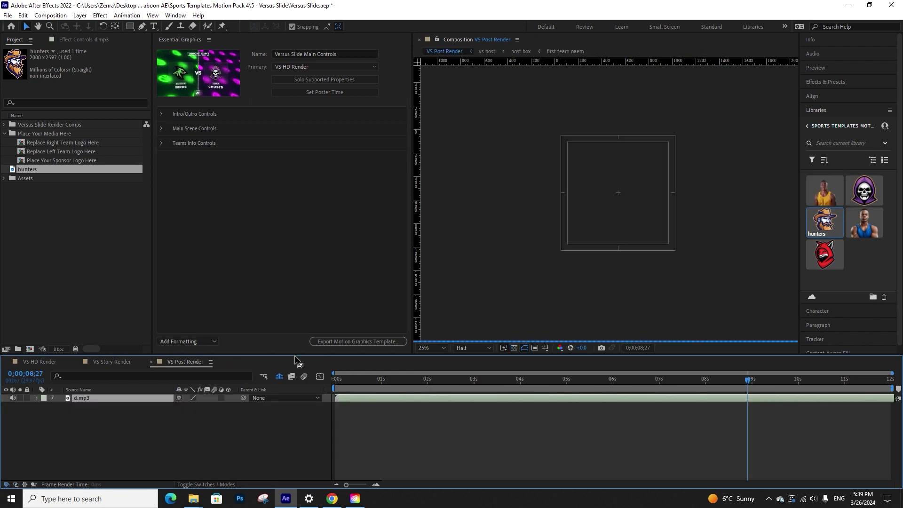
click(357, 380)
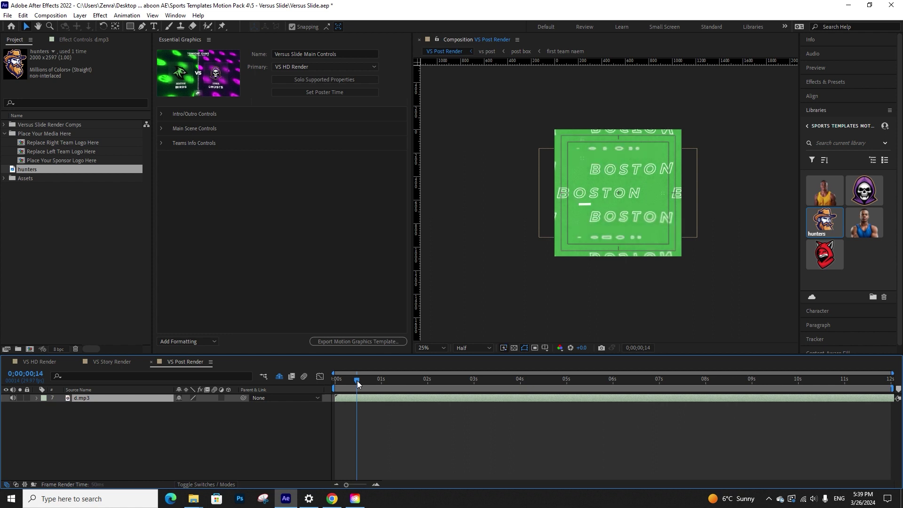
drag(357, 380, 405, 396)
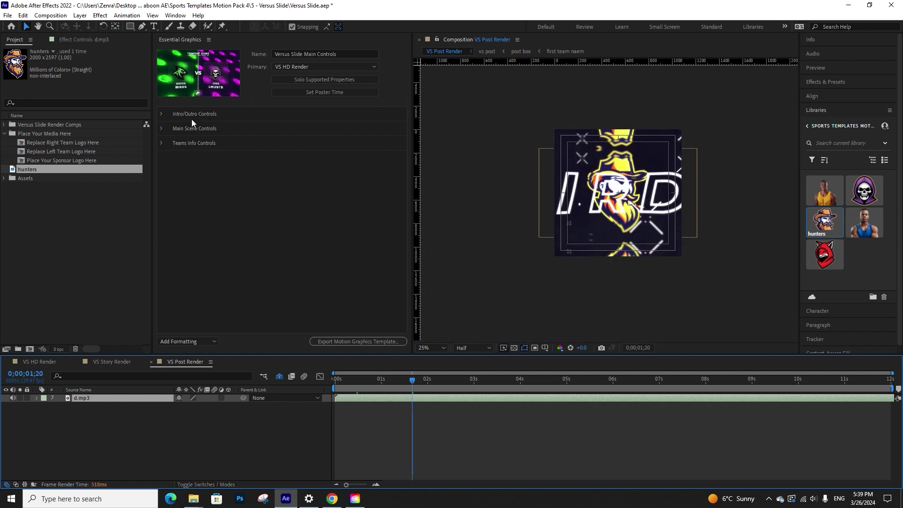
In the Intro/Outro Controls, set the left team city to "miami" and the left team name to "hunters"
click(160, 114)
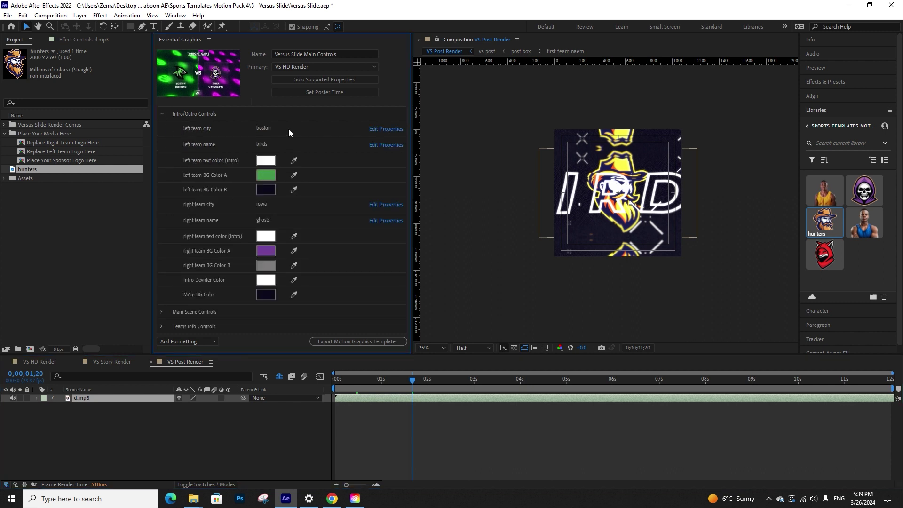
click(266, 128)
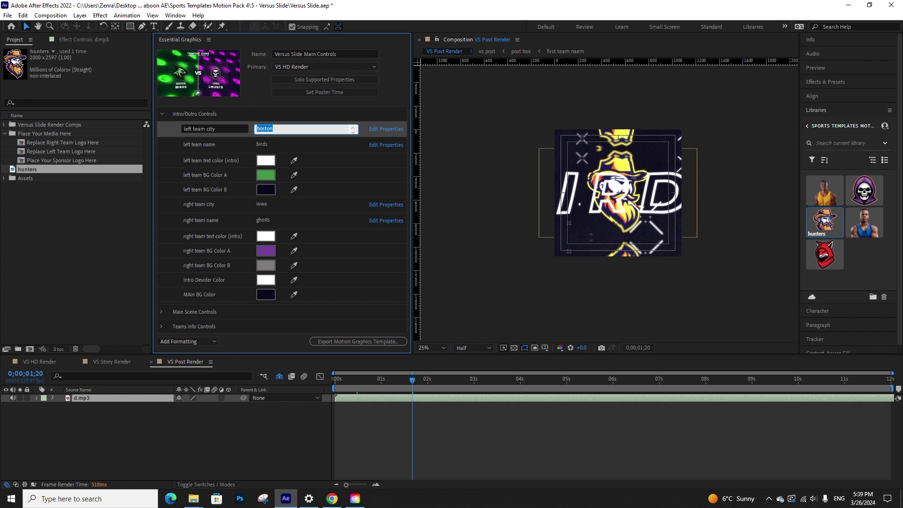
text(mim)
click(281, 433)
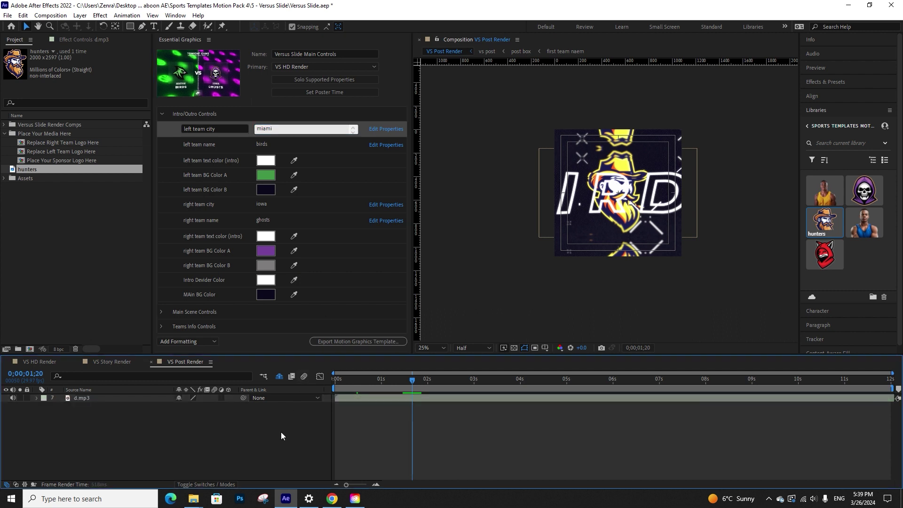
click(263, 144)
text(hunters)
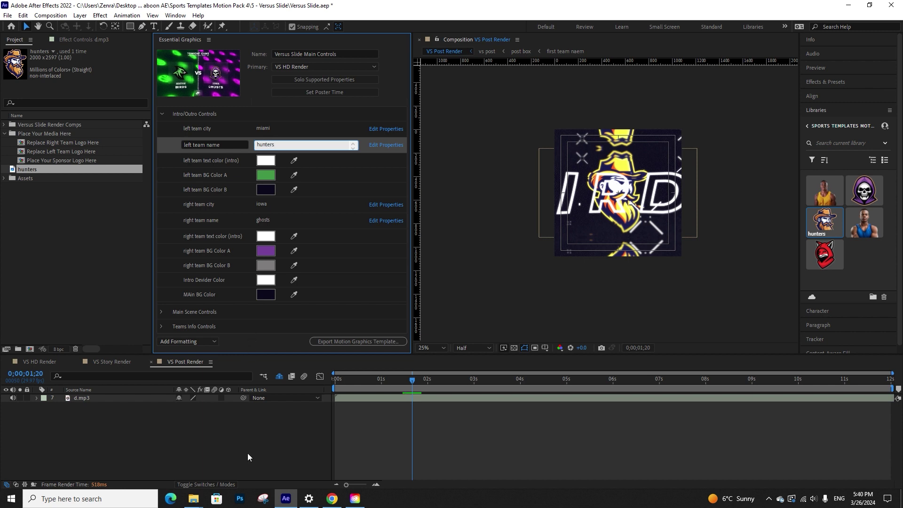
click(247, 453)
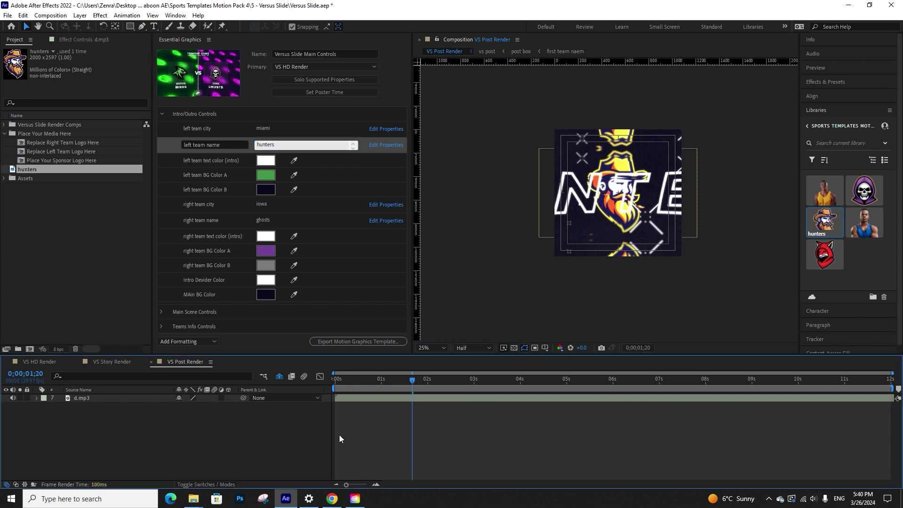
Preview the VS Post Render intro from the start to 0;00;01;06
click(336, 382)
drag(336, 382, 333, 382)
key(space)
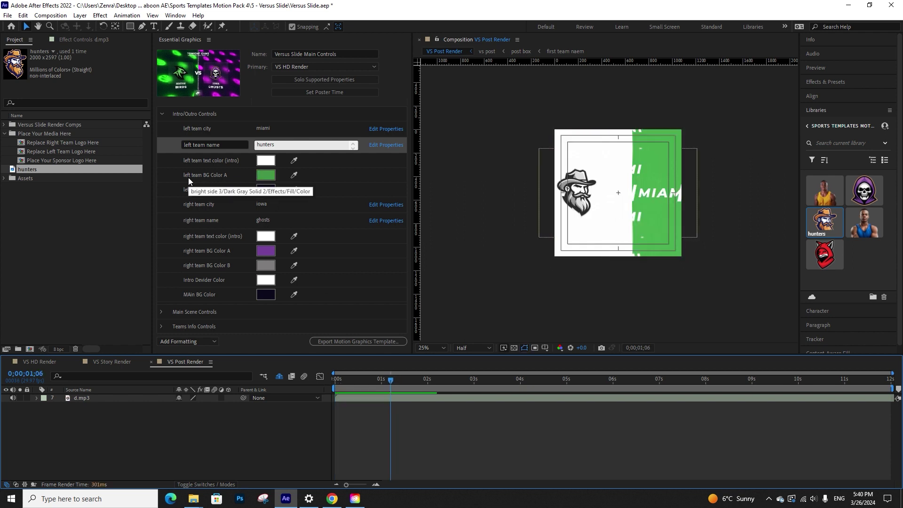
In the Intro/Outro Controls, set left team BG Color A to the hunters logo's orange and BG Color B to the logo's dark blue
click(296, 176)
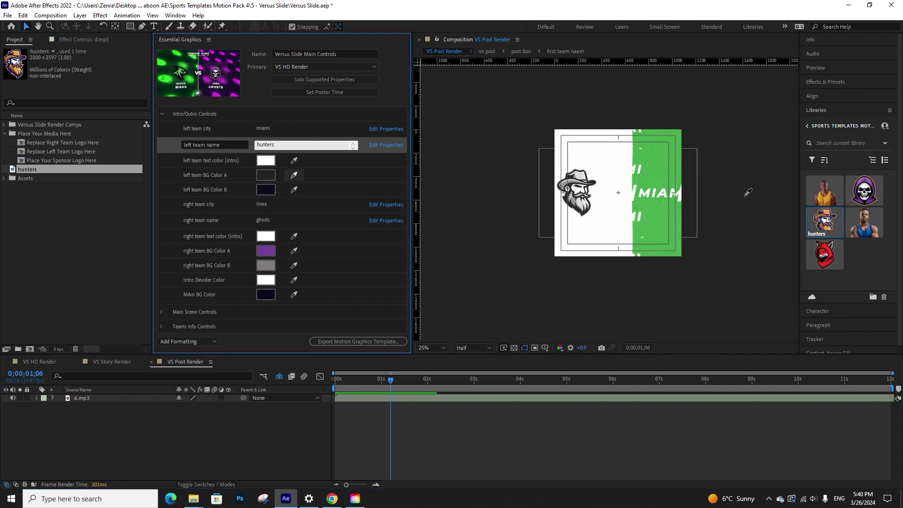
click(828, 215)
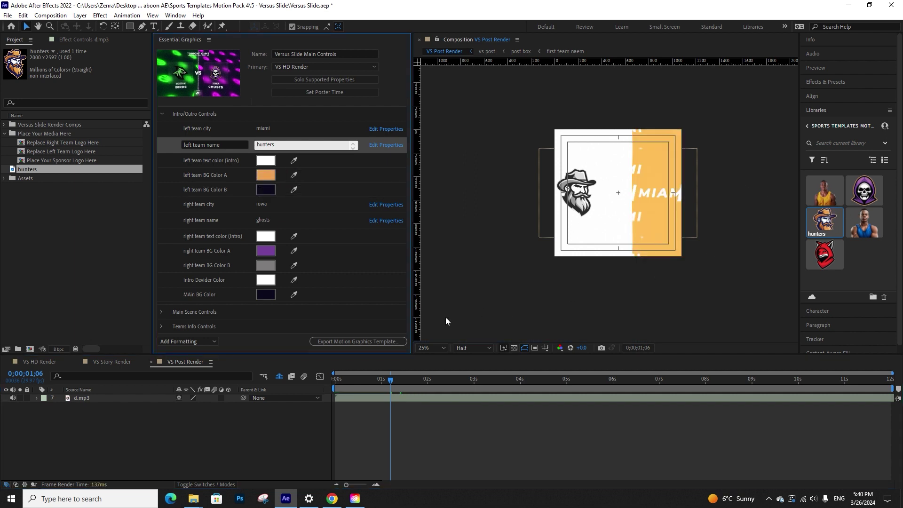
drag(388, 381, 410, 382)
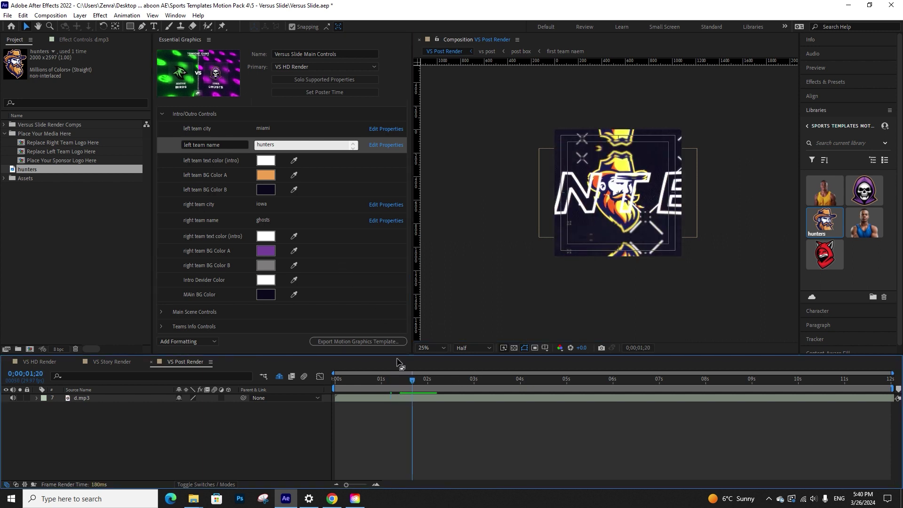
click(271, 191)
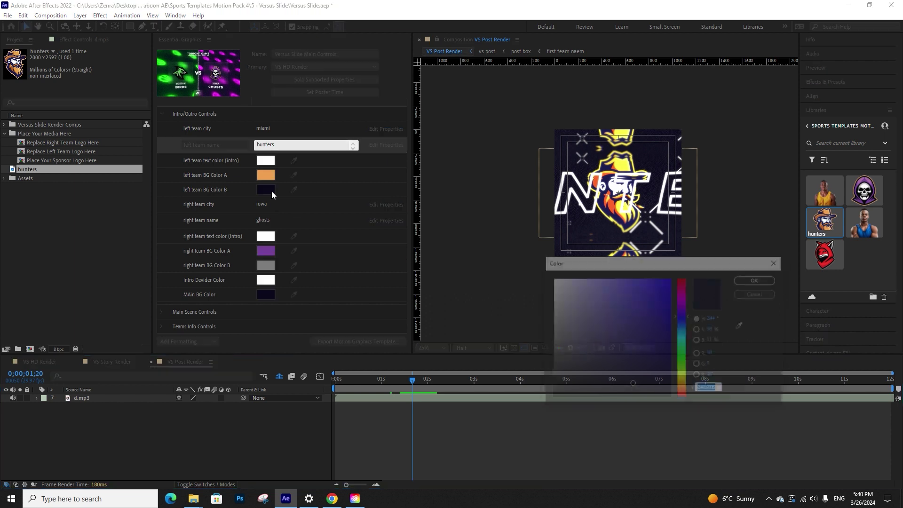
click(641, 362)
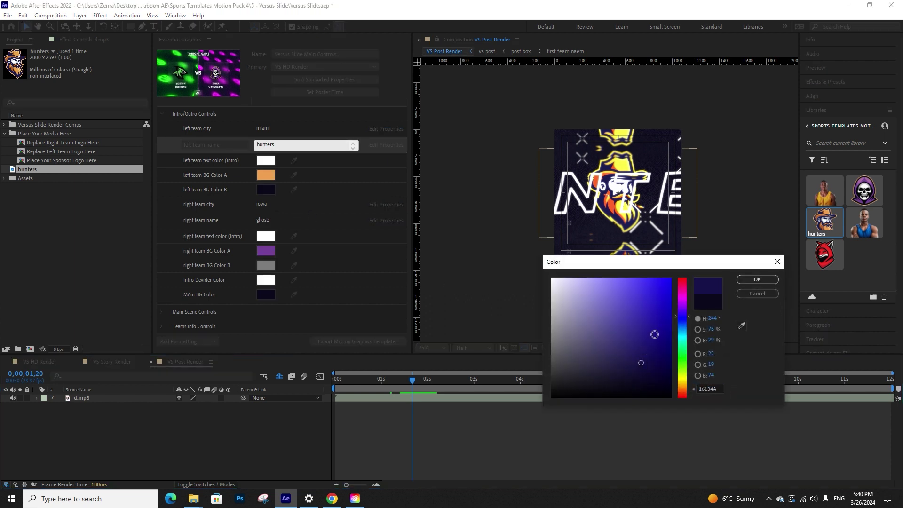
click(742, 325)
click(630, 225)
click(756, 279)
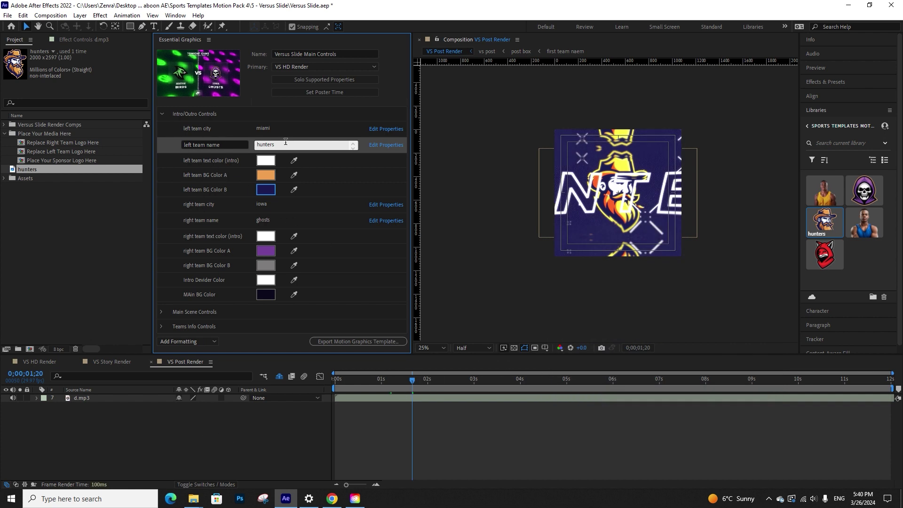
At 0;00;07;10 in the VS Post Render, set the main scene text color to red in the Main Scene Controls
click(161, 113)
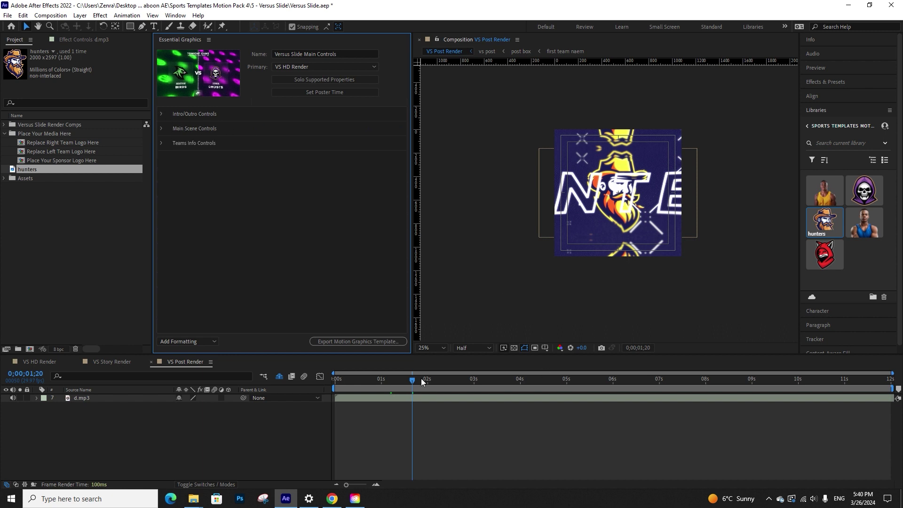
drag(412, 382, 673, 382)
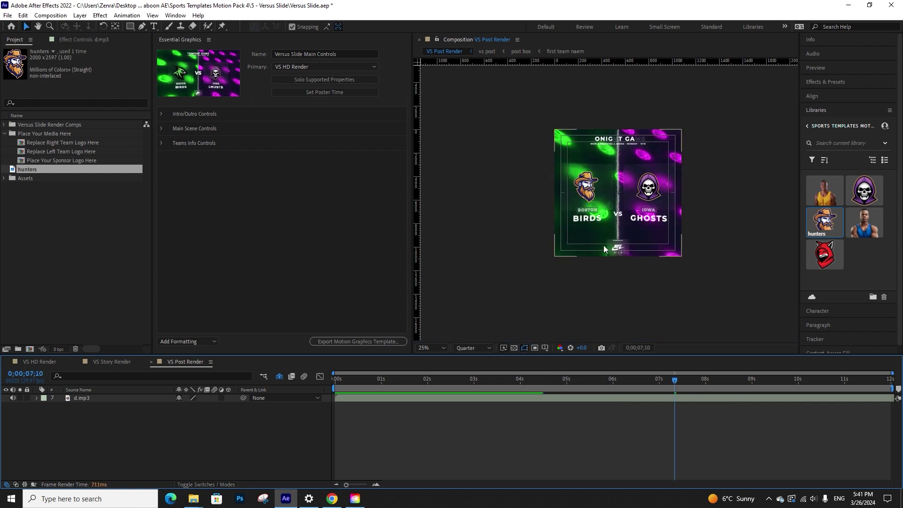
scroll(603, 244, up, 4)
scroll(603, 245, down, 2)
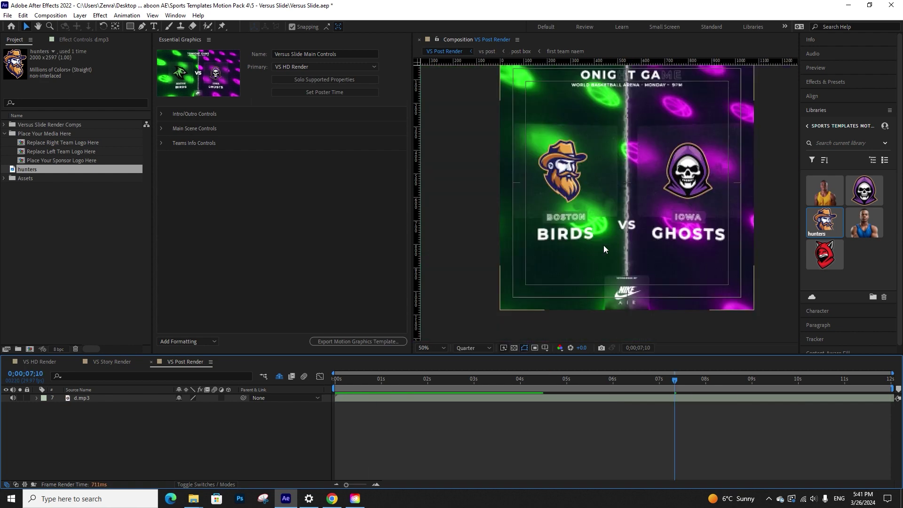
click(159, 128)
click(160, 128)
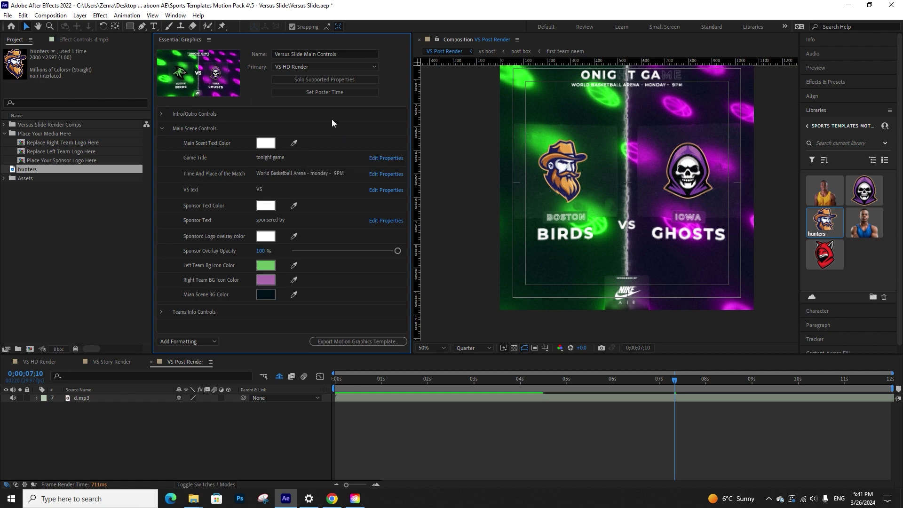
click(272, 140)
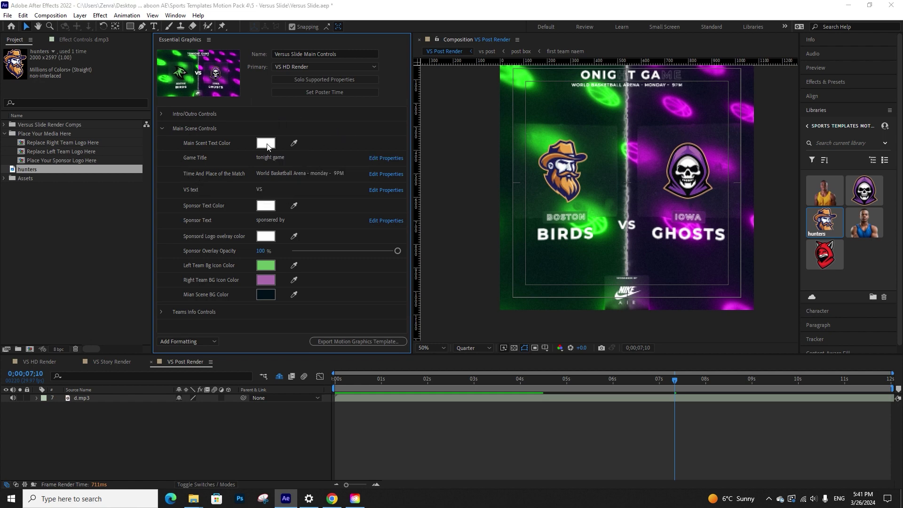
click(646, 291)
click(751, 282)
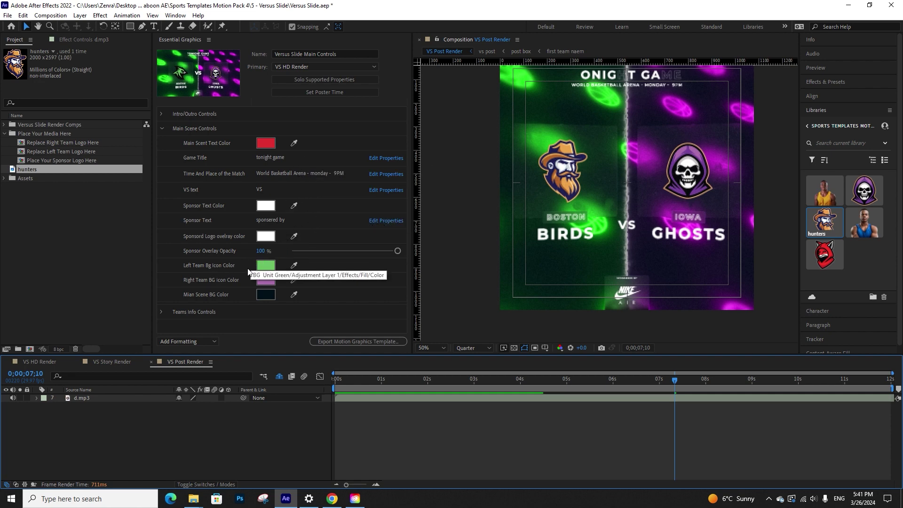
Sample the hunters logo's orange for the Left Team Bg Icon Color, then refine it to E89023
click(294, 266)
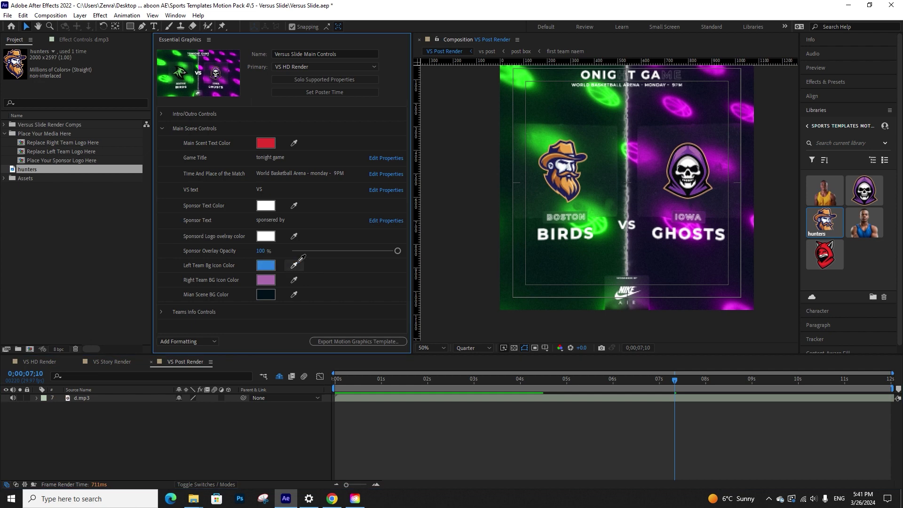
click(571, 146)
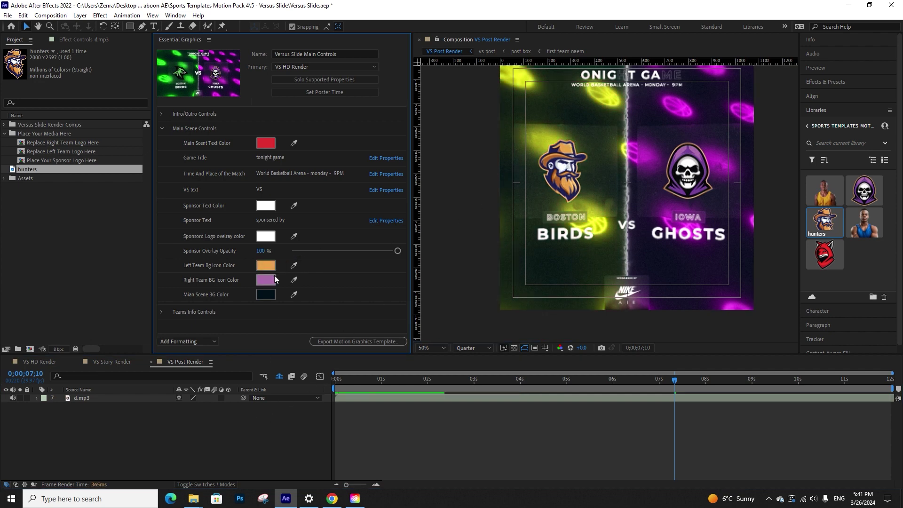
click(267, 266)
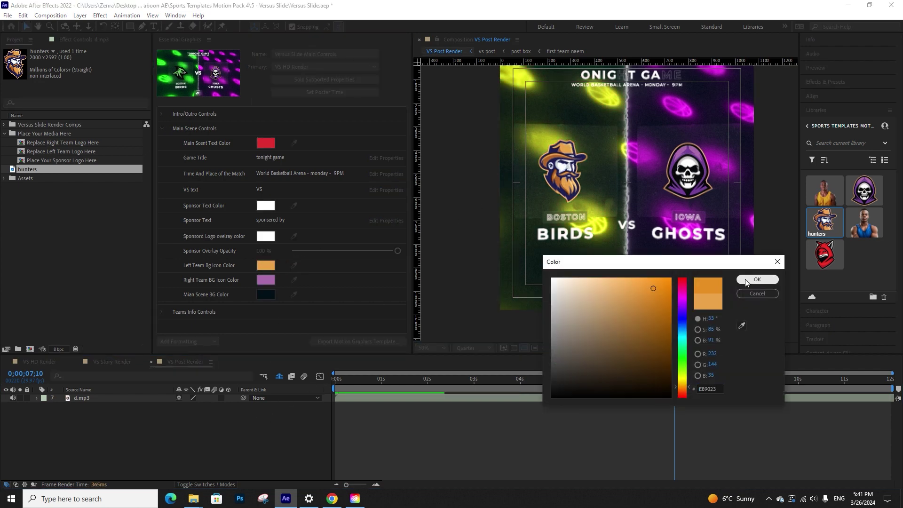
click(746, 281)
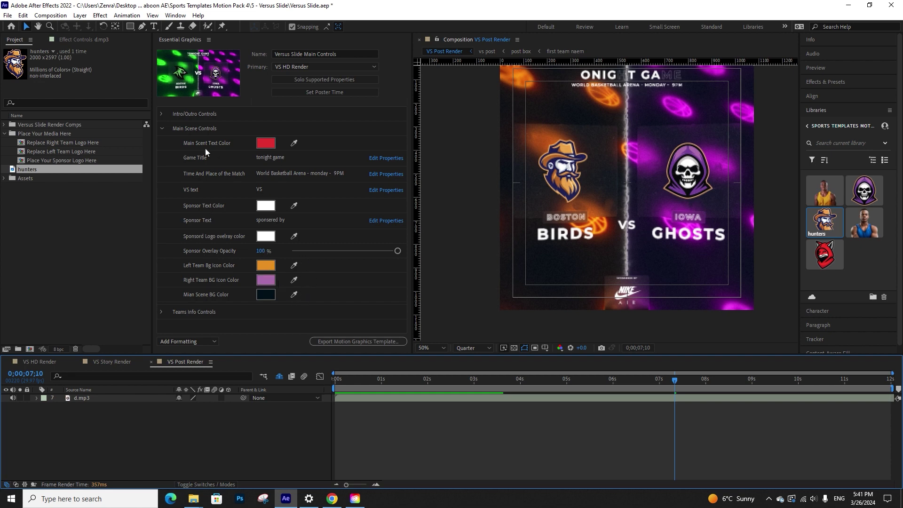
In the Teams Info Controls, set the left team's city text to "miami" and narrow its city name box to 480.0
click(162, 129)
click(160, 142)
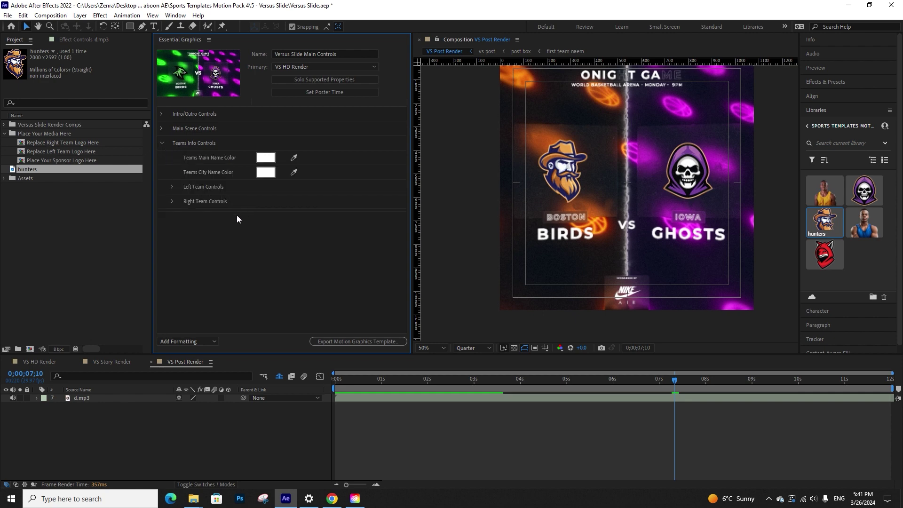
click(172, 187)
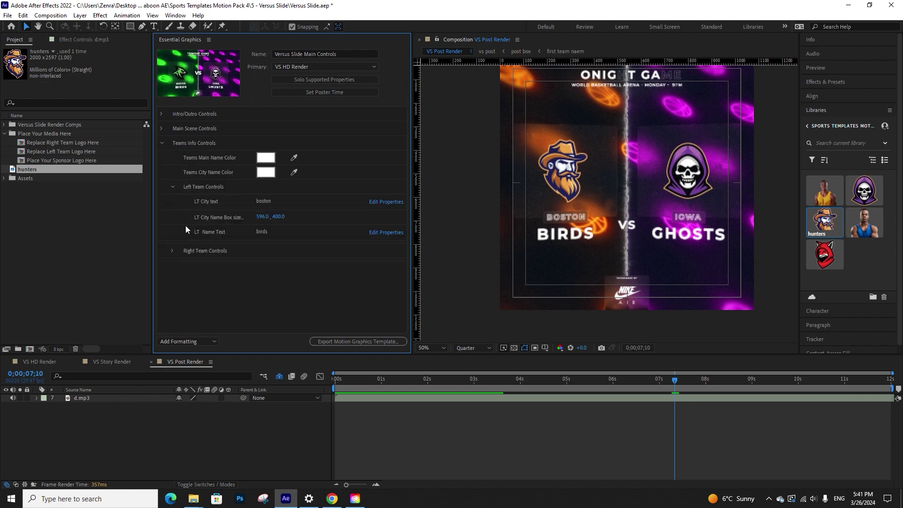
click(263, 200)
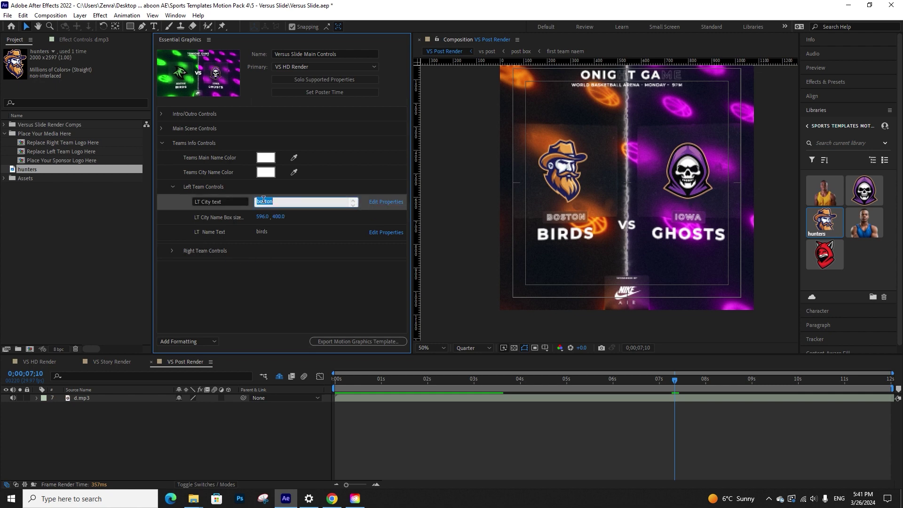
text(miami)
key(Return)
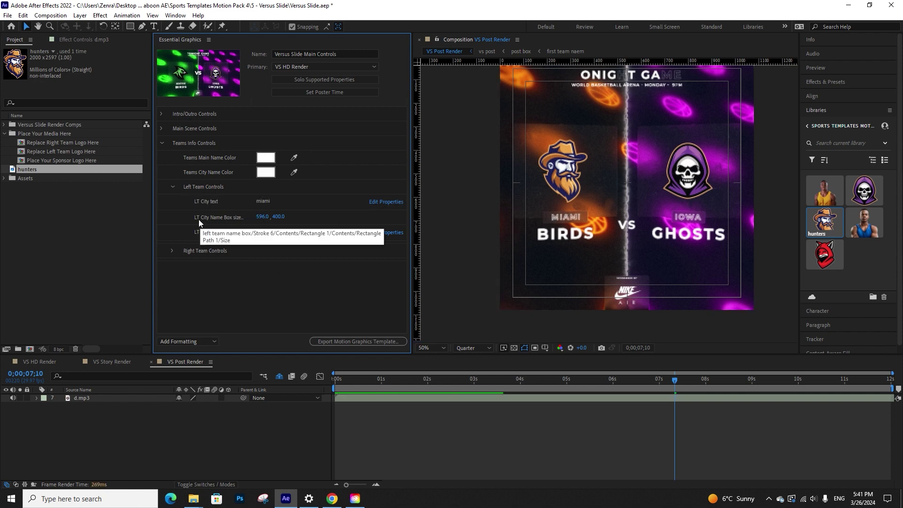
drag(262, 216, 244, 218)
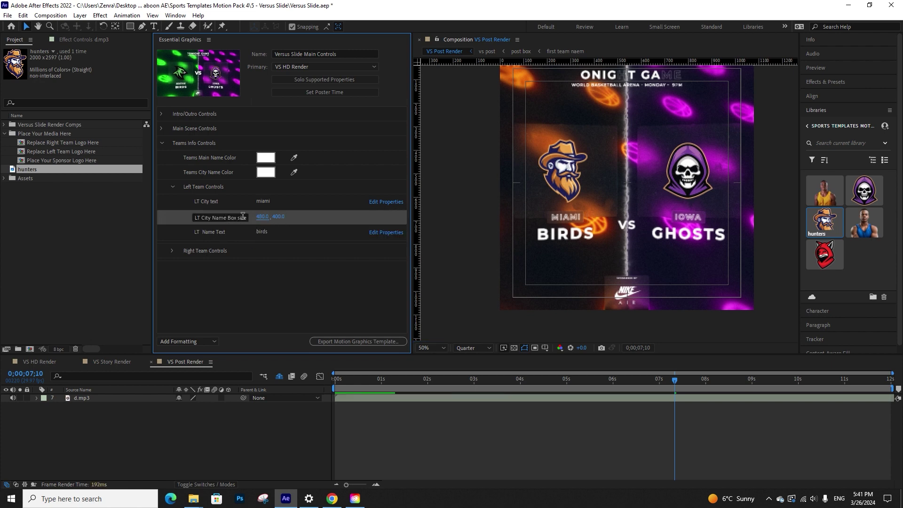
Set the left team's name text to "hunters" in the Left Team Controls
click(259, 232)
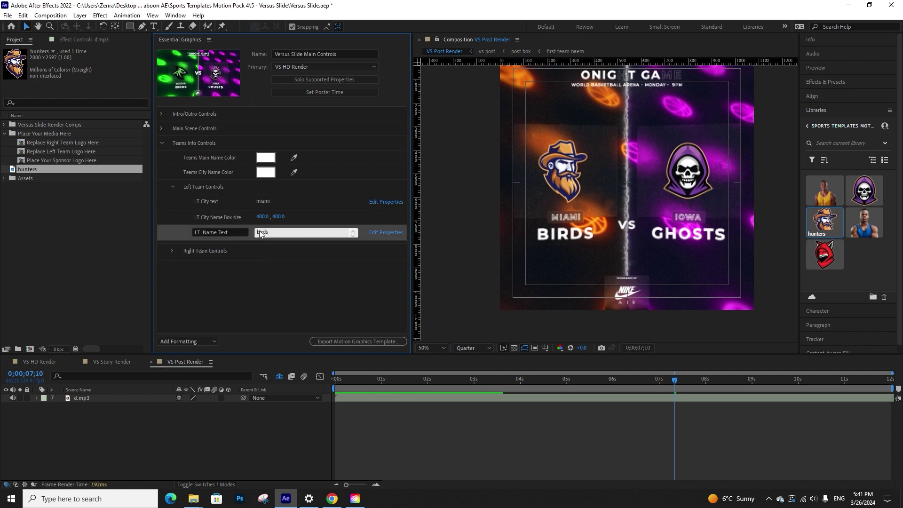
text(hunters)
click(283, 269)
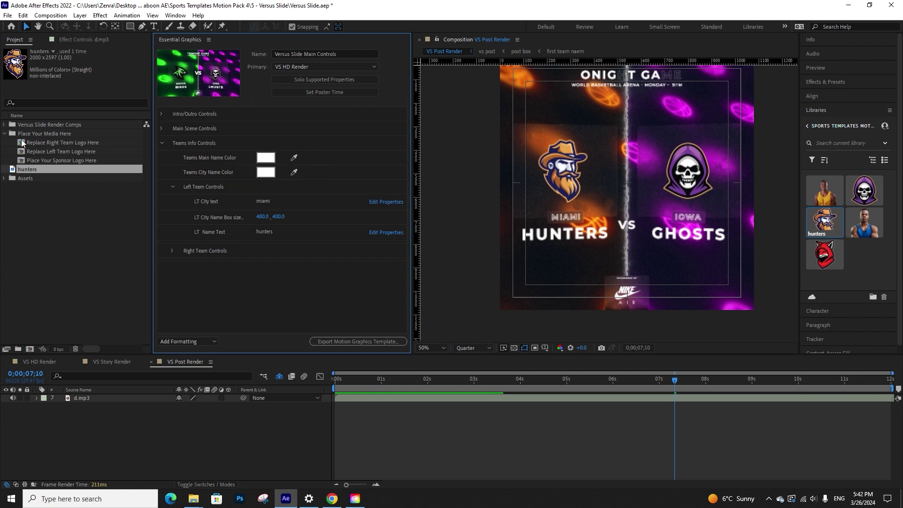
Collapse the Place Your Media Here folder and examine the Post and Story compositions in the Versus Slide Render Comps folder
click(4, 133)
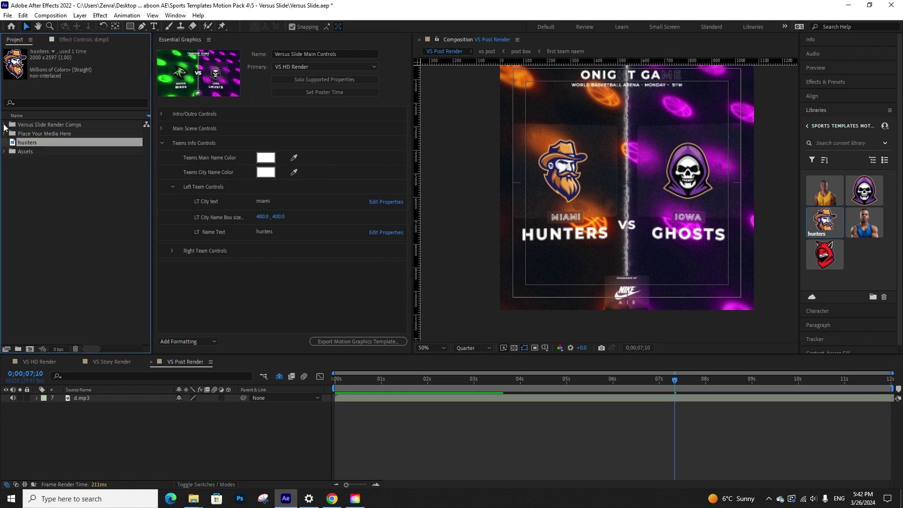
click(4, 125)
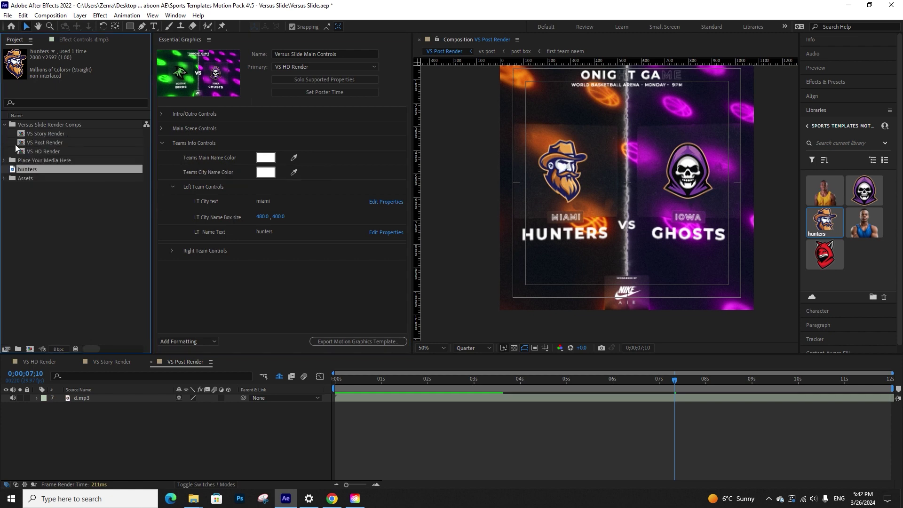
click(61, 232)
click(50, 149)
click(56, 141)
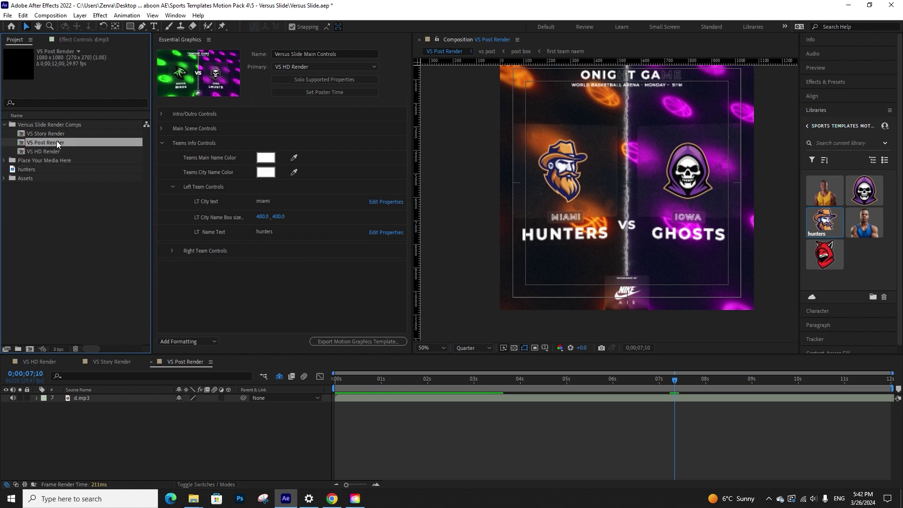
click(61, 134)
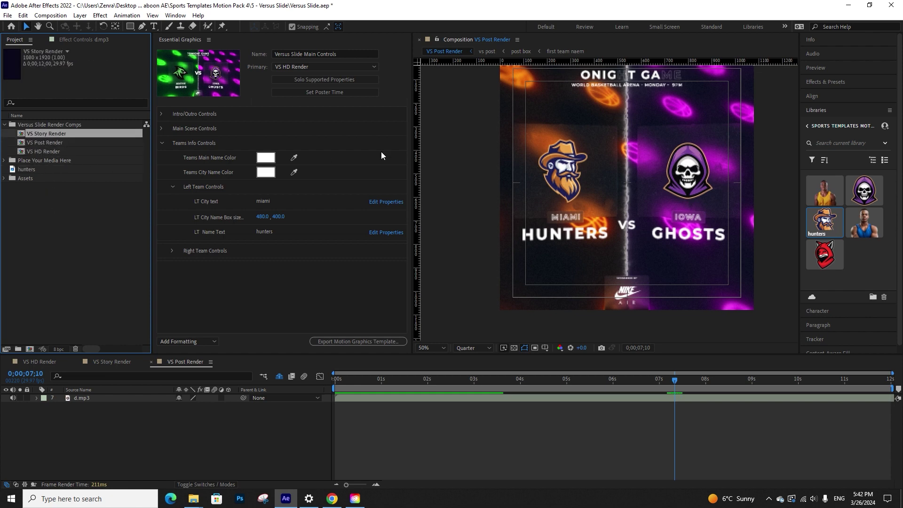
Check the updated versus scene in the VS Story Render at 0;00;07;04 and the VS HD Render at 0;00;07;01
click(112, 361)
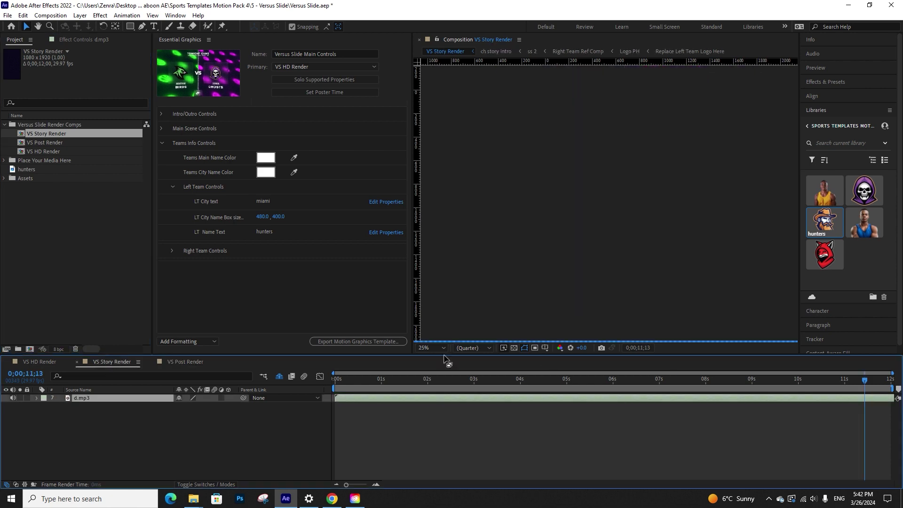
click(665, 384)
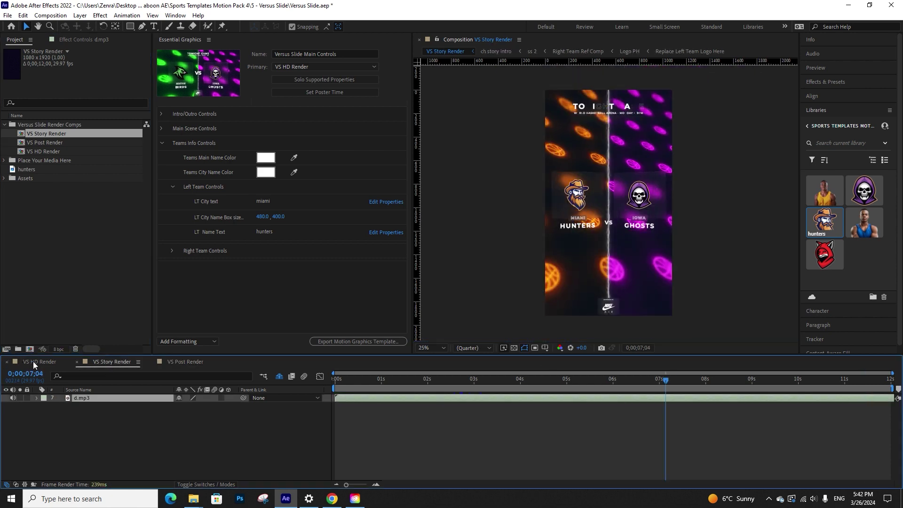
click(33, 361)
click(661, 380)
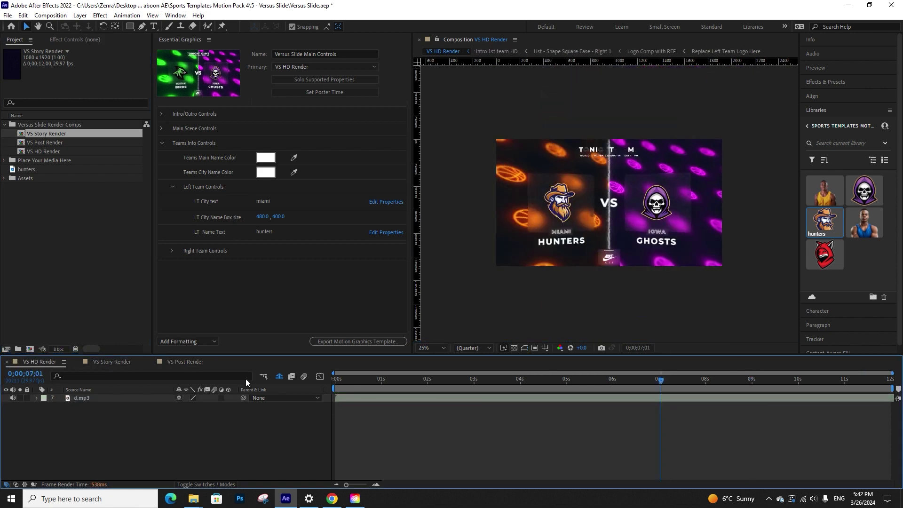
click(112, 360)
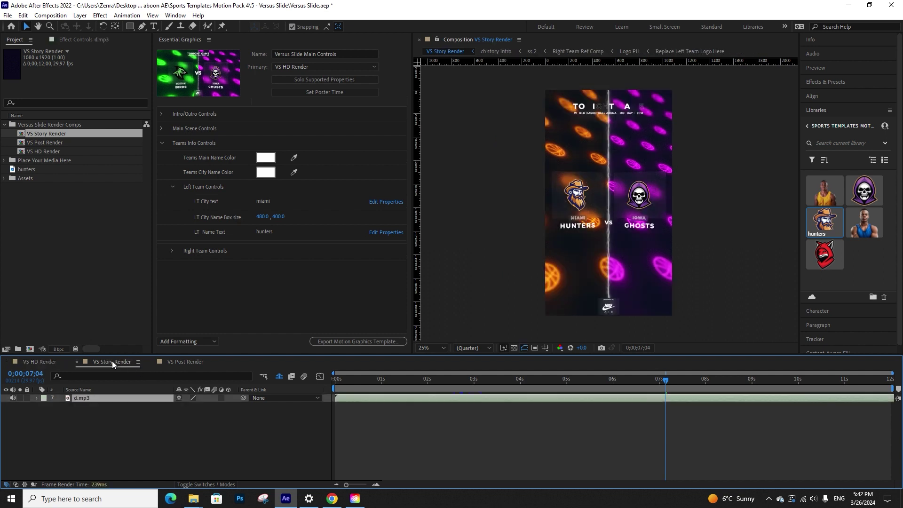
Return to the VS Post Render composition and add it to the Adobe Media Encoder queue
click(188, 361)
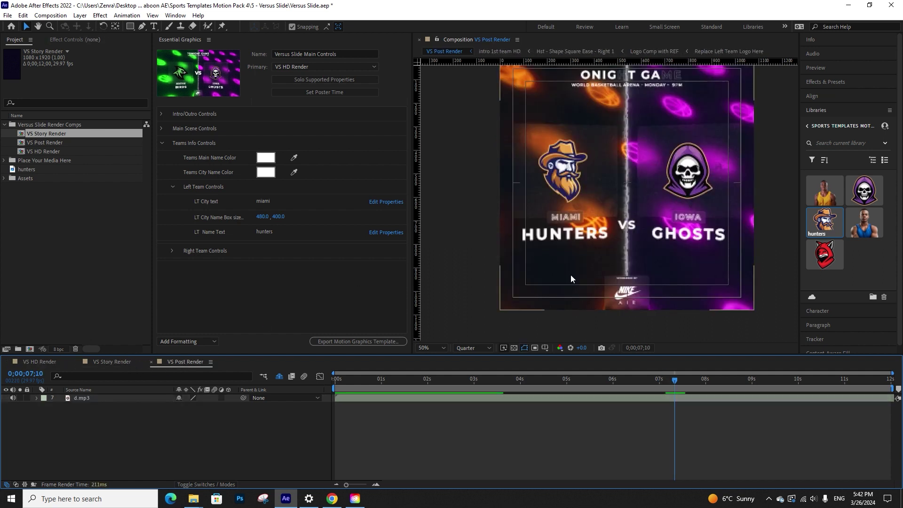
scroll(637, 223, down, 1)
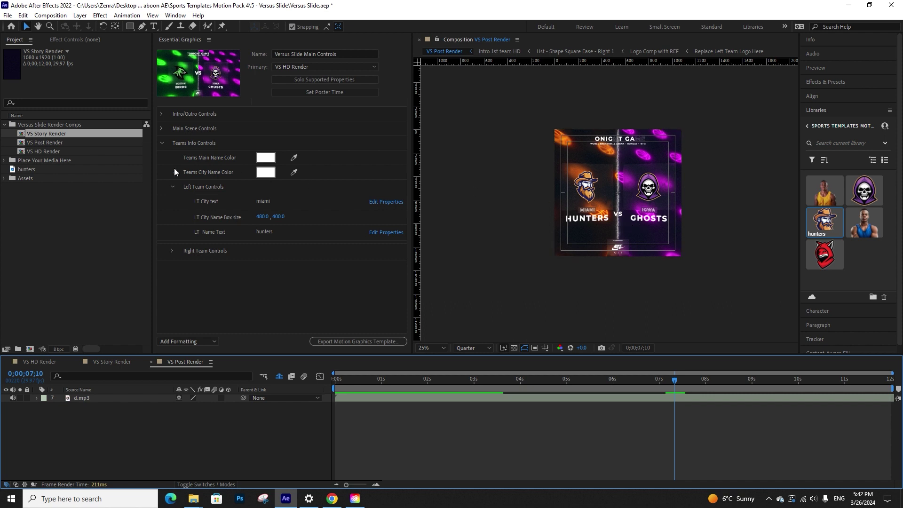
click(61, 16)
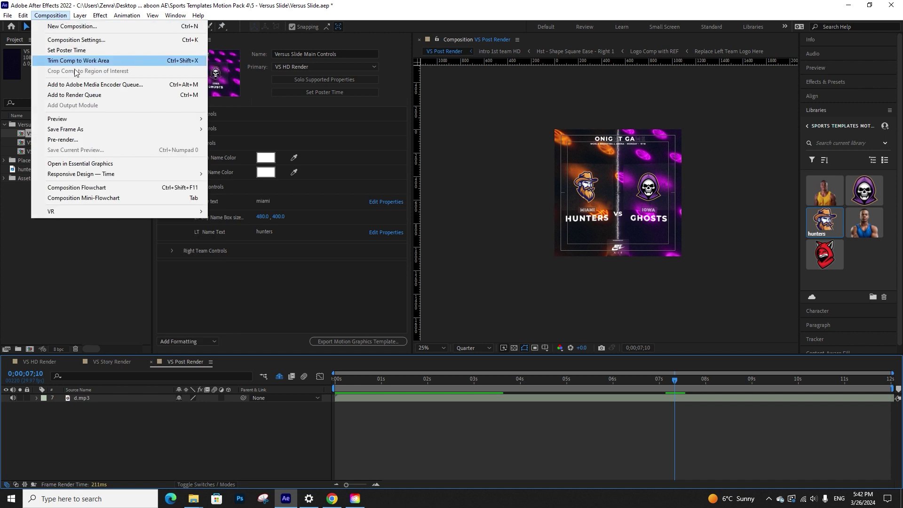
click(84, 89)
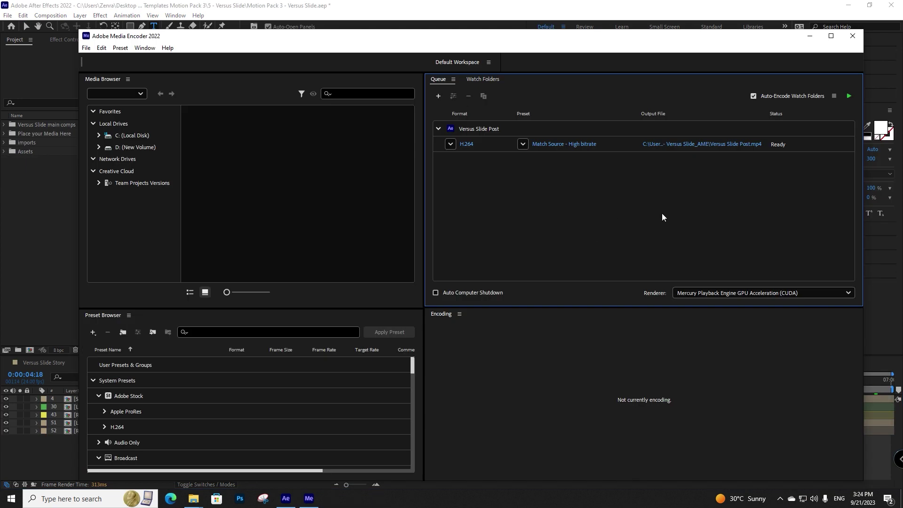
Save the queued output as Versus Slide Post.mp4 in the Motion Pack 3 - Versus Slide_AME folder
click(748, 147)
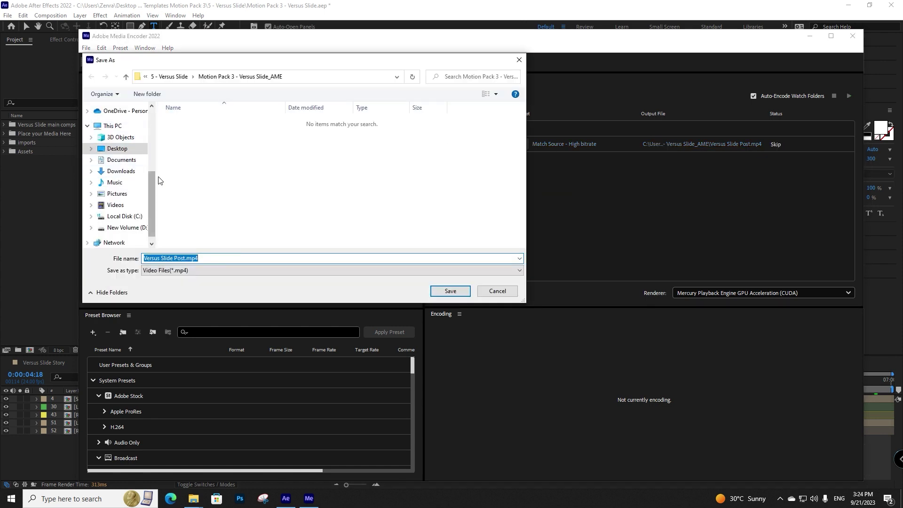
click(450, 291)
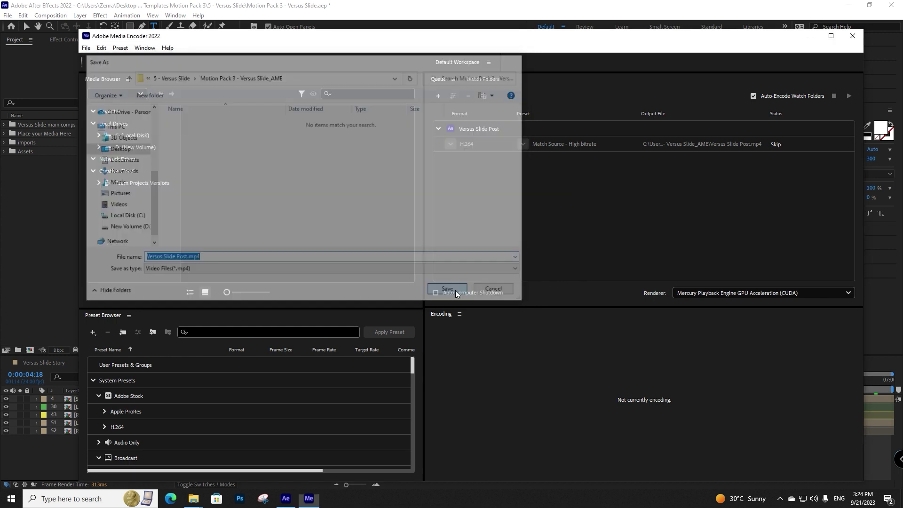
Review the Versus Slide Post export settings and accept them with the Match Source - High bitrate preset
click(562, 144)
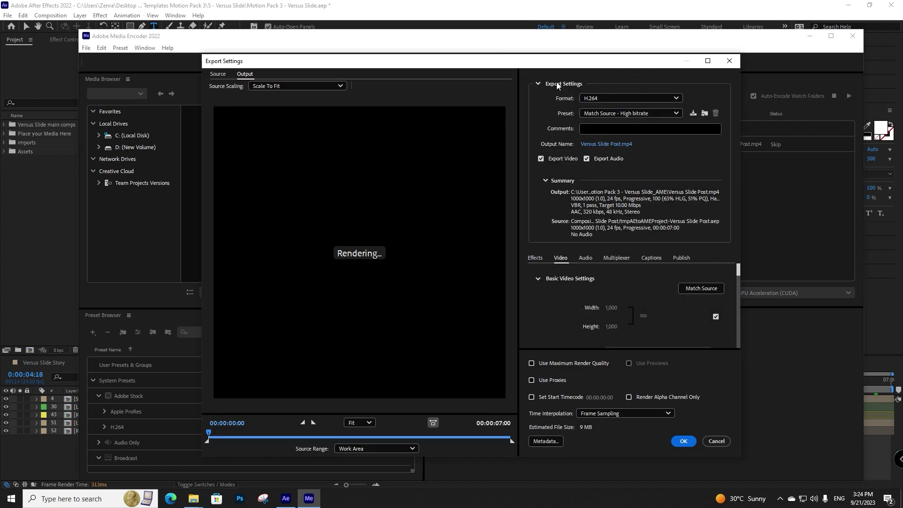
click(729, 60)
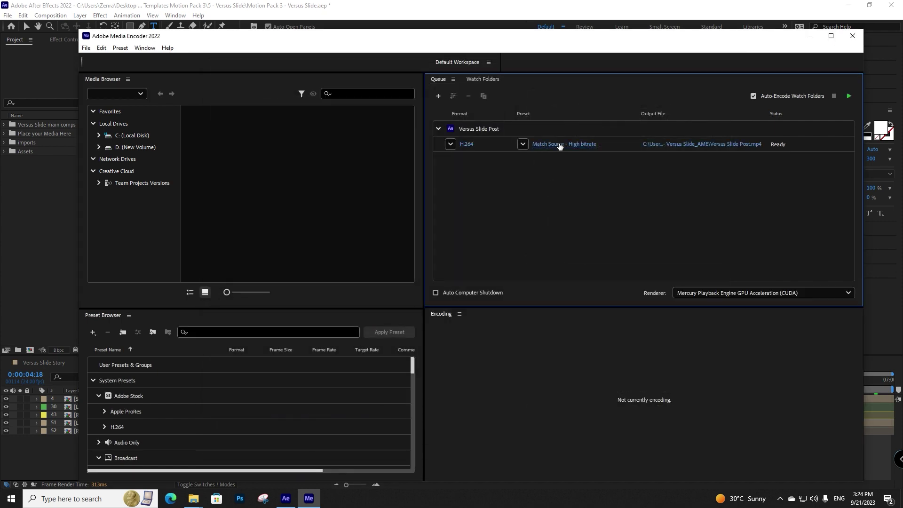
click(560, 143)
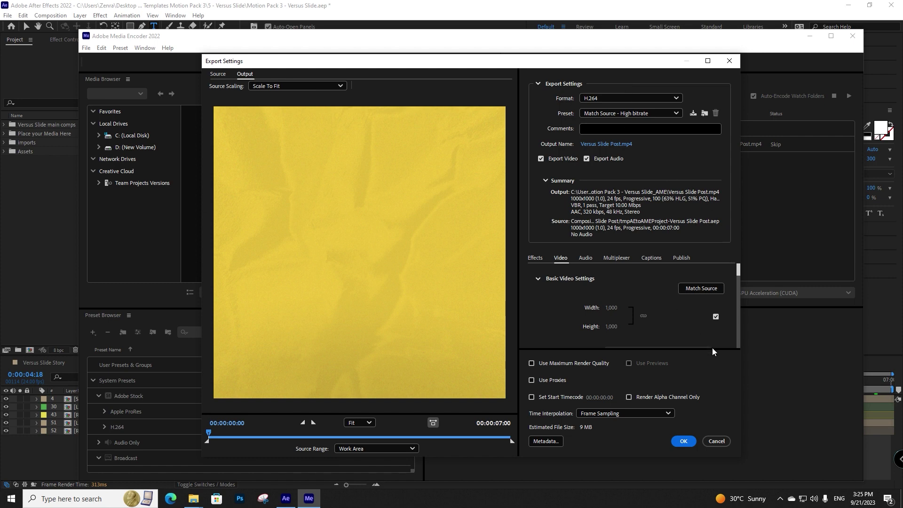
mouse_move(737, 274)
mouse_down()
mouse_move(738, 334)
mouse_move(738, 264)
mouse_up()
click(679, 441)
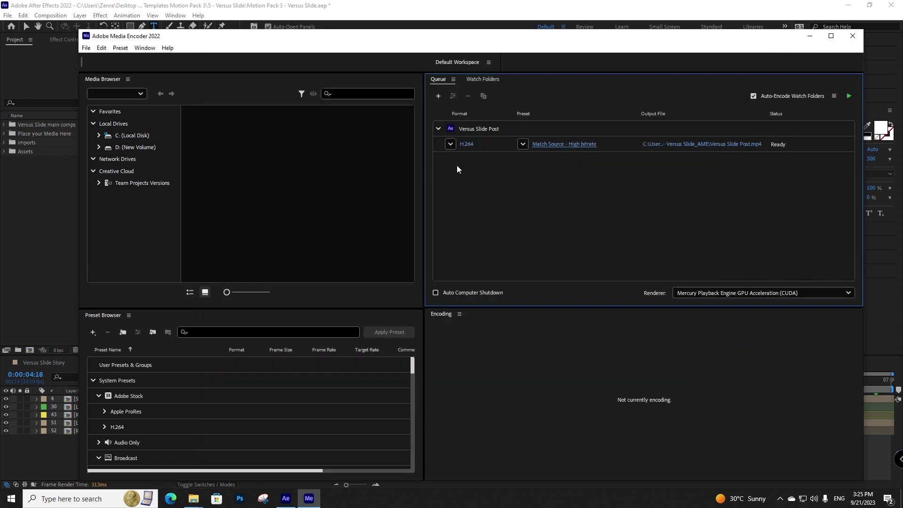
Check the H.264 format's export settings without changing them and start encoding the Versus Slide Post queue
click(462, 145)
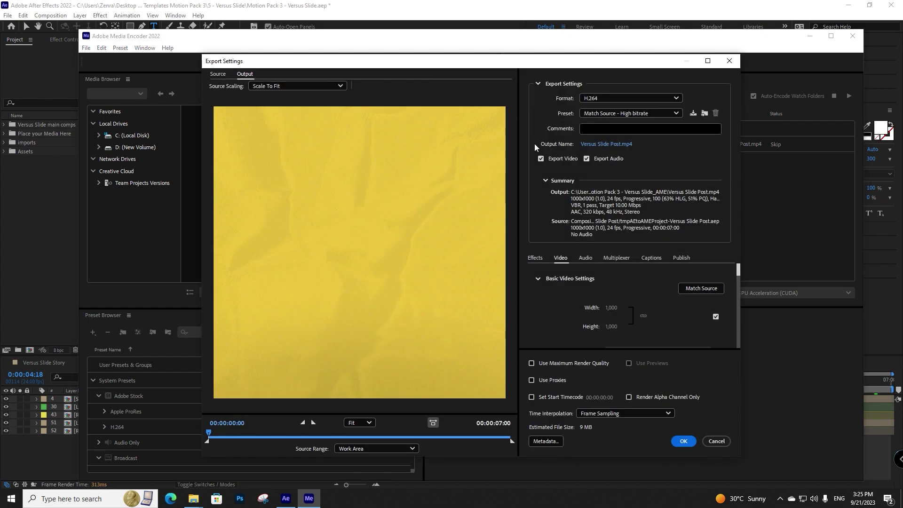
click(729, 60)
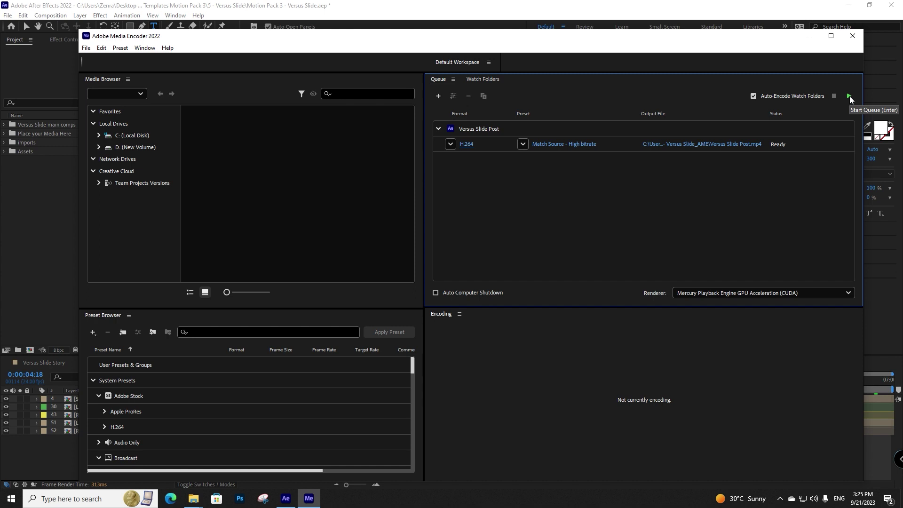
click(849, 97)
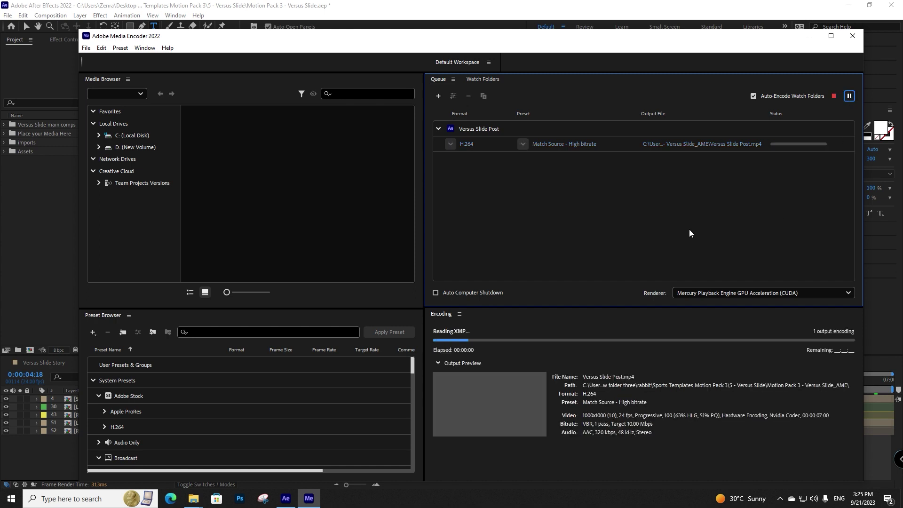